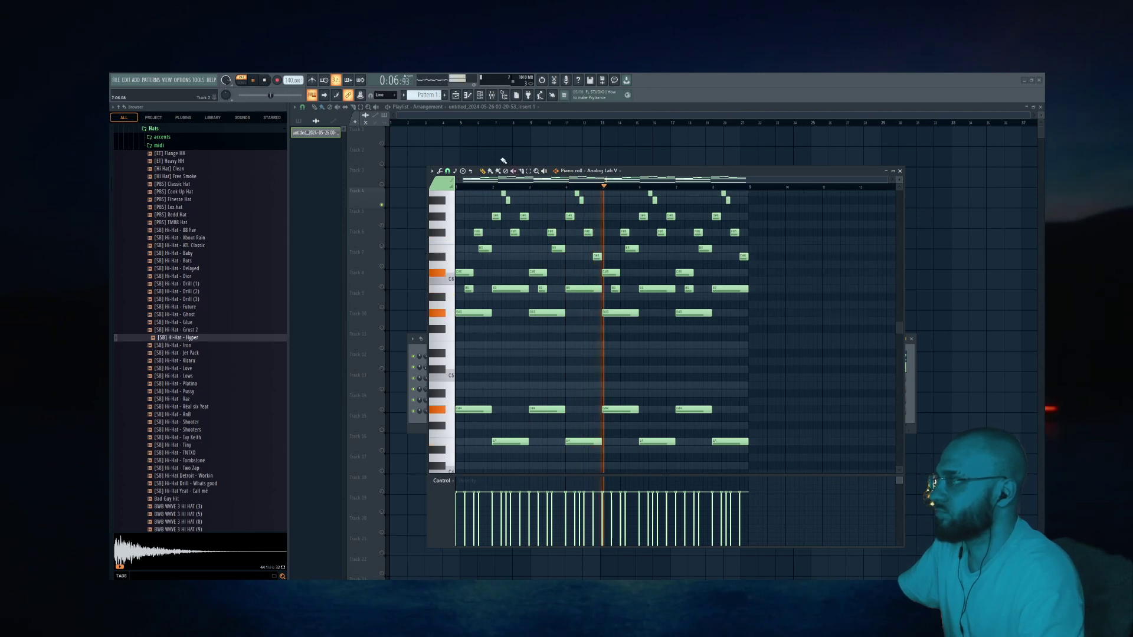
Step: Place the melody's audio clip at the start of Track 3 and solo that track
click(479, 118)
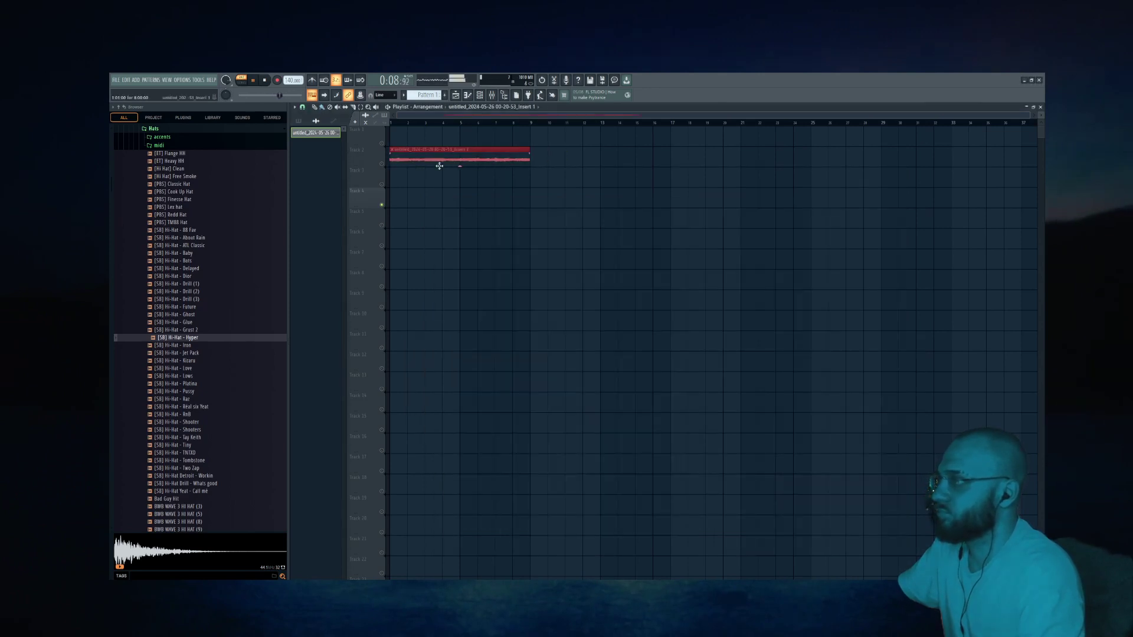
drag(481, 106, 501, 179)
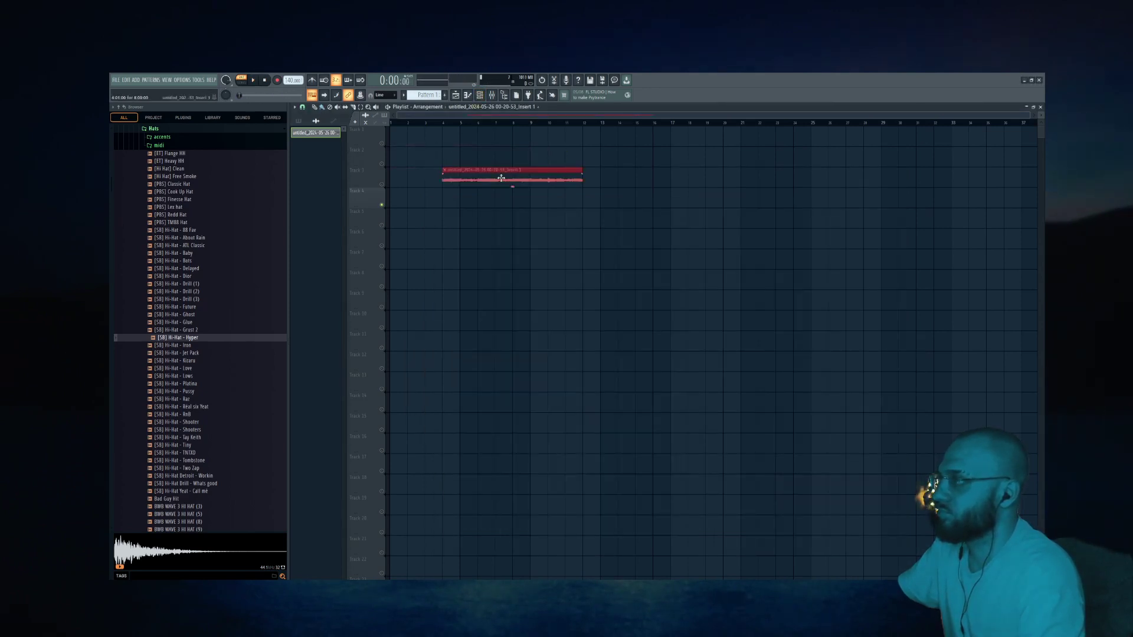
right_click(384, 188)
right_click(382, 185)
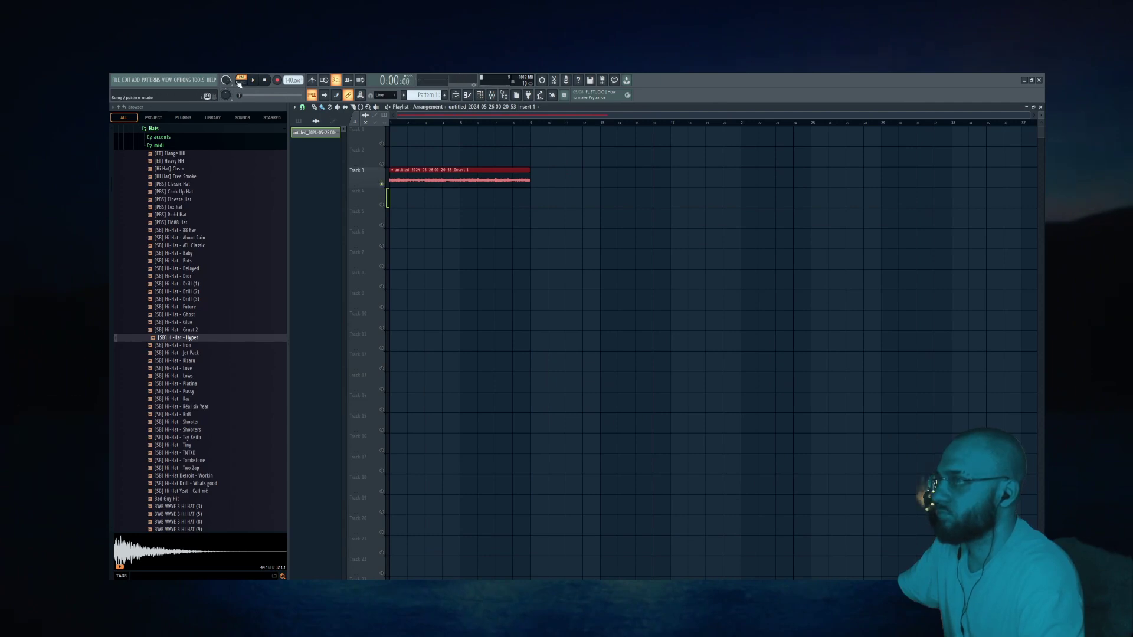
Step: Reverse the audio clip on Track 3 and adjust its pitch and channel volume
double_click(401, 175)
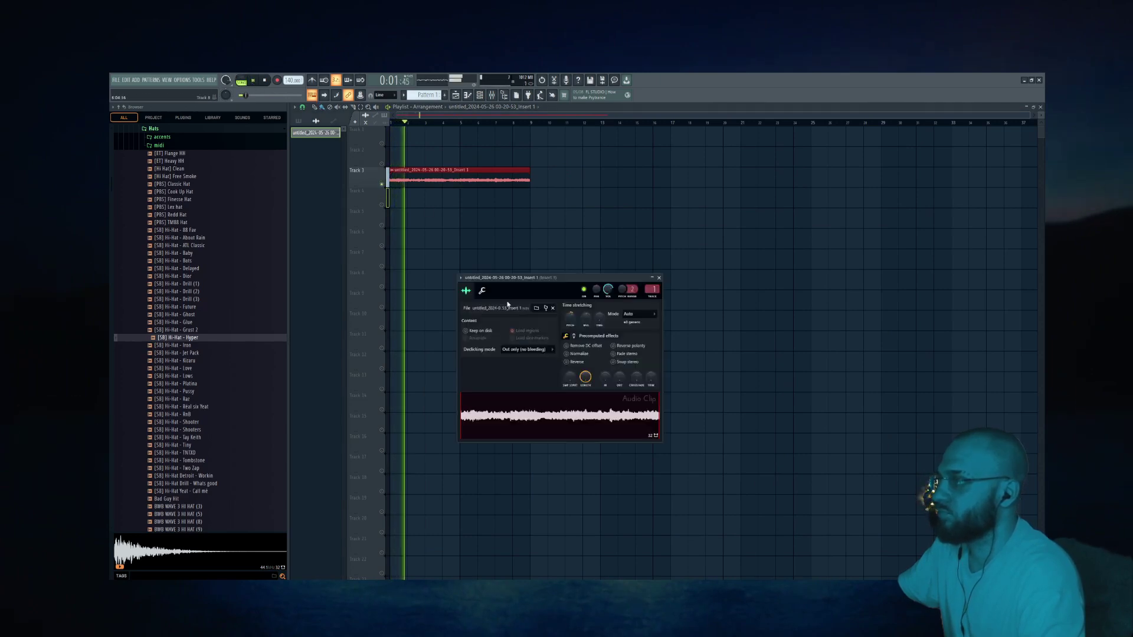
key(space)
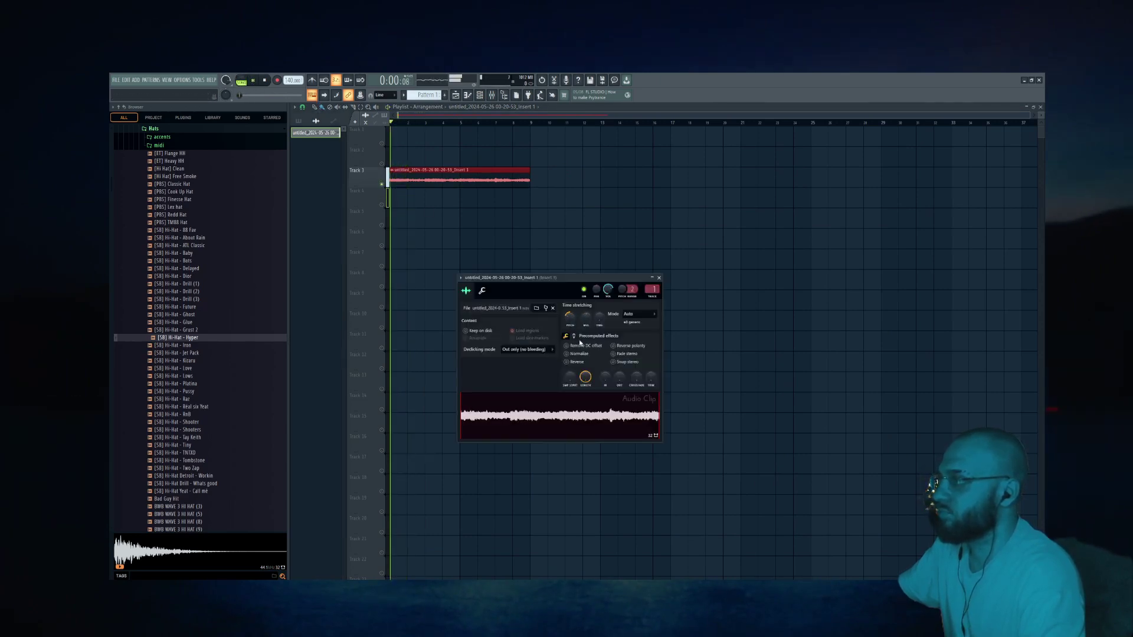
click(566, 361)
key(space)
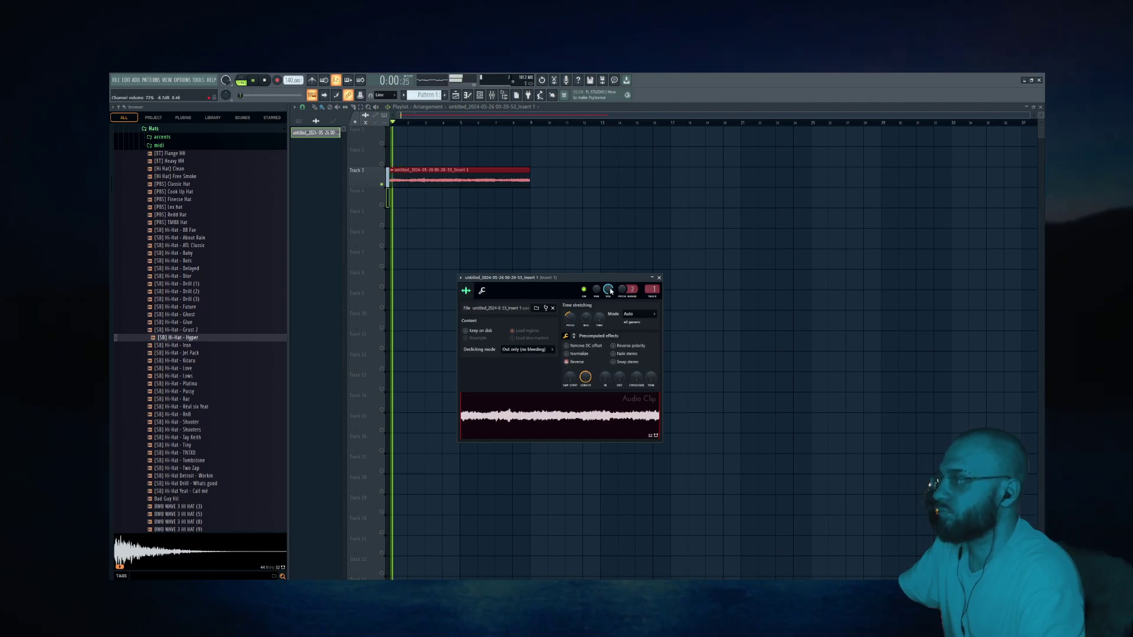
drag(611, 291, 611, 293)
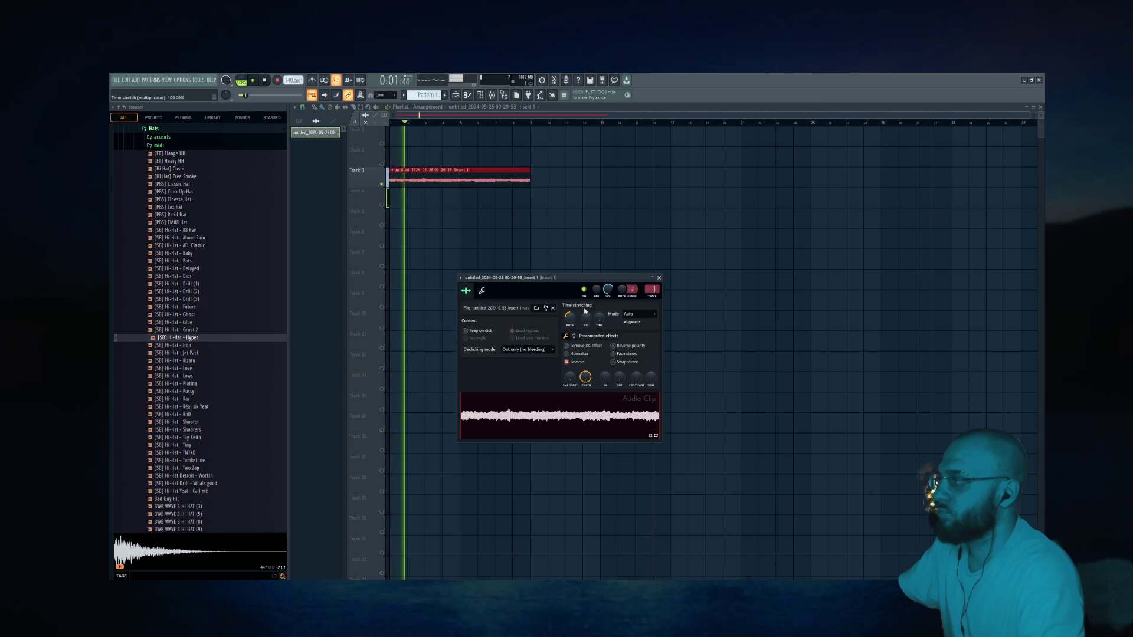
click(573, 237)
right_click(573, 236)
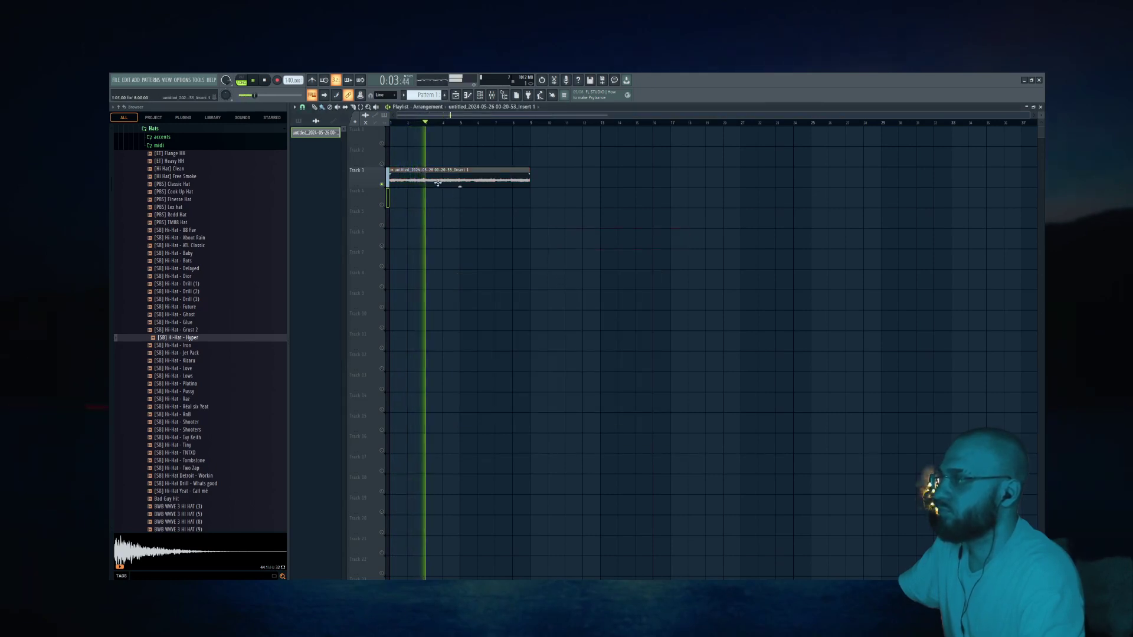
Step: Flip the Analog Lab V notes horizontally in the piano roll so they fit the same eight bars in reverse
click(481, 96)
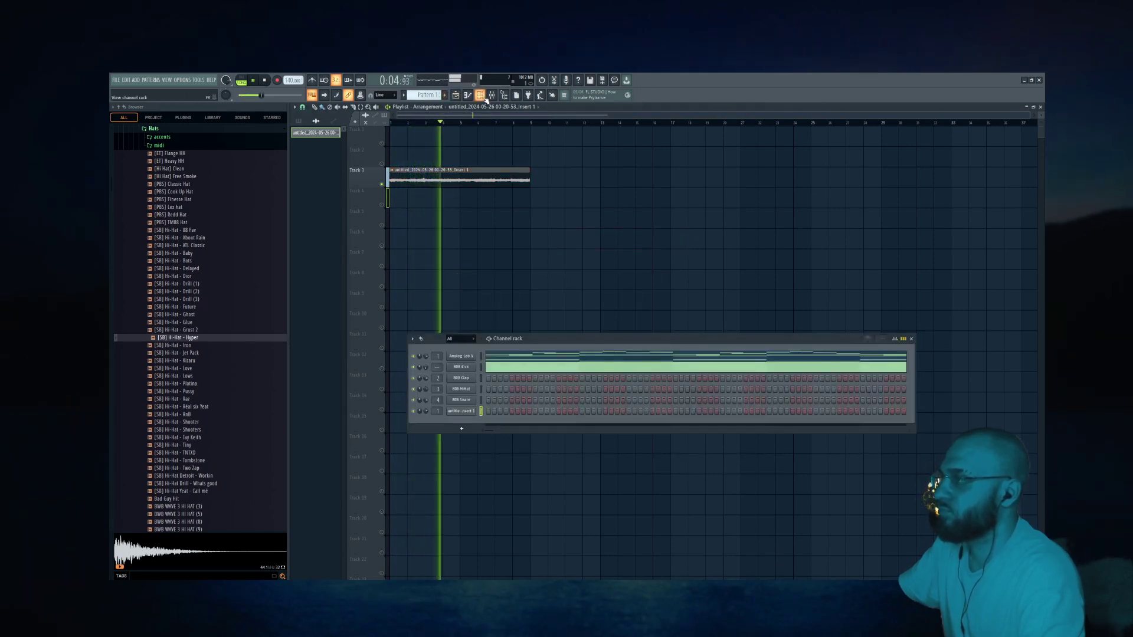
click(509, 363)
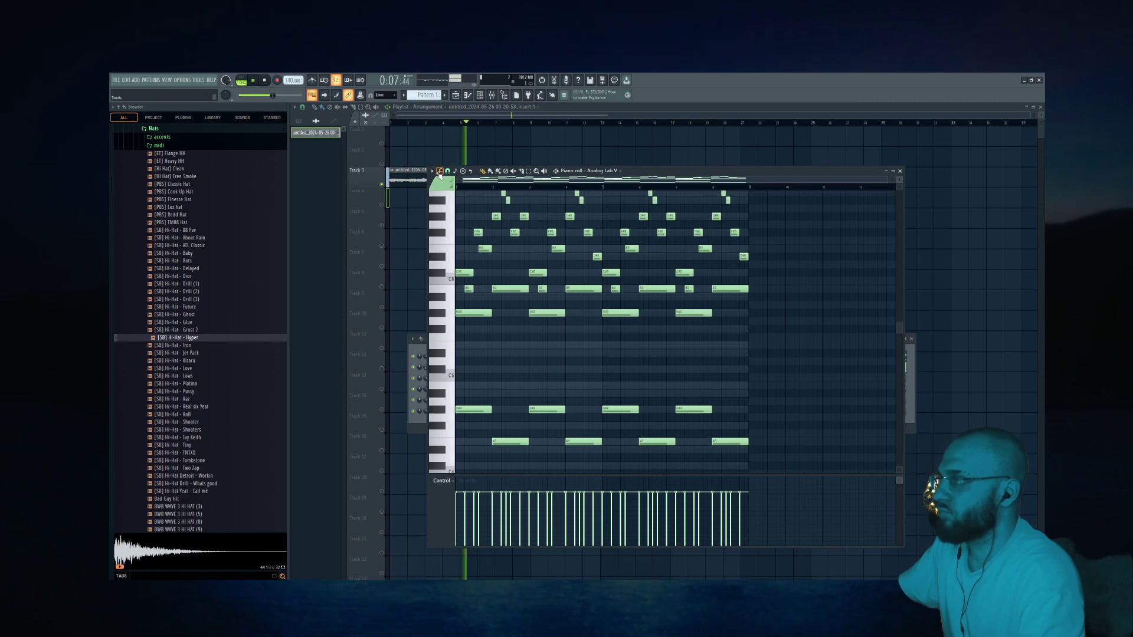
click(439, 173)
mouse_move(453, 196)
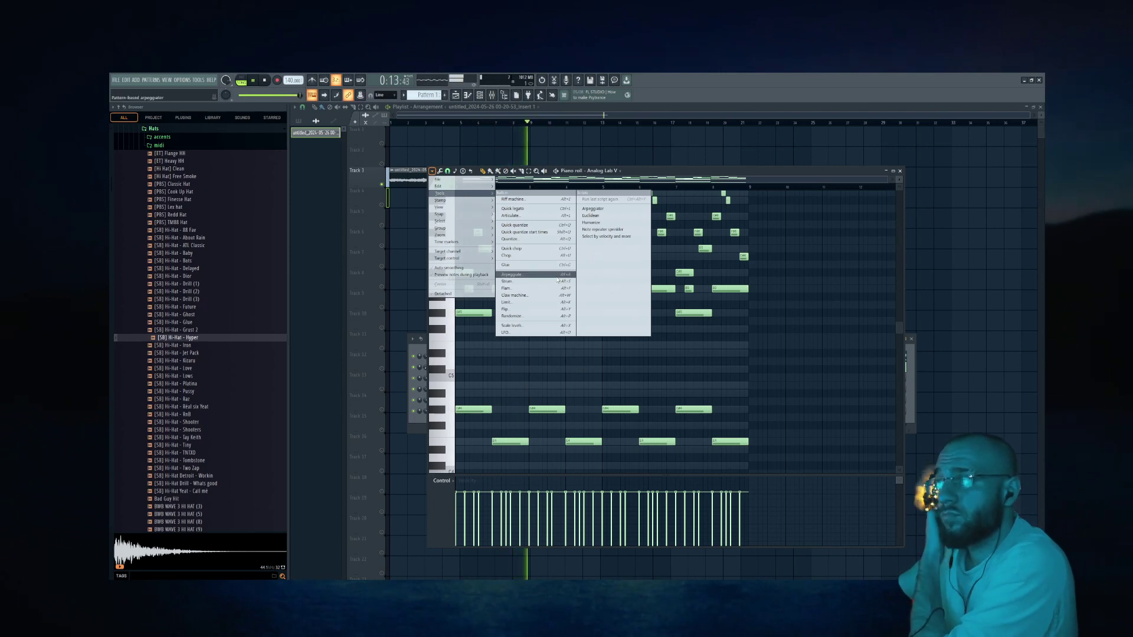
click(537, 314)
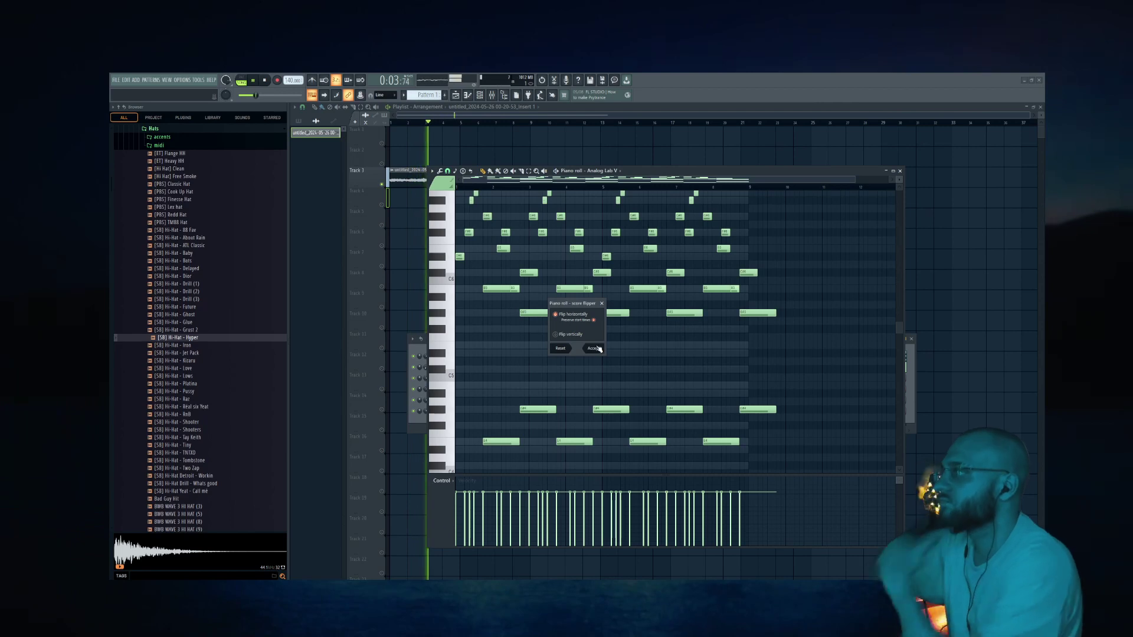
click(596, 321)
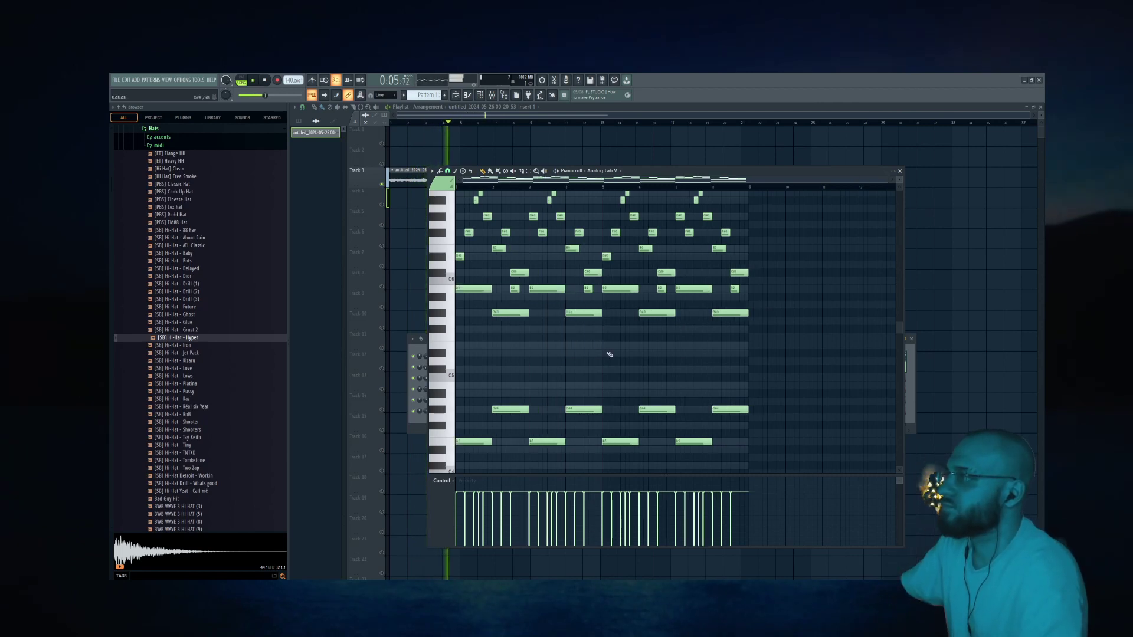
Step: Transpose the flipped Analog Lab V melody down 6 semitones
key(shift+Down)
key(shift+Down)
key(shift+Down)
key(shift+Down)
key(shift+Down)
key(shift+Down)
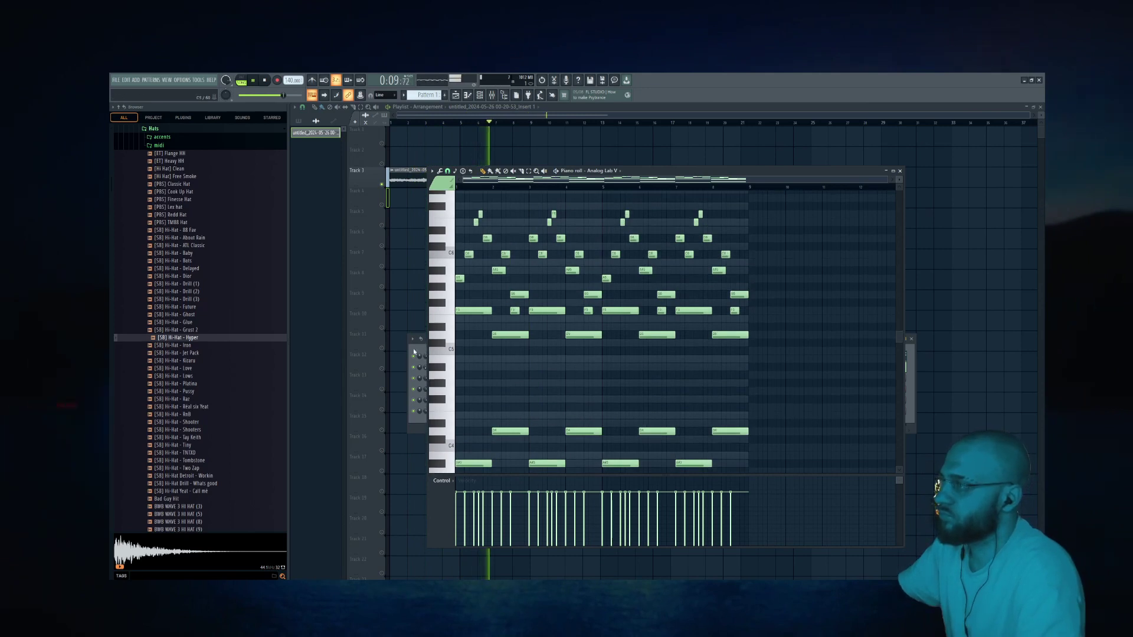
Step: Transpose the long scale-guide notes on the 808 Kick channel down to match the melody's new key
click(418, 384)
click(523, 368)
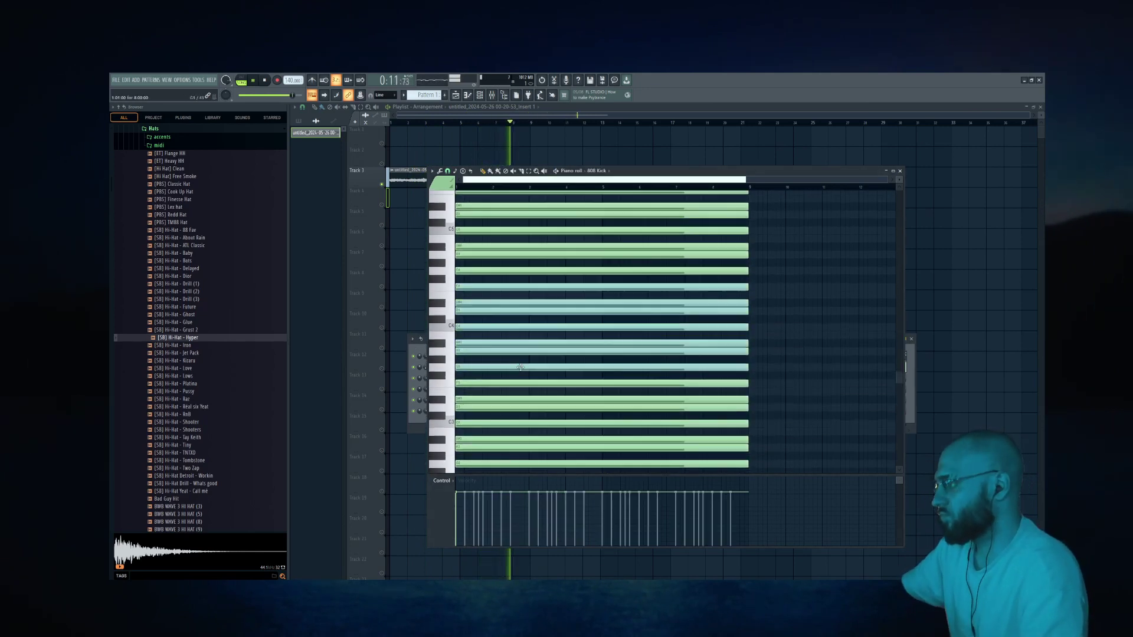
key(shift+Down)
key(shift+Down)
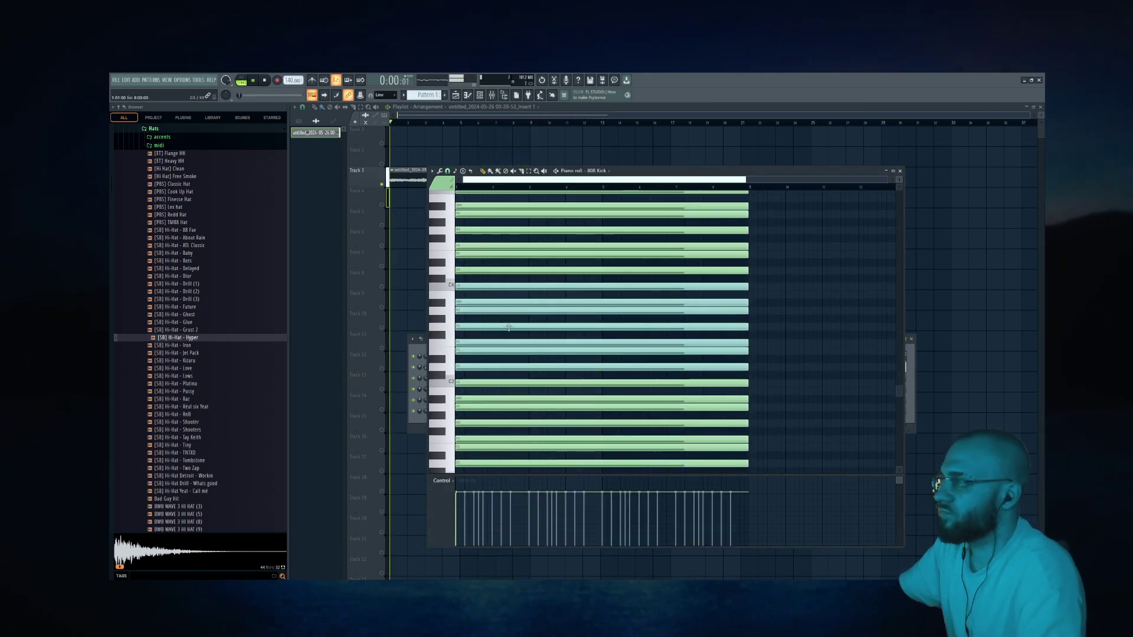
Step: Place Pattern 1 at the start of Track 4 below the audio clip and briefly solo the track to hear it
click(424, 343)
click(446, 136)
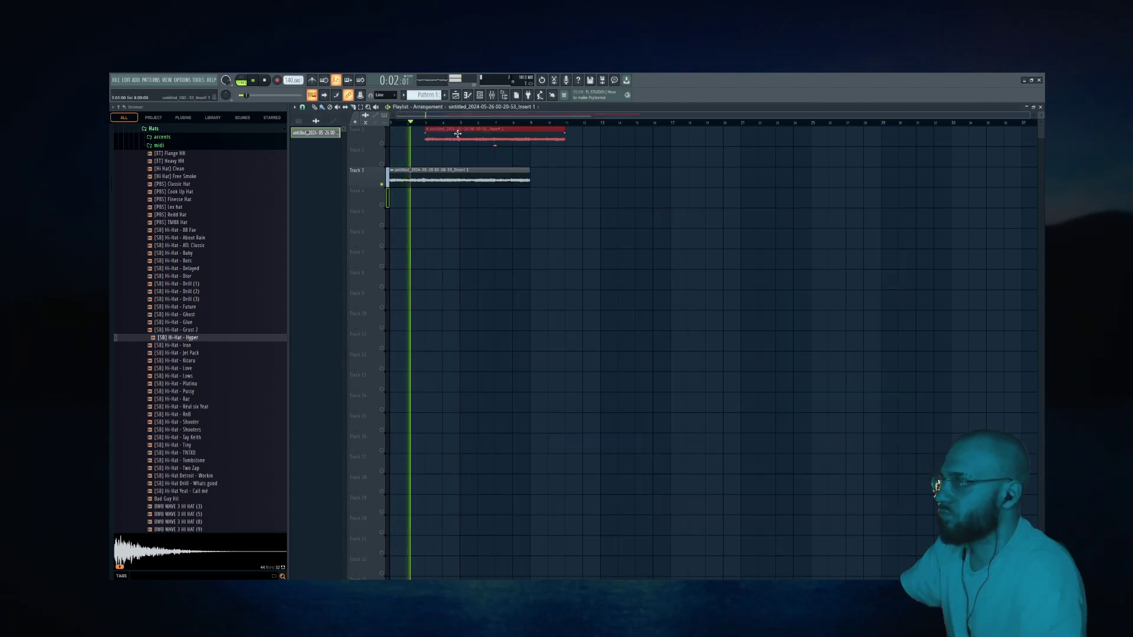
right_click(429, 137)
click(425, 95)
click(399, 197)
right_click(382, 205)
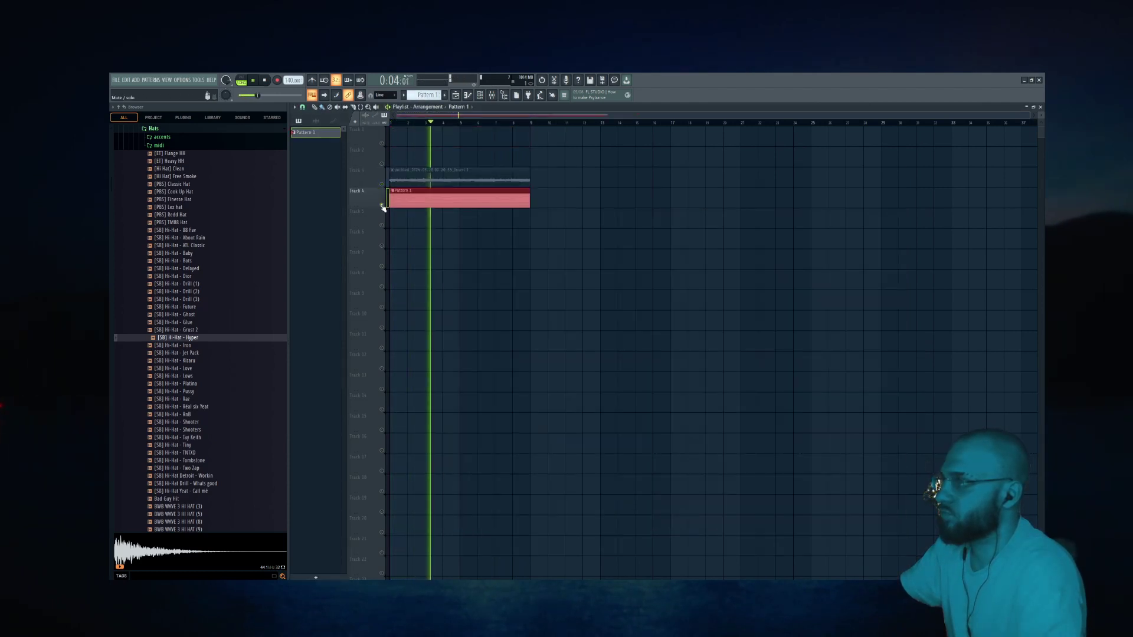
right_click(382, 205)
key(space)
Step: Bring up the channel rack and preview the PHRASE_BACK PAIN sample from the villain stash in the sample library
double_click(401, 203)
click(480, 95)
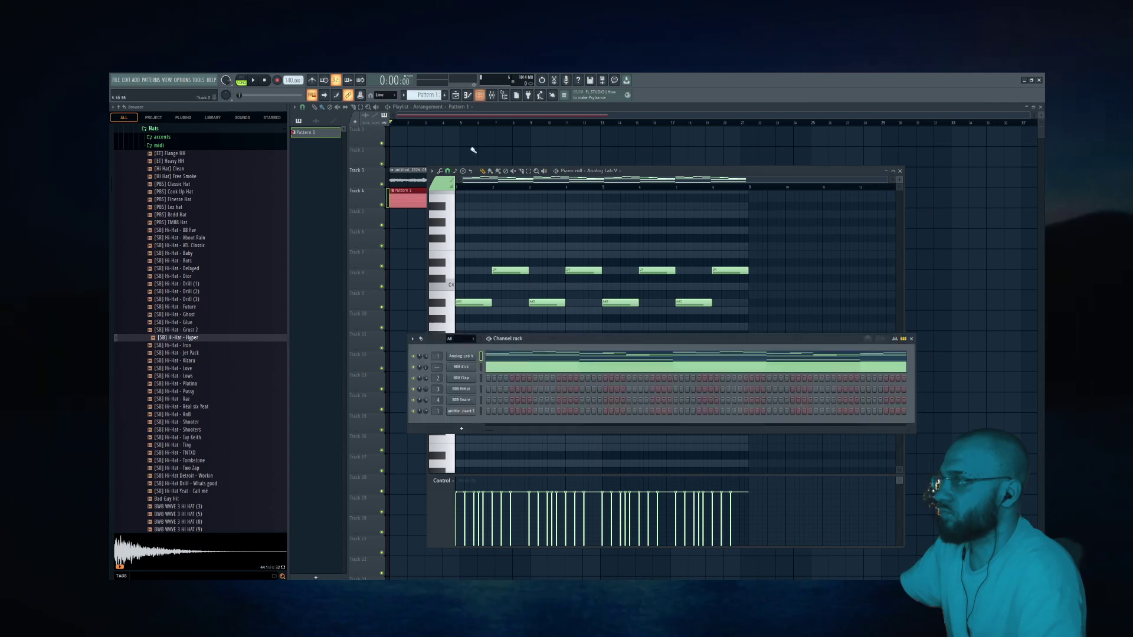
scroll(189, 278, up, 4)
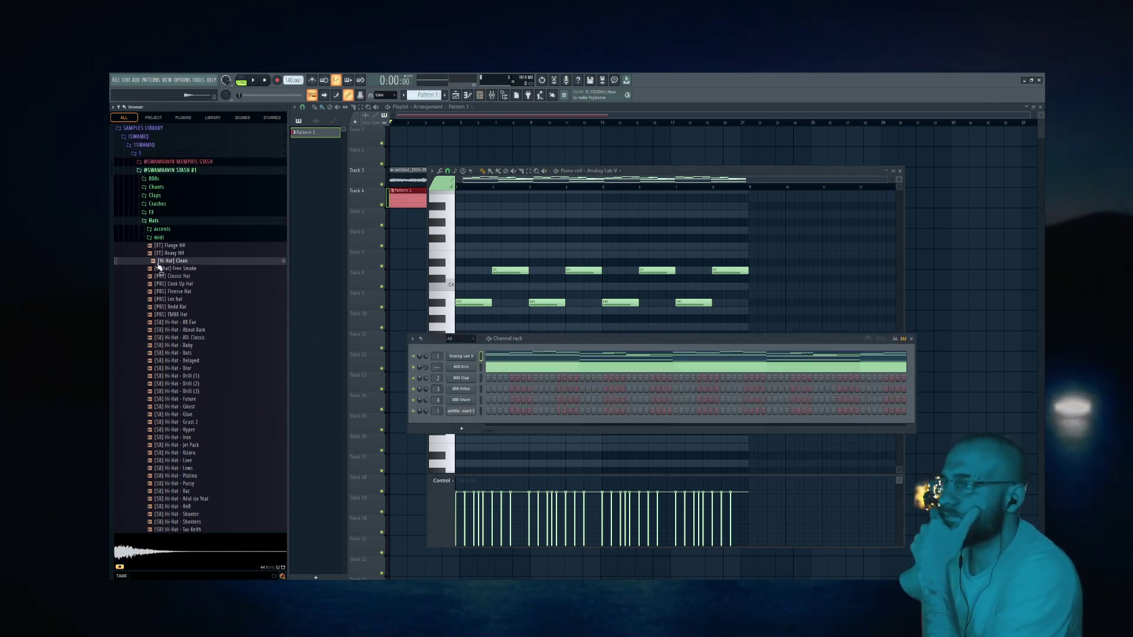
click(167, 275)
click(157, 222)
click(172, 171)
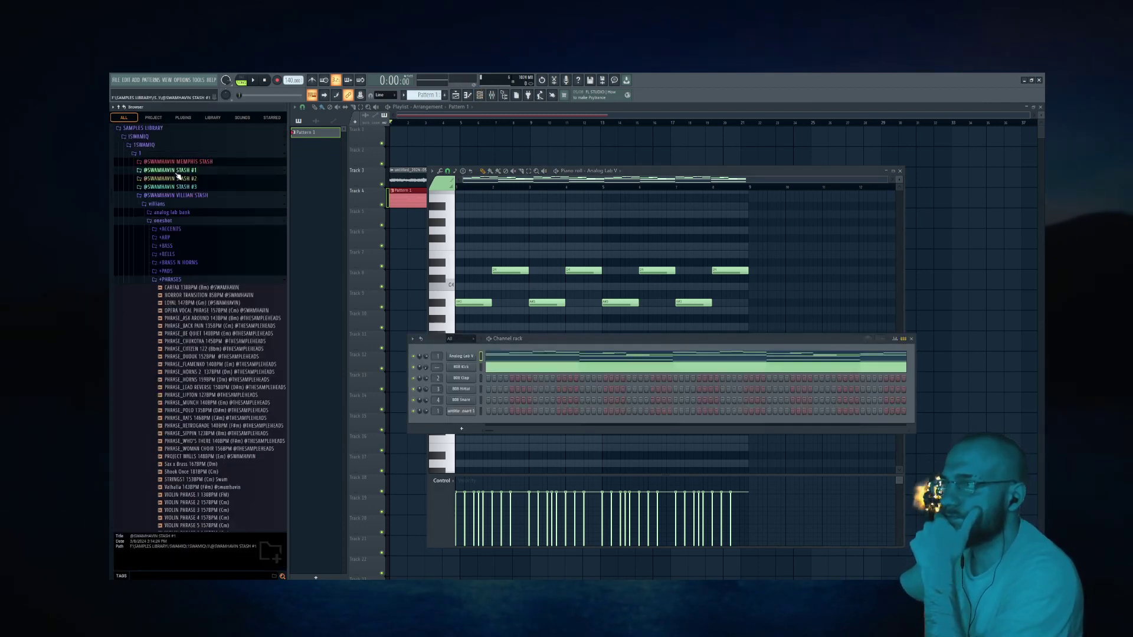
click(183, 327)
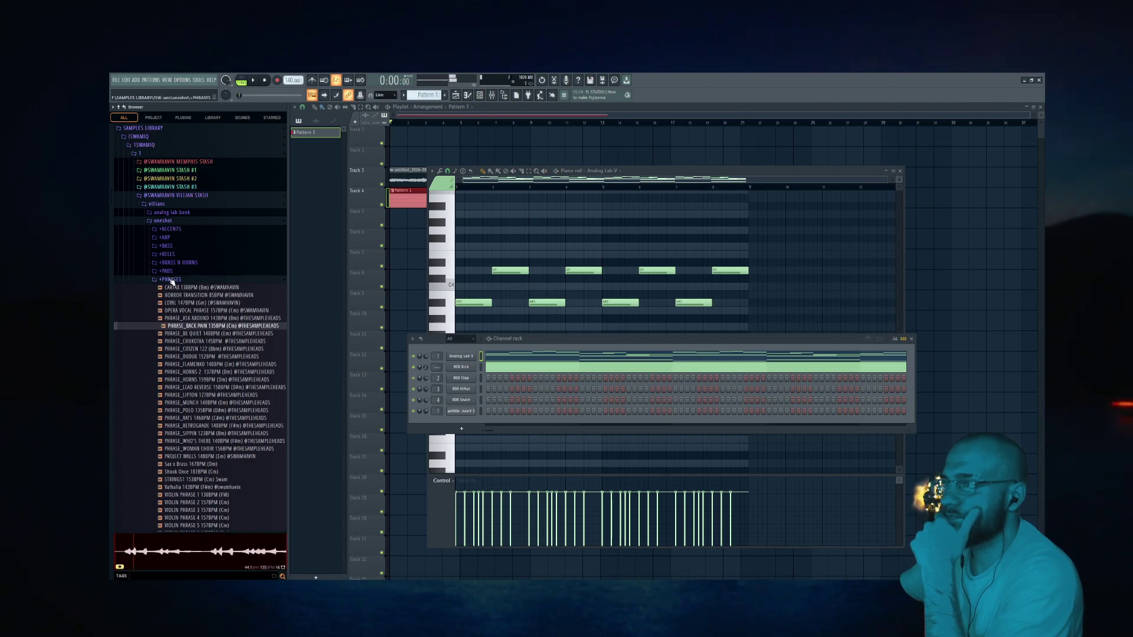
Step: Open the +BASS one-shot folder and audition the BASS_RETROGRADE sample
click(173, 247)
scroll(174, 260, down, 3)
click(176, 292)
scroll(180, 299, down, 1)
click(207, 332)
scroll(211, 334, down, 4)
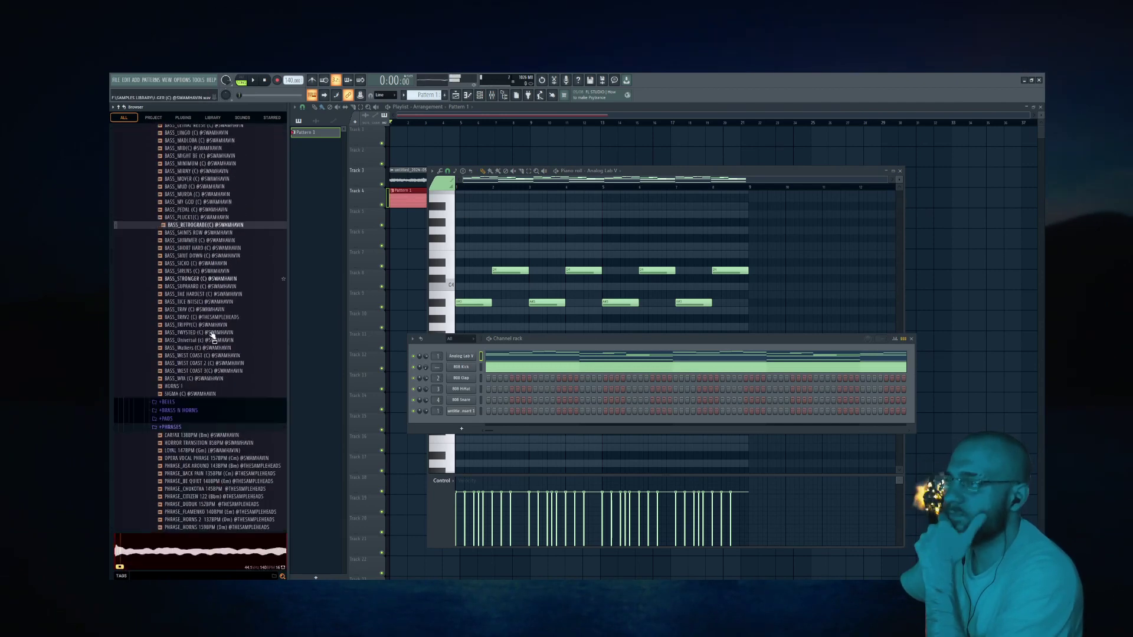
Step: Compare bass one-shots by auditioning BASS_SHUT DOWN, BASS_PLUCK, BASS_SAINTS ROW and their neighbours
click(190, 313)
scroll(195, 322, up, 4)
click(202, 321)
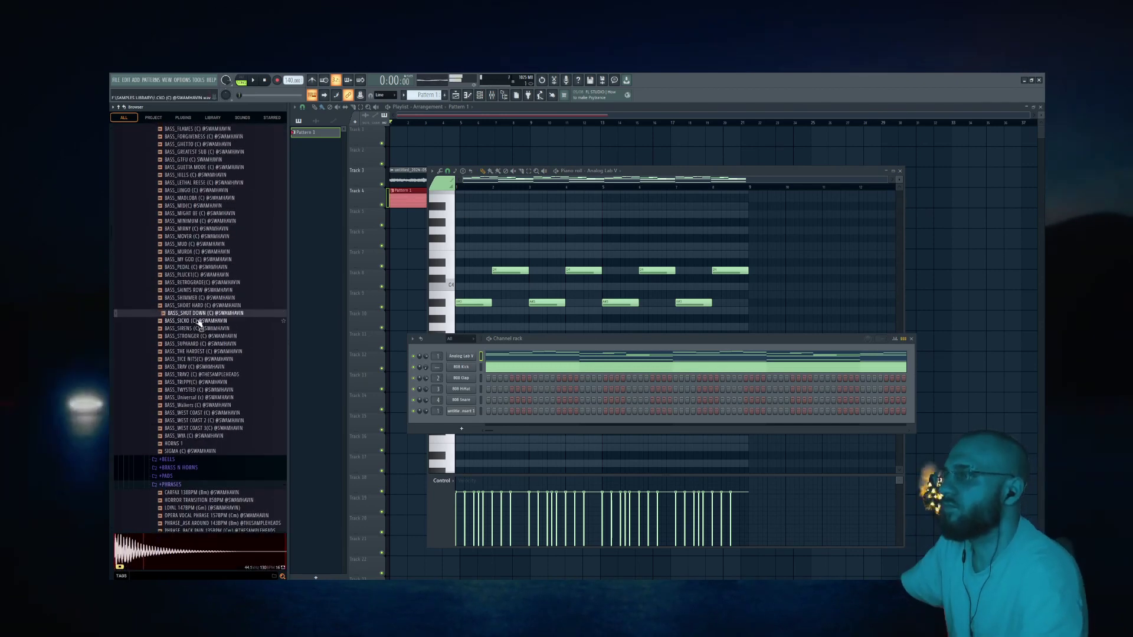
click(202, 312)
click(203, 298)
click(203, 275)
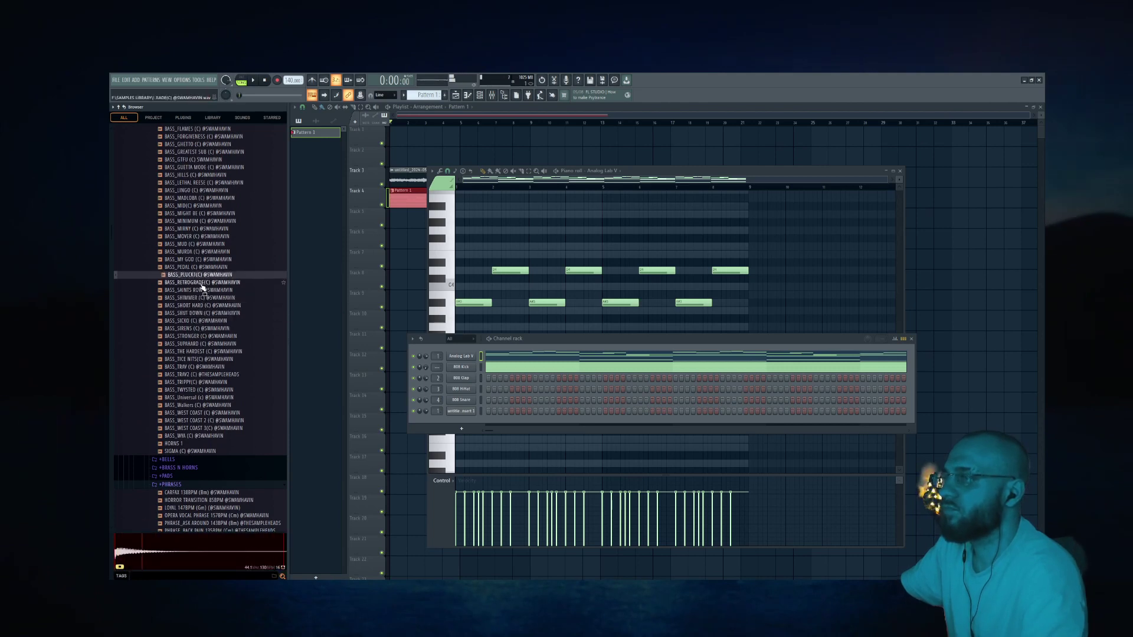
click(219, 298)
click(218, 291)
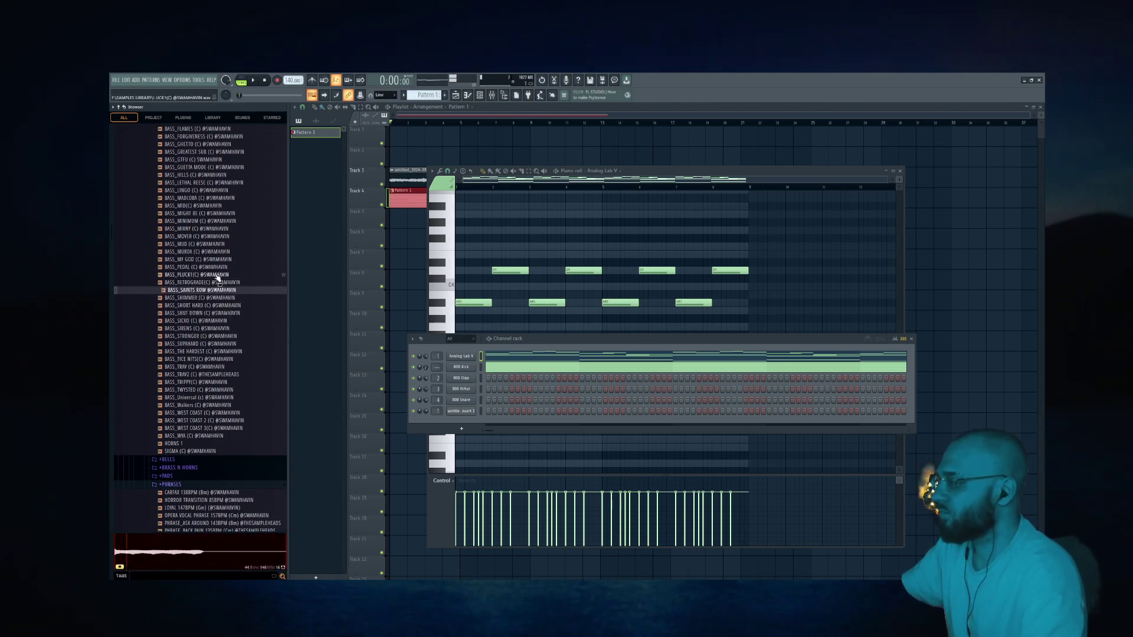
Step: Add the BASS_SAINTS ROW sample as a new channel above Analog Lab V, set to cut itself and use loop points
scroll(209, 251, up, 2)
drag(201, 336, 425, 350)
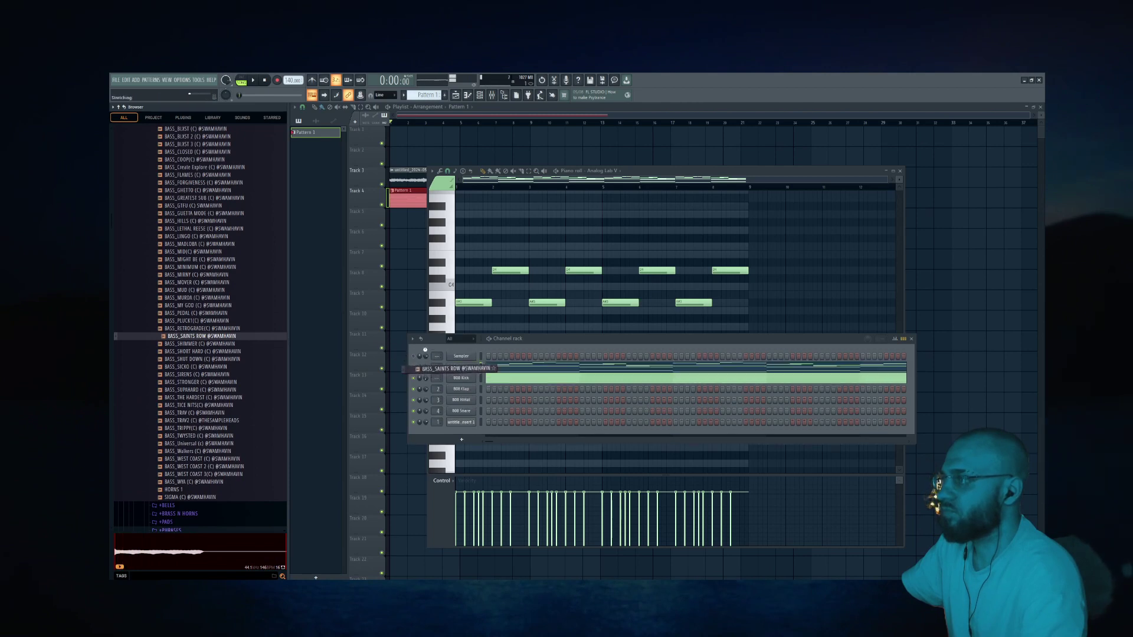
right_click(458, 358)
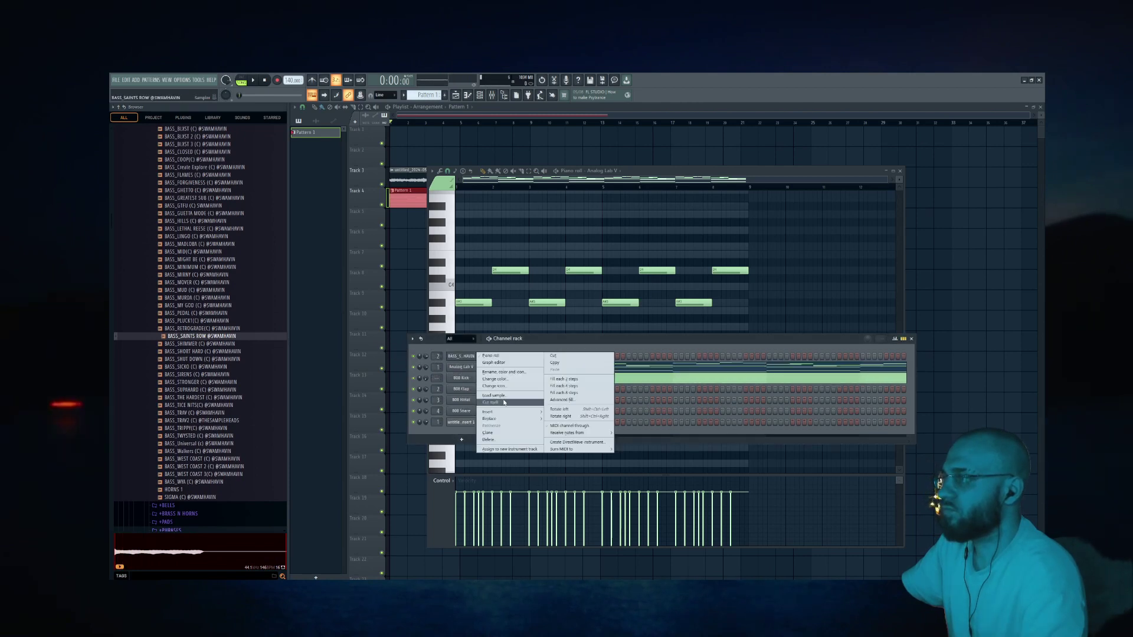
click(502, 401)
click(470, 358)
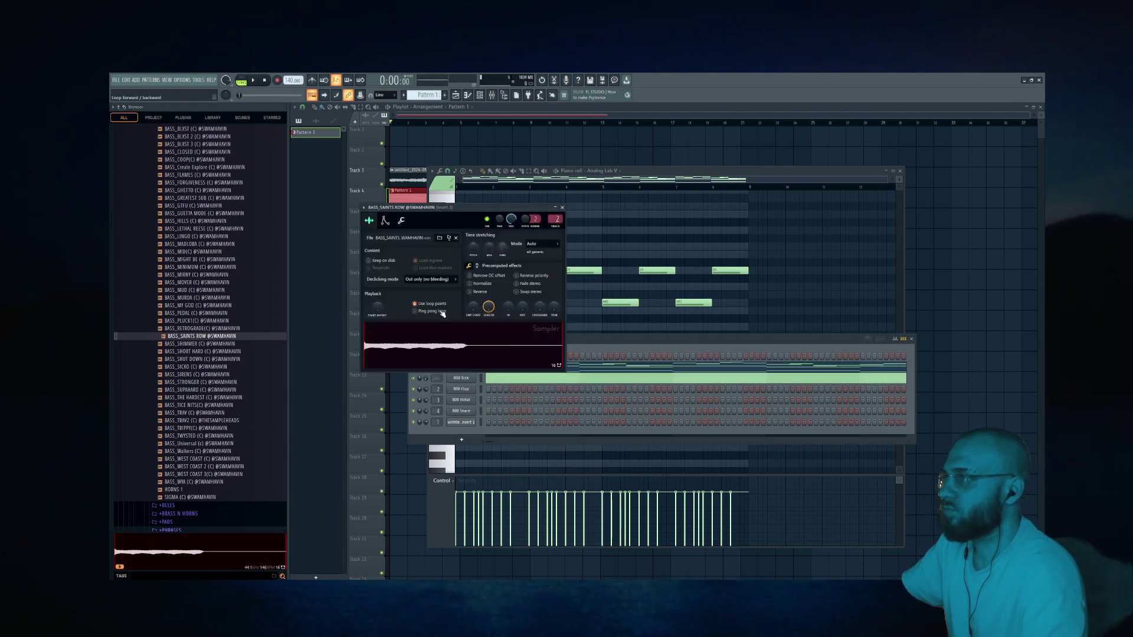
click(577, 340)
right_click(468, 359)
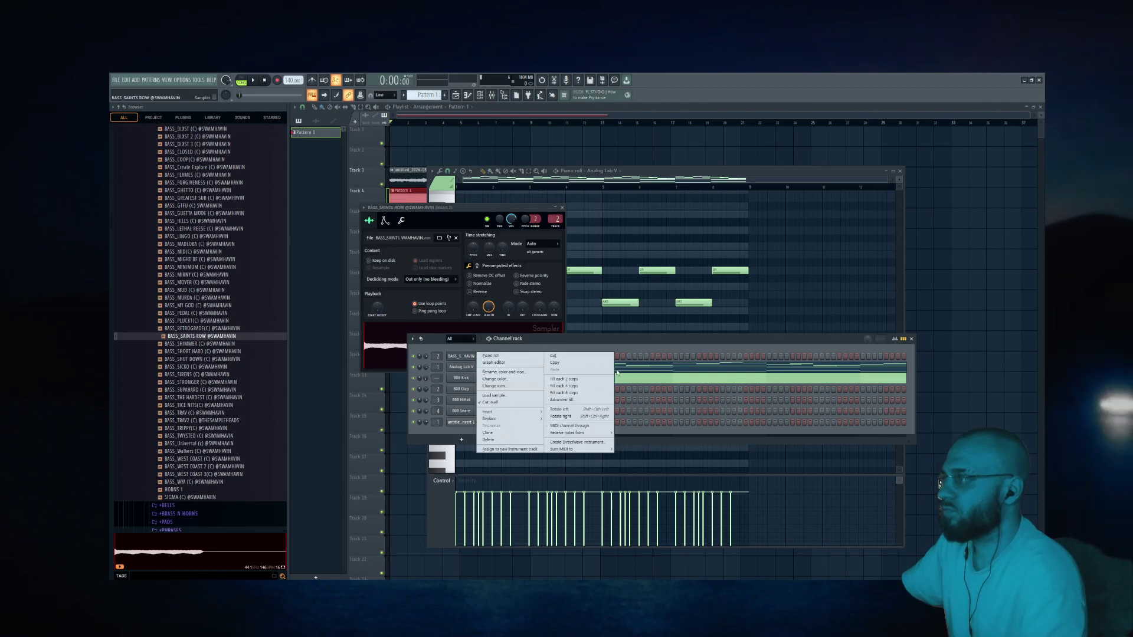
click(640, 376)
scroll(426, 94, up, 1)
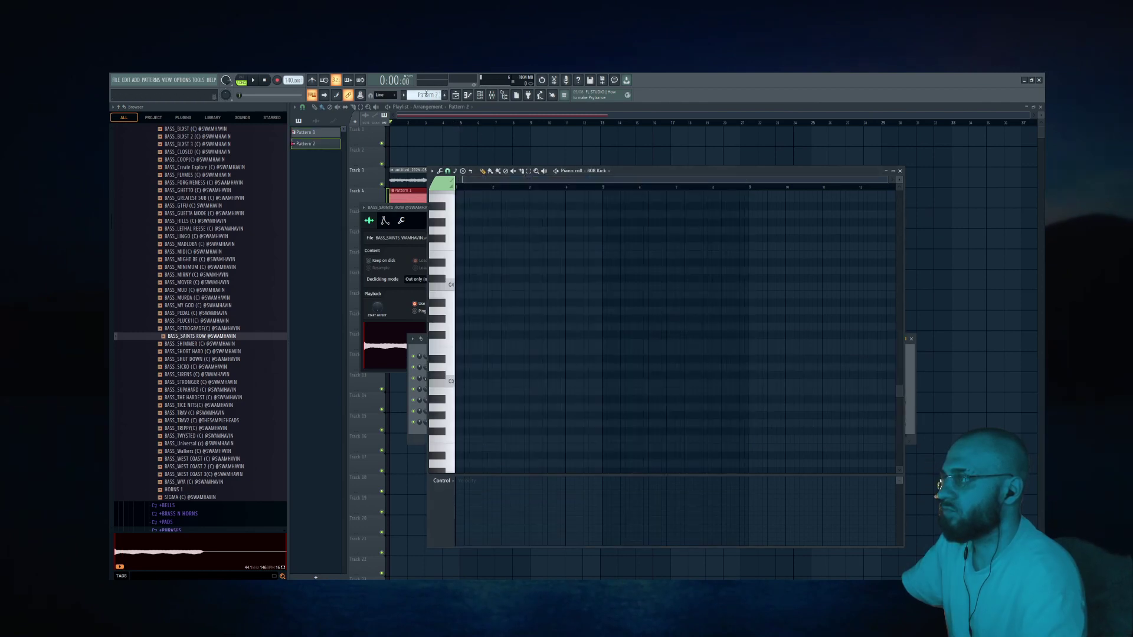
scroll(426, 93, down, 1)
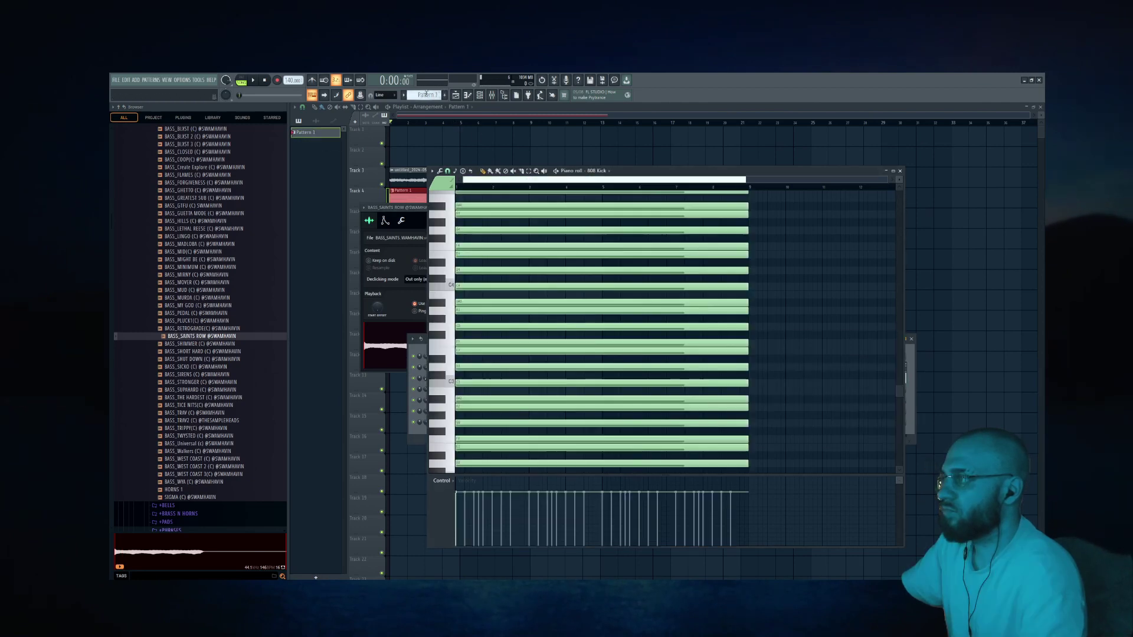
Step: Play the arrangement and examine the Analog Lab V notes, including the low ones, with the channel rack at hand
click(414, 432)
key(space)
click(506, 367)
scroll(510, 354, down, 3)
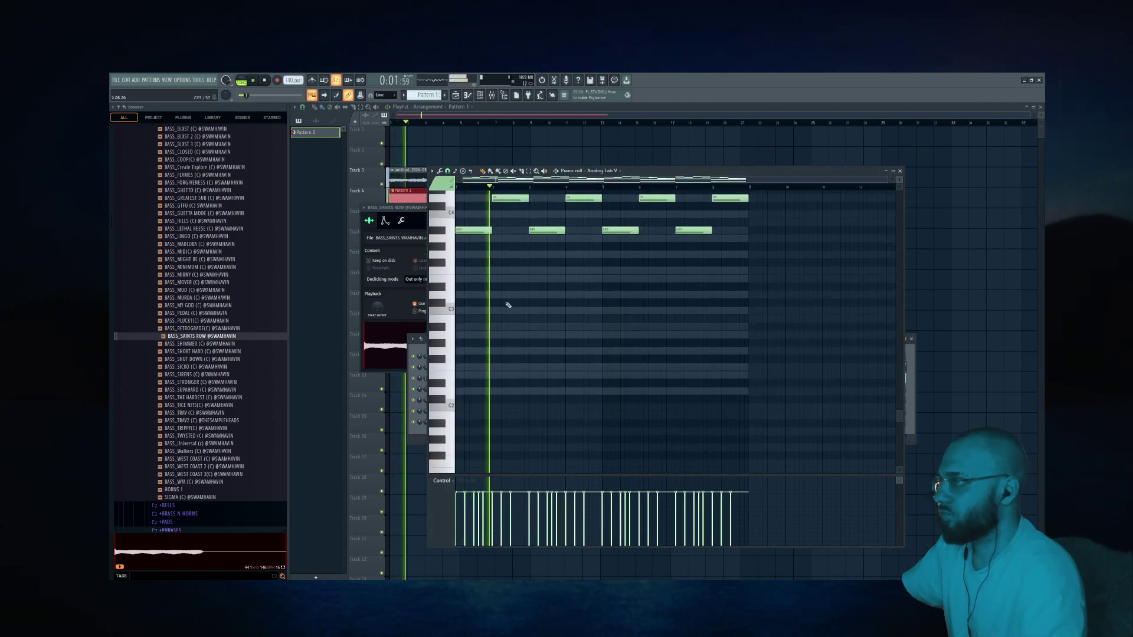
scroll(508, 305, up, 2)
scroll(579, 357, up, 3)
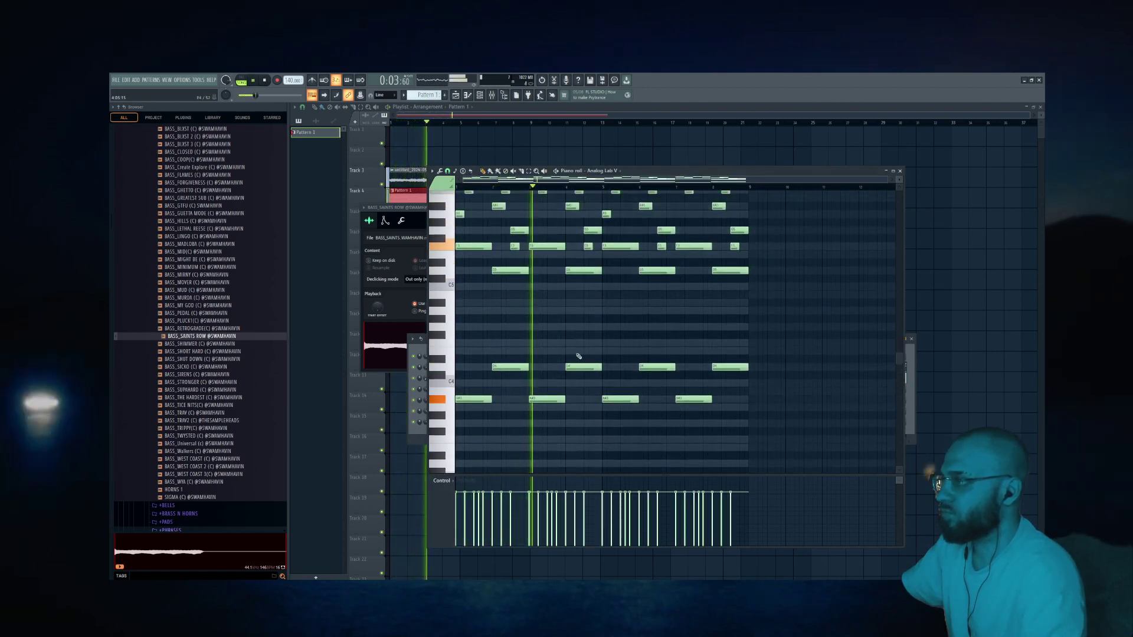
scroll(579, 356, down, 1)
click(479, 96)
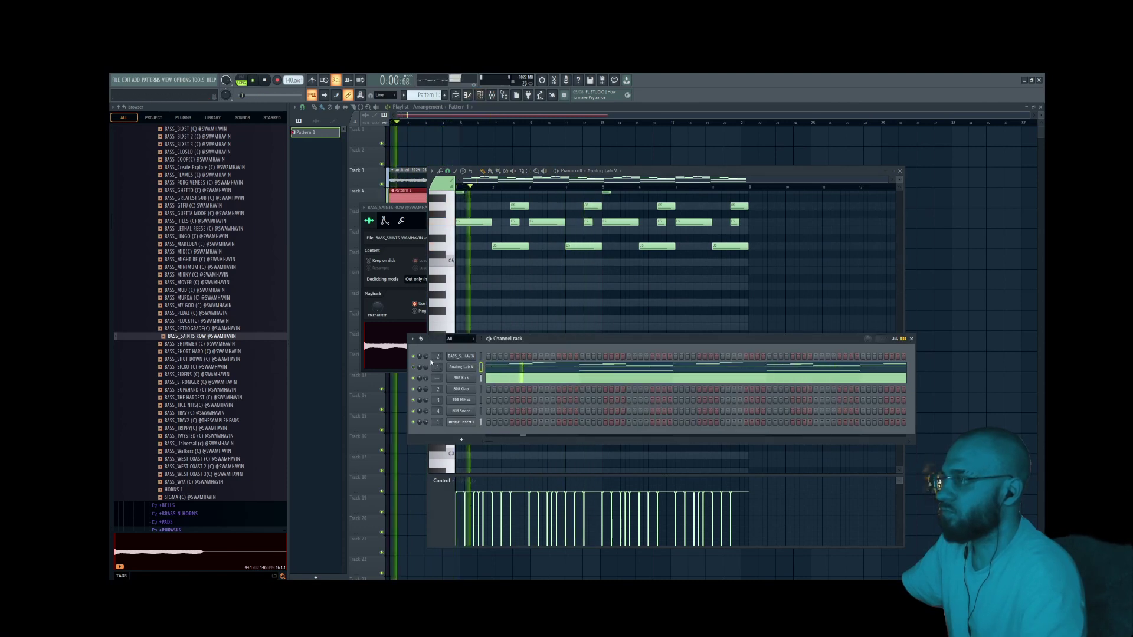
Step: Open the BASS_SAINTS ROW channel's piano roll and draw two one-bar notes, A#5 in bar 1 and D5 in bar 2
right_click(475, 356)
click(492, 357)
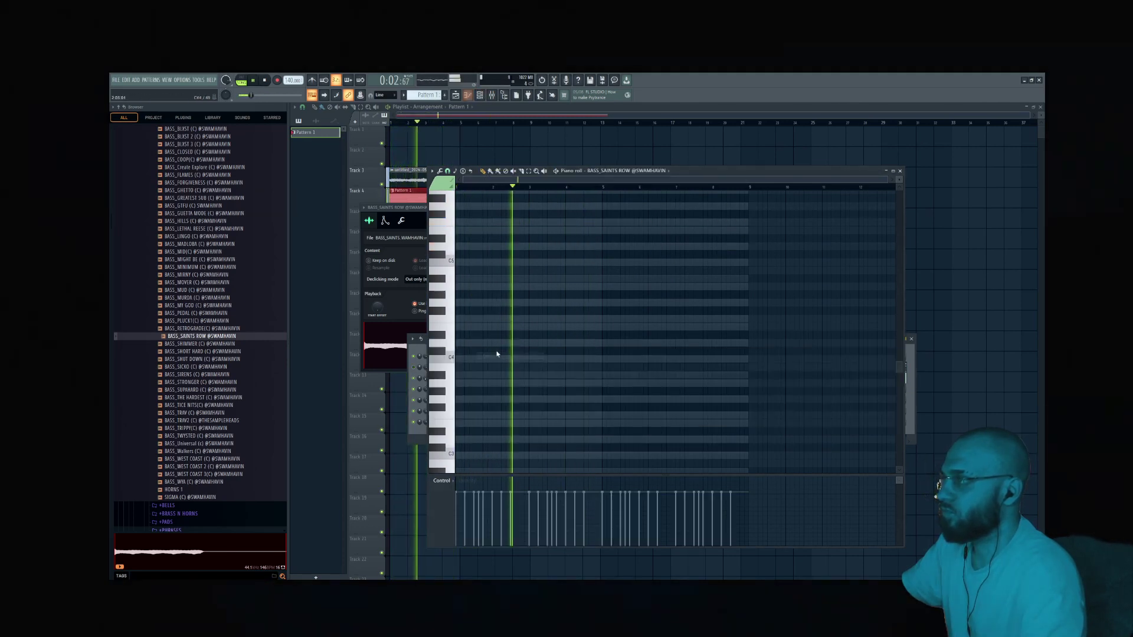
key(space)
drag(463, 247, 495, 236)
scroll(520, 248, up, 3)
key(space)
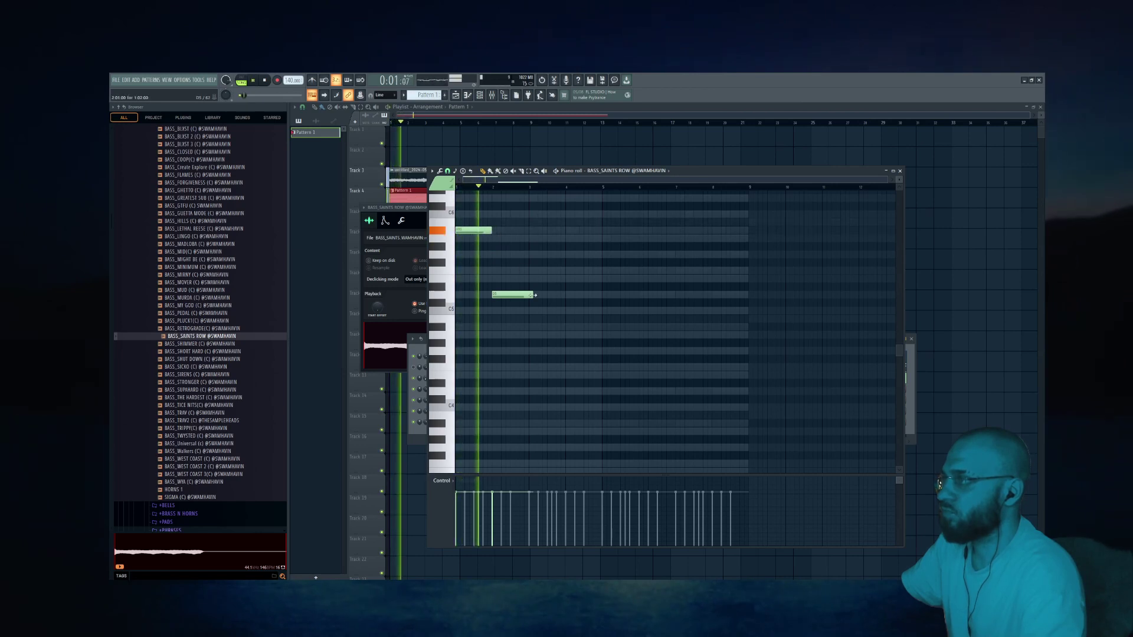
drag(533, 296, 530, 298)
Step: Duplicate the two-note bass pattern across all eight bars, aligning the copies to the bar lines
key(ctrl+b)
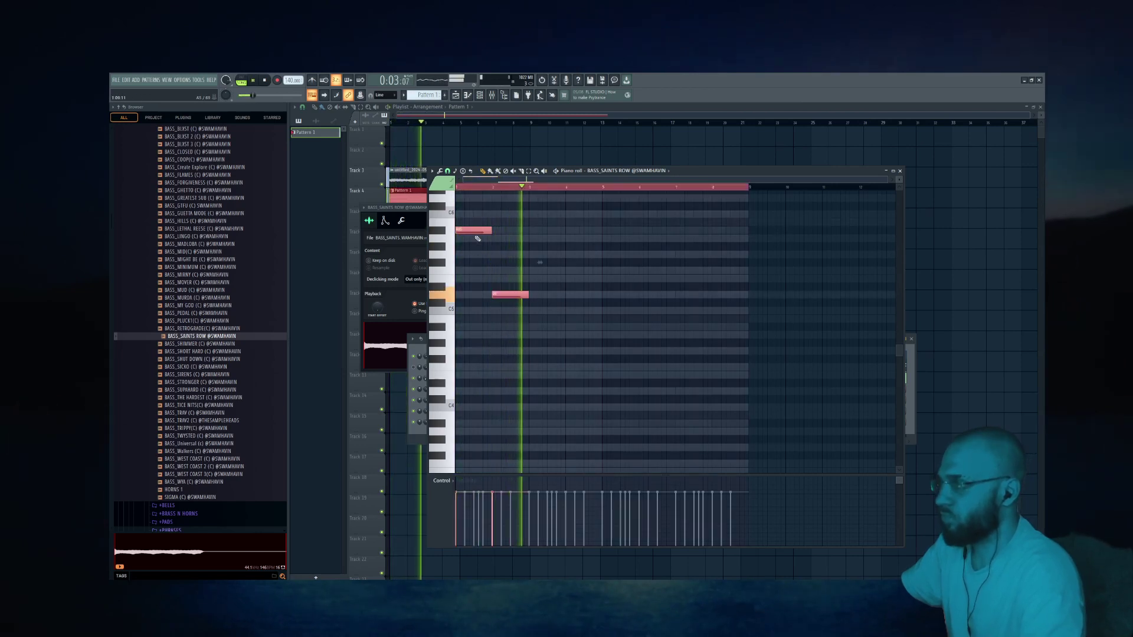
drag(543, 232, 541, 232)
ctrl+click(578, 217)
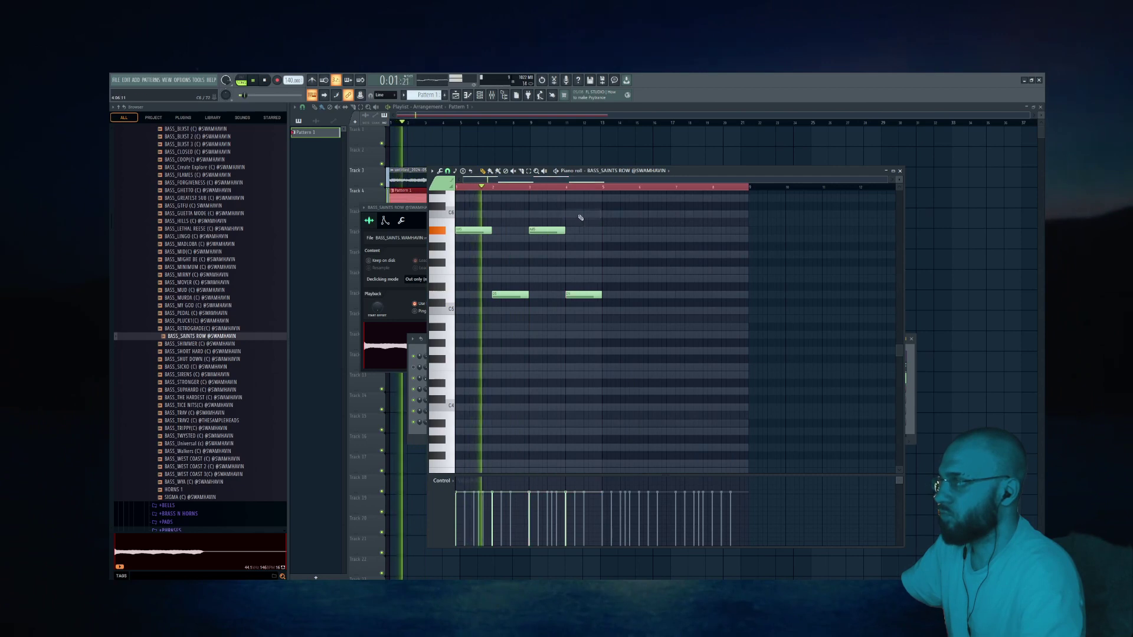
key(ctrl+a)
key(ctrl+b)
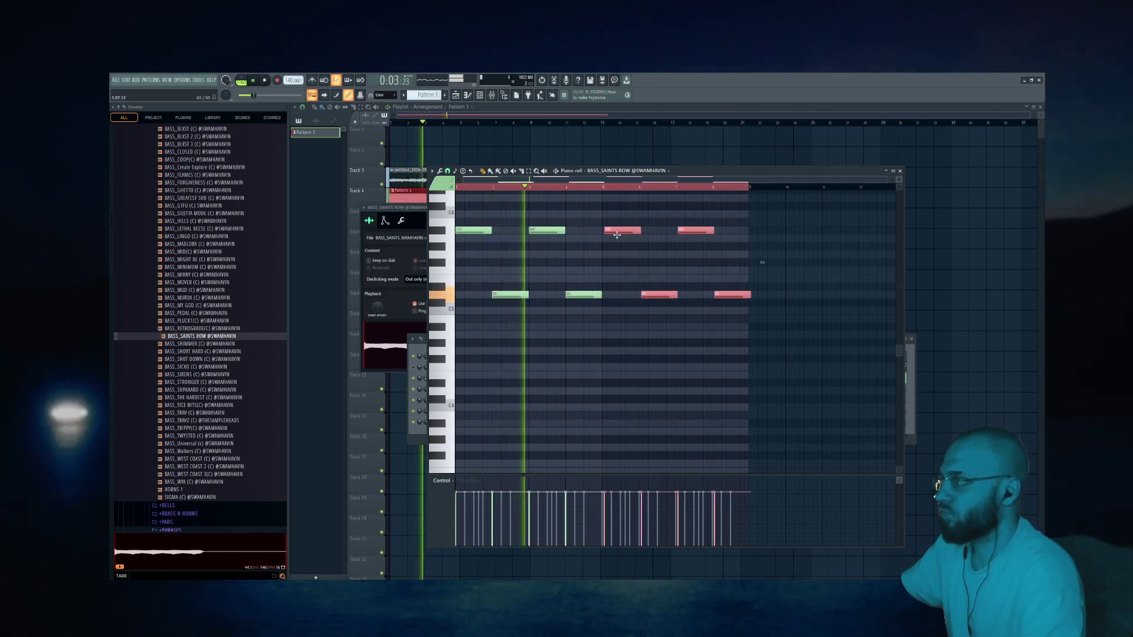
ctrl+click(620, 220)
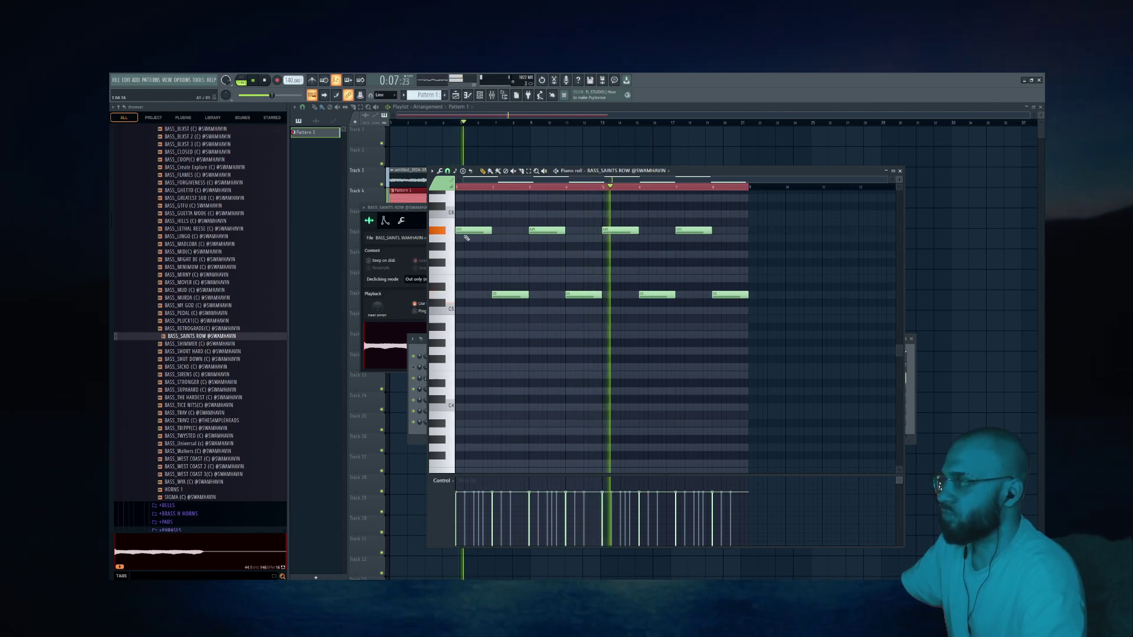
Step: Lower the four A#5 bass notes in bars 1, 3, 5 and 7 by one octave
key(space)
drag(425, 325, 426, 326)
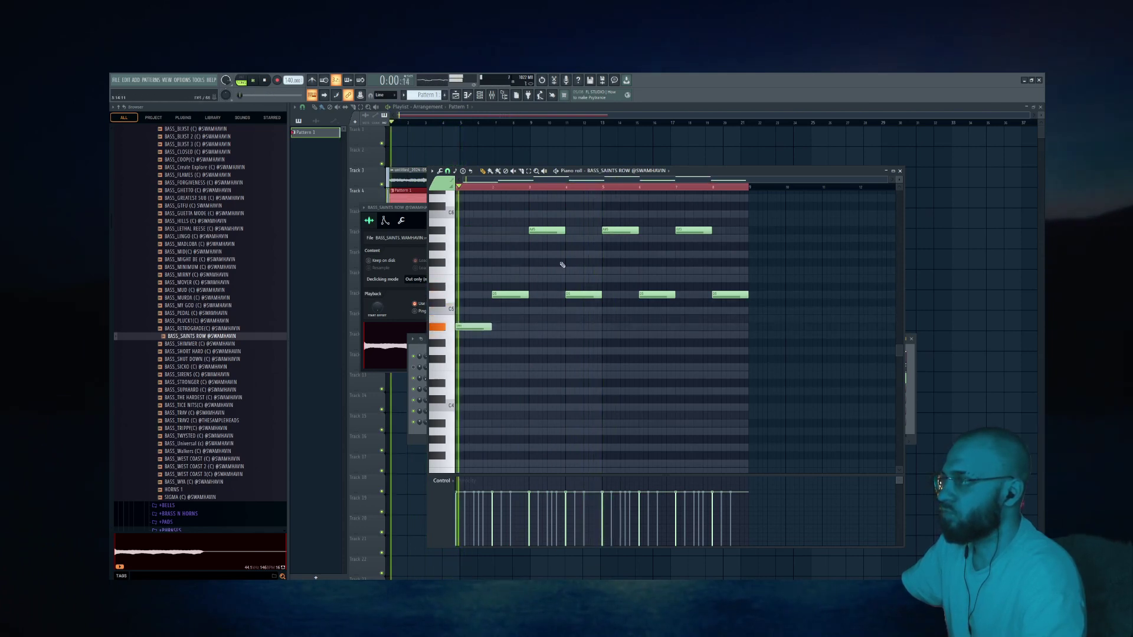
drag(548, 234, 547, 328)
drag(617, 230, 617, 327)
drag(685, 231, 685, 328)
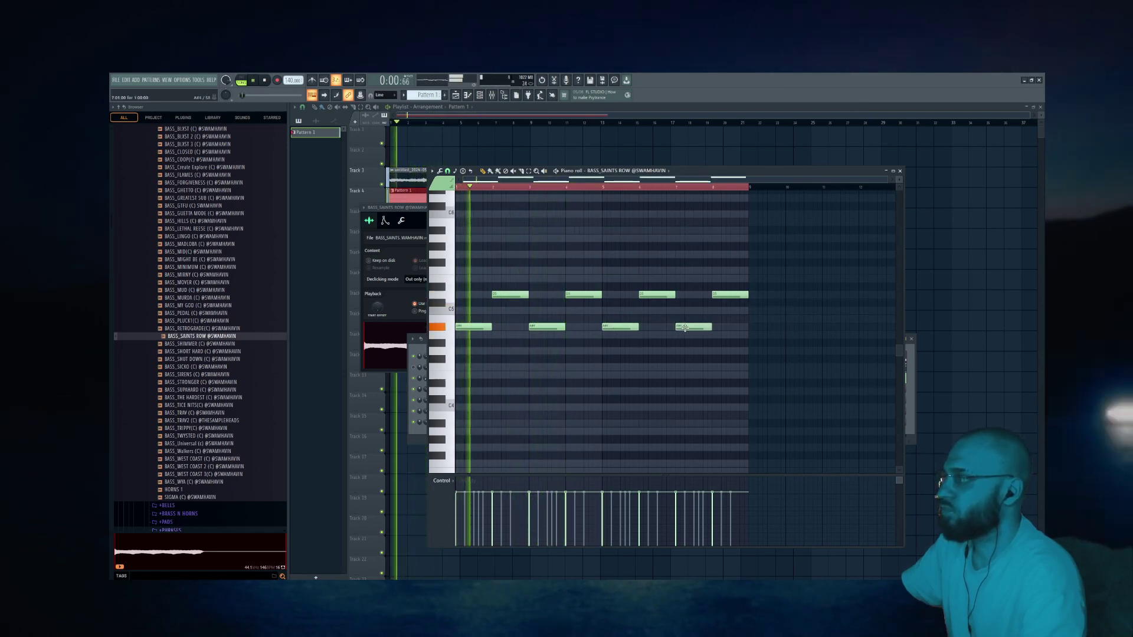
Step: Try BASS_ASK AROUND as the bass channel's sample and play it with the arrangement
key(F6)
key(space)
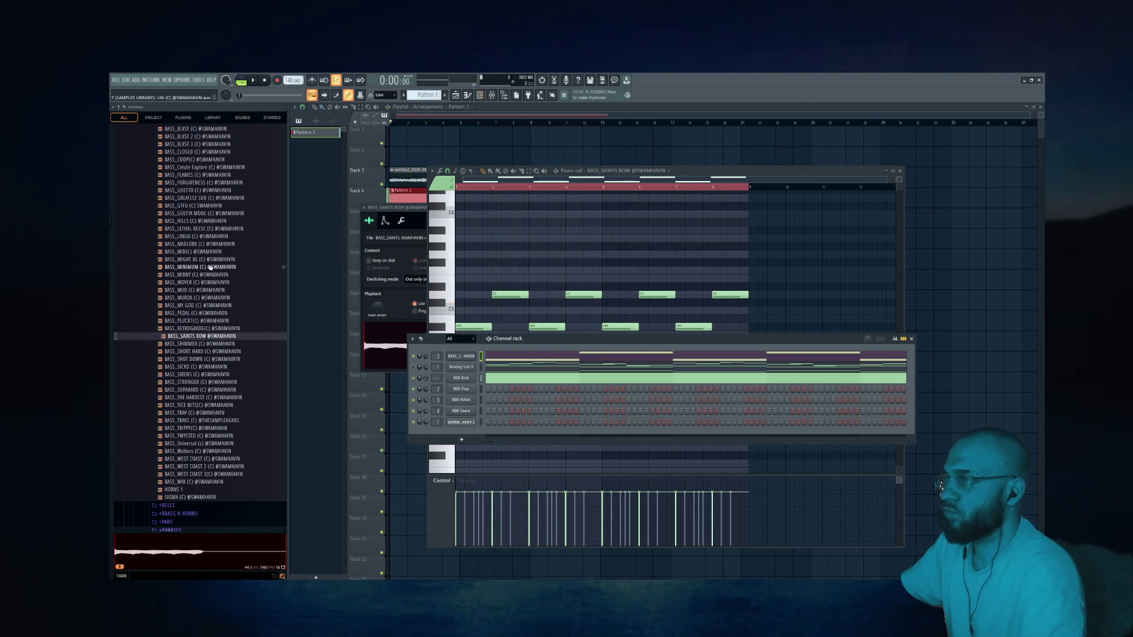
scroll(208, 236, up, 4)
click(203, 206)
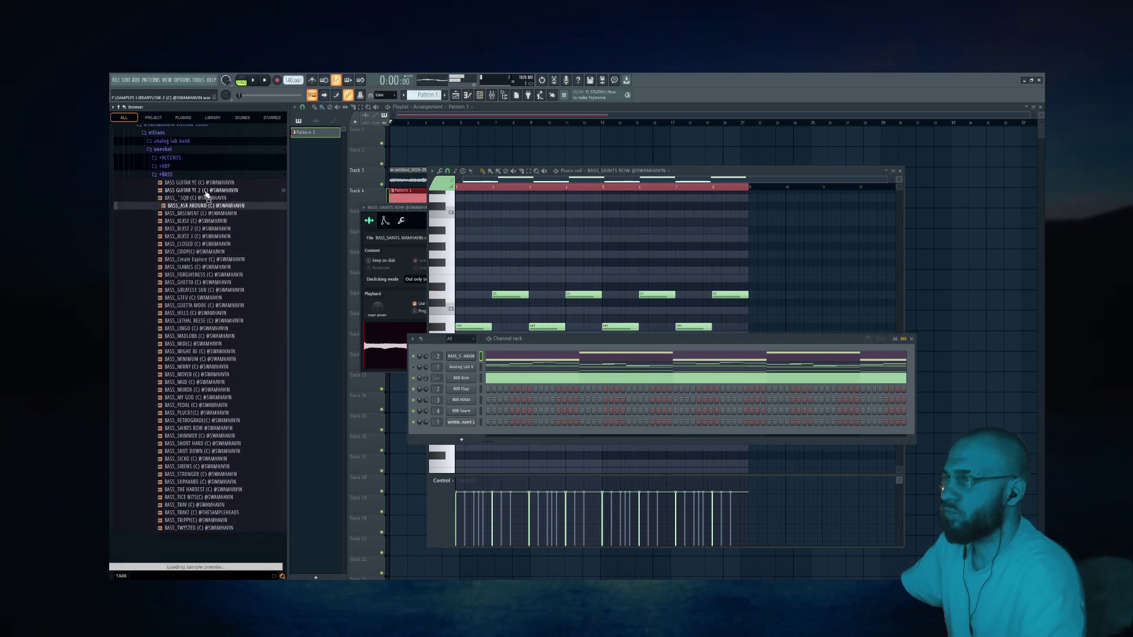
drag(204, 206, 439, 367)
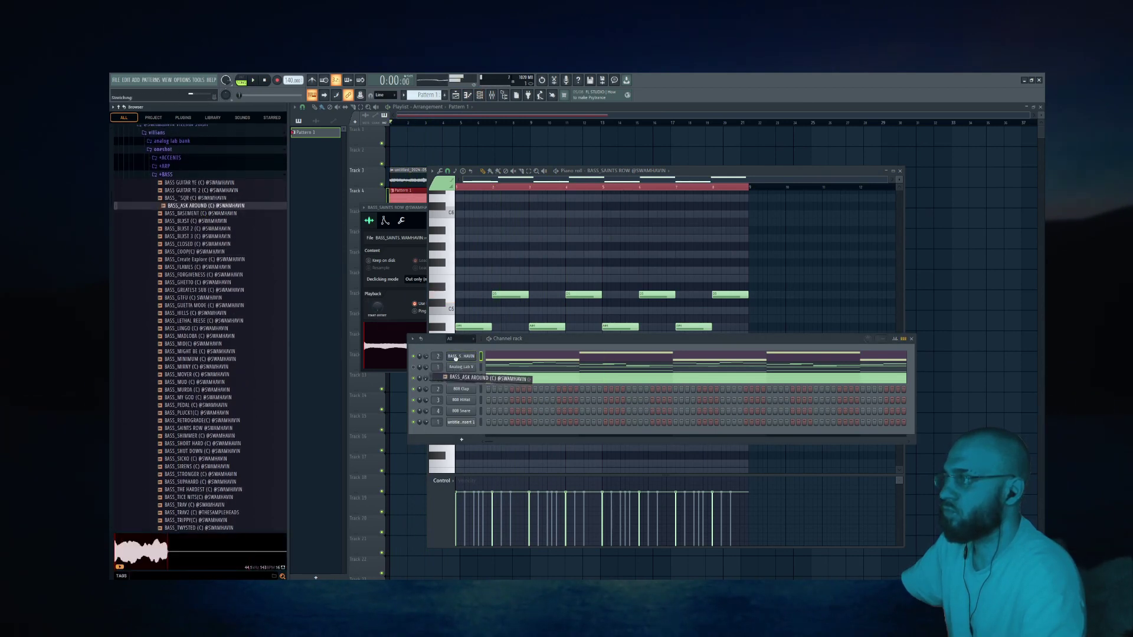
click(461, 356)
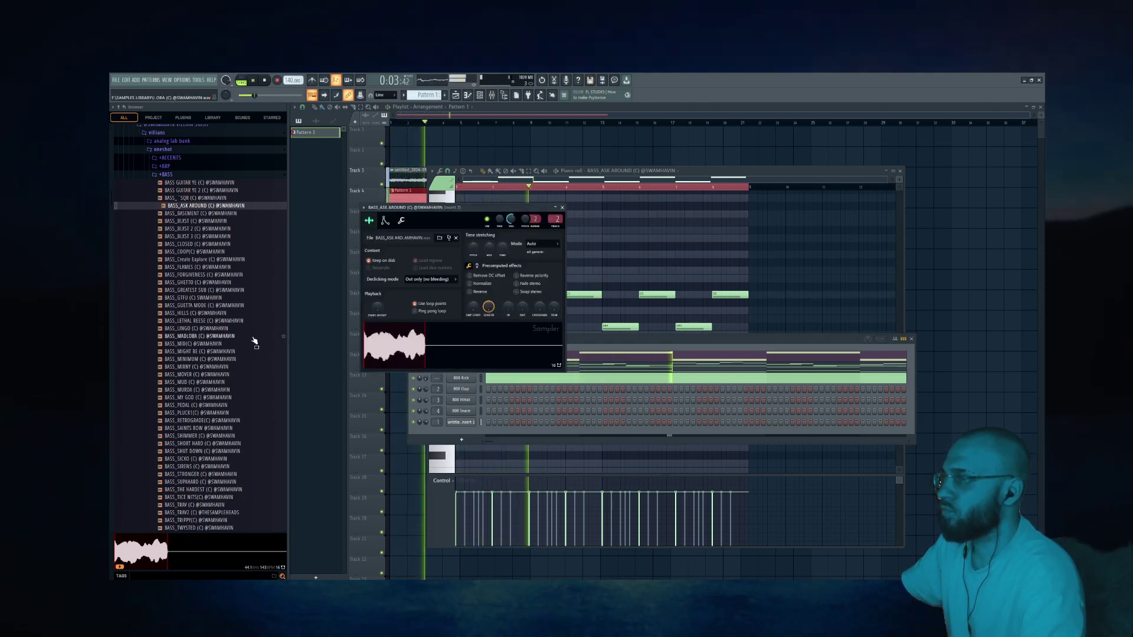
click(563, 208)
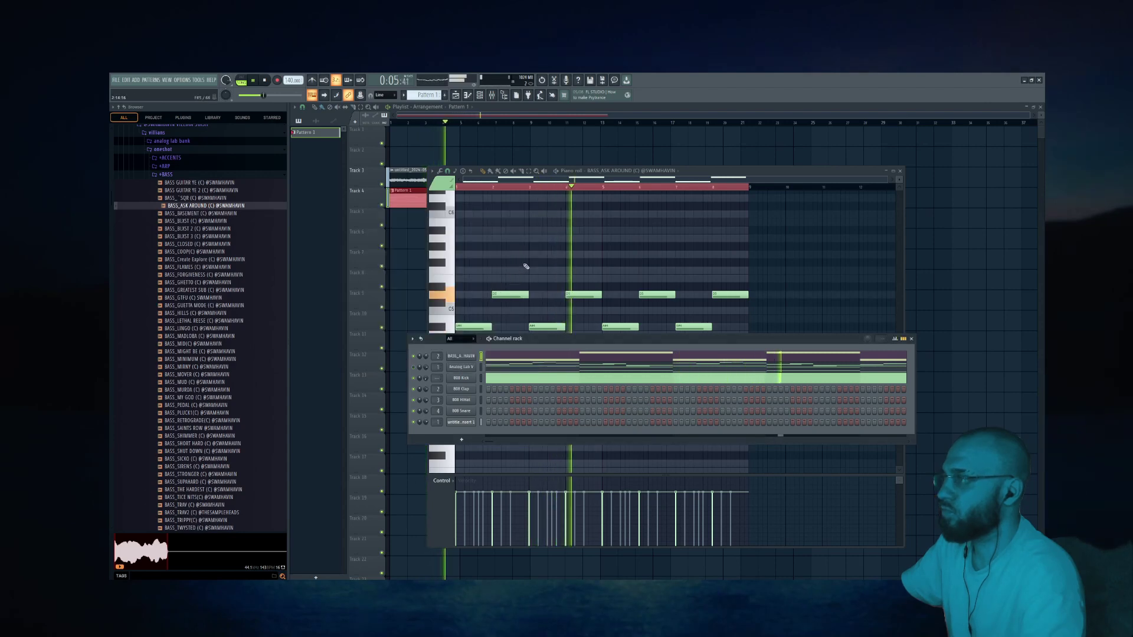
Step: Audition other samples in the +BASS folder and load BASS_SAINTS ROW back into the bass channel
click(200, 346)
scroll(203, 336, down, 3)
click(205, 328)
scroll(205, 324, down, 3)
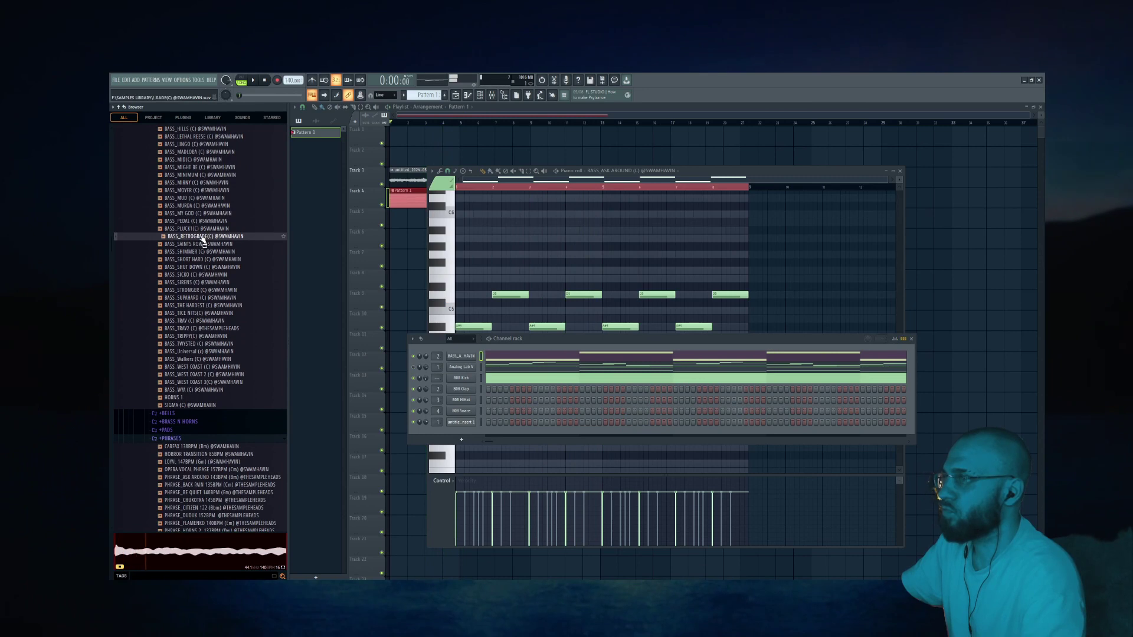
click(201, 244)
click(200, 252)
click(206, 245)
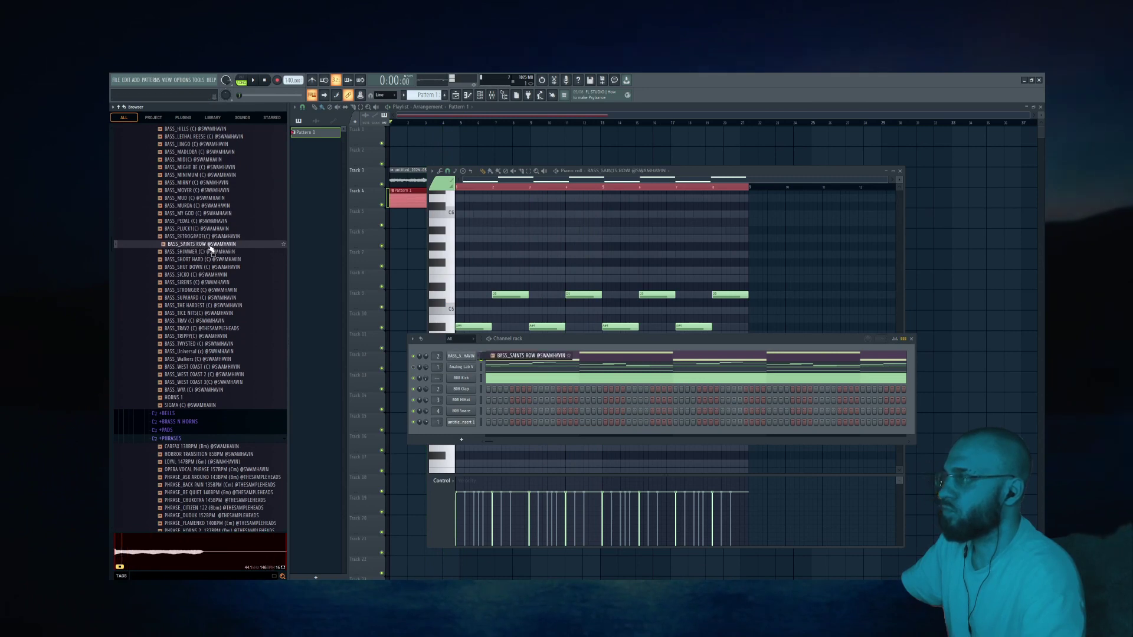
Step: Normalize the BASS_SAINTS ROW sample and adjust its channel volume during playback
click(461, 356)
key(space)
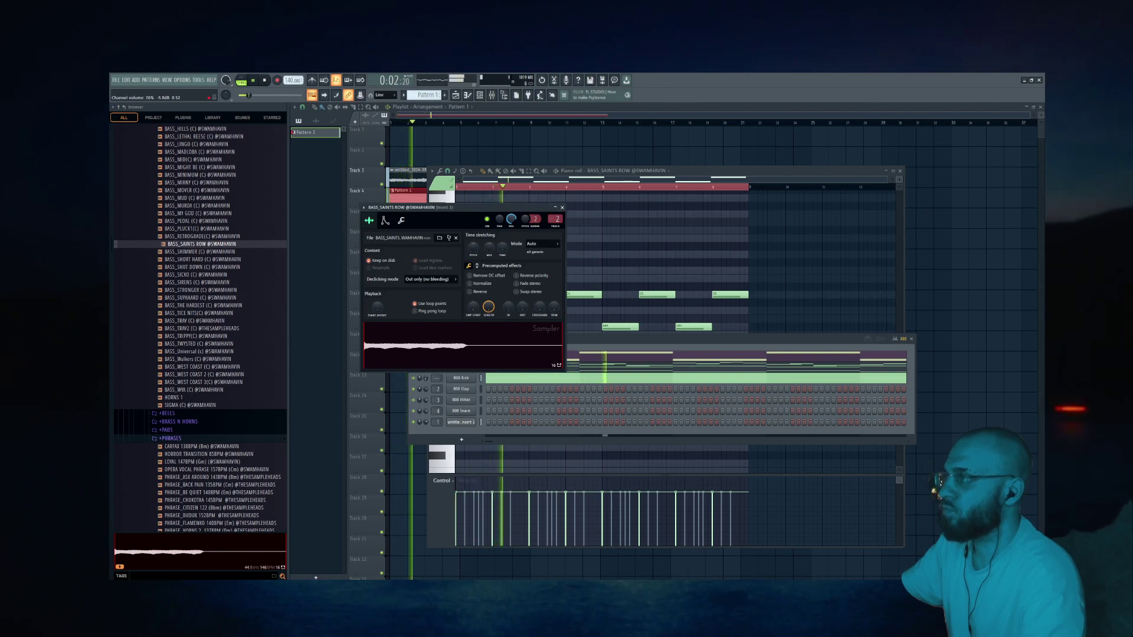
click(489, 283)
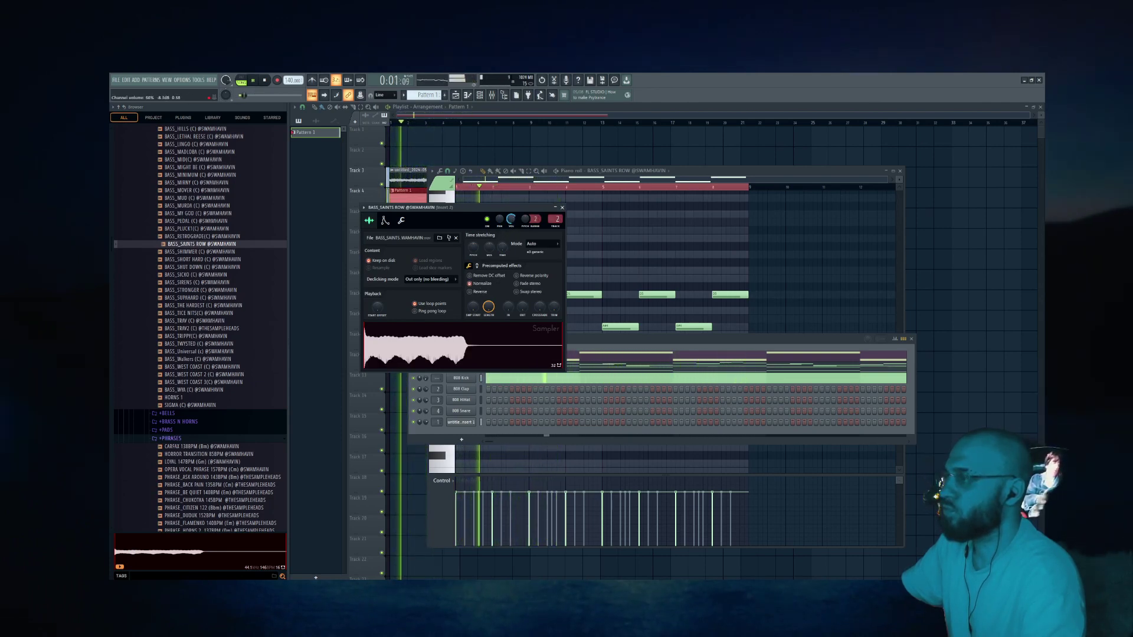
Step: Try raising the four lower bass notes by one octave
click(645, 238)
right_click(644, 238)
click(530, 171)
drag(728, 316, 453, 337)
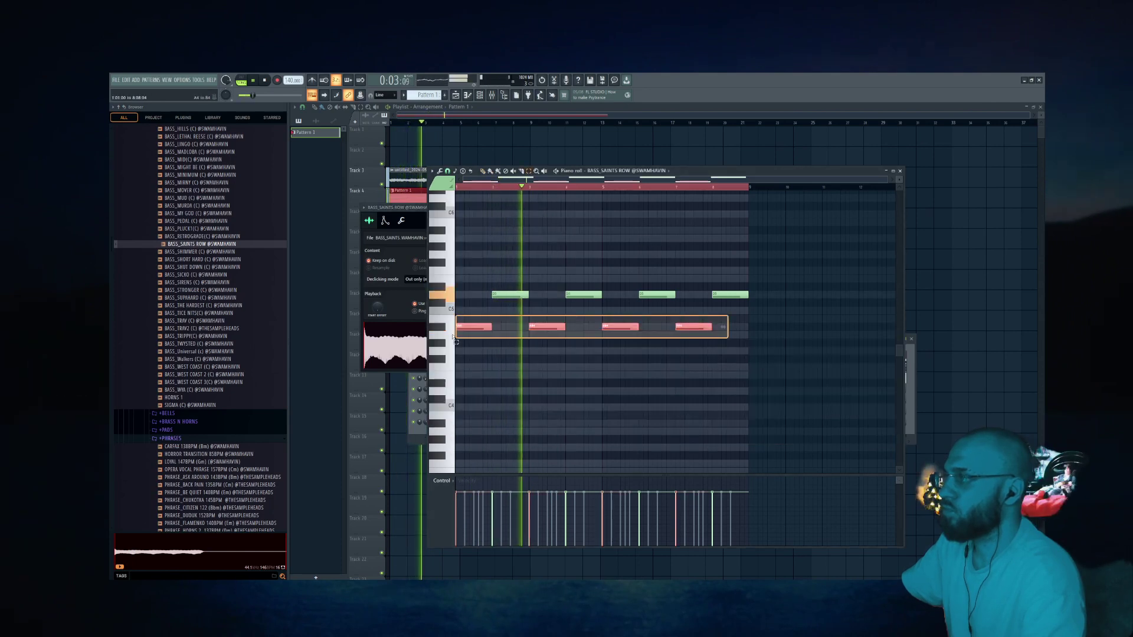
key(ctrl+Up)
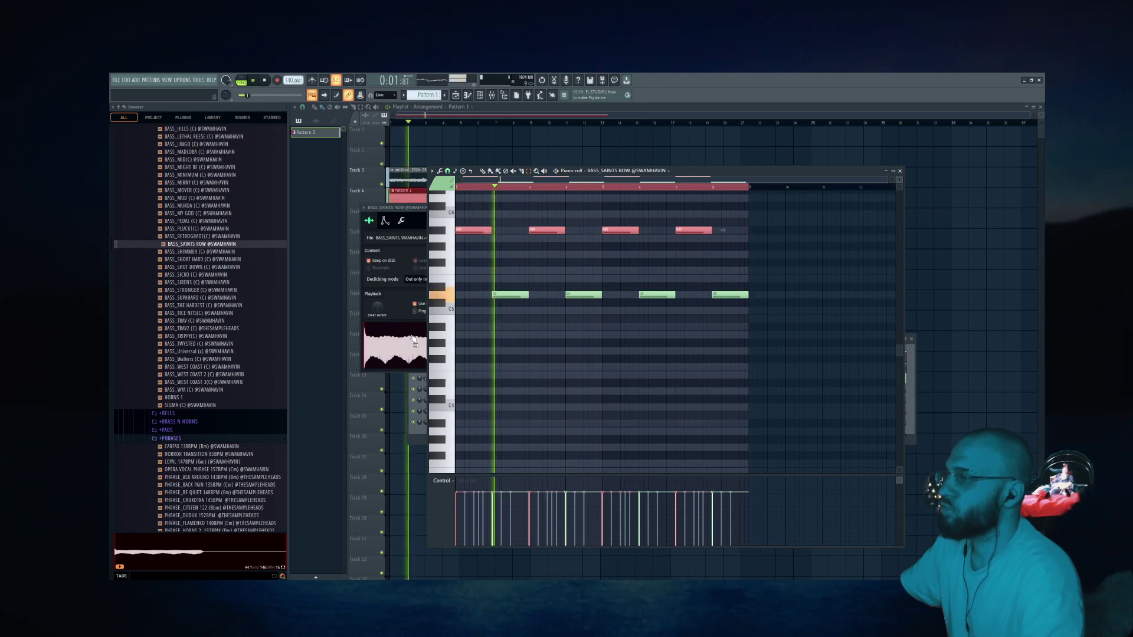
key(ctrl+z)
Step: Filter the low end of mixer Insert 1 by raising the band 1 frequency in Fruity Parametric EQ 2, and clear the open windows
key(F6)
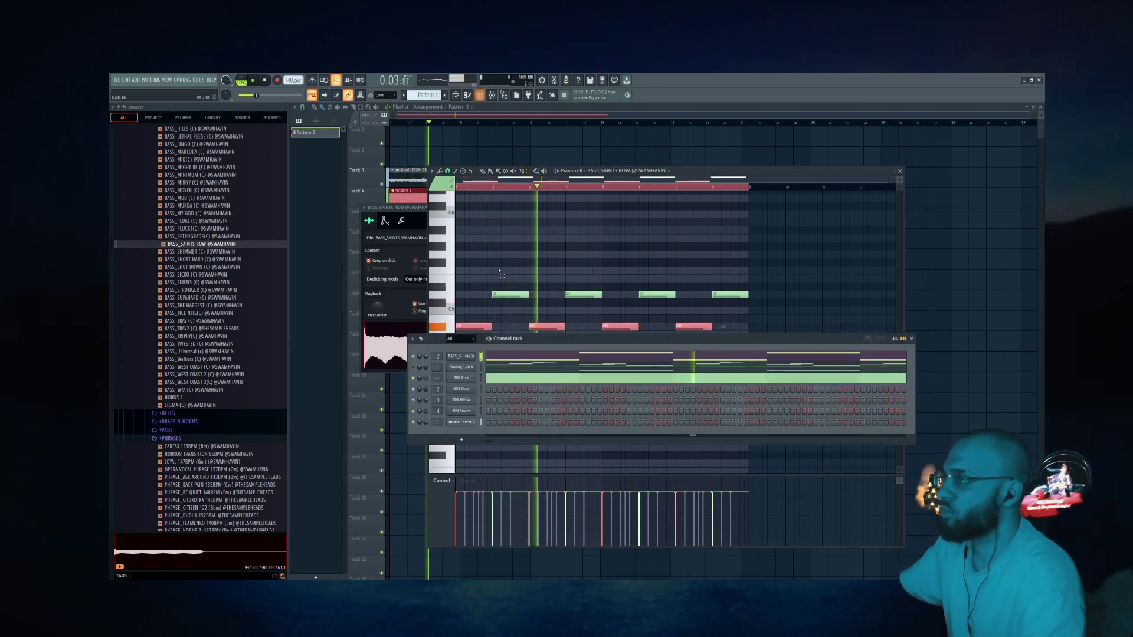
key(F9)
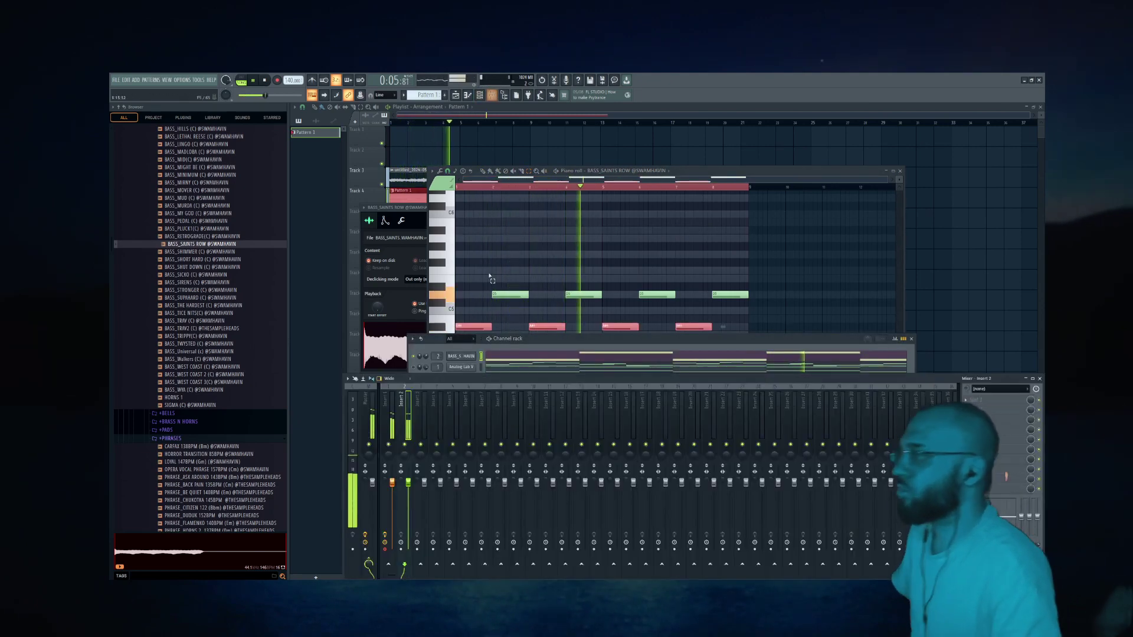
click(386, 416)
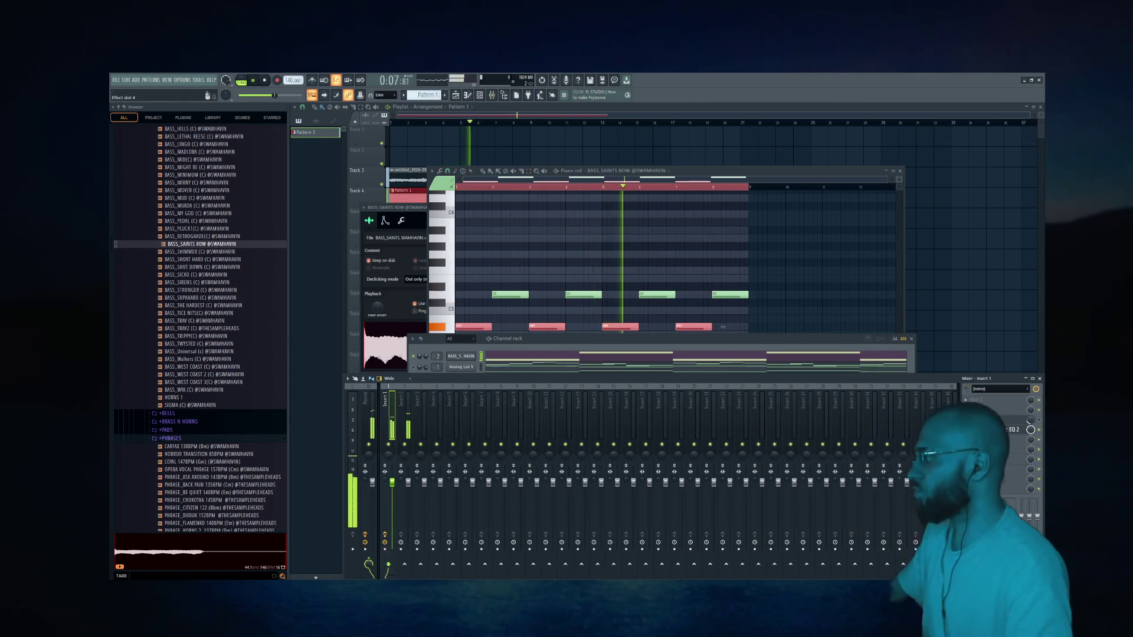
click(1012, 430)
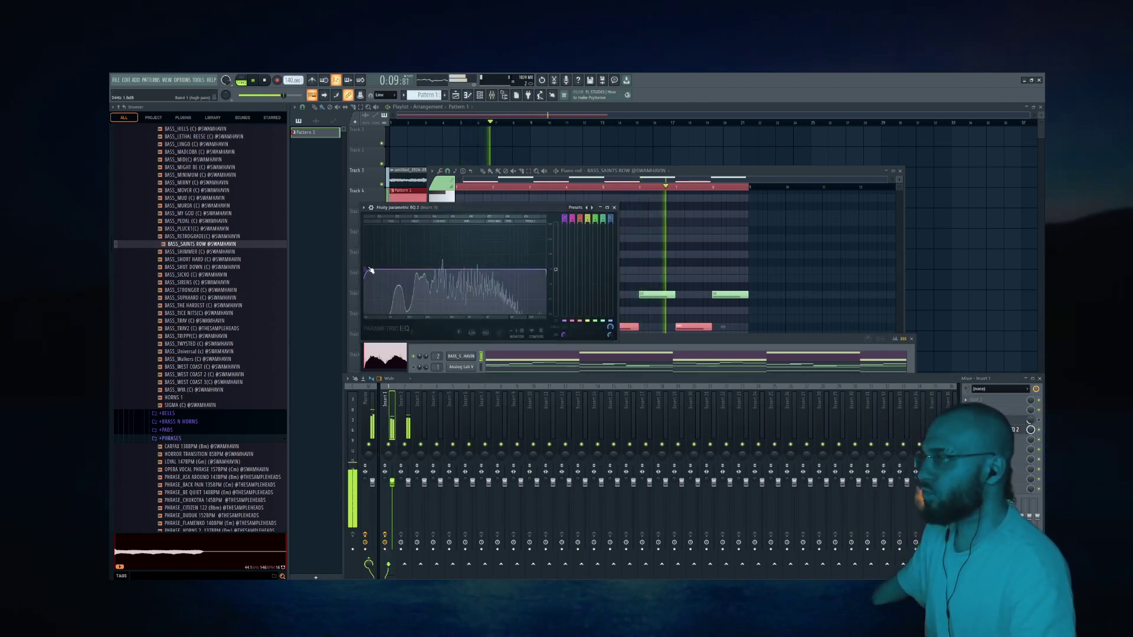
drag(371, 270, 437, 270)
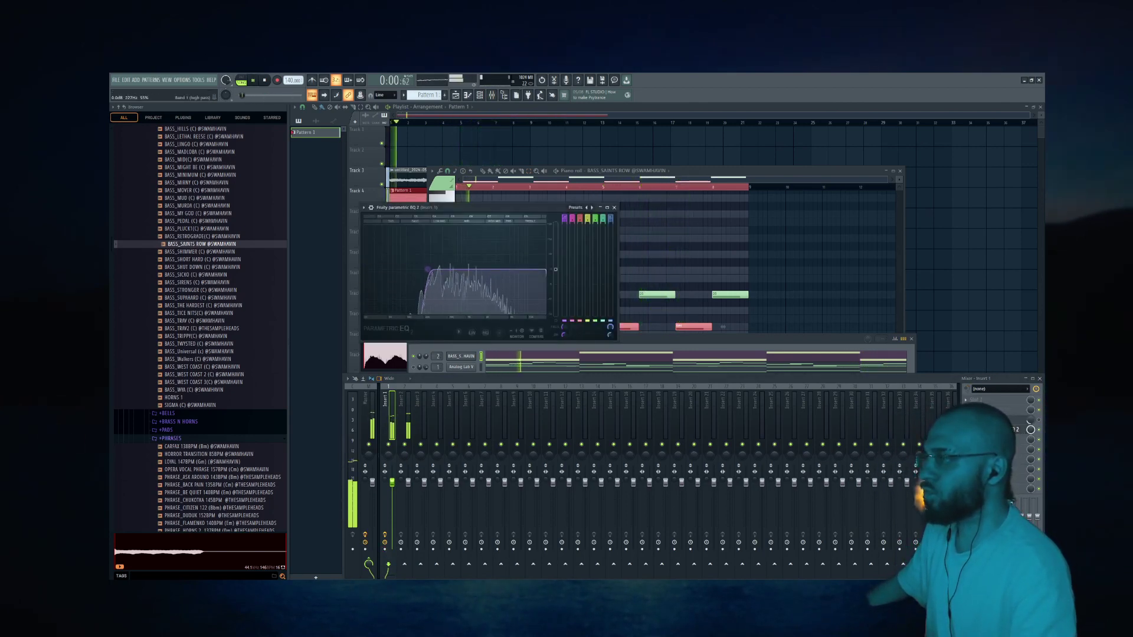
drag(495, 274, 401, 270)
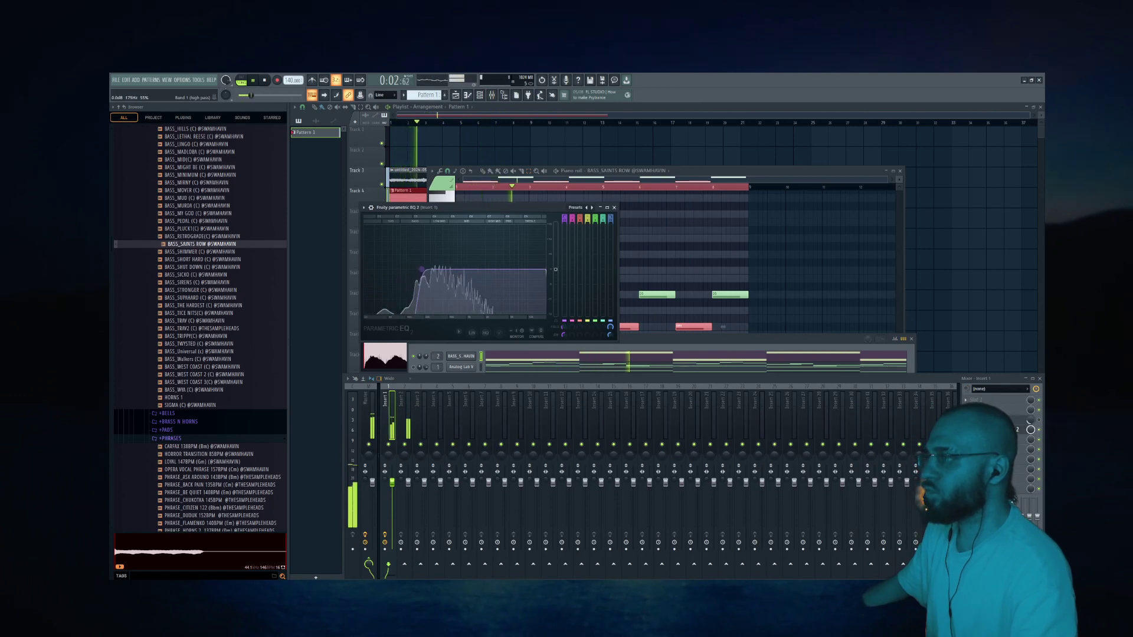
key(F12)
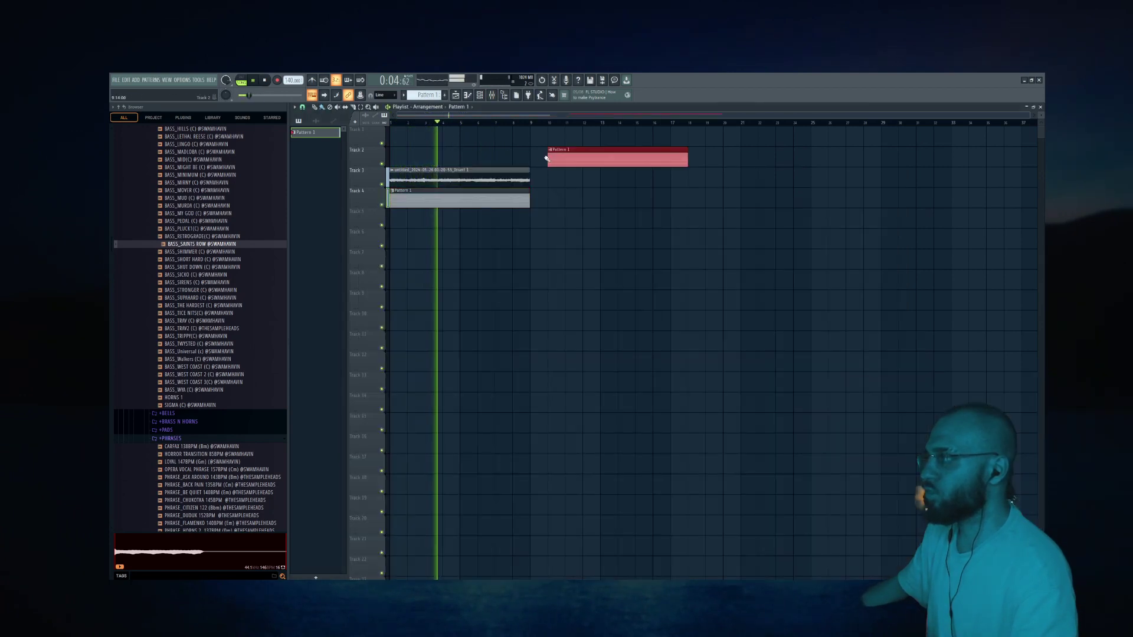
Step: Stop playback, collapse the +BASS folder and audition samples in +PHRASES, including PHRASE_ASK AROUND and PHRASE_BACK PAIN
scroll(395, 182, up, 4)
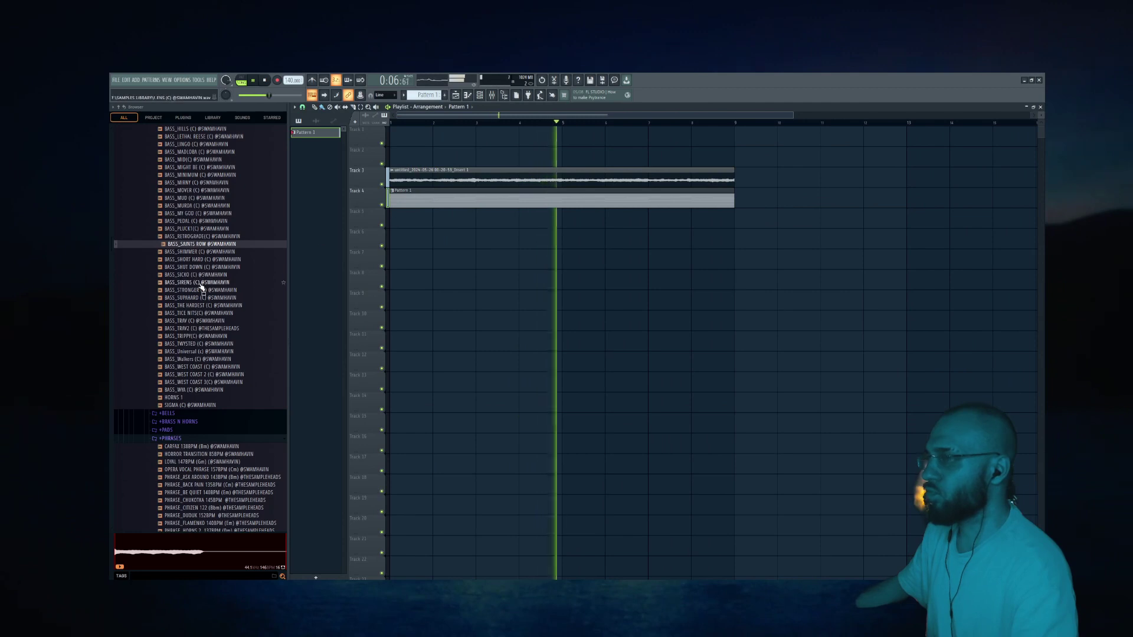
key(space)
scroll(199, 300, up, 2)
scroll(199, 301, up, 4)
click(163, 129)
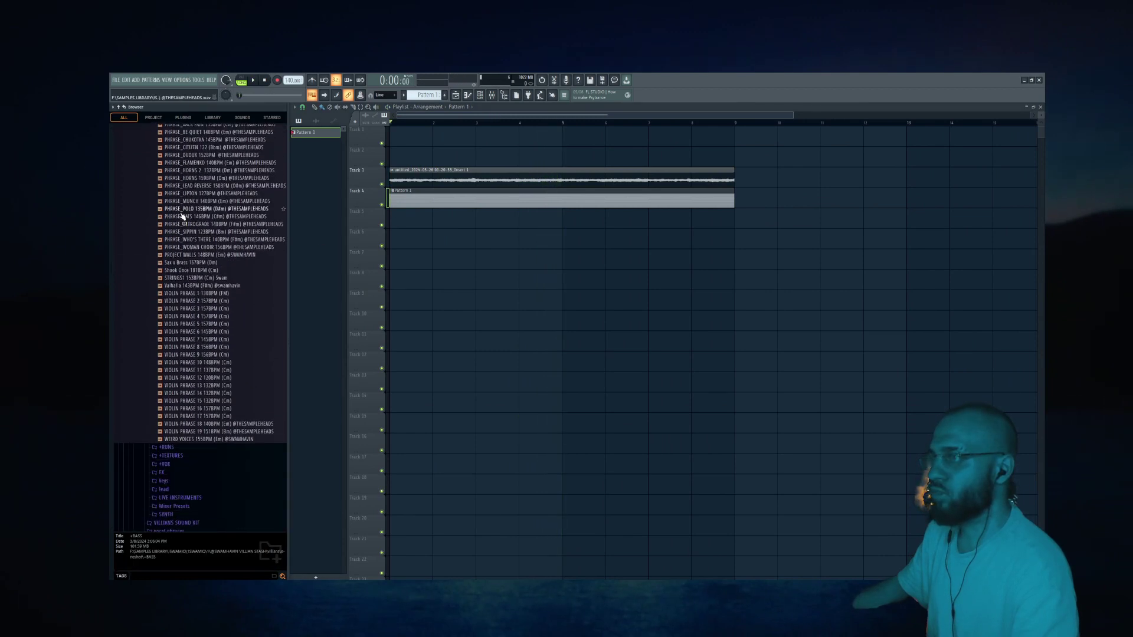
scroll(189, 248, down, 1)
click(204, 255)
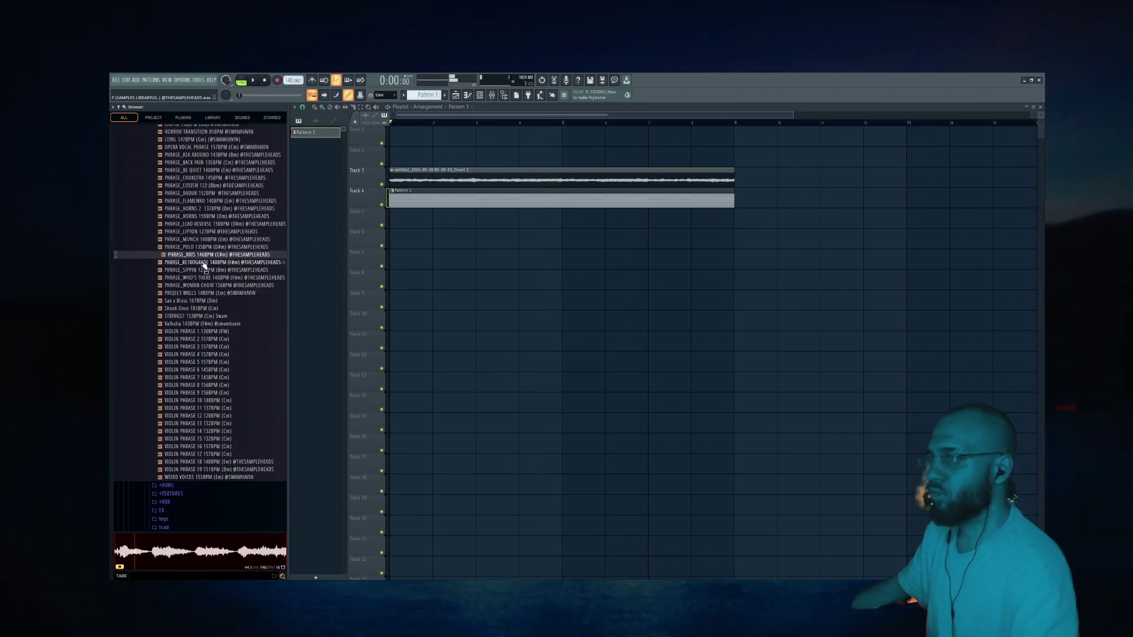
scroll(204, 263, up, 4)
click(204, 252)
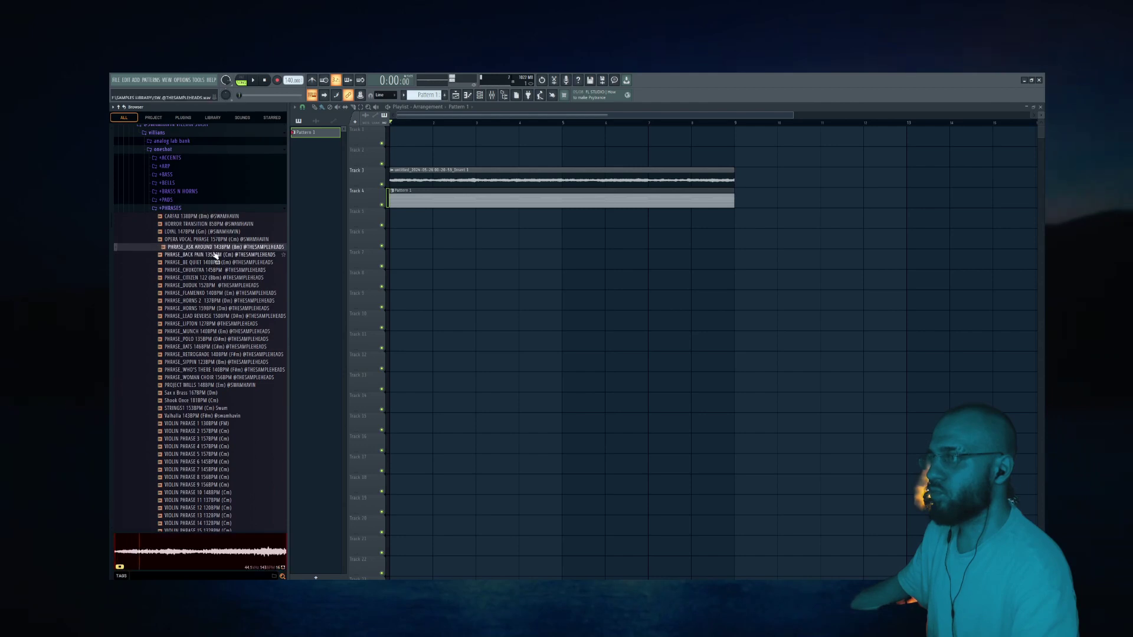
click(215, 255)
click(219, 234)
click(219, 249)
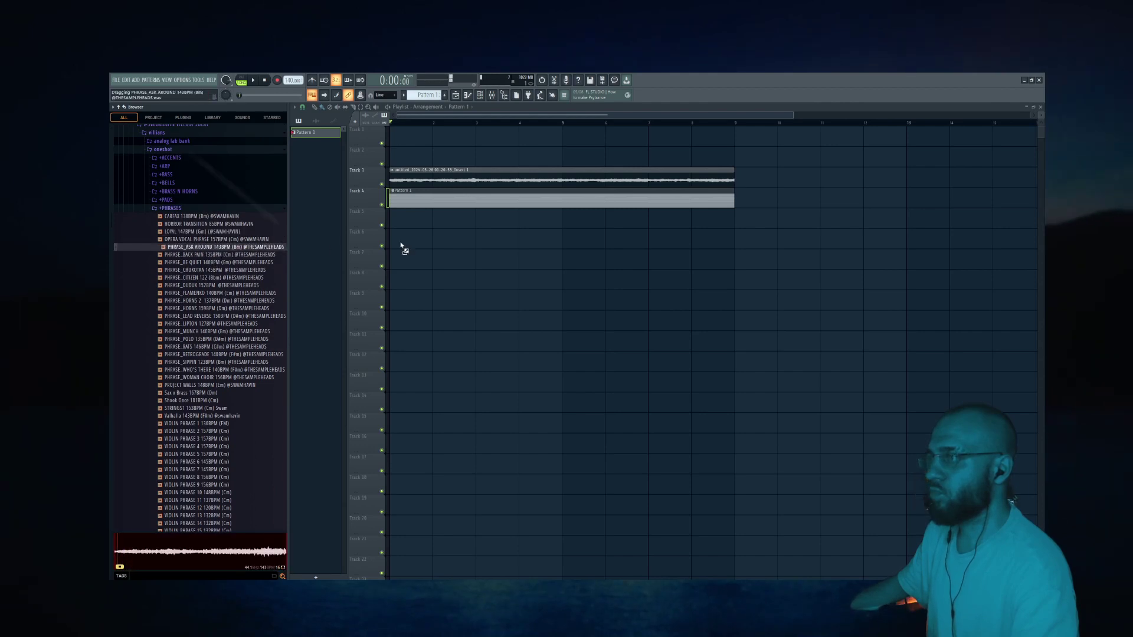
Step: Place the PHRASE_ASK AROUND sample at the start of Track 5 and adjust its channel volume
drag(401, 247, 398, 224)
double_click(439, 226)
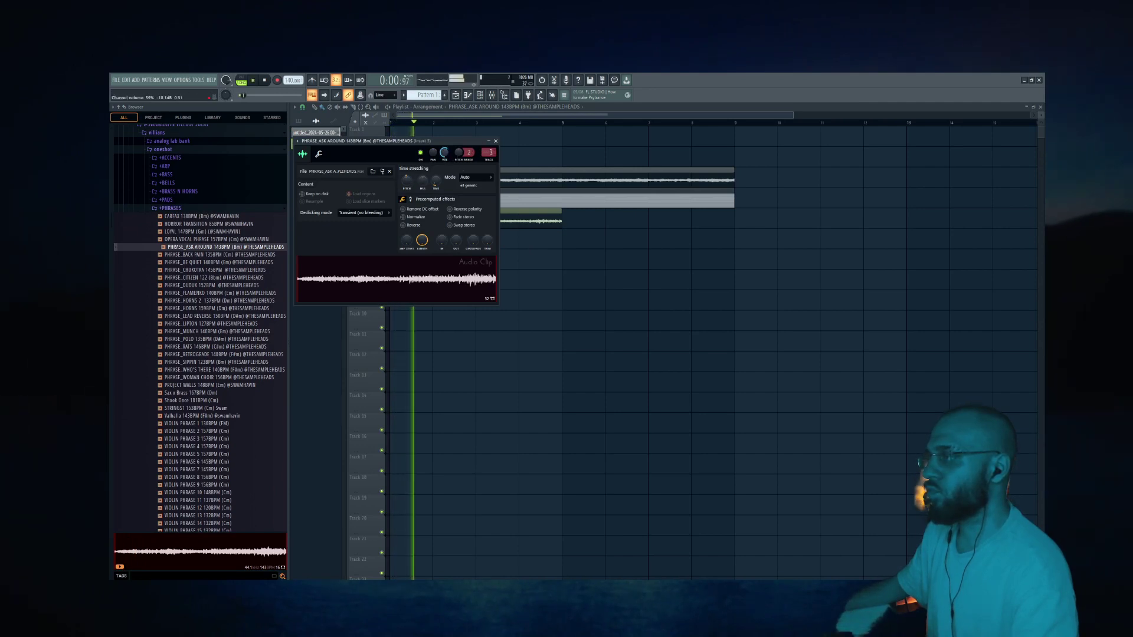
click(560, 196)
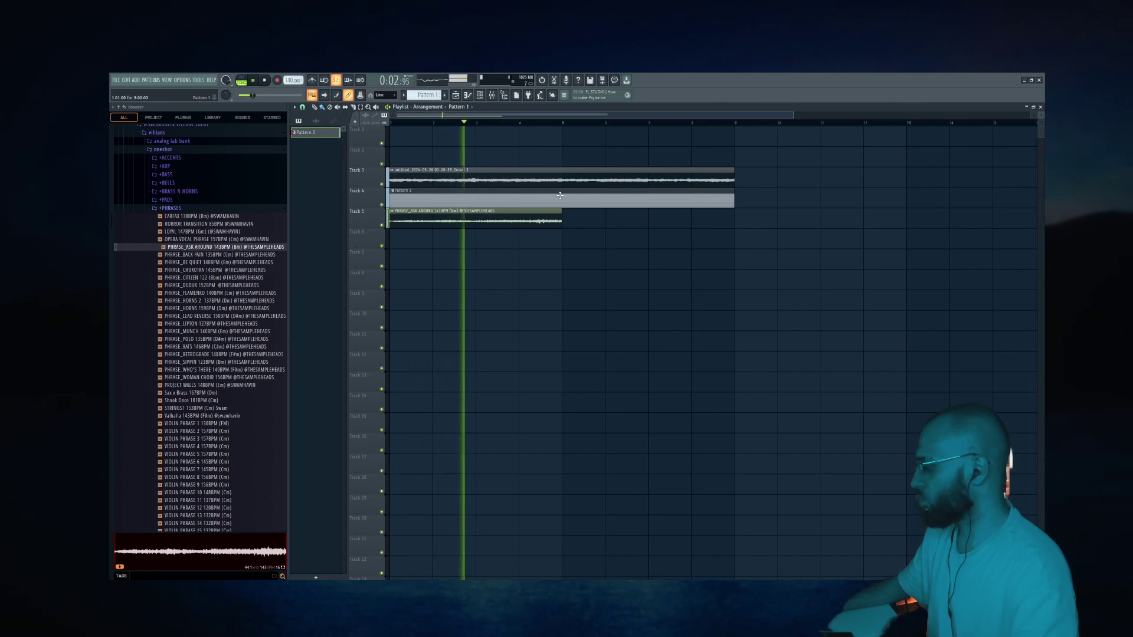
Step: Check the bass notes of Pattern 1 and tune the PHRASE_ASK AROUND sample's time-stretching pitch to match, starting playback
double_click(560, 195)
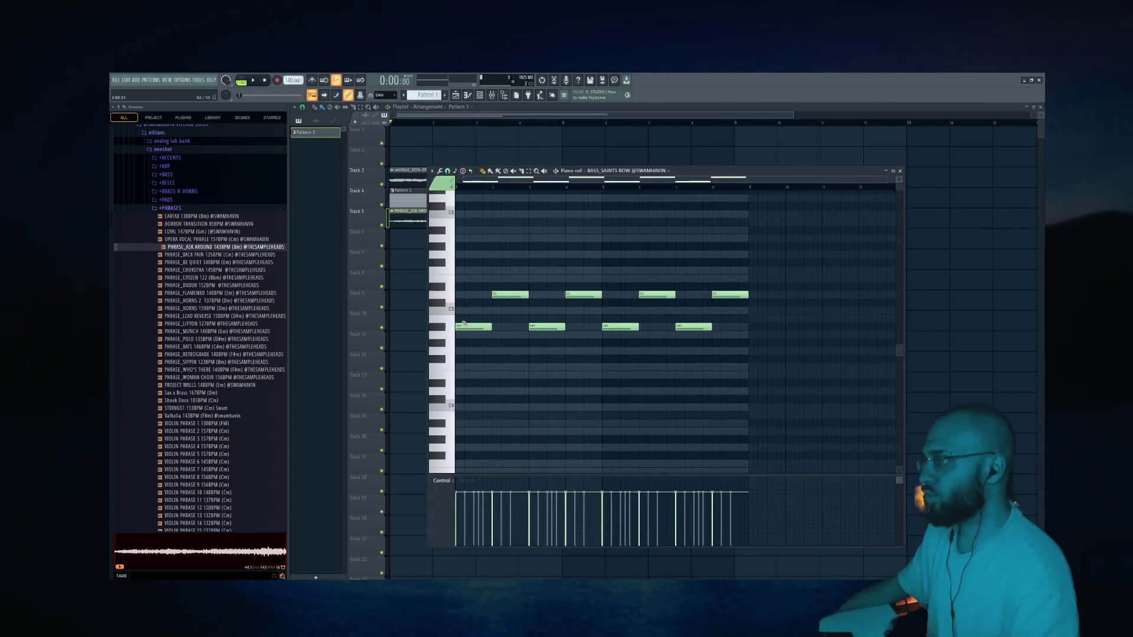
double_click(411, 219)
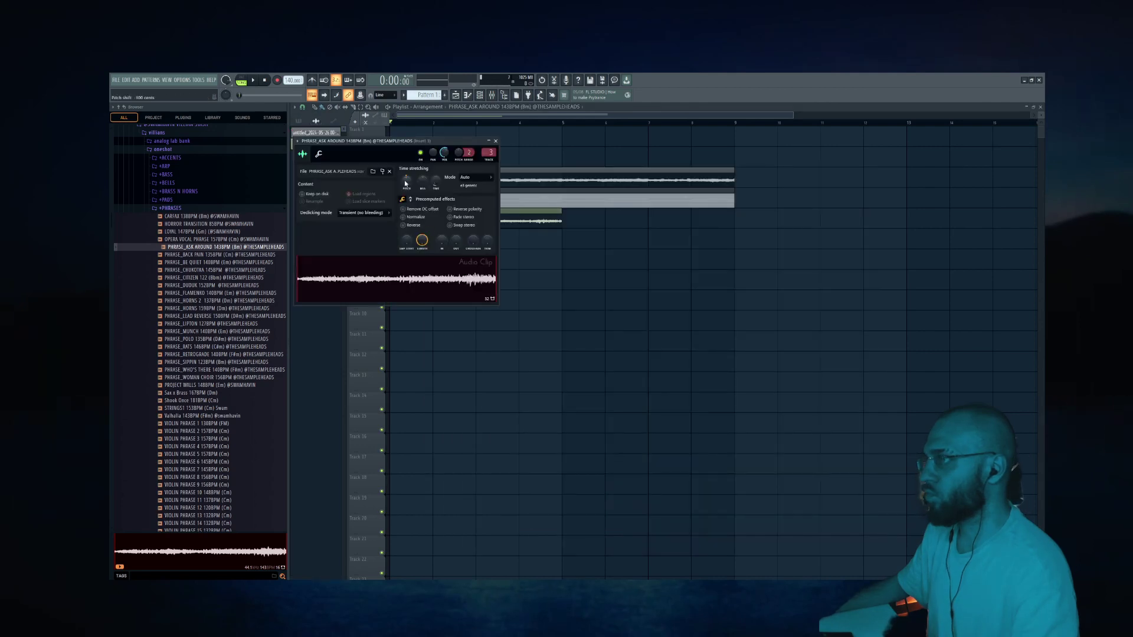
double_click(523, 202)
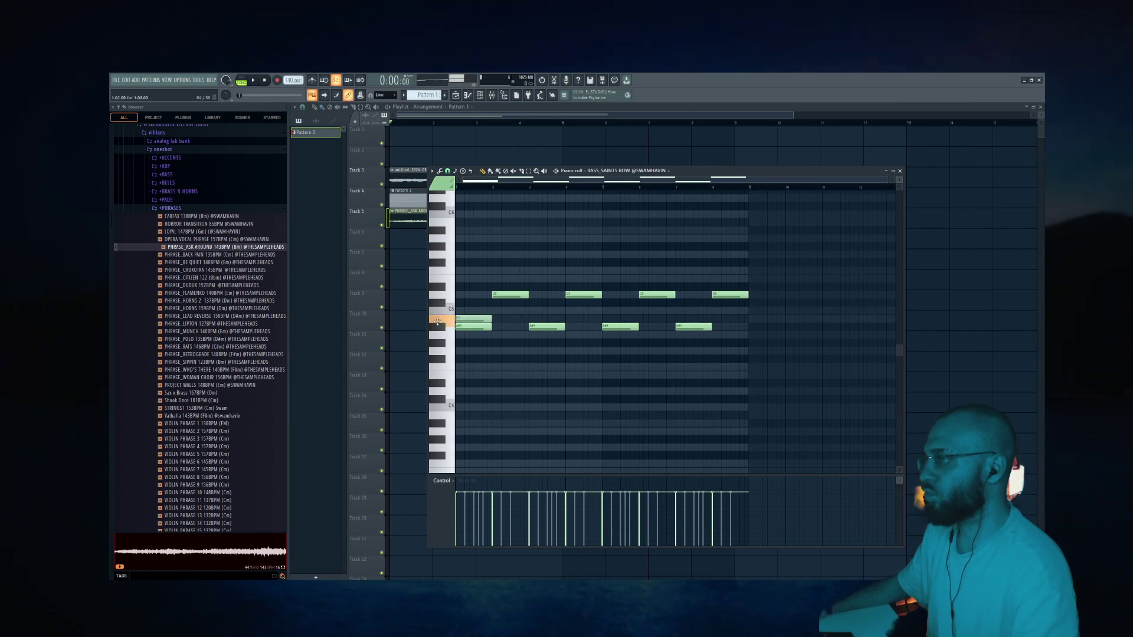
double_click(409, 216)
key(space)
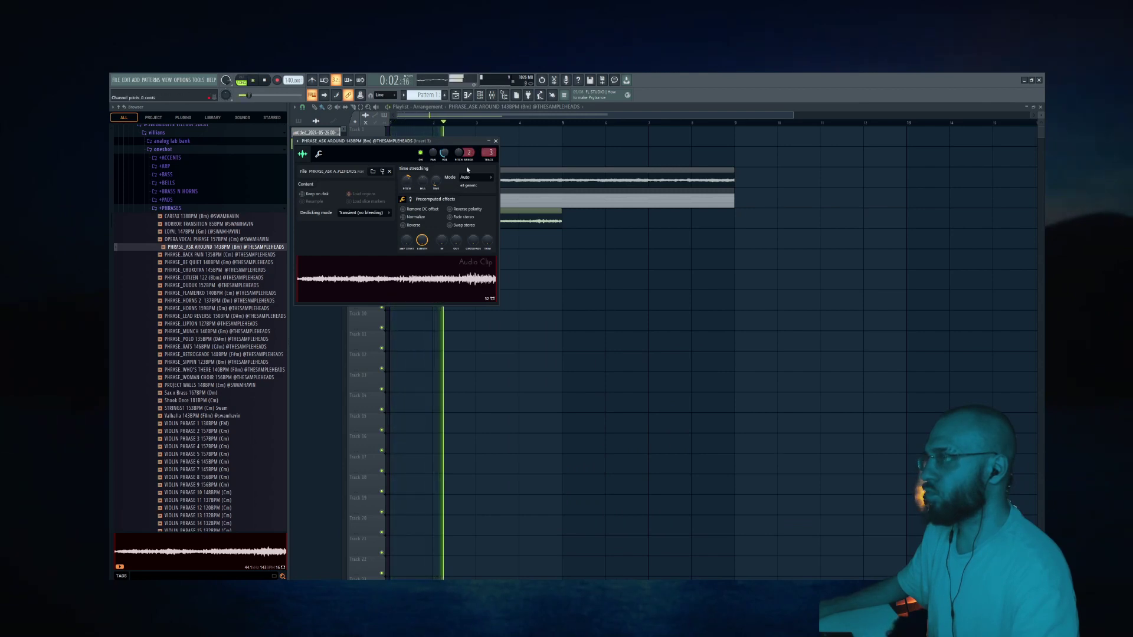
Step: Repeat the PHRASE_ASK AROUND clip at bar 5 of Track 5 and give both copies a steeply curved full-length fade-out
click(501, 221)
click(574, 220)
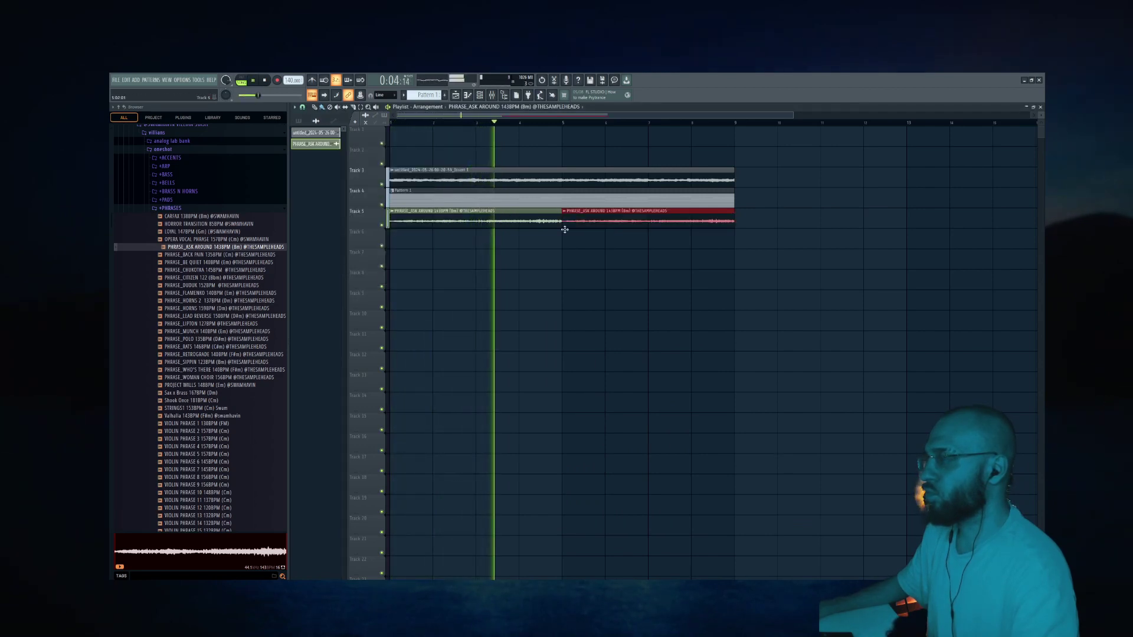
scroll(564, 230, down, 2)
drag(510, 216, 368, 224)
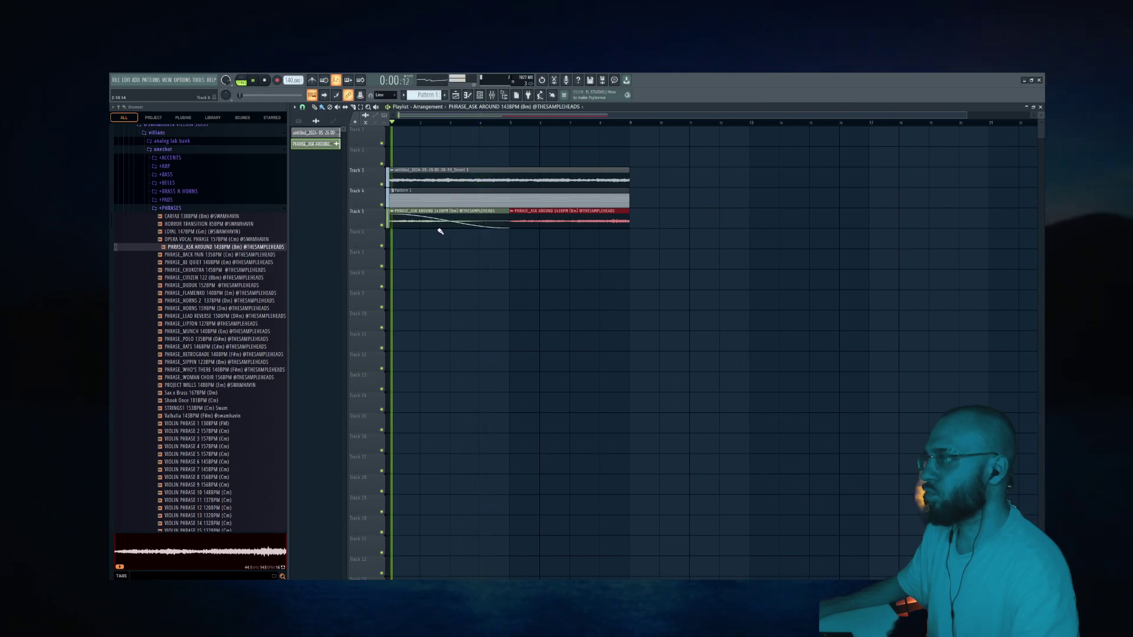
drag(450, 222, 451, 230)
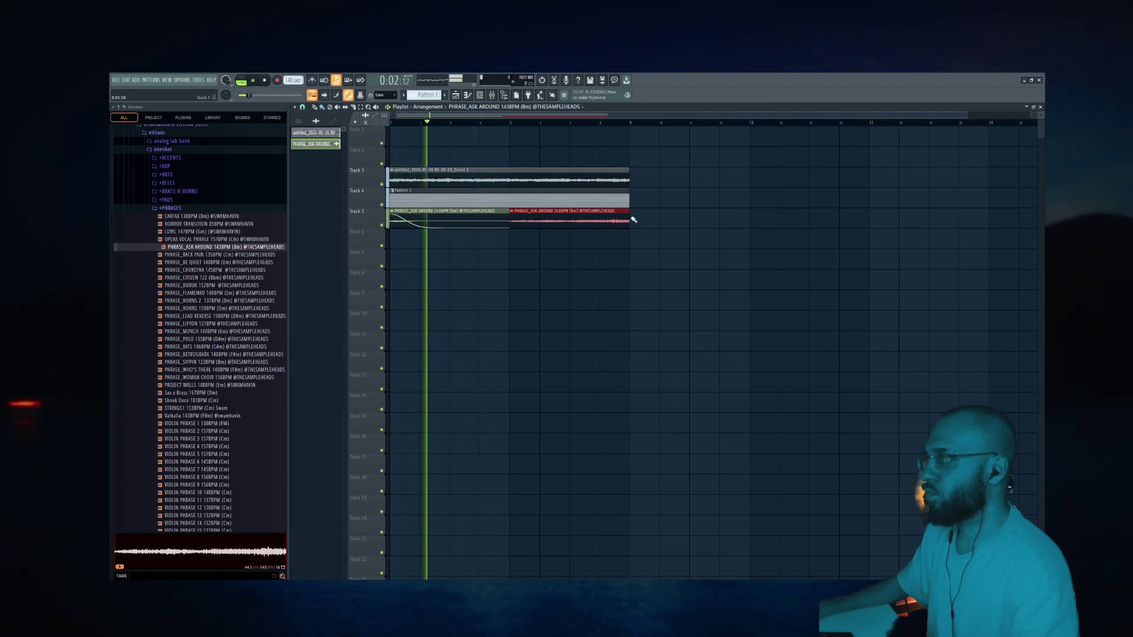
drag(628, 215, 572, 226)
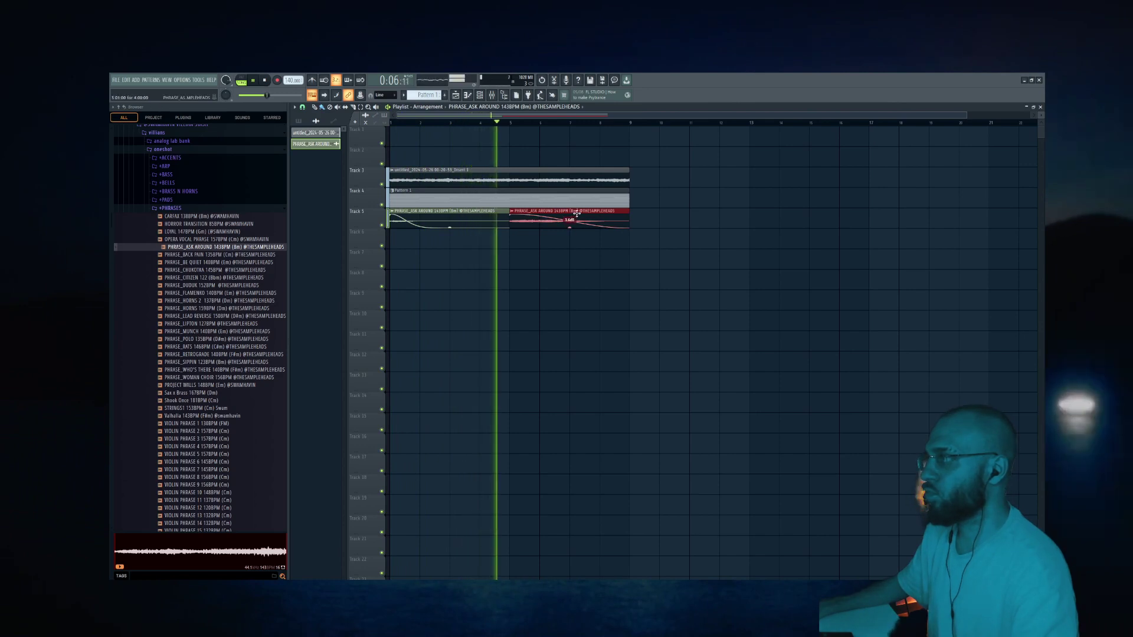
right_click(576, 214)
click(516, 213)
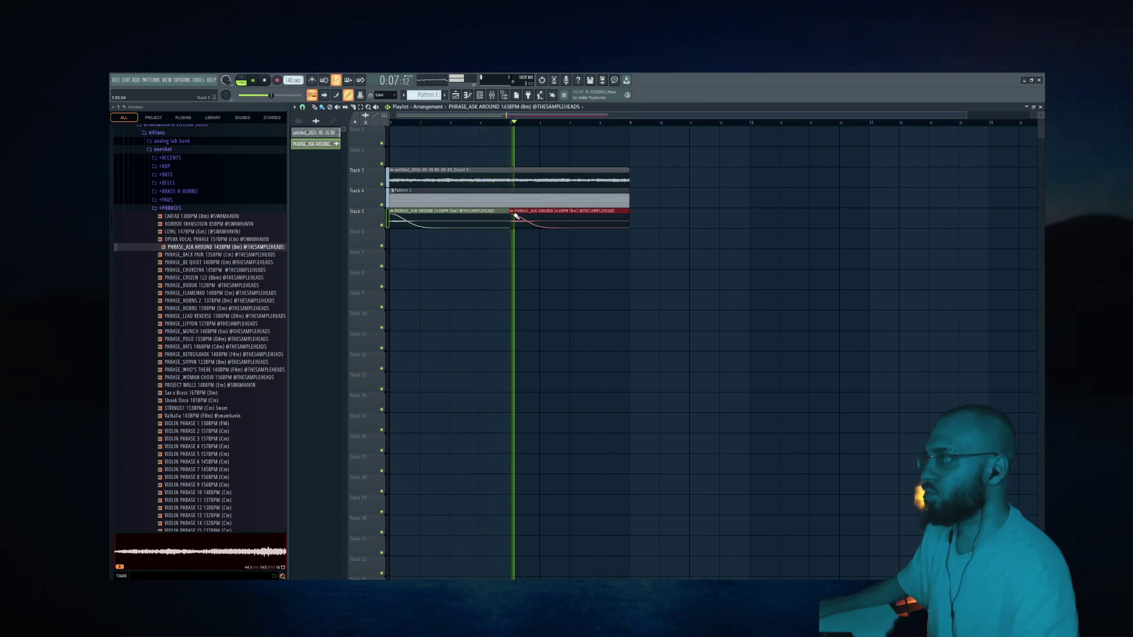
double_click(449, 228)
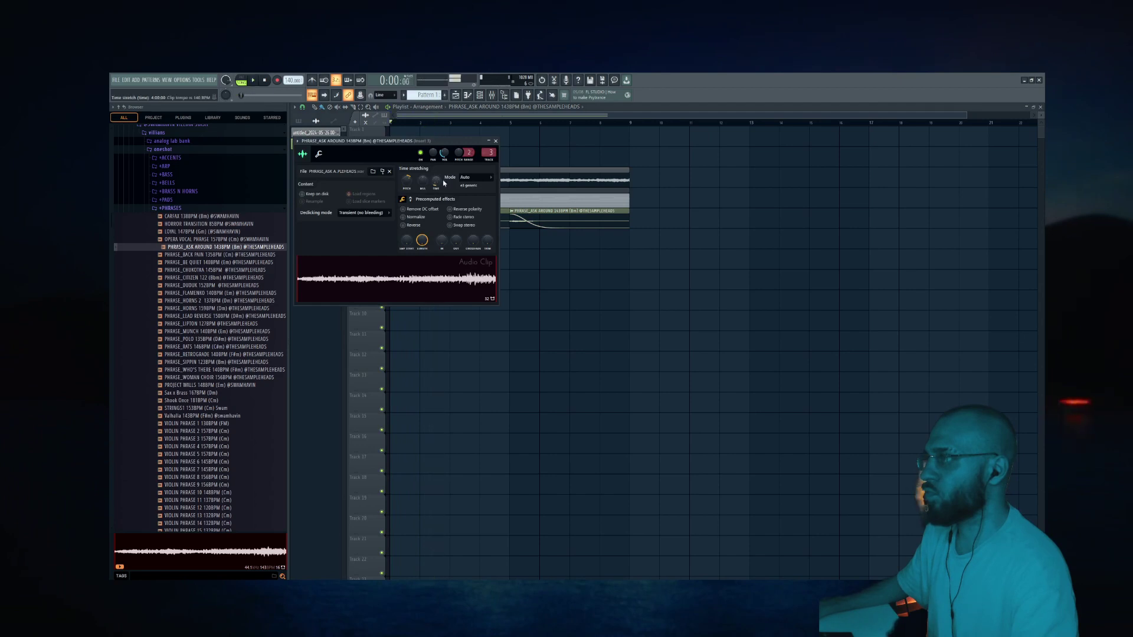
key(Escape)
Step: Audition the PHRASE_RATS and PHRASE_WOMAN CHOIR samples in the +PHRASES folder
click(216, 346)
scroll(217, 283, down, 4)
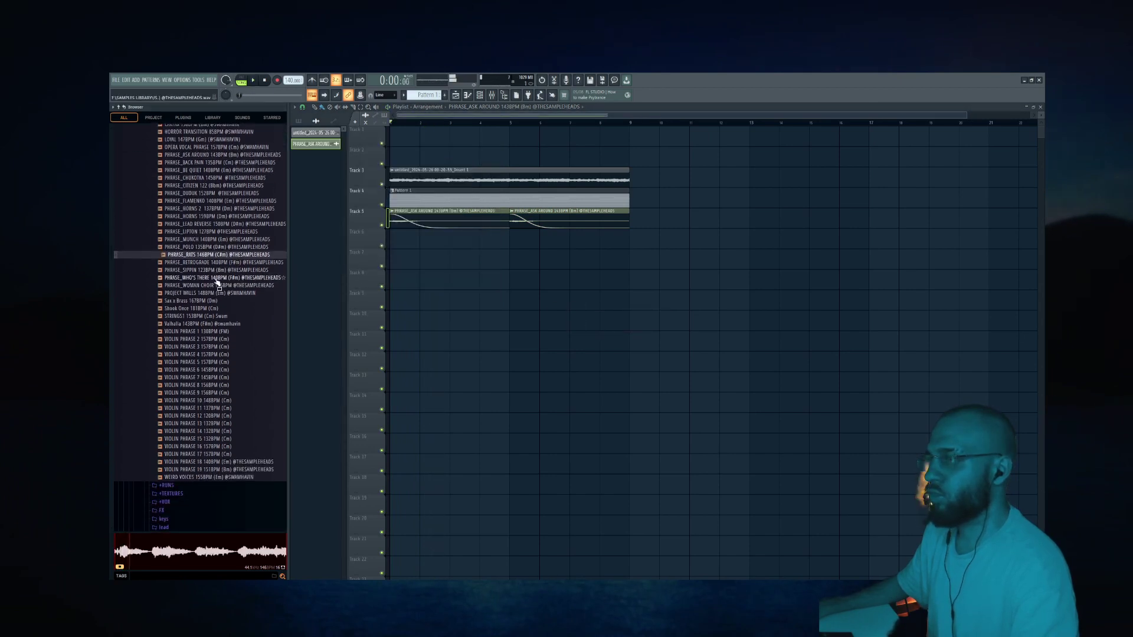
click(217, 285)
scroll(215, 278, down, 8)
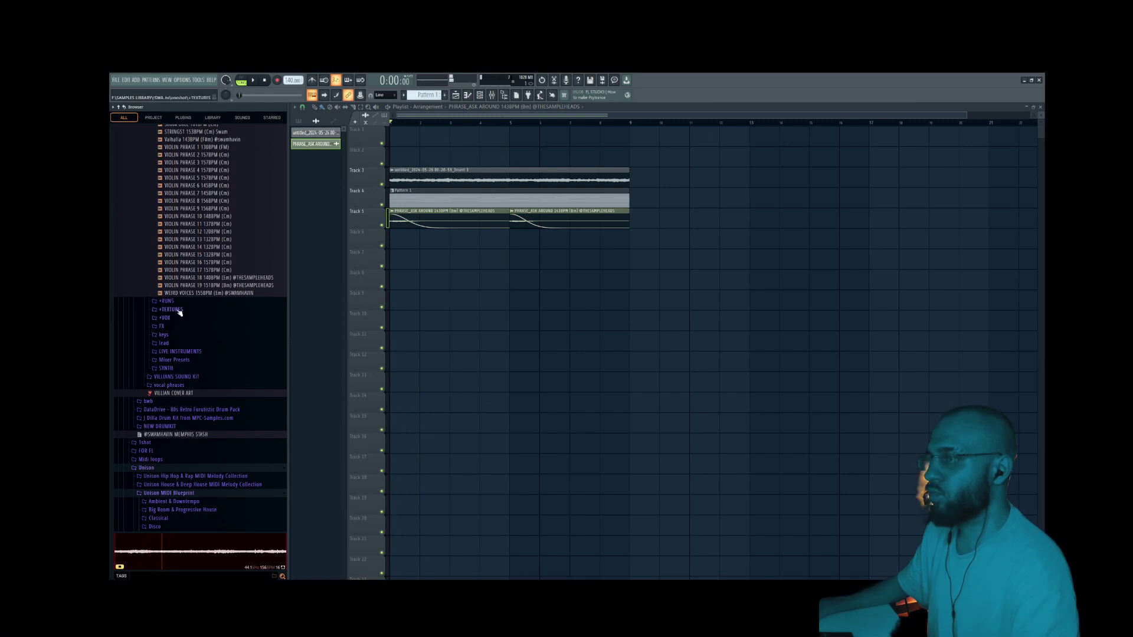
Step: Open the +TEXTURES folder and audition samples including TEXTURE_DRUM PERC 6, TEXTURE_MICKY and TEXTURE_PEAACH
click(179, 312)
scroll(185, 313, down, 12)
click(192, 299)
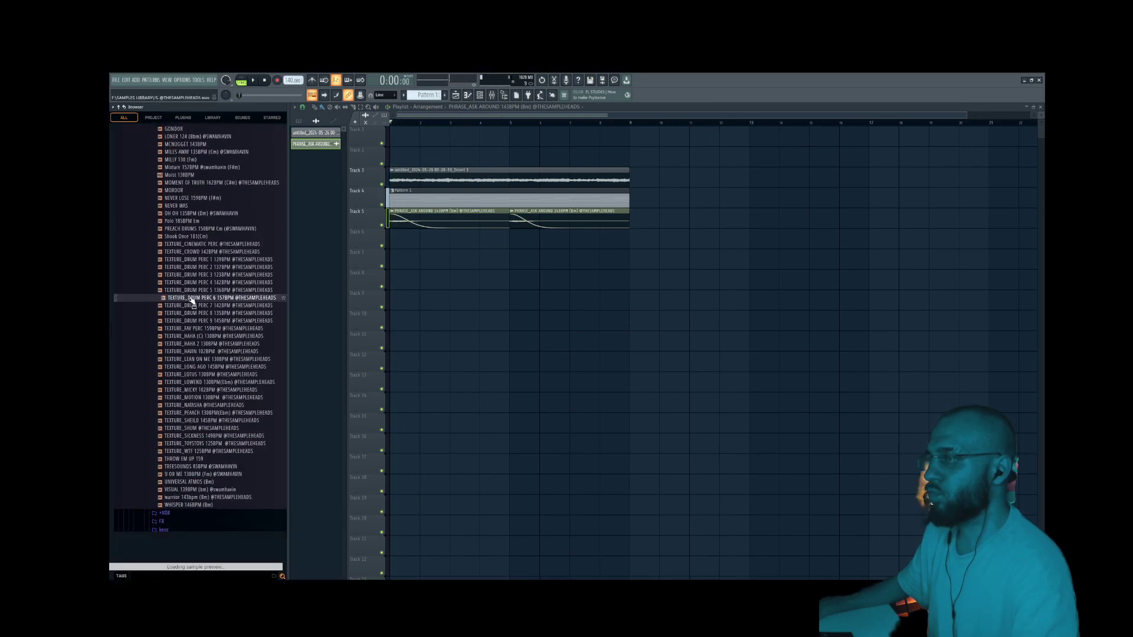
scroll(193, 301, down, 4)
click(195, 300)
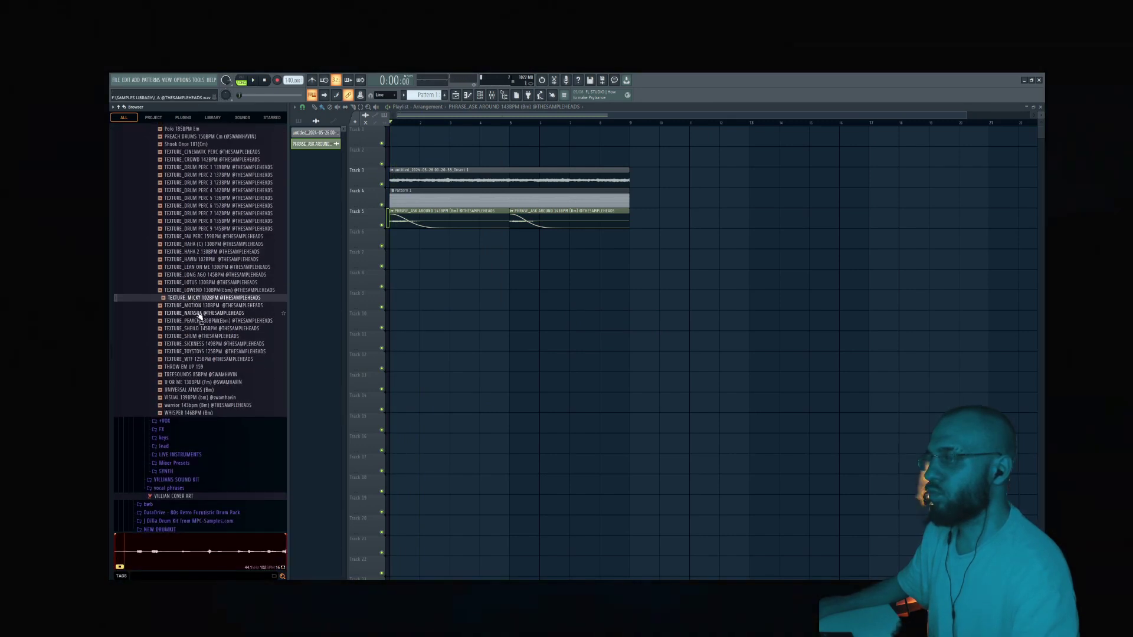
click(199, 321)
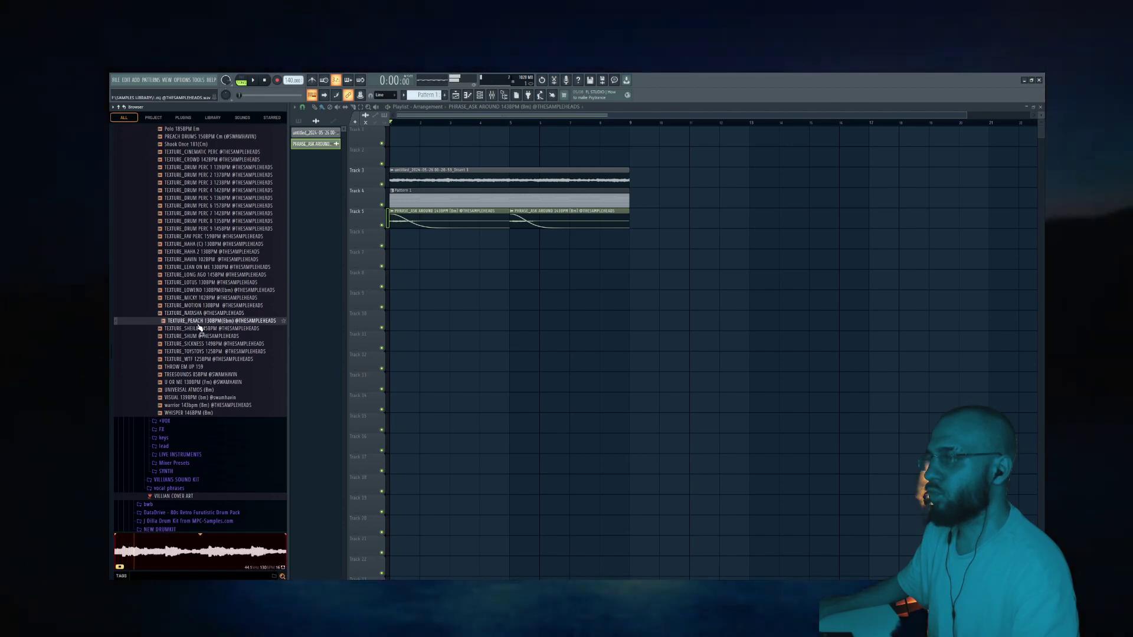
Step: Place the TEXTURE_PEAACH sample at the start of Track 7 and adjust its channel volume
drag(193, 326, 399, 256)
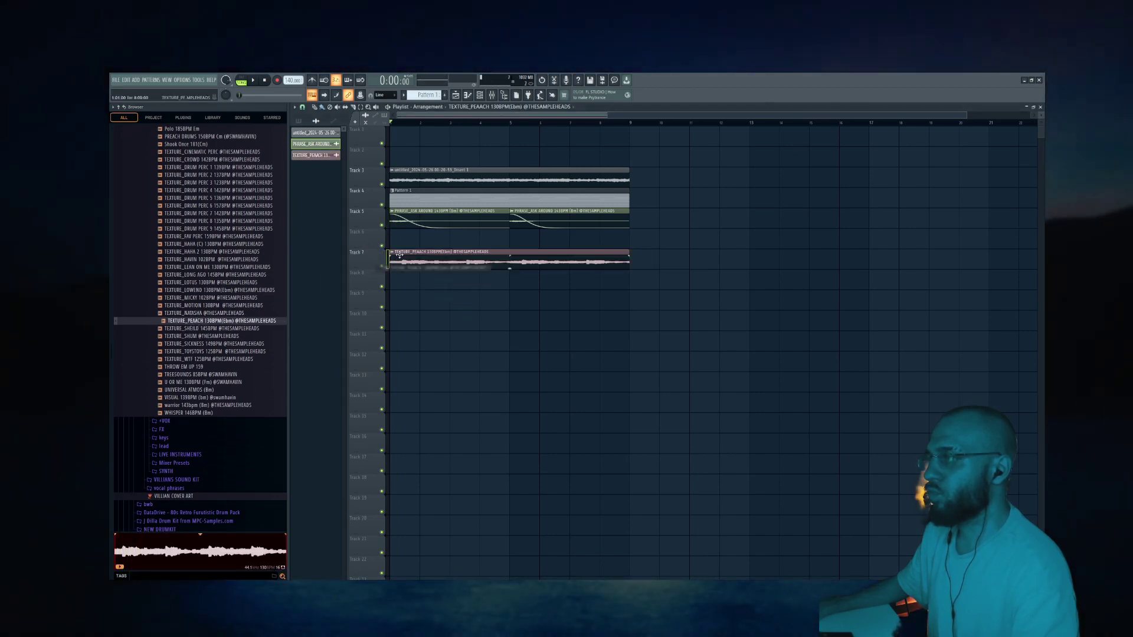
double_click(459, 257)
drag(454, 162, 454, 166)
click(557, 252)
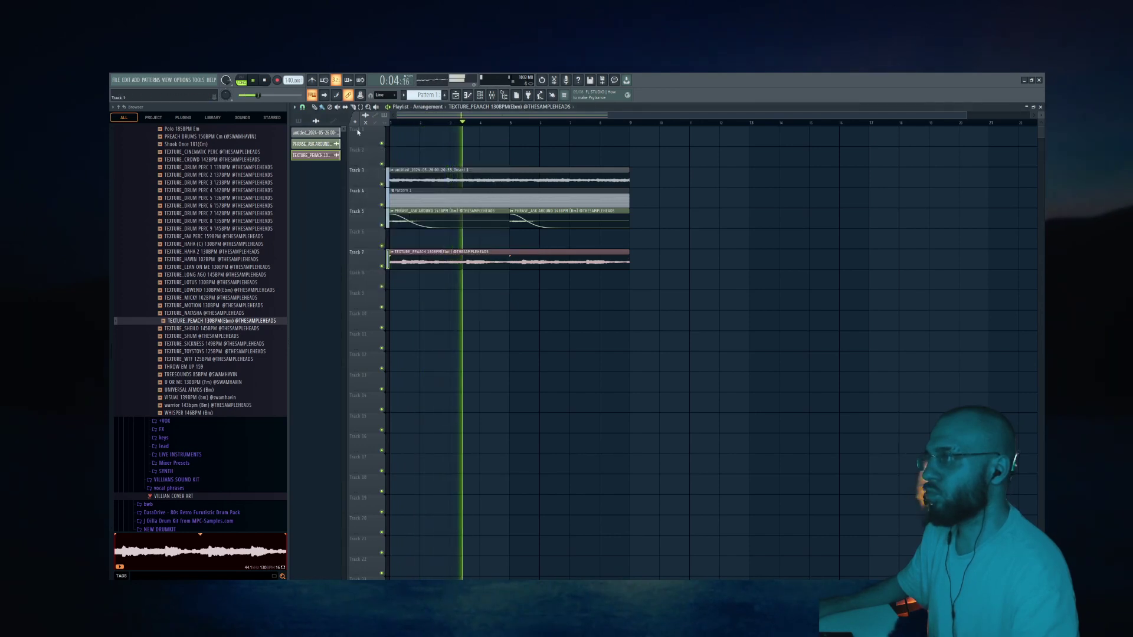
Step: Move the song position forward and set the playlist snap to 1/2 beat
drag(253, 95, 262, 95)
click(303, 108)
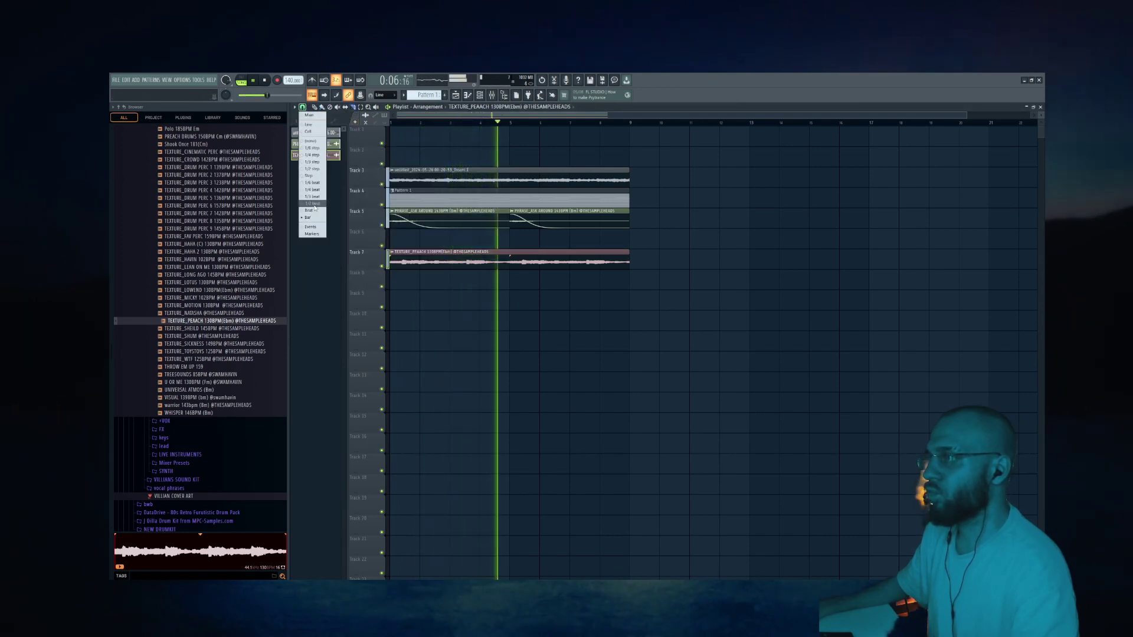
click(310, 207)
Step: Route the TEXTURE_PEAACH channel to mixer track 3 and close its settings
double_click(431, 252)
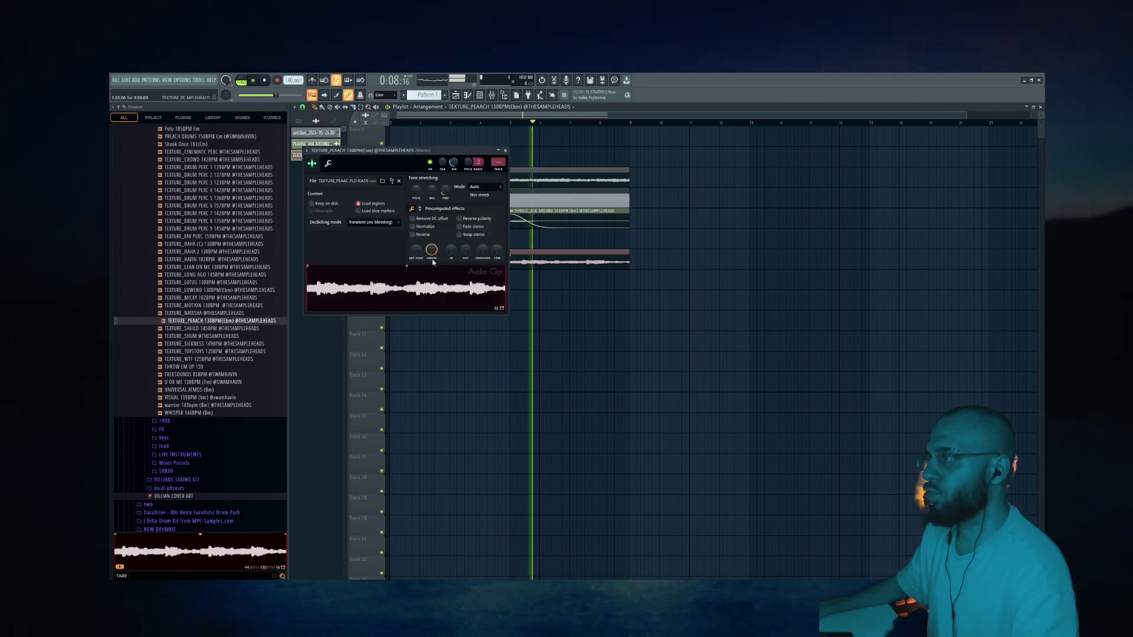
drag(496, 162, 496, 160)
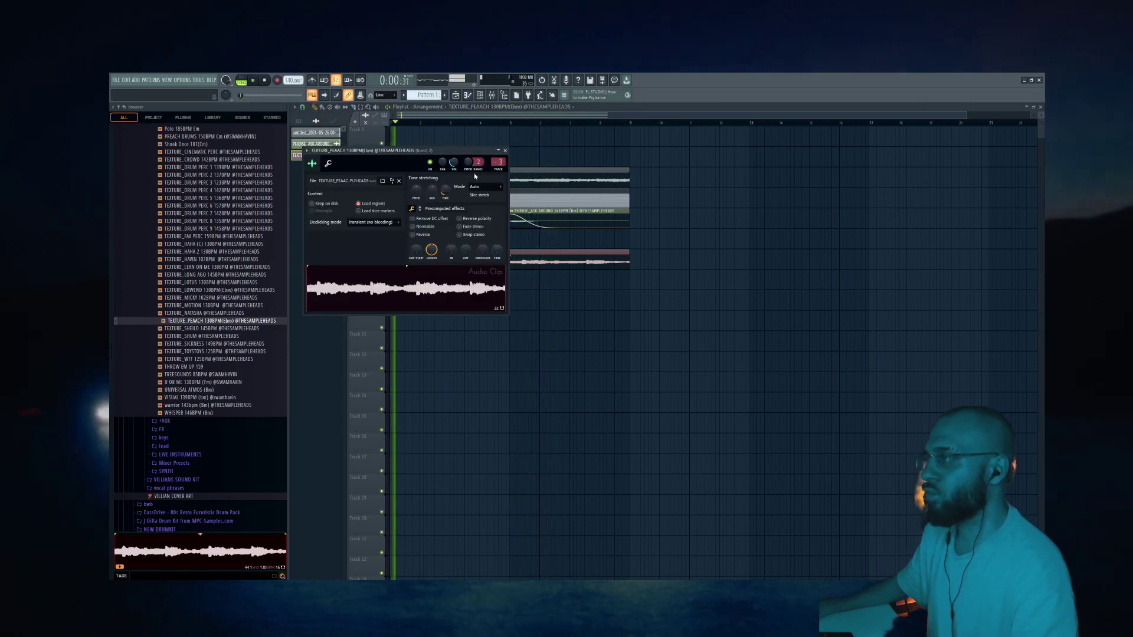
click(505, 150)
Step: Toggle Track 7's mute during playback to compare the beat with and without the texture
click(382, 266)
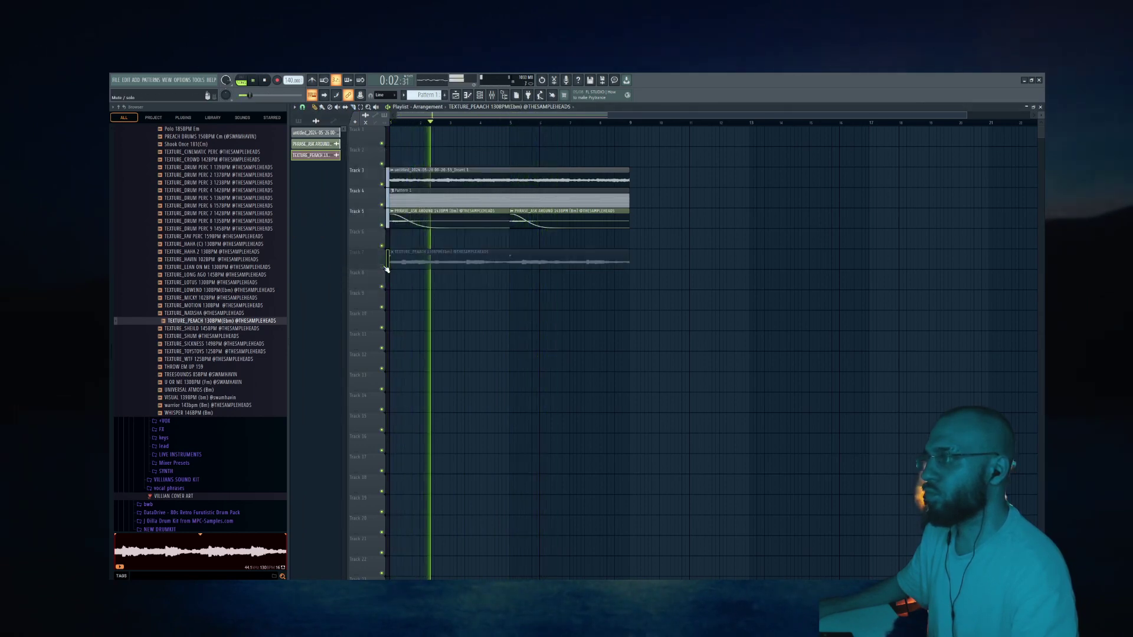
click(384, 266)
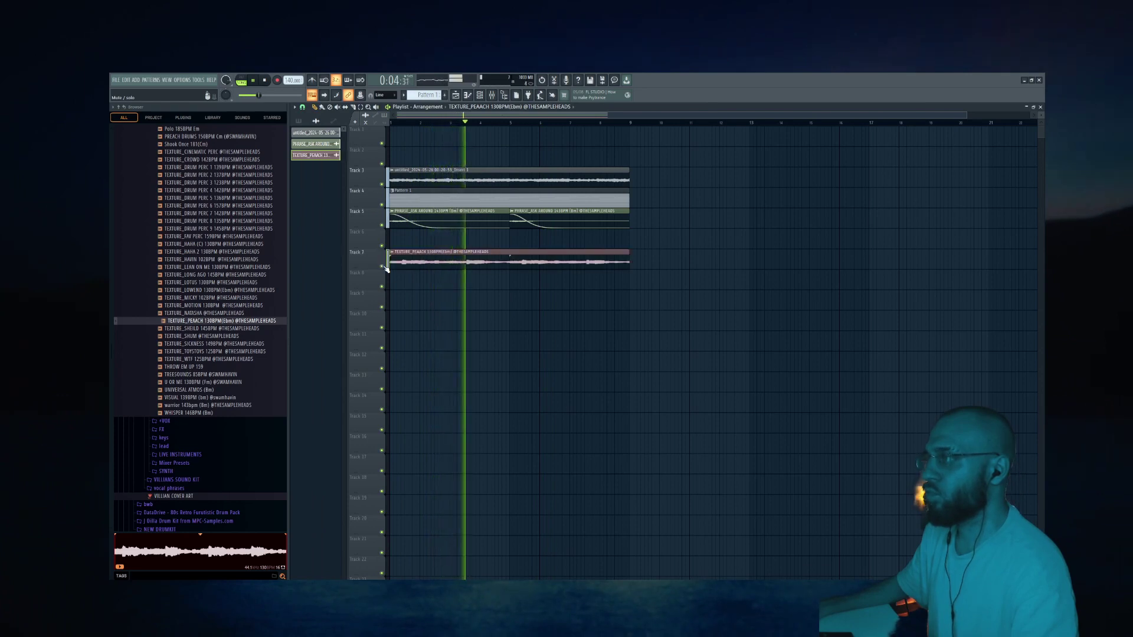
click(383, 267)
click(383, 267)
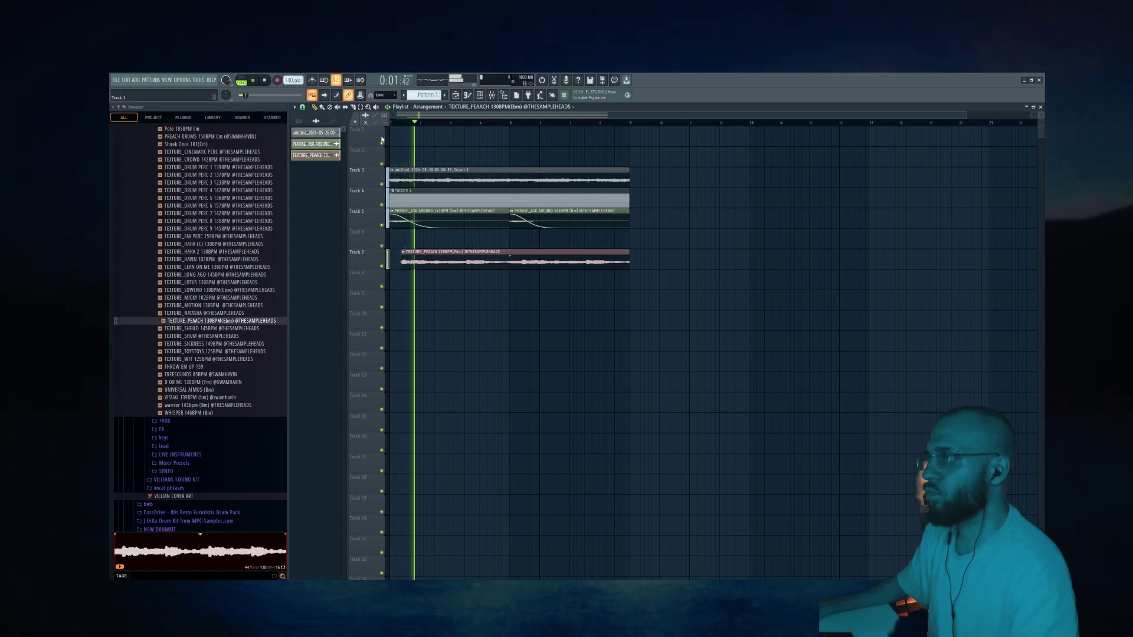
Step: Slice the TEXTURE_PEAACH clip on Track 7 to keep about its first bar, delete the remainder and fade out the kept piece
click(436, 254)
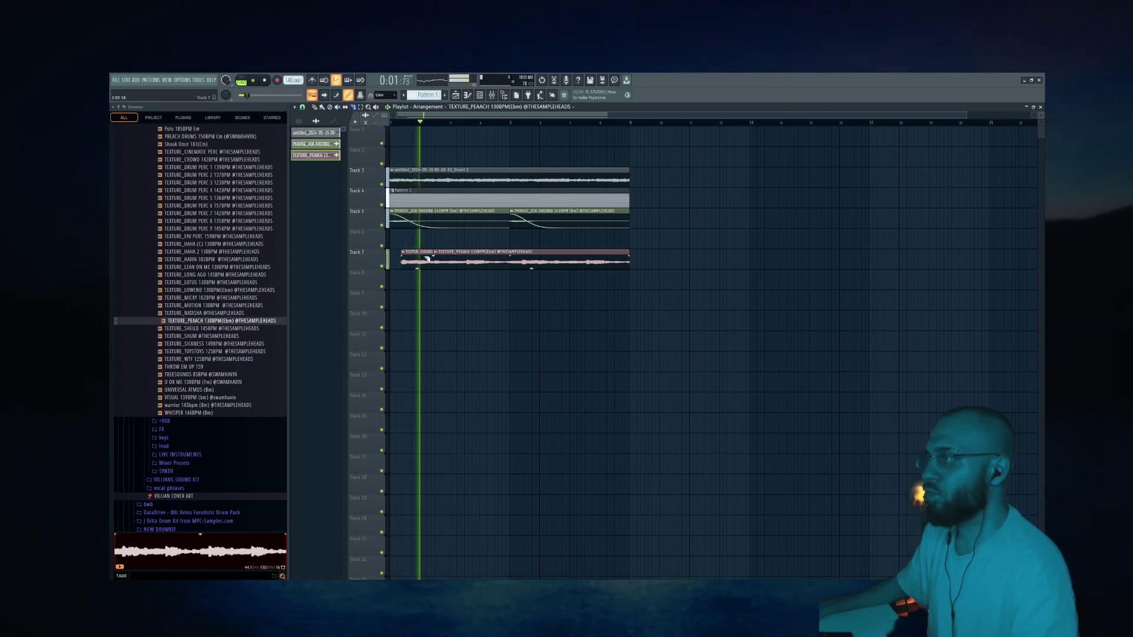
right_click(475, 260)
key(space)
key(space)
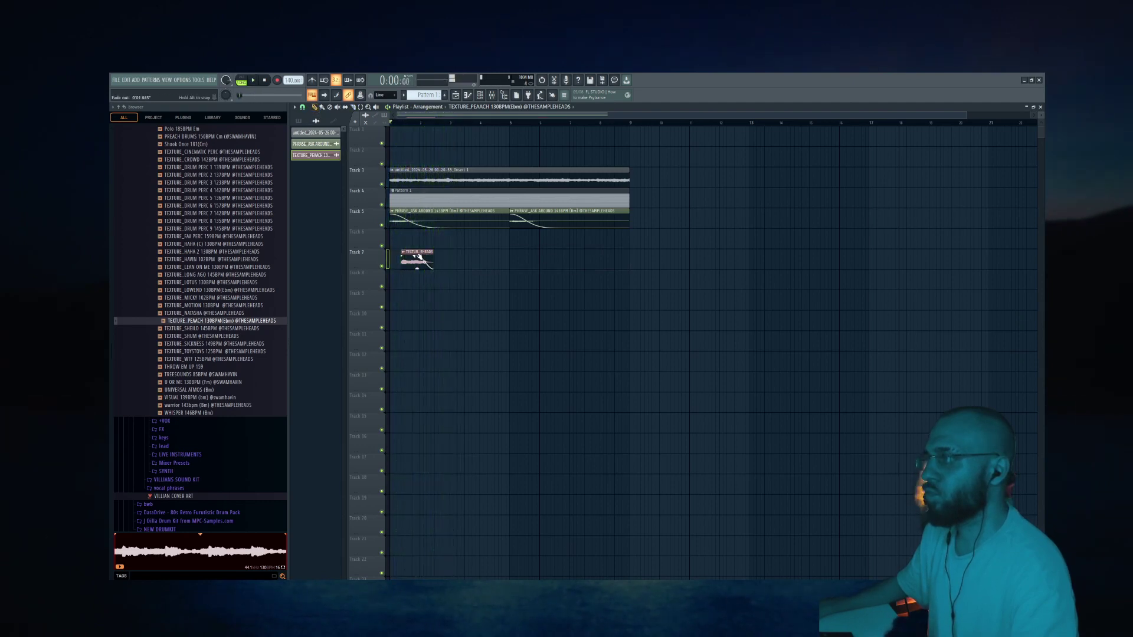
scroll(413, 259, up, 2)
scroll(407, 260, down, 3)
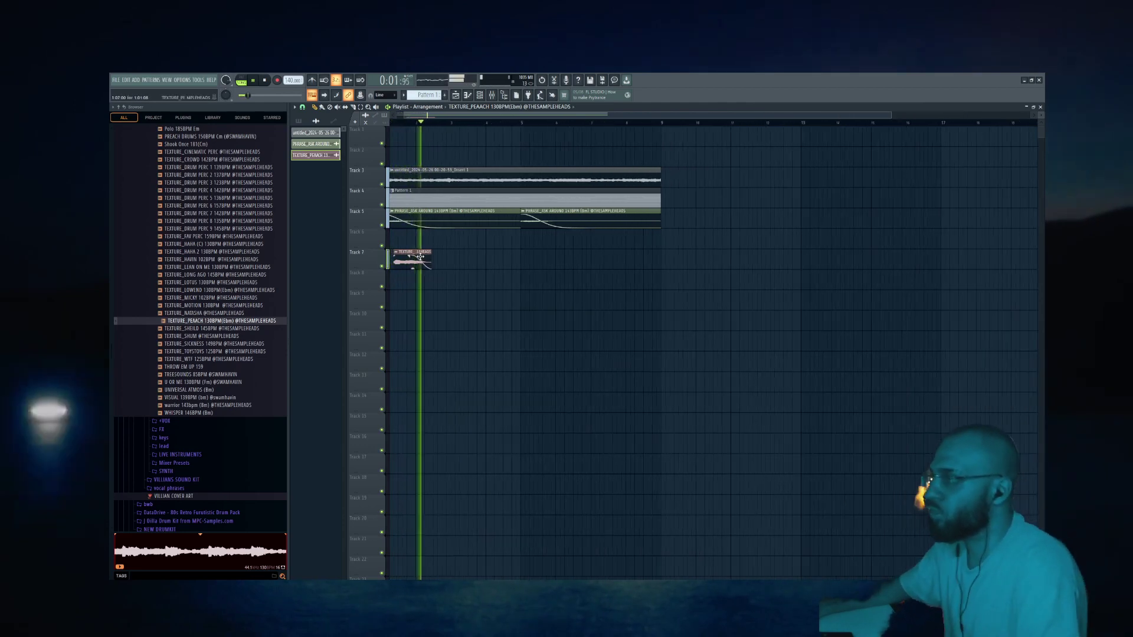
Step: Copy the short texture clip two bars further along Track 7 and duplicate the pair to fill the eight bars
drag(411, 257, 469, 257)
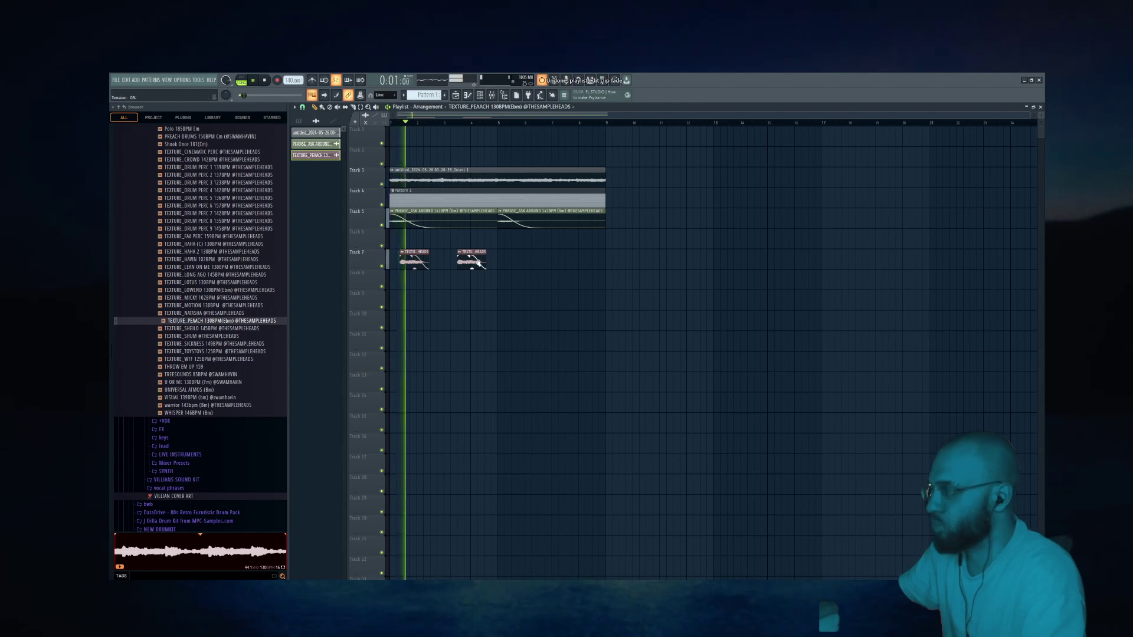
drag(474, 258, 471, 256)
right_click(467, 257)
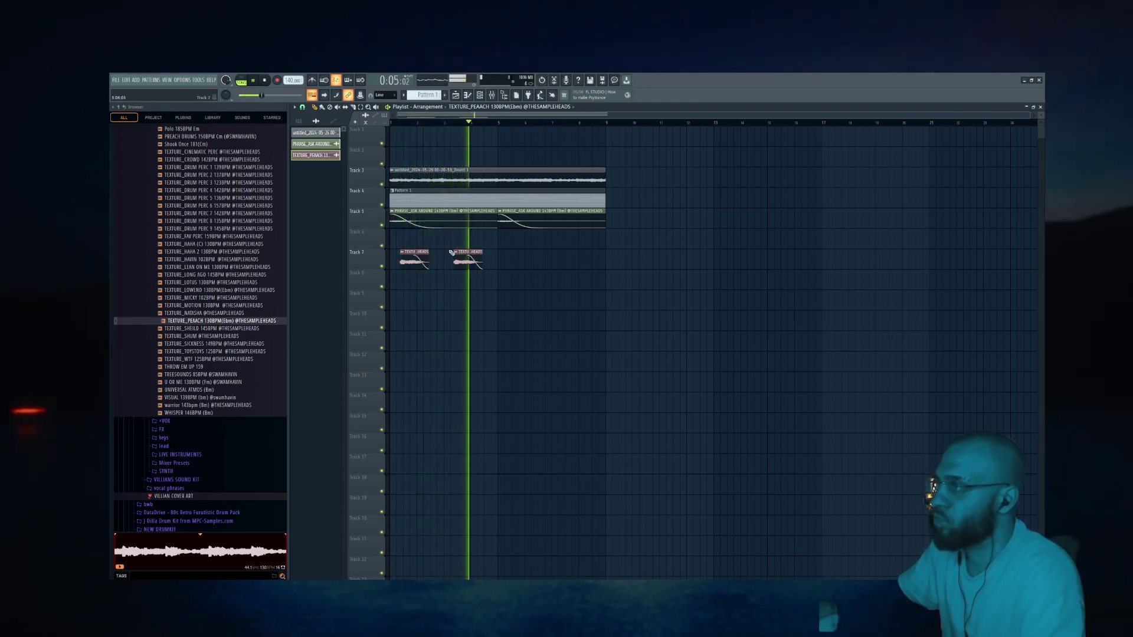
drag(507, 254, 505, 254)
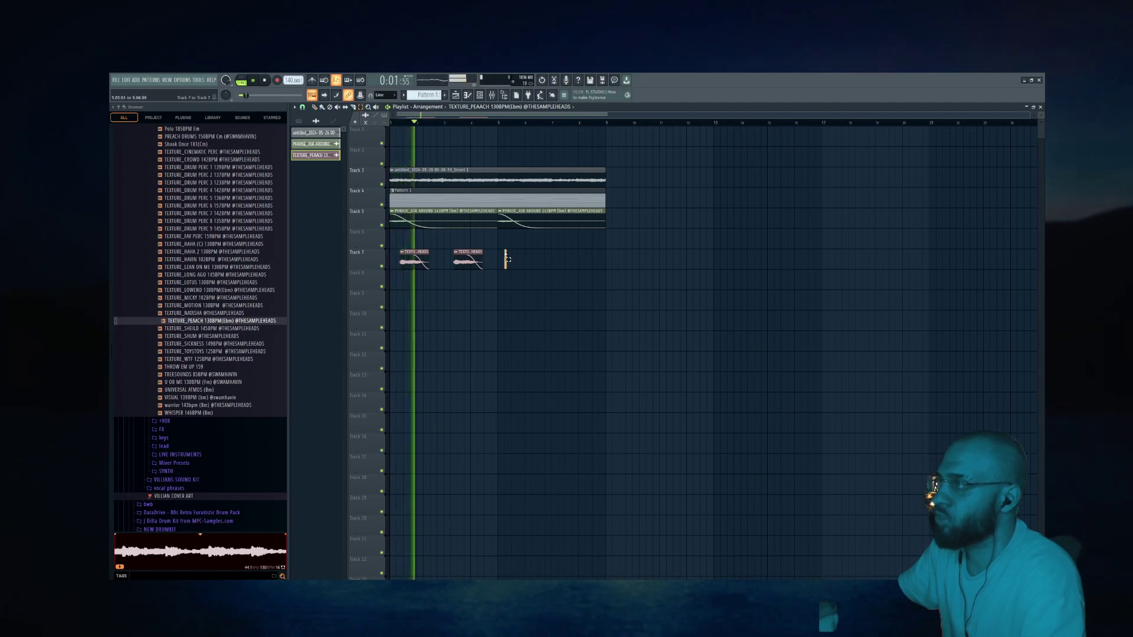
key(ctrl+b)
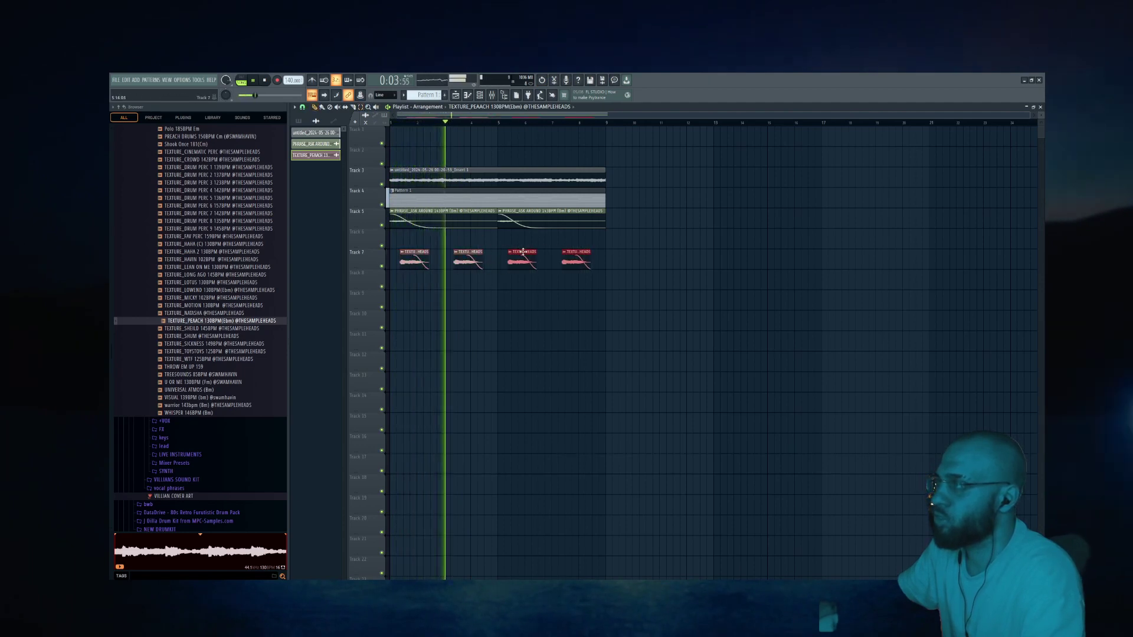
Step: Open the mixer, select inserts 1 to 12 and route them to Insert 15 as a shared bus
key(F9)
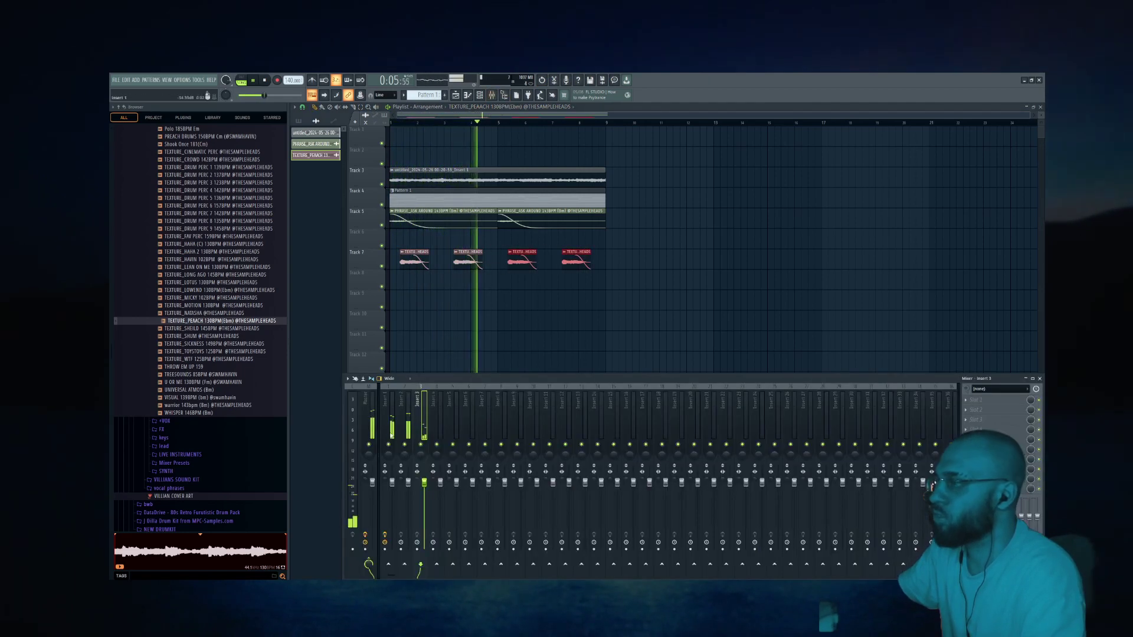
drag(396, 425, 564, 429)
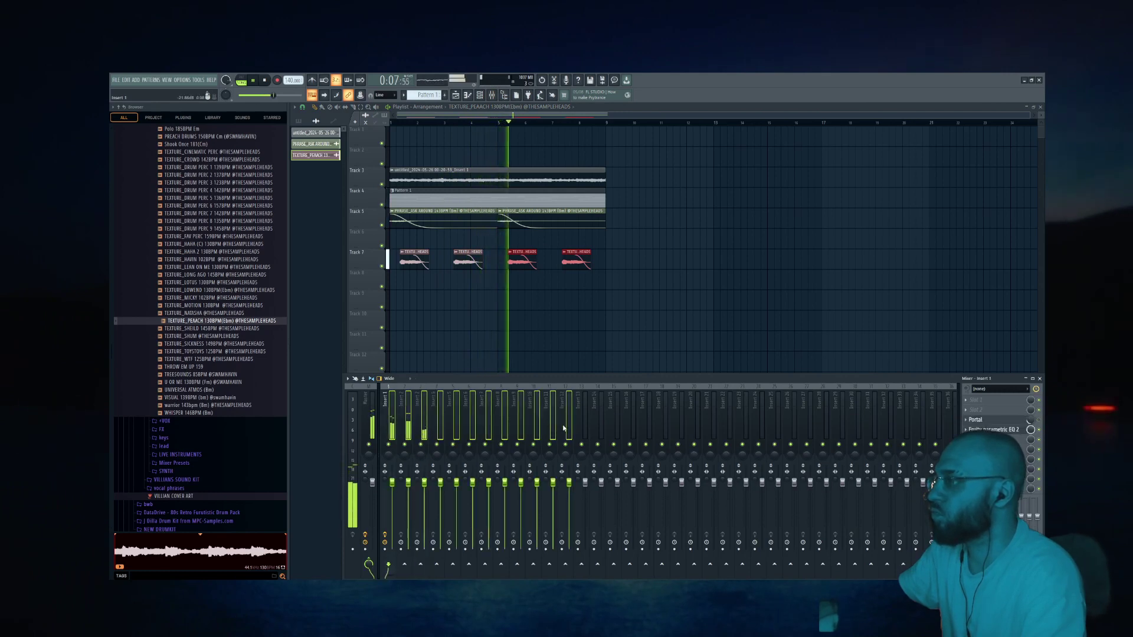
click(614, 417)
Step: Add SoundShifter Pitch Stereo to slot 3 of Insert 15 and shift the pitch down one semitone
click(997, 420)
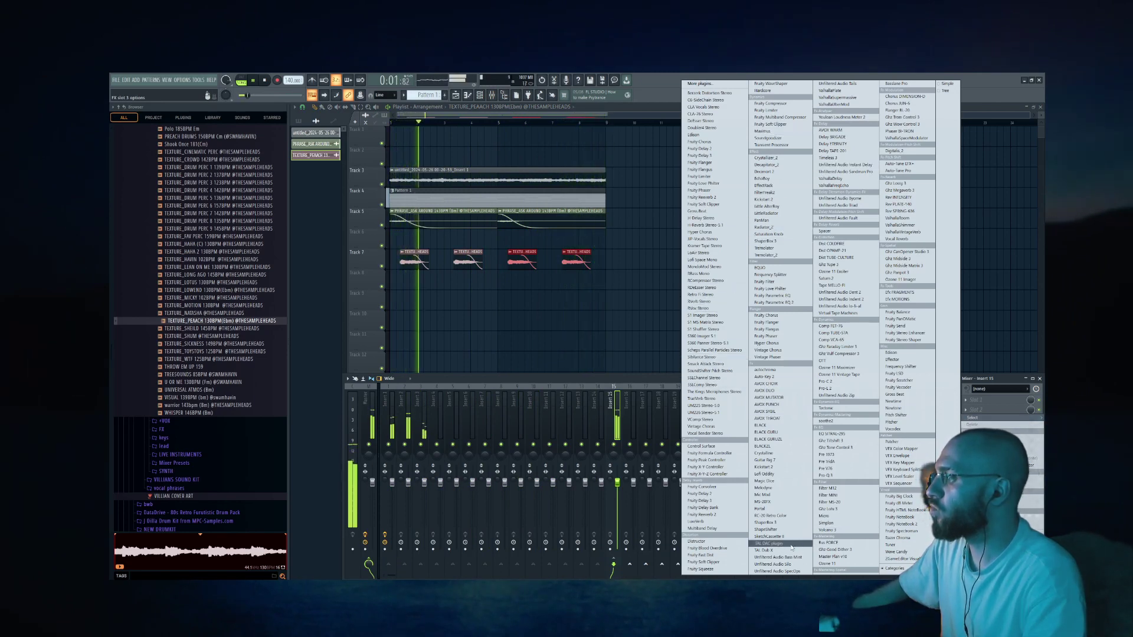
click(724, 371)
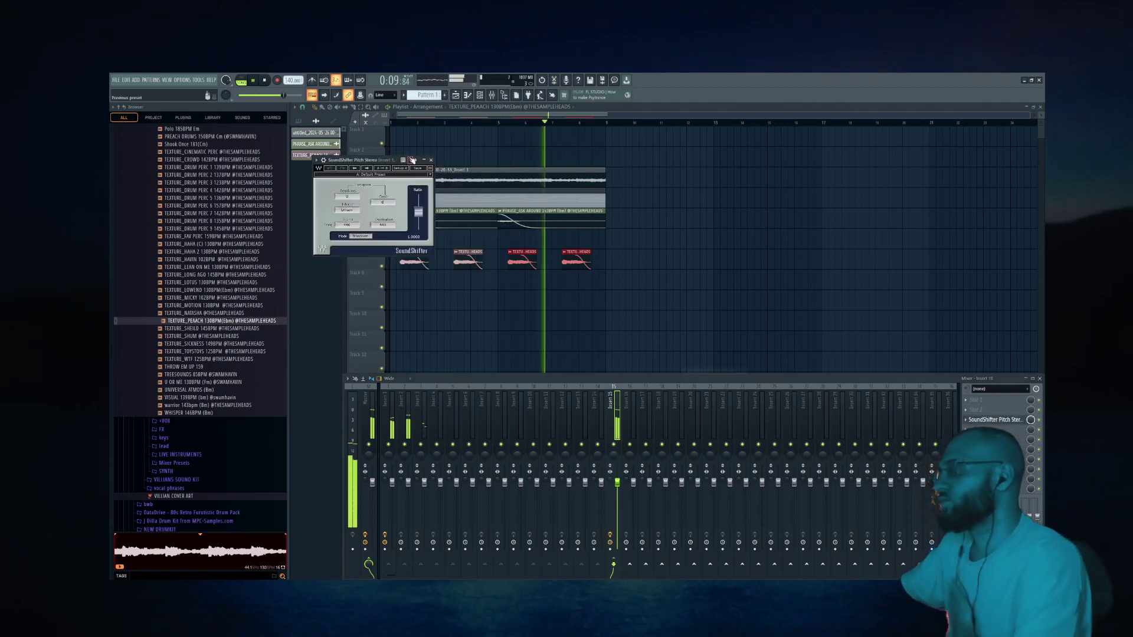
drag(349, 196, 349, 216)
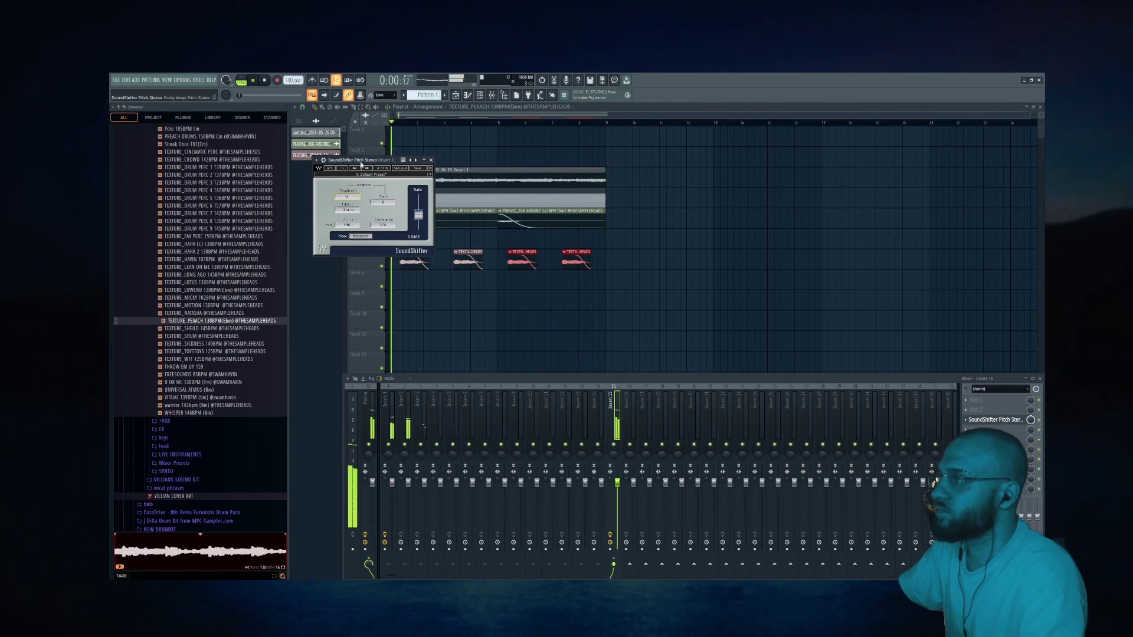
Step: Move the SoundShifter window aside, listen to the loop through Insert 15 and check the effects on Insert 1
drag(362, 164, 669, 280)
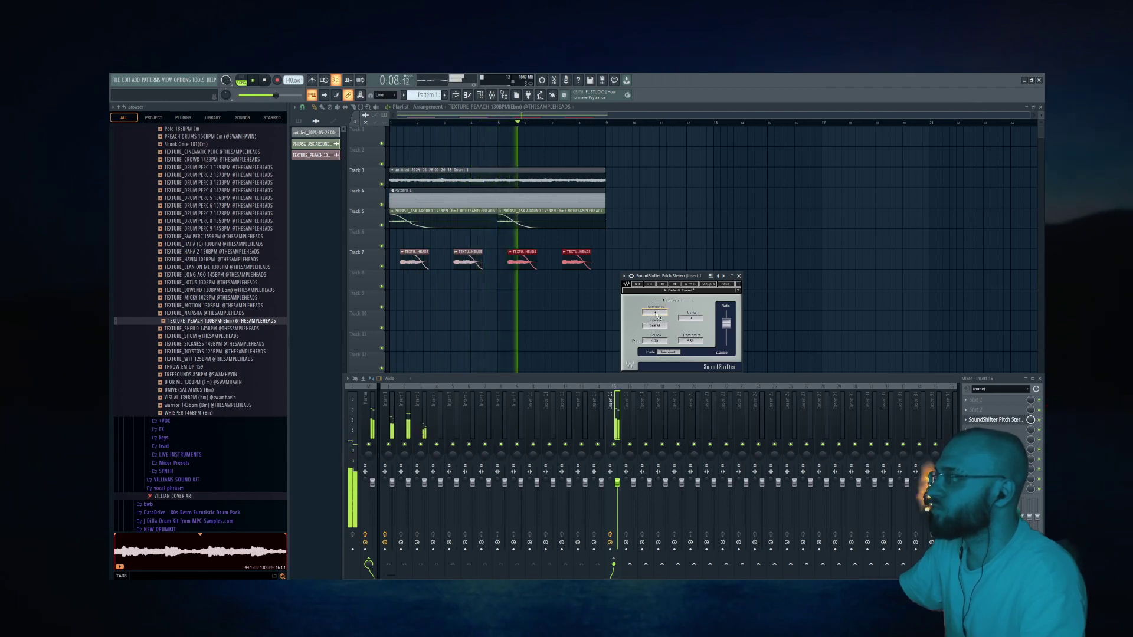
key(space)
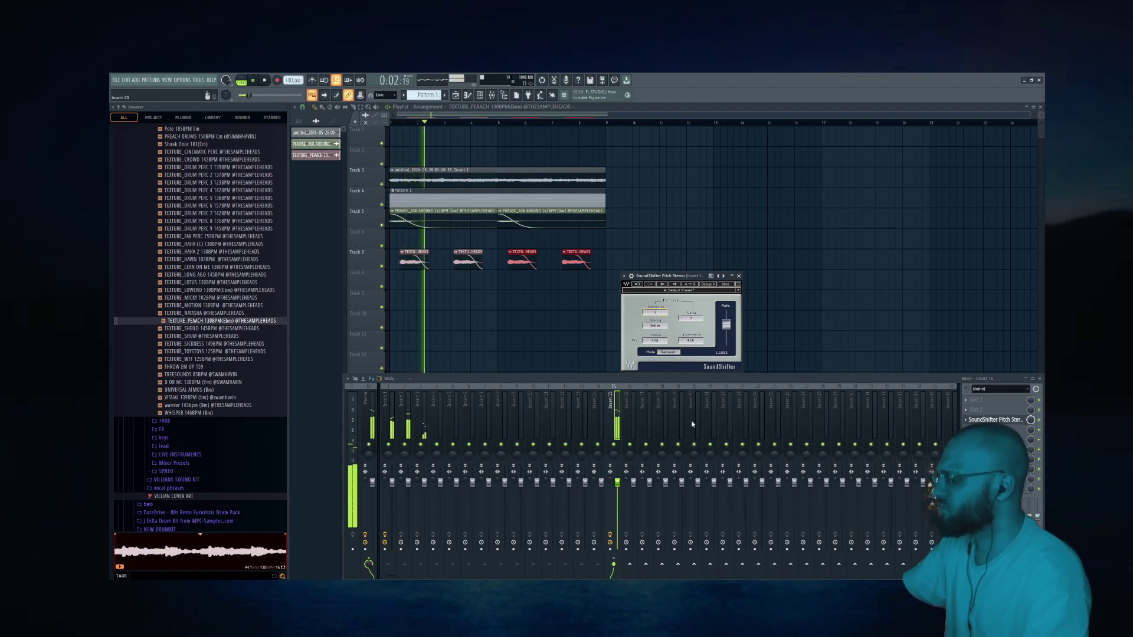
click(387, 422)
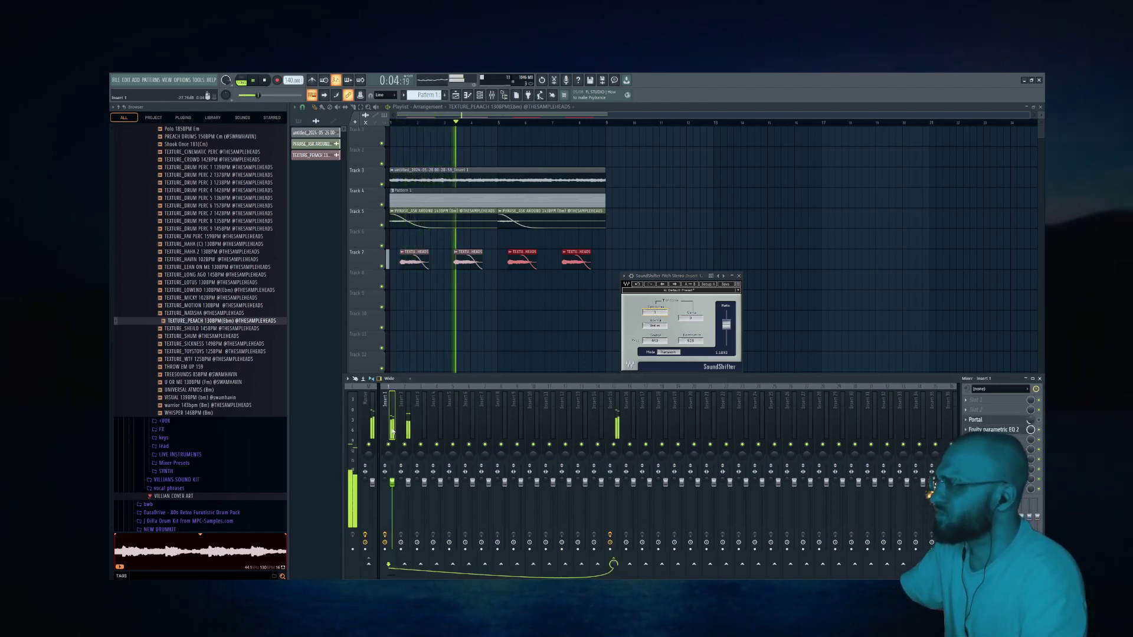
click(678, 172)
right_click(680, 174)
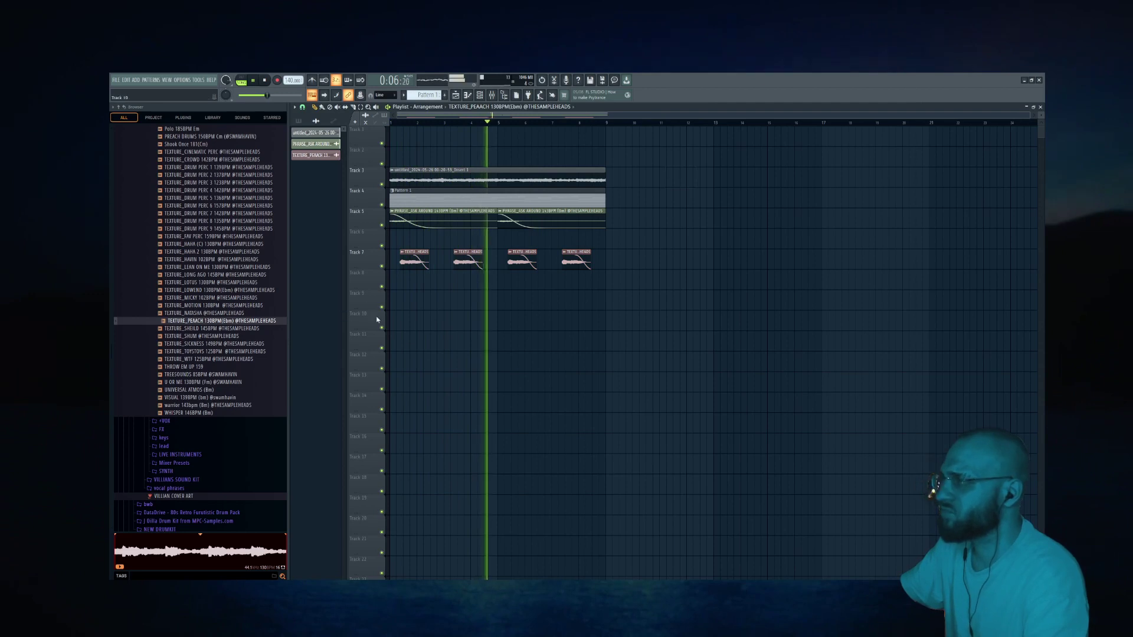
Step: Stop playback and audition samples in the textures folder, including GONDOR, FLUIDS (Gm) and BRING IT BACK
scroll(380, 319, up, 3)
scroll(179, 247, up, 2)
key(space)
click(177, 245)
scroll(177, 245, up, 1)
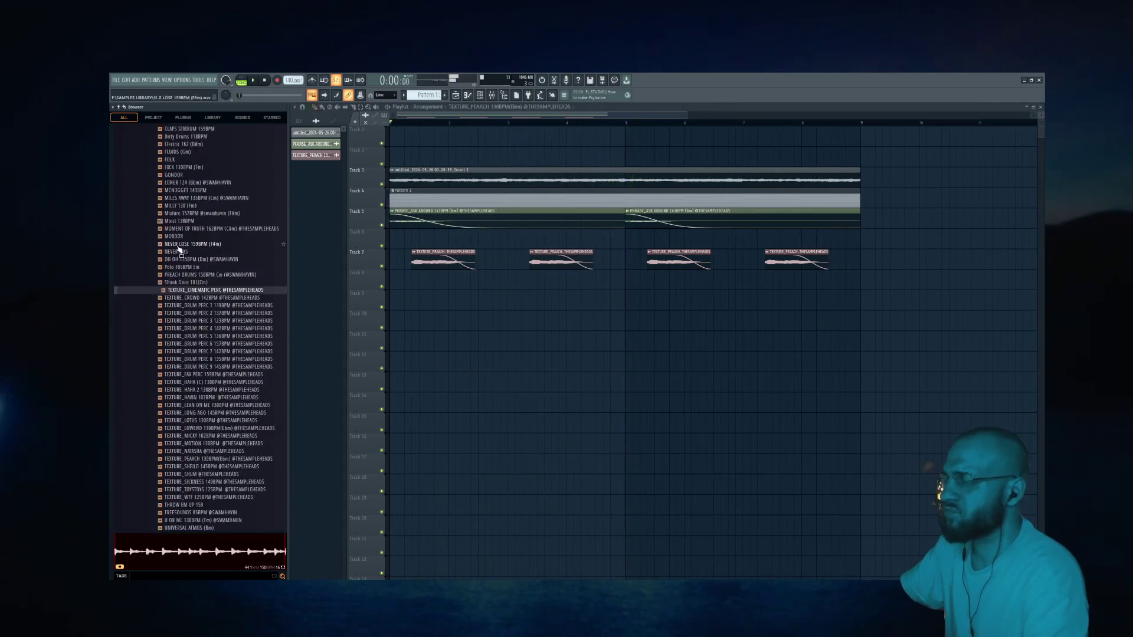
click(189, 283)
scroll(188, 283, up, 1)
click(188, 275)
scroll(188, 273, up, 1)
click(185, 268)
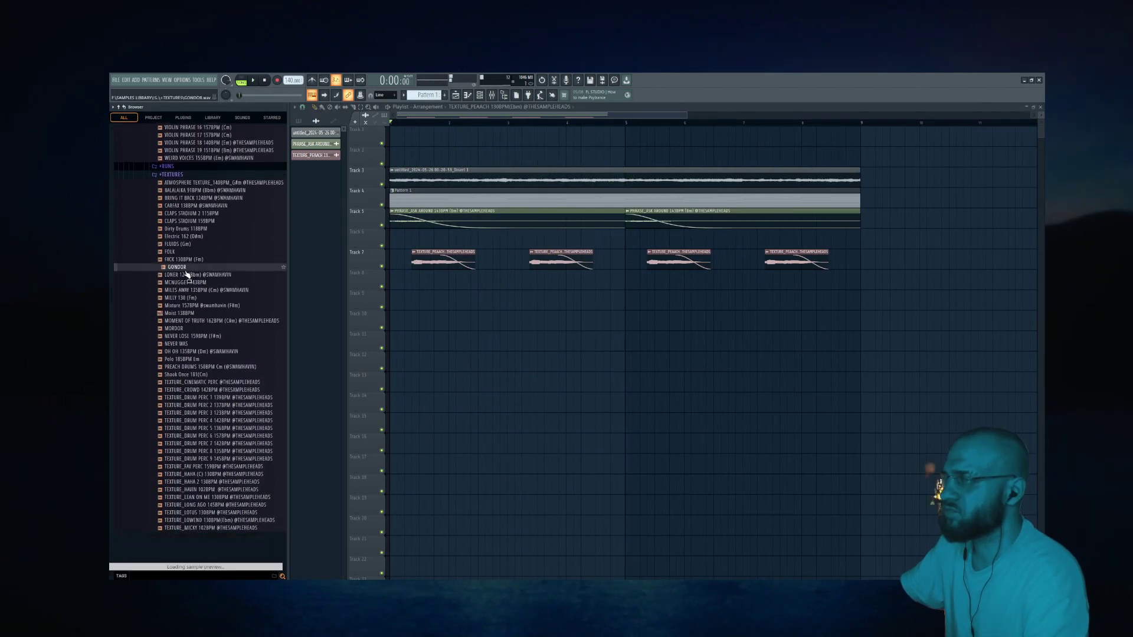
click(183, 244)
scroll(183, 238, up, 2)
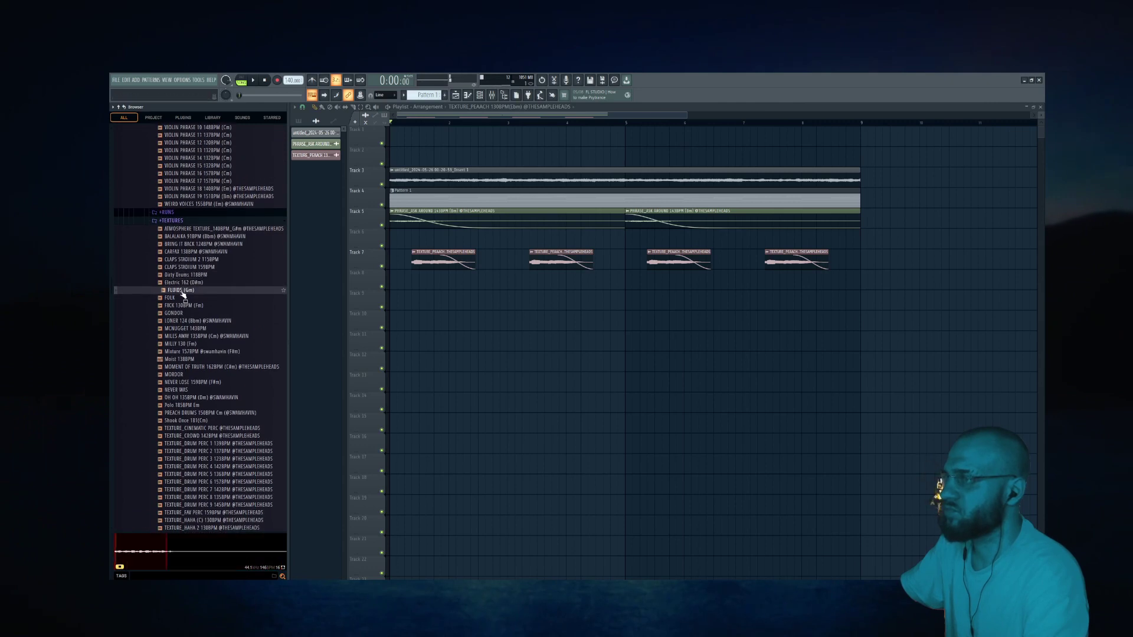
click(191, 237)
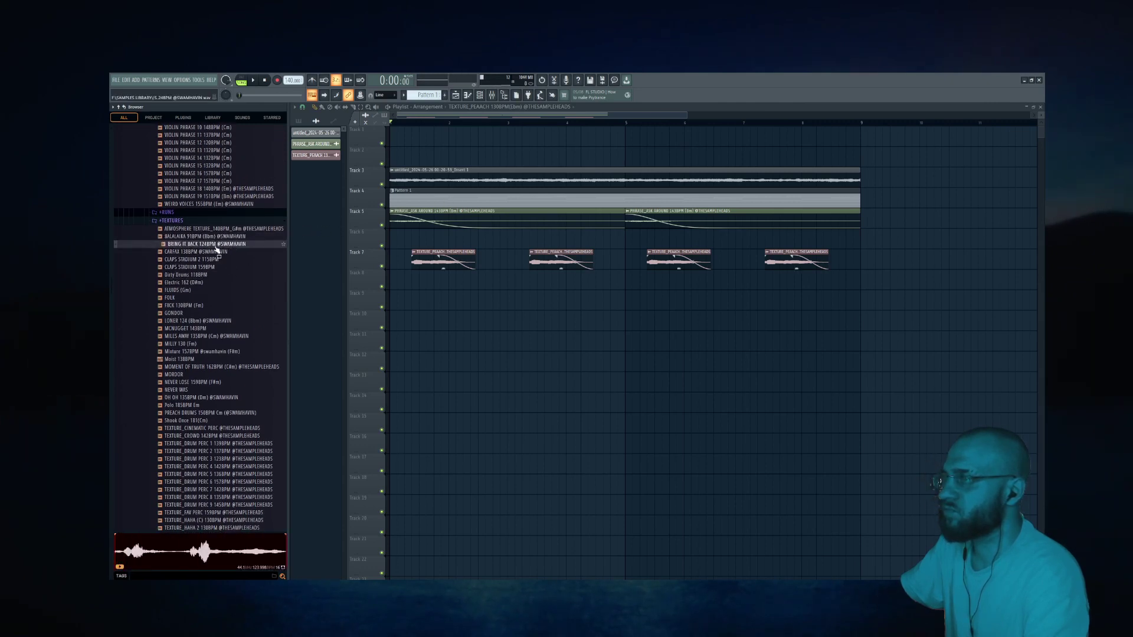
Step: Collapse the textures folder and audition samples from the runs and vox folders, including VOX 1, against the loop
click(177, 221)
click(167, 212)
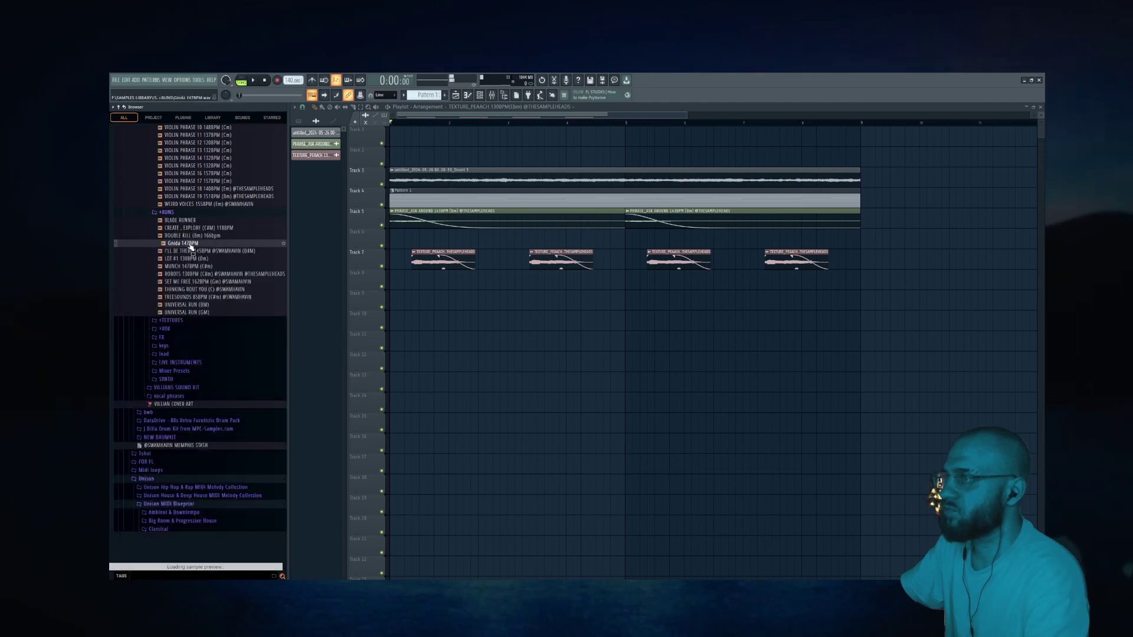
click(189, 244)
click(184, 329)
click(188, 344)
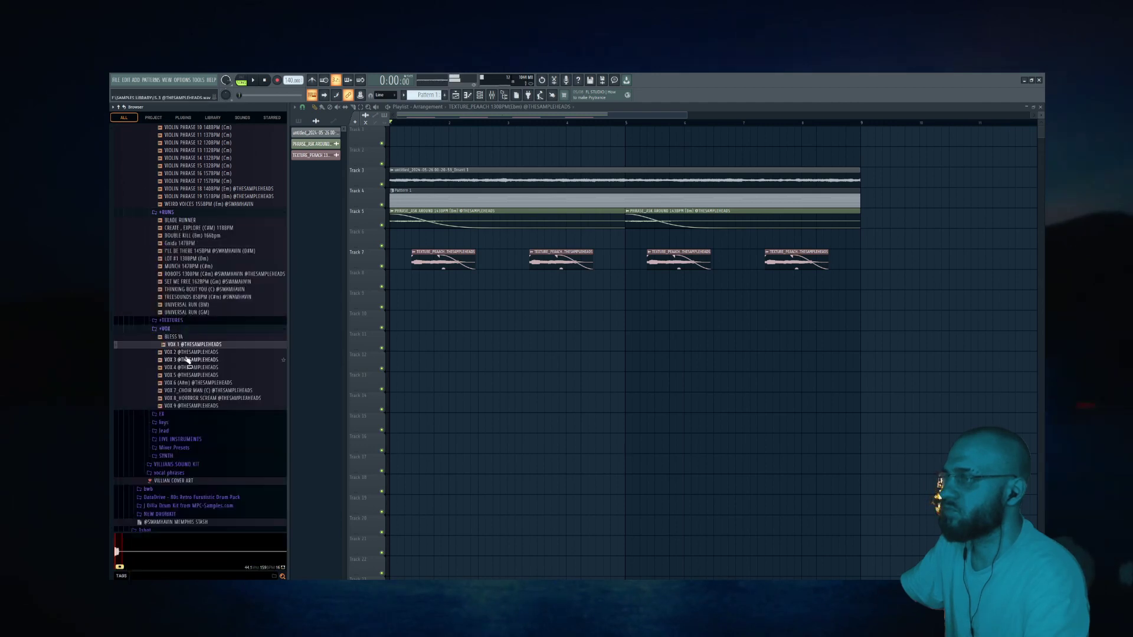
click(173, 336)
key(space)
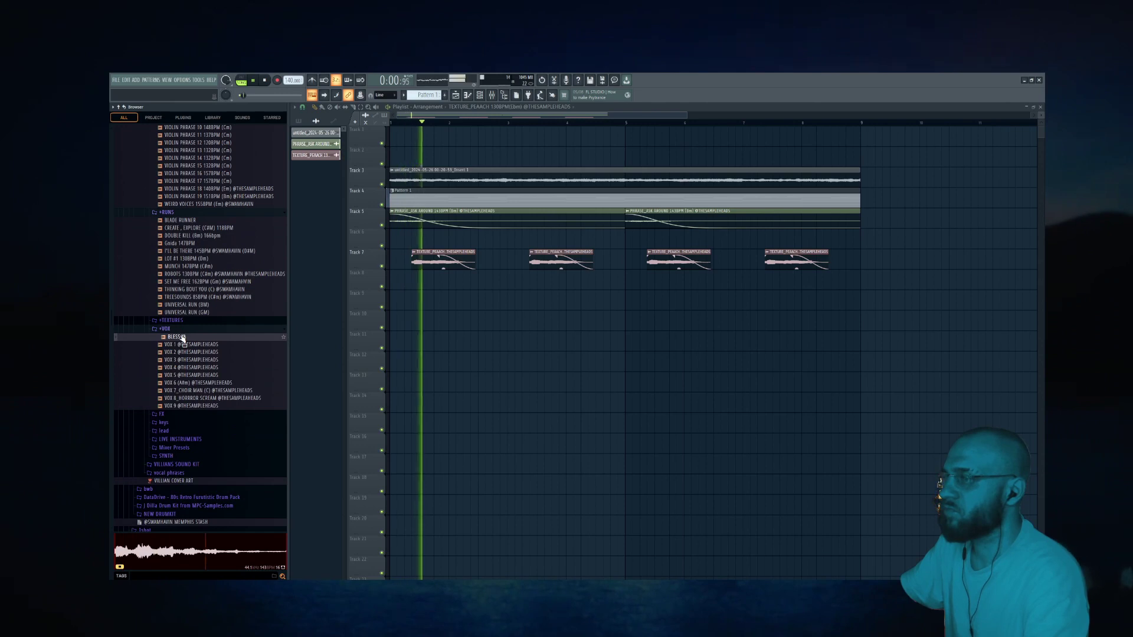
Step: Open the bass notes of Pattern 1, move the second note one beat later and extend the first note to meet it
double_click(435, 201)
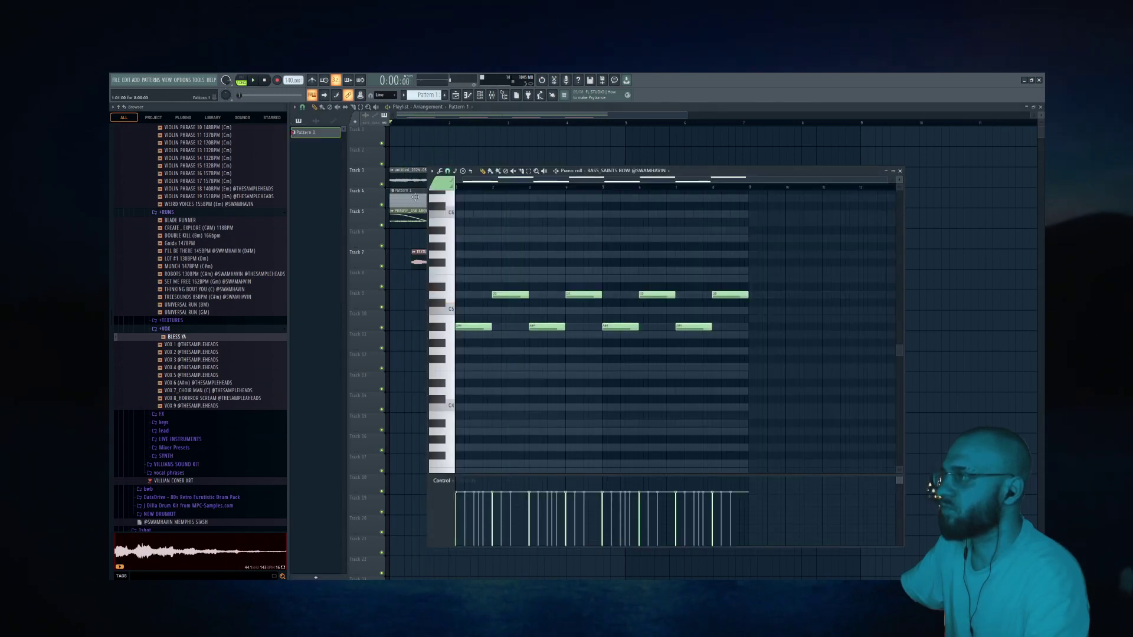
key(space)
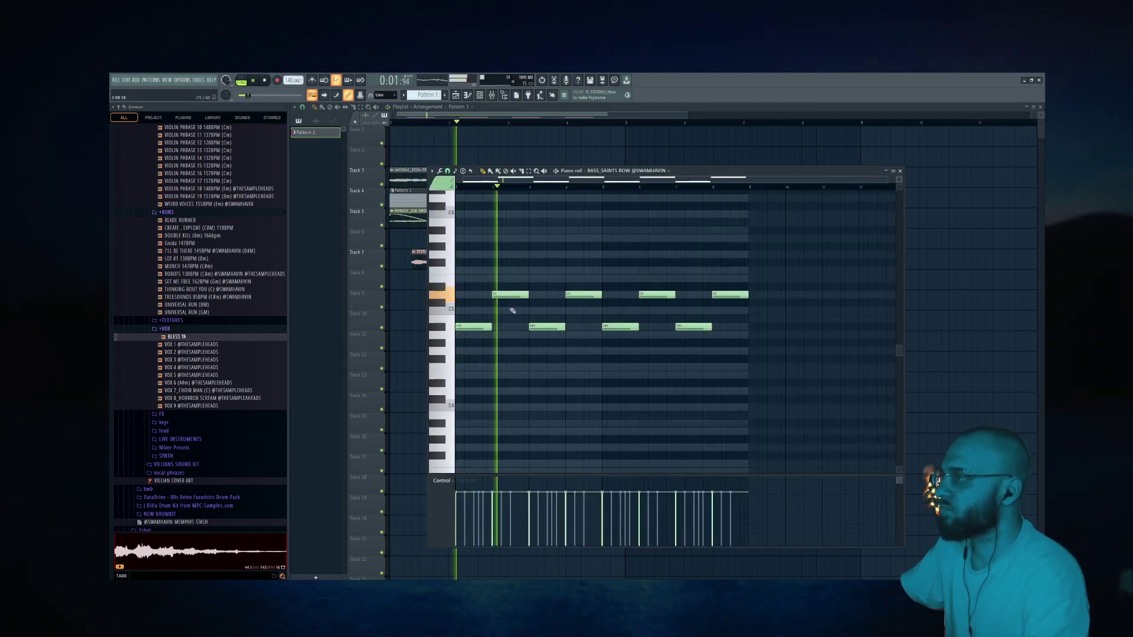
key(space)
drag(509, 296, 518, 296)
key(space)
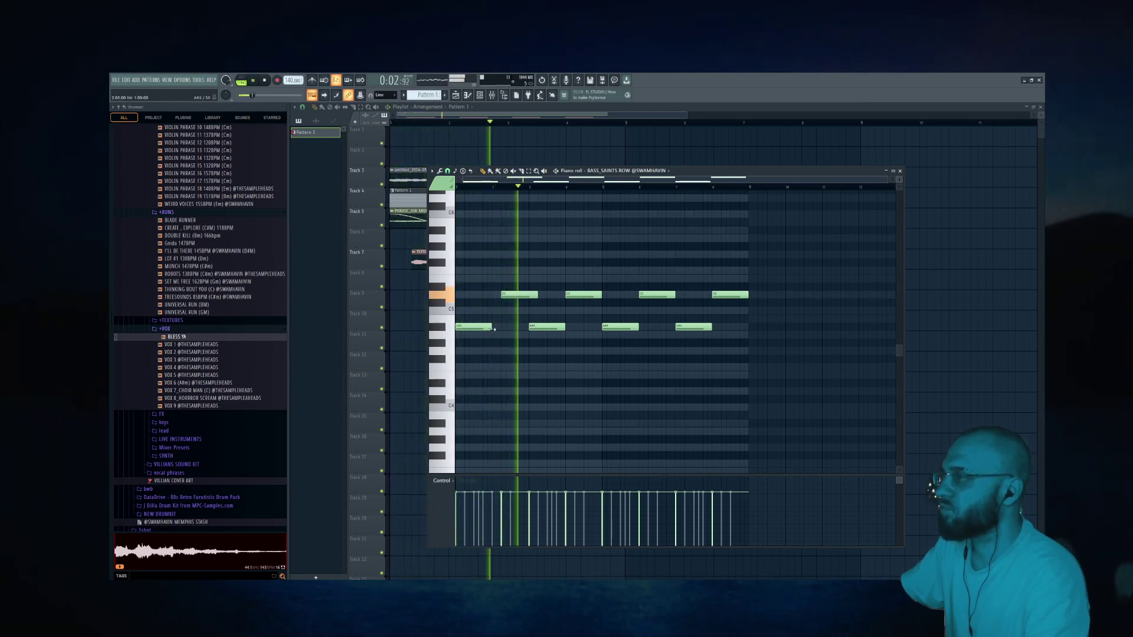
key(space)
drag(492, 329, 501, 329)
key(space)
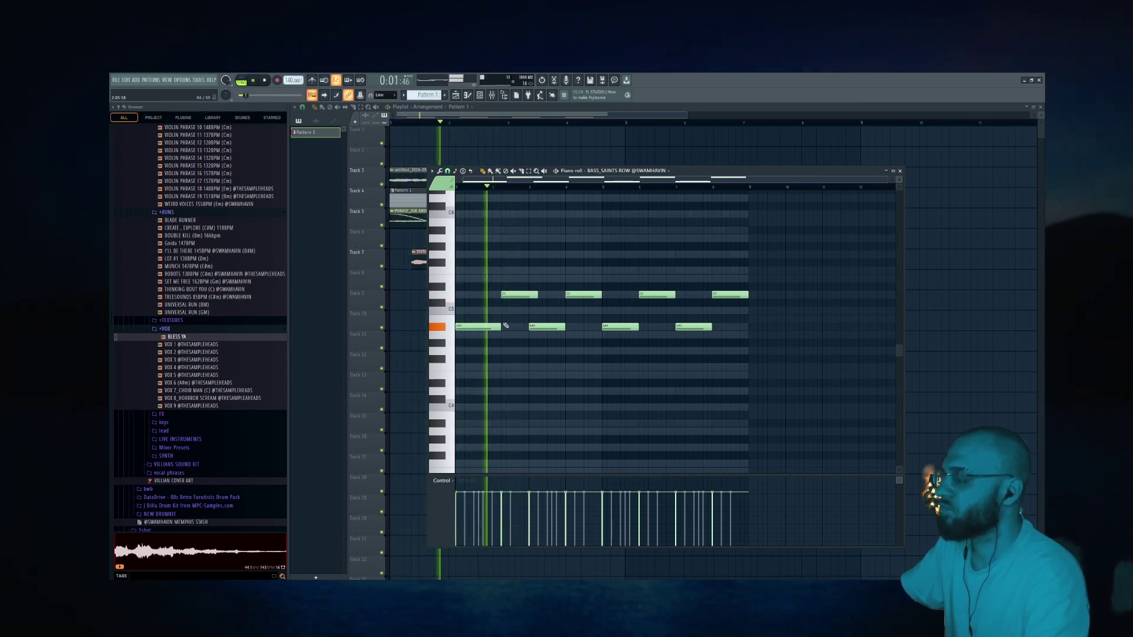
Step: Move the second bass note another beat later, extend the first note up to it and trim the second to end at bar 3
key(space)
drag(515, 296, 524, 296)
key(space)
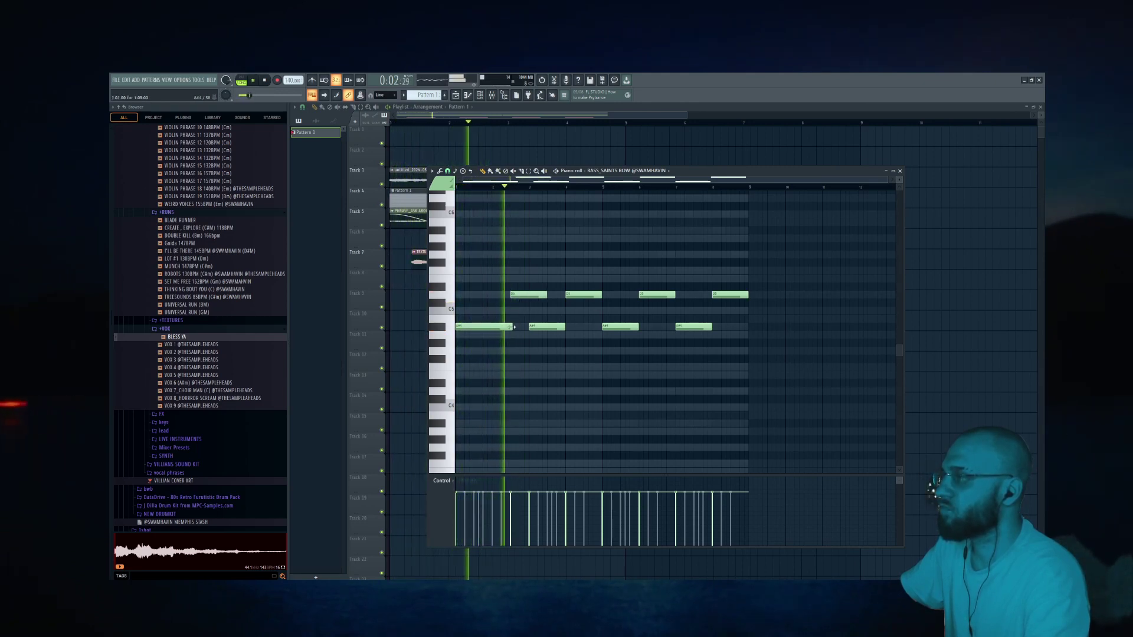
drag(544, 295, 529, 295)
key(space)
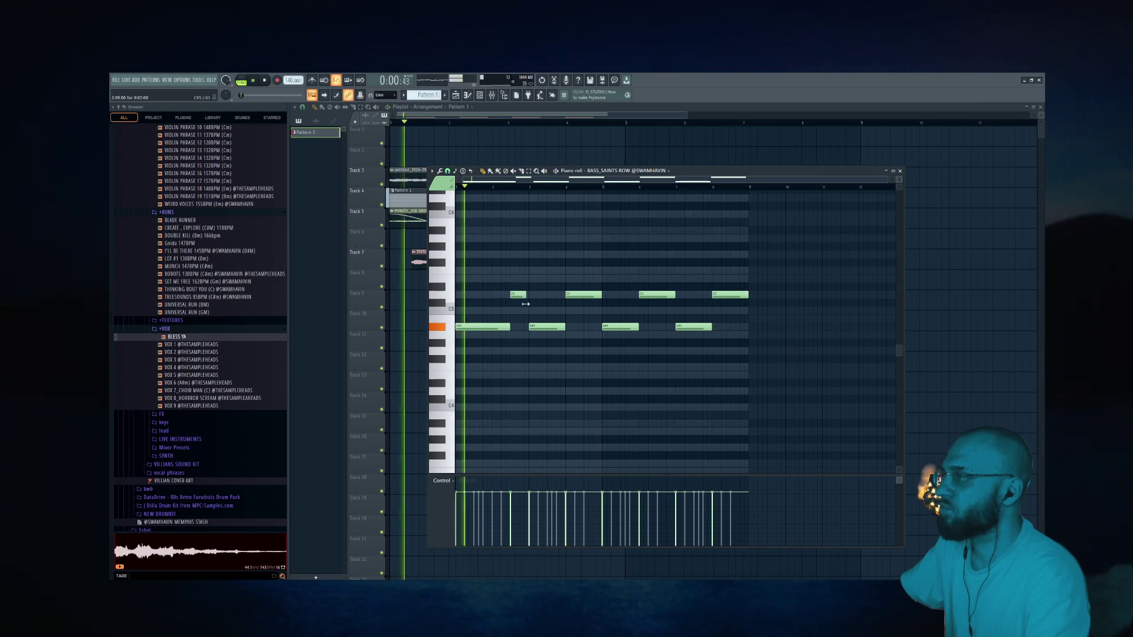
Step: Open the channel settings of the BASS_SAINTS ROW sample from the channel rack and review its sampler options
click(481, 98)
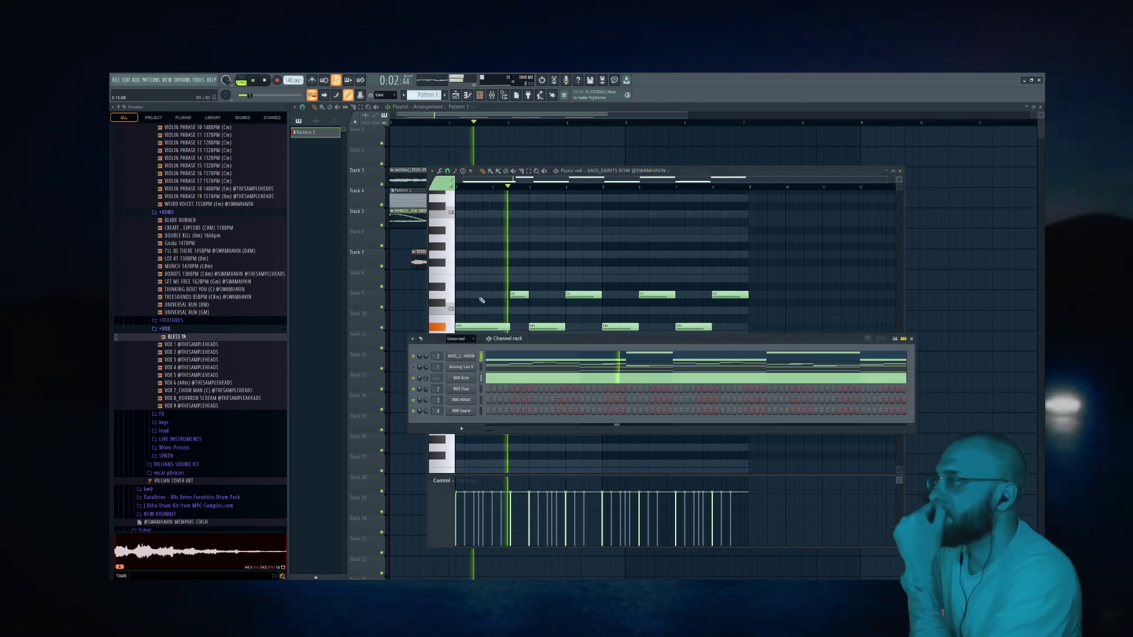
click(459, 357)
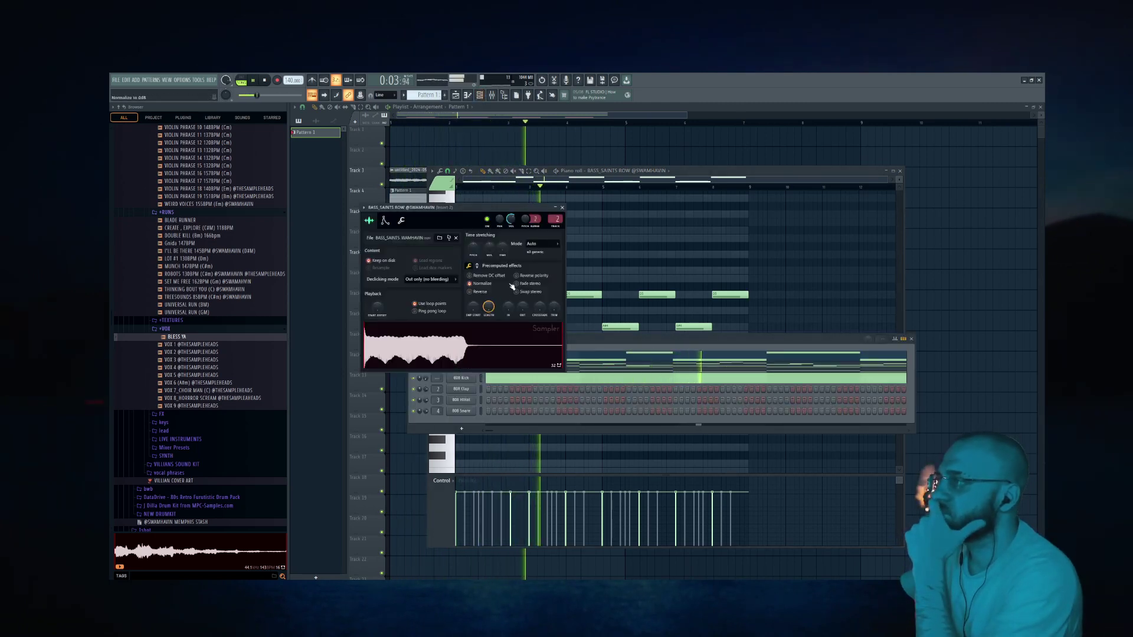
right_click(594, 254)
Step: Delete the second bass note, lengthen the first note to two full bars and delete the notes in bars 5 to 8
right_click(520, 297)
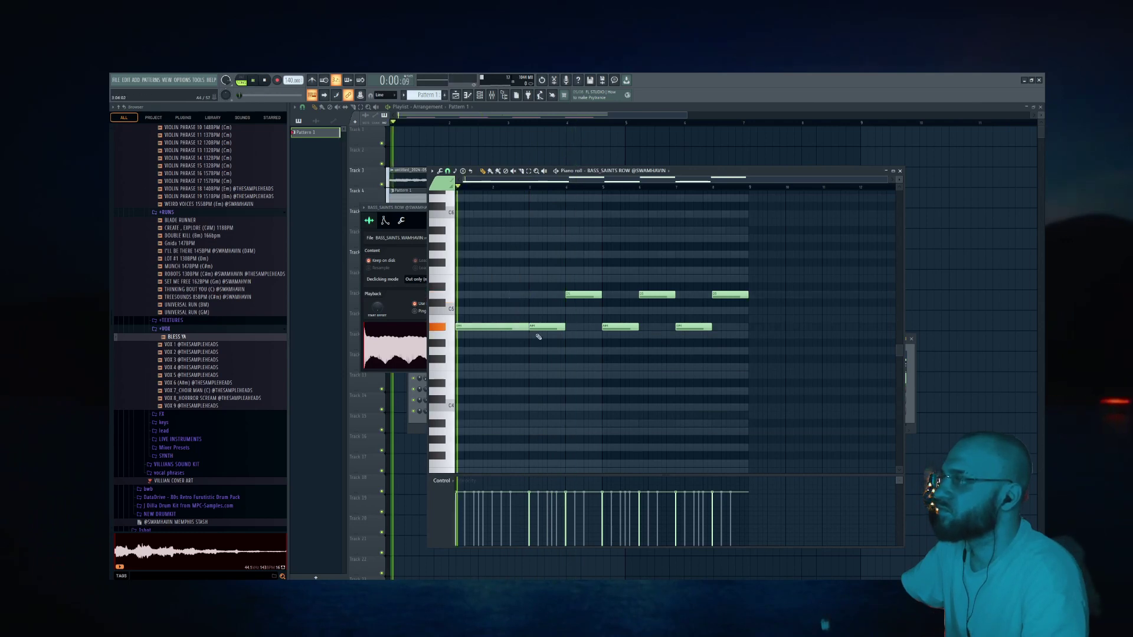
right_click(620, 327)
right_click(656, 295)
right_click(693, 327)
right_click(730, 295)
Step: Duplicate the four-bar bass phrase into bars 5 to 8 and clear the selection
key(ctrl+a)
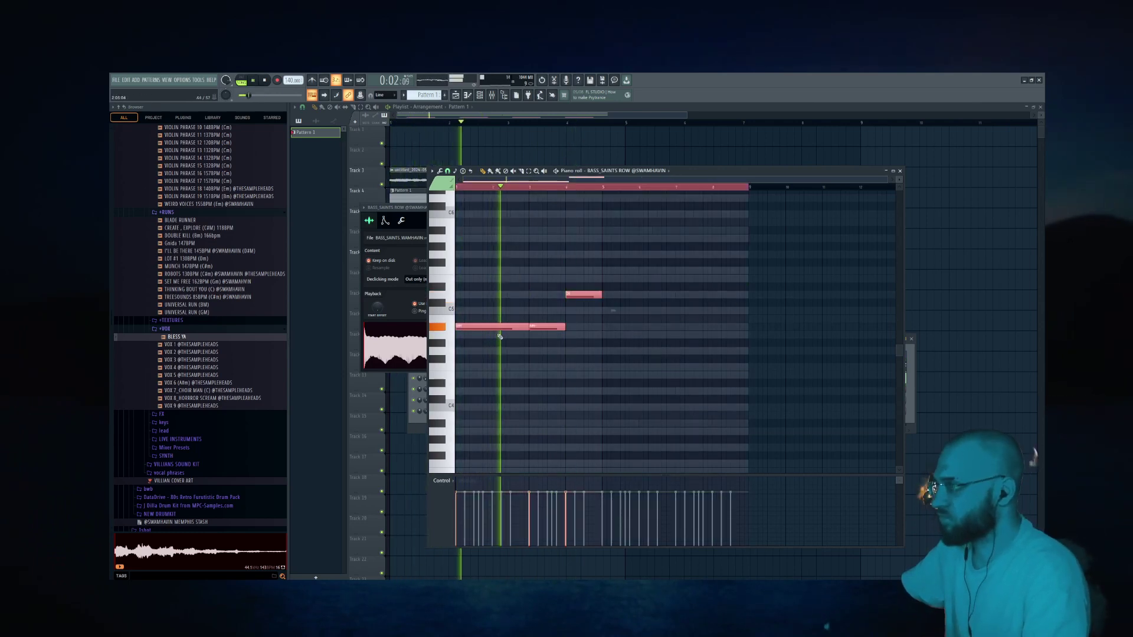
key(ctrl+b)
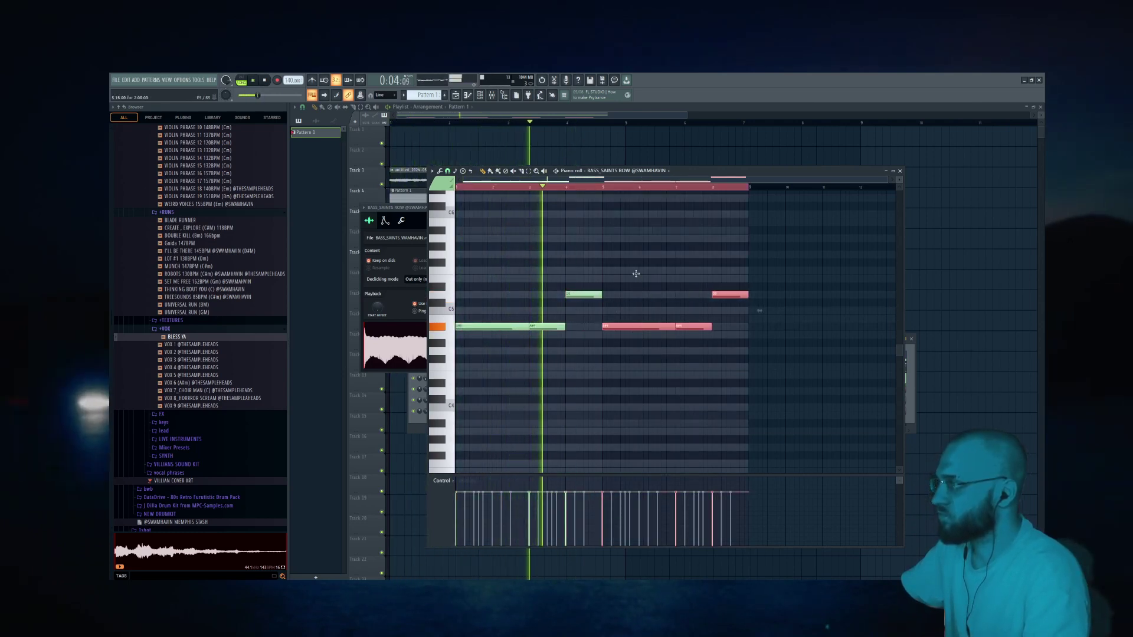
click(636, 274)
right_click(639, 273)
click(675, 273)
right_click(676, 274)
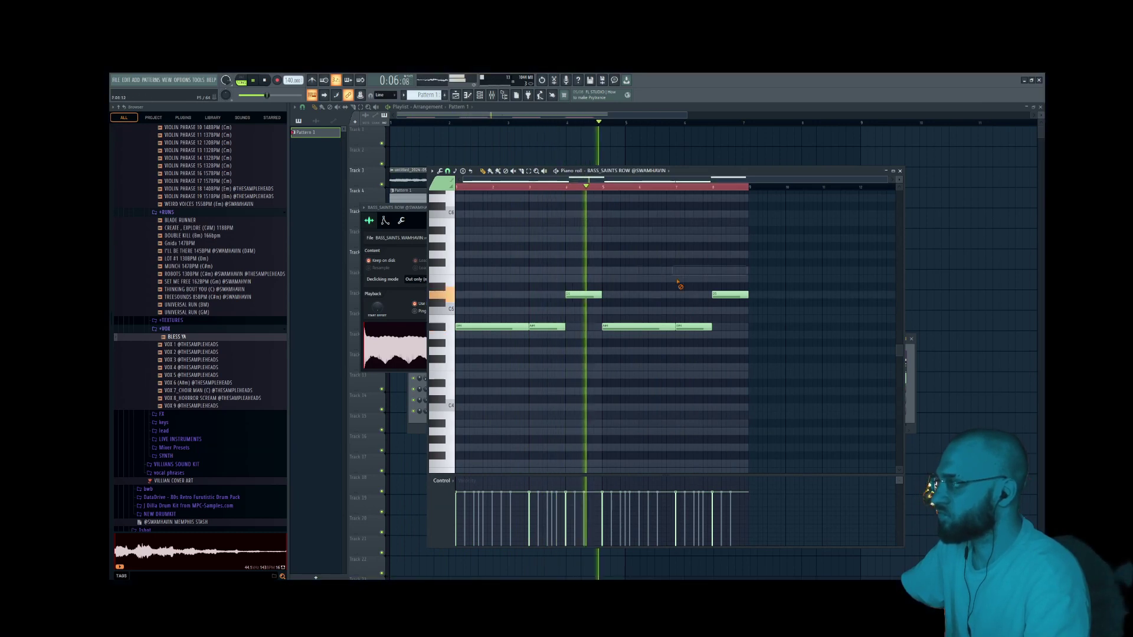
Step: Open the Analog Lab V melody notes, cut them and replace the channel's instrument with ElectraX64
click(480, 95)
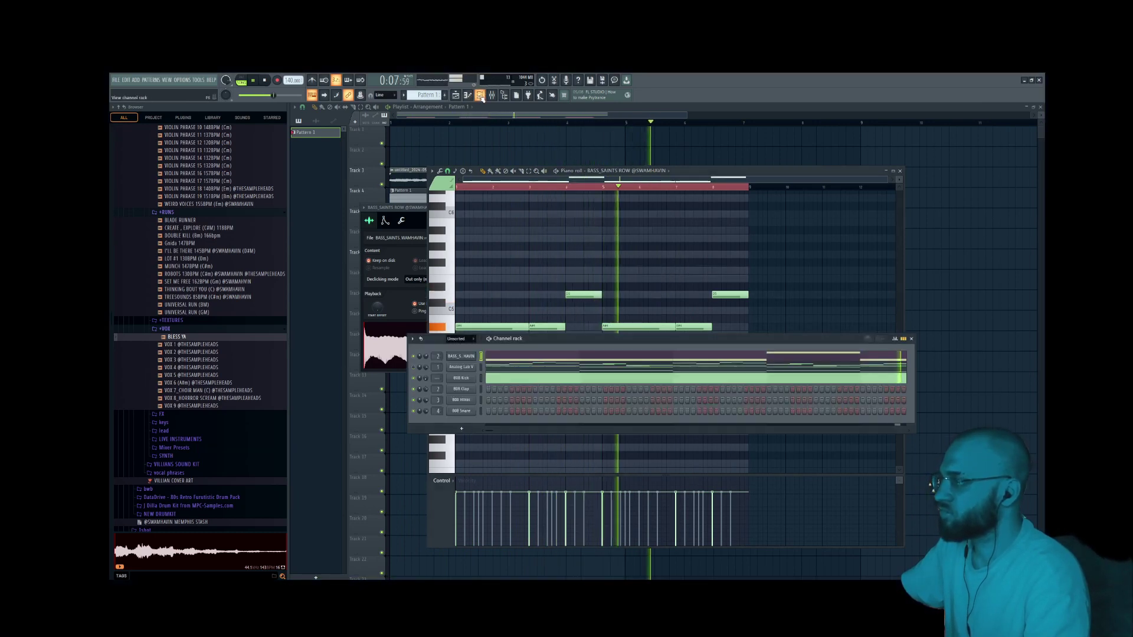
click(485, 367)
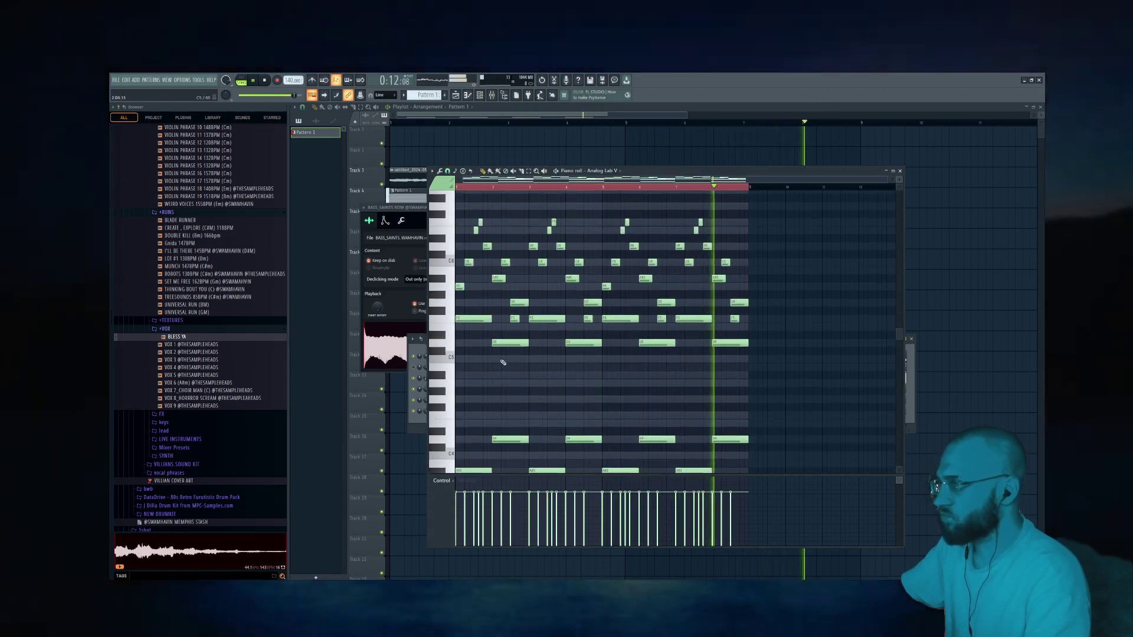
scroll(503, 362, down, 2)
click(479, 95)
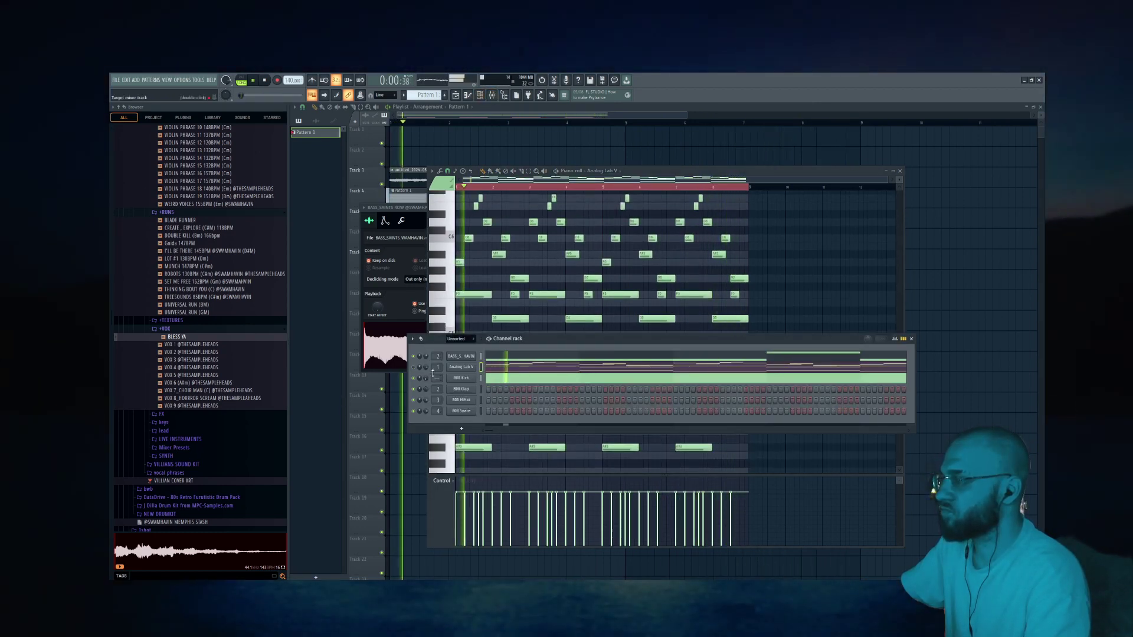
key(ctrl+x)
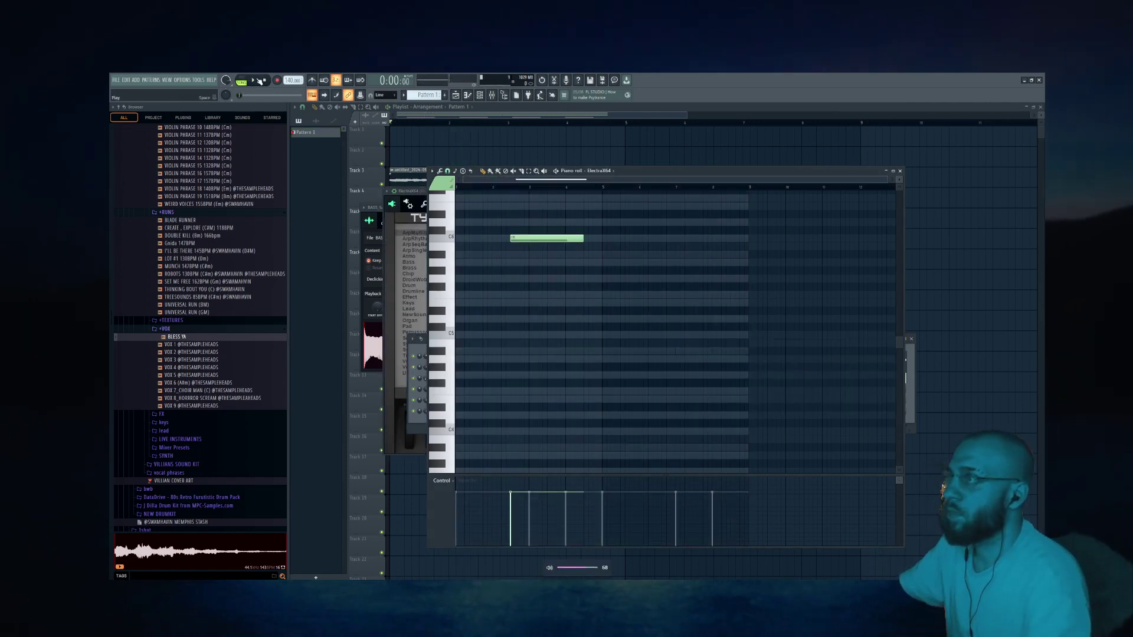
Step: Try the ElectraX64 note at lower pitches and different start points around bars 2 and 3 during playback
key(F6)
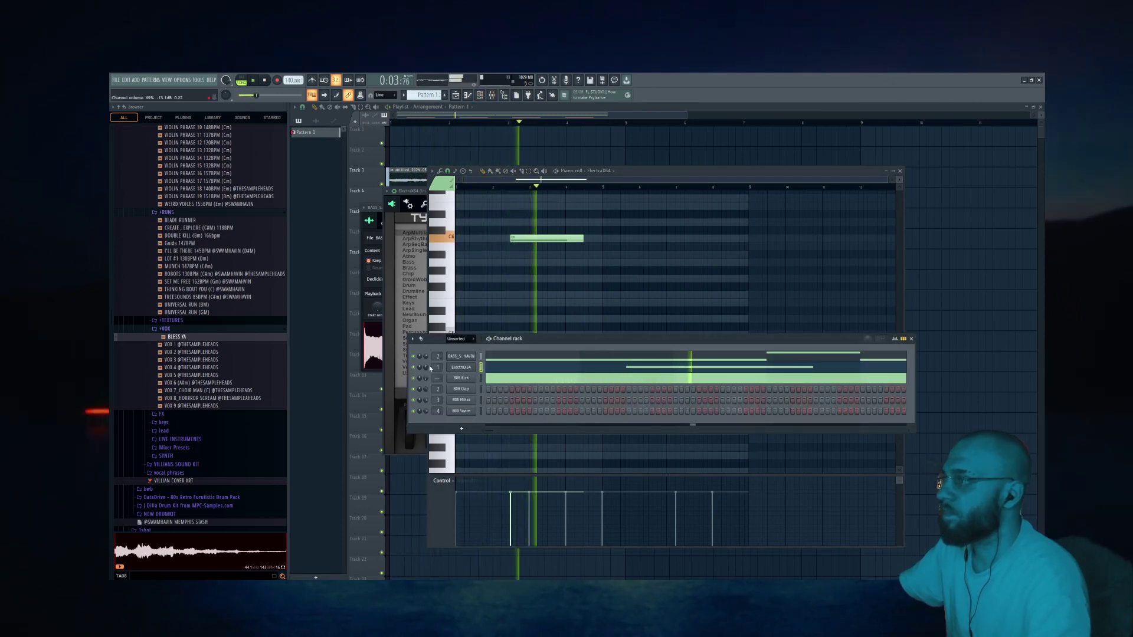
drag(538, 238, 543, 264)
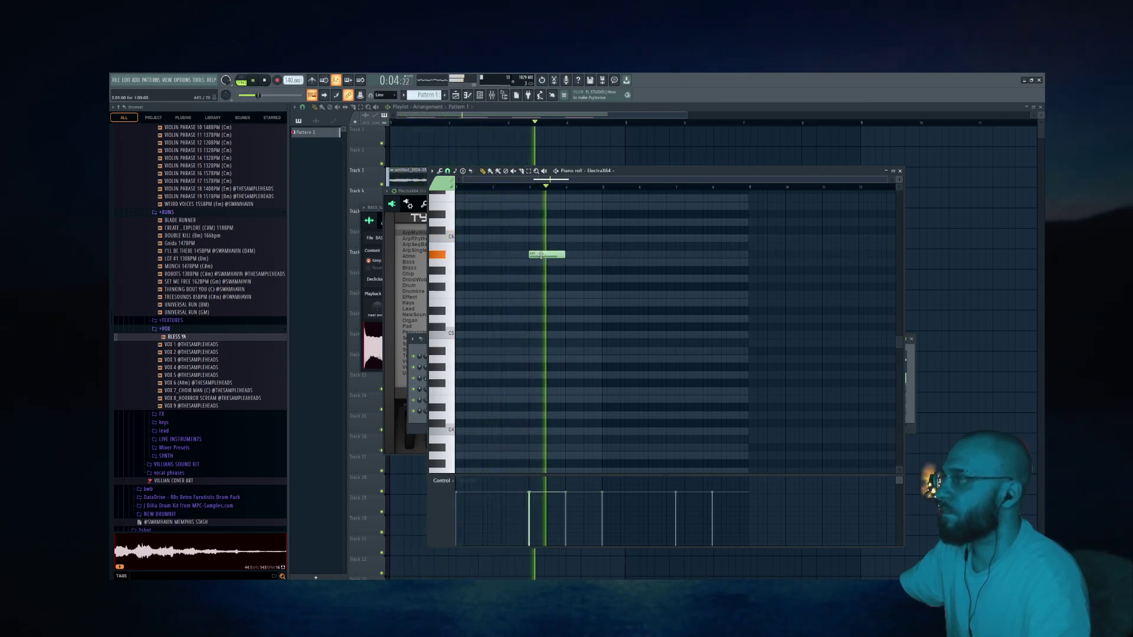
drag(541, 255, 524, 266)
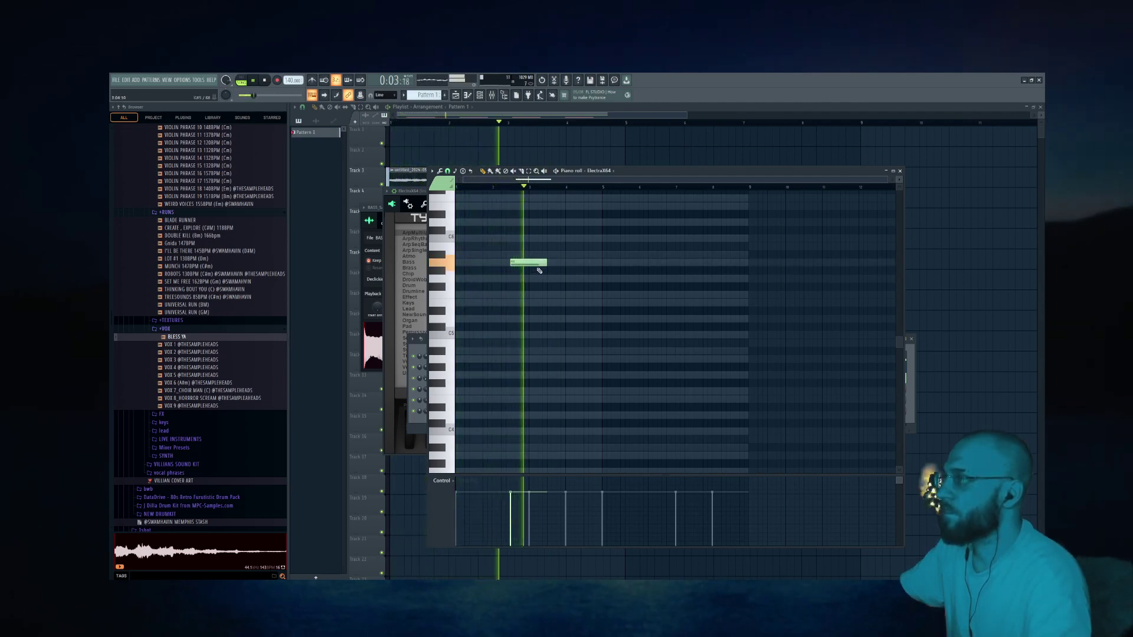
key(space)
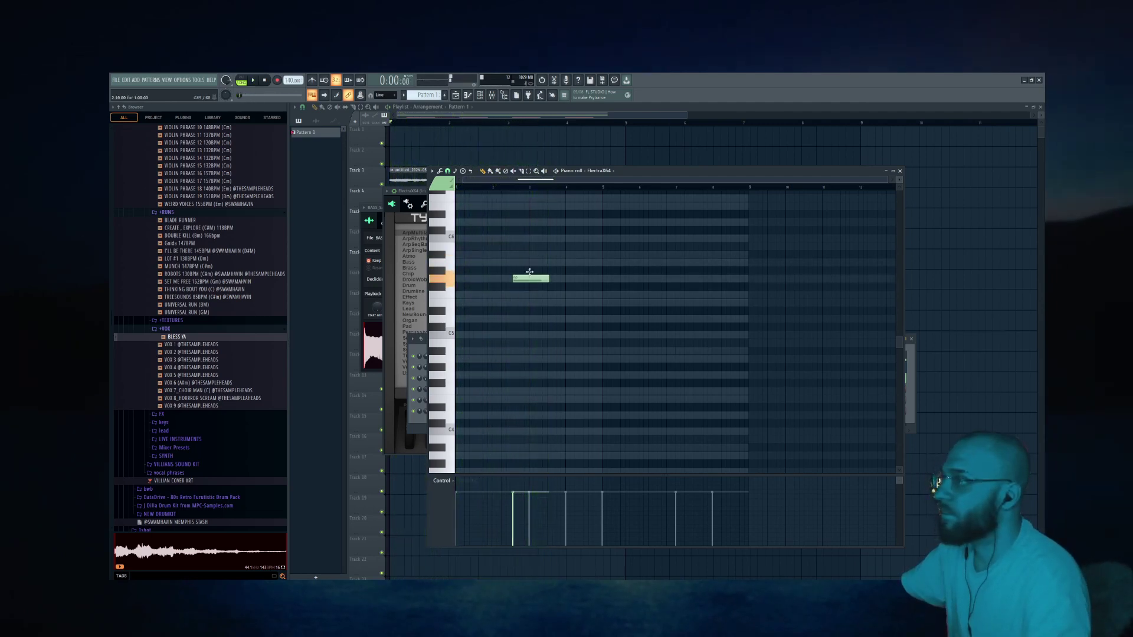
drag(530, 272, 529, 274)
Step: Reopen the ElectraX64 notes, clear them and place a one-bar note at the start of the pattern
click(482, 105)
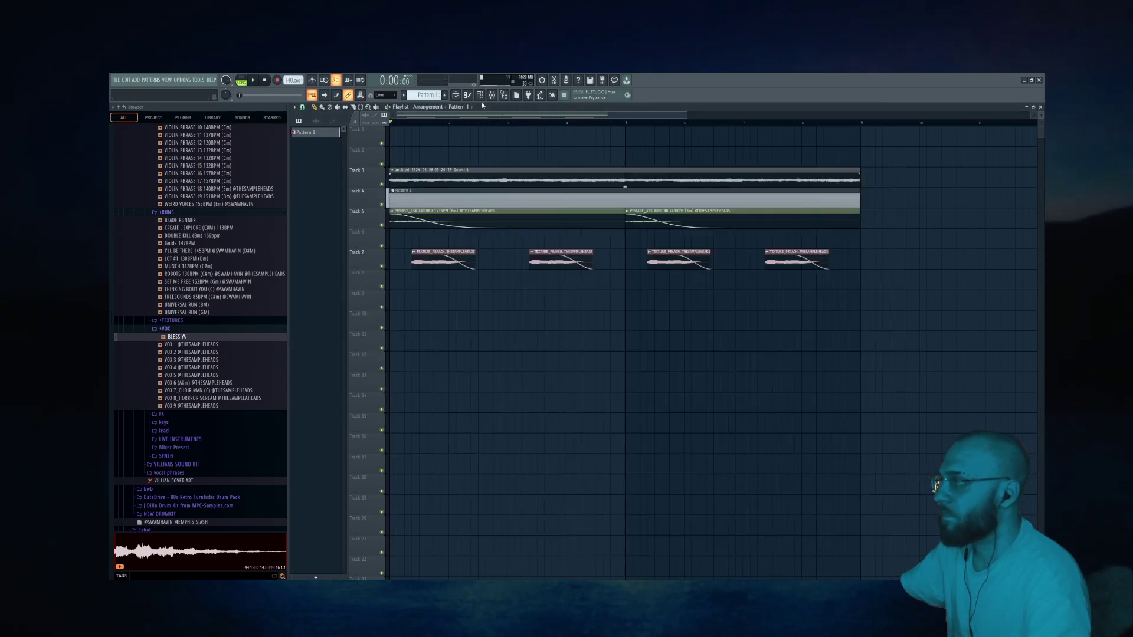
click(483, 102)
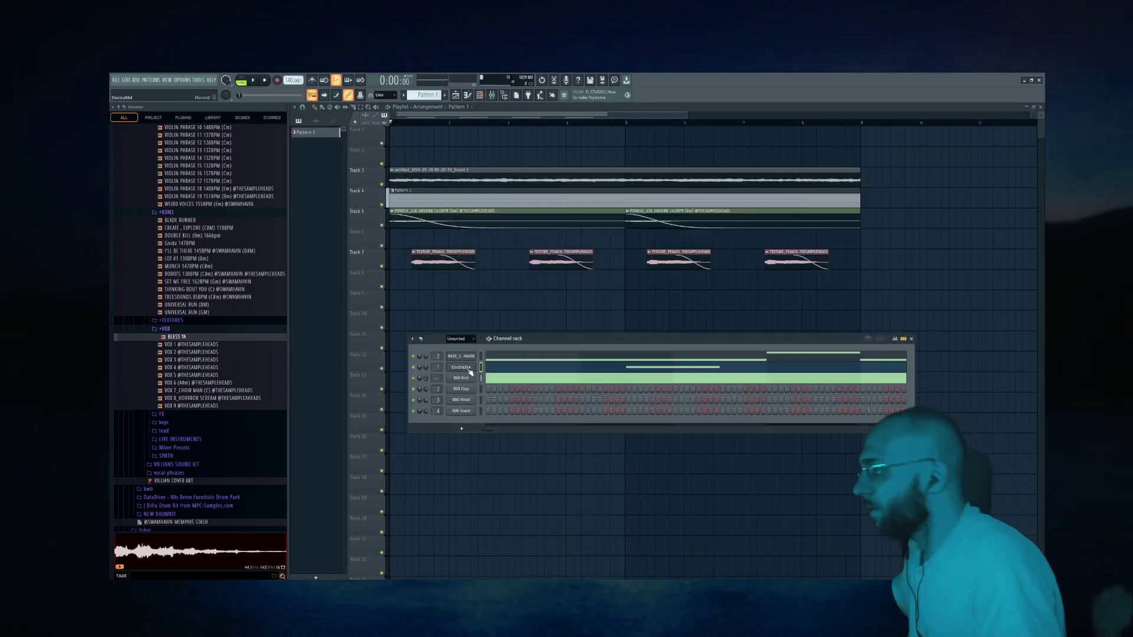
click(488, 367)
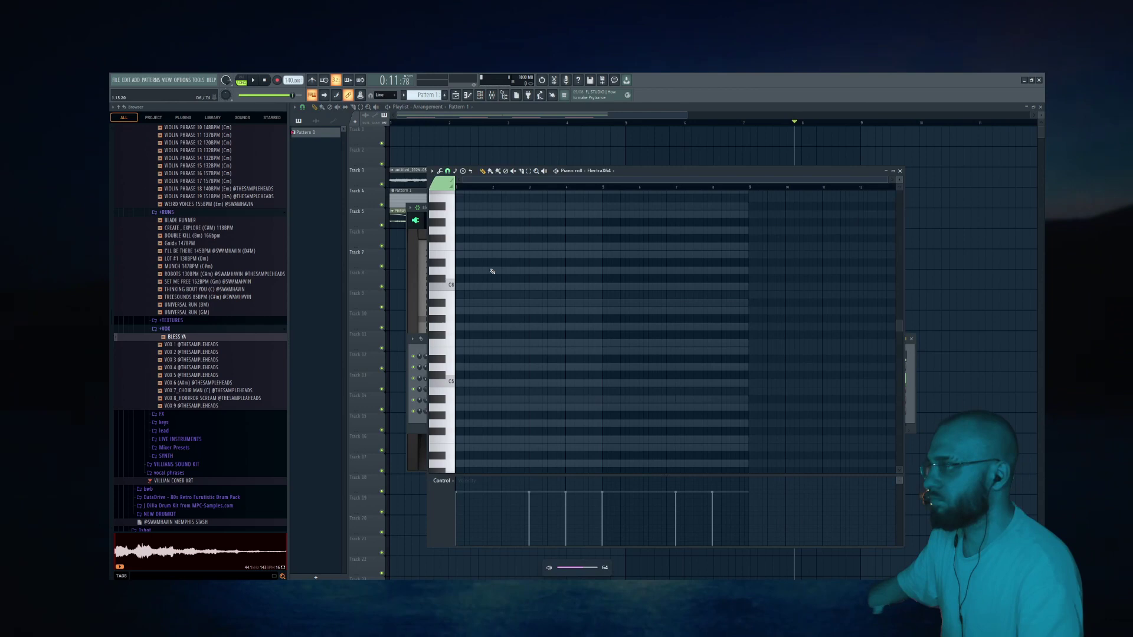
key(space)
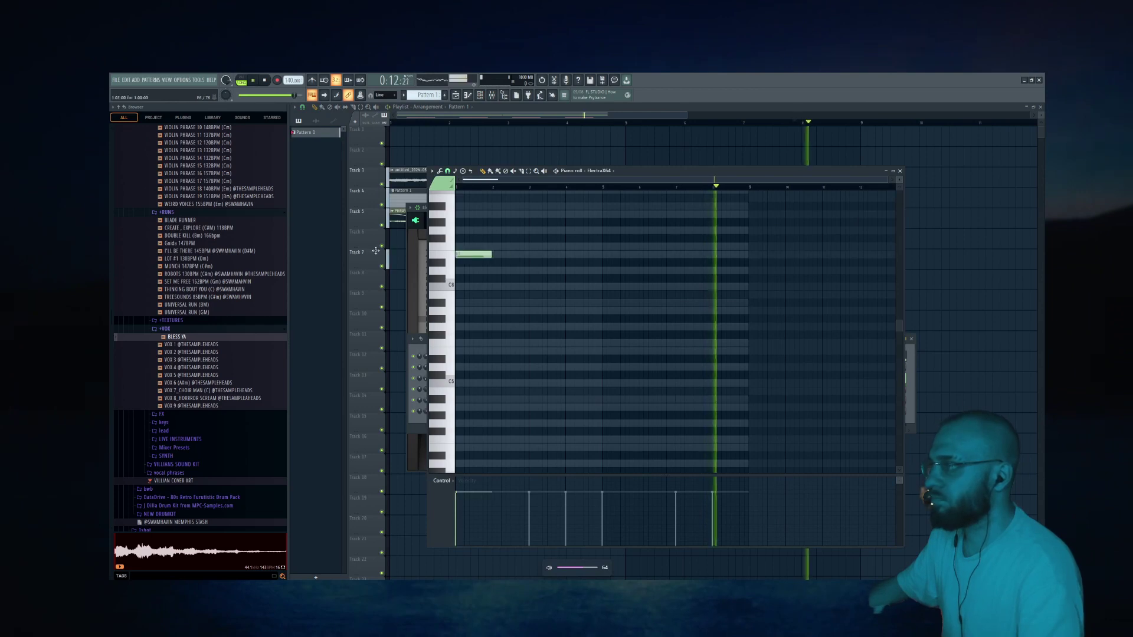
Step: Play back the one-bar ElectraX64 note, try a short extra note above it and delete that extra note
click(461, 254)
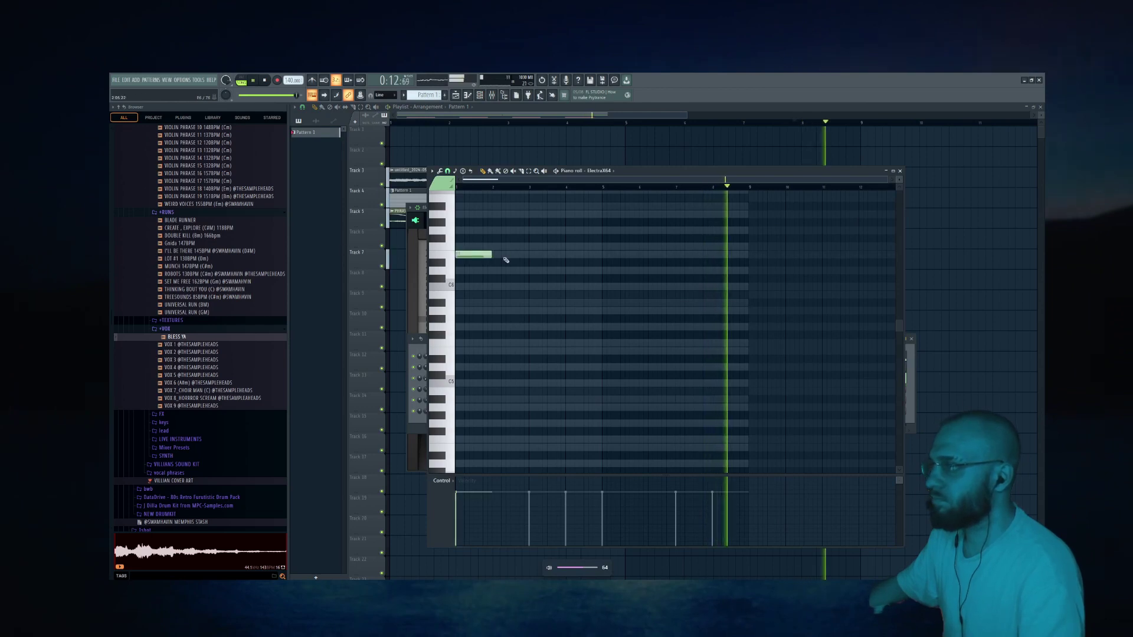
key(space)
click(469, 231)
scroll(469, 234, up, 1)
drag(484, 286, 490, 286)
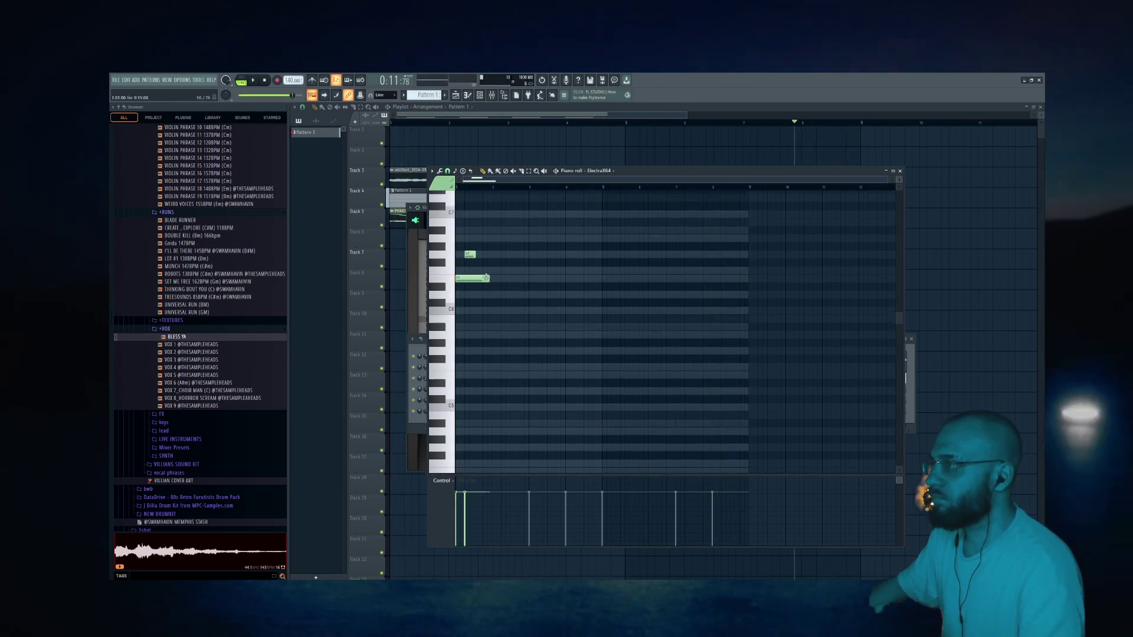
right_click(470, 255)
key(space)
click(494, 280)
right_click(494, 281)
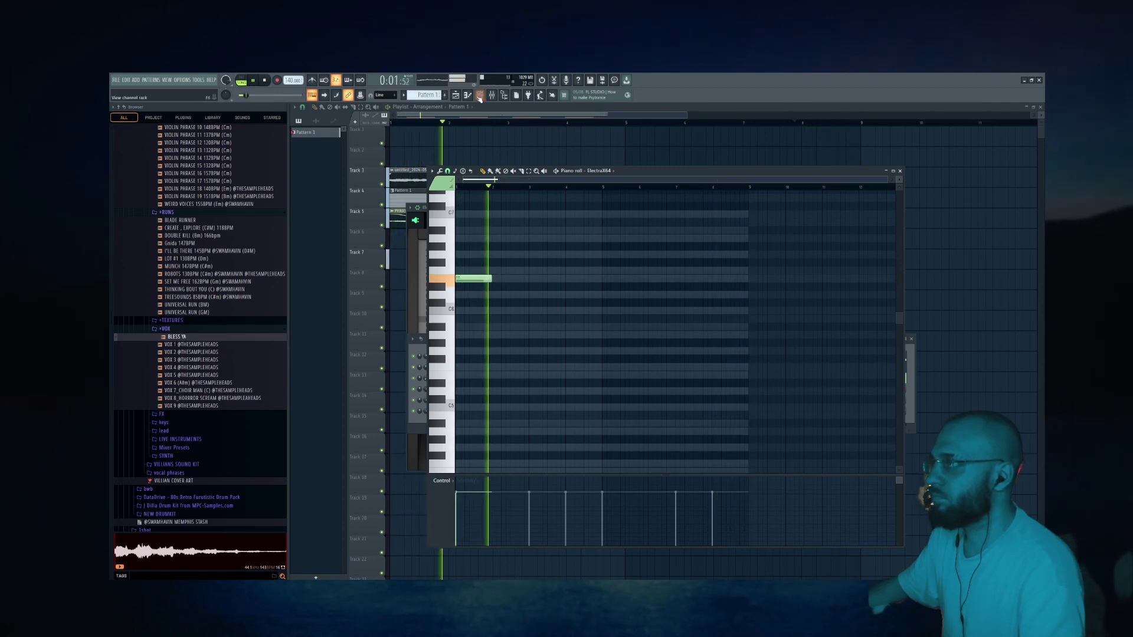
Step: Add Fruity Flanger to the ElectraX64 mixer track, Insert 7
key(space)
key(F6)
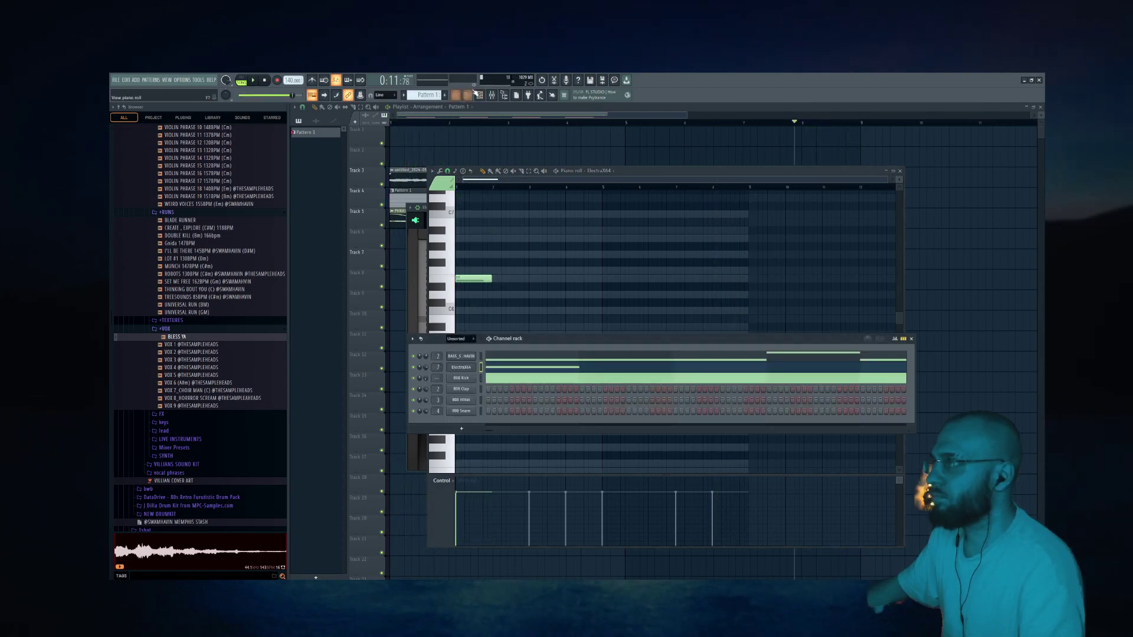
click(491, 95)
click(966, 439)
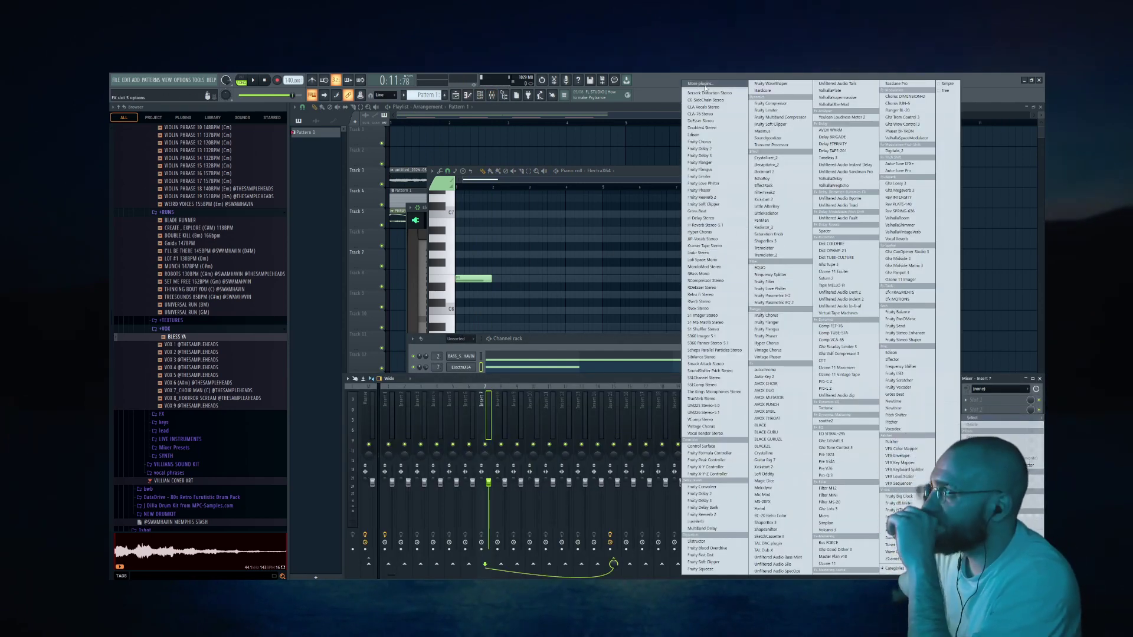
click(715, 162)
Step: Search the effect plugins for a delay, load Fruity Delay 3 in the following effect slot and audition it
click(966, 450)
mouse_move(973, 418)
click(702, 84)
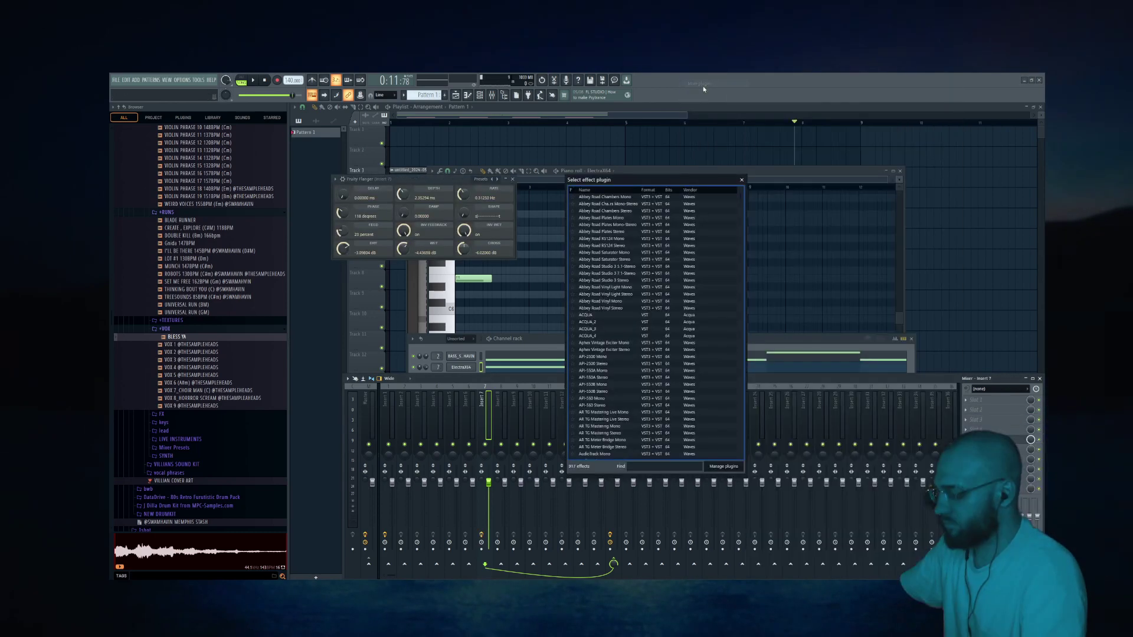
text(dela)
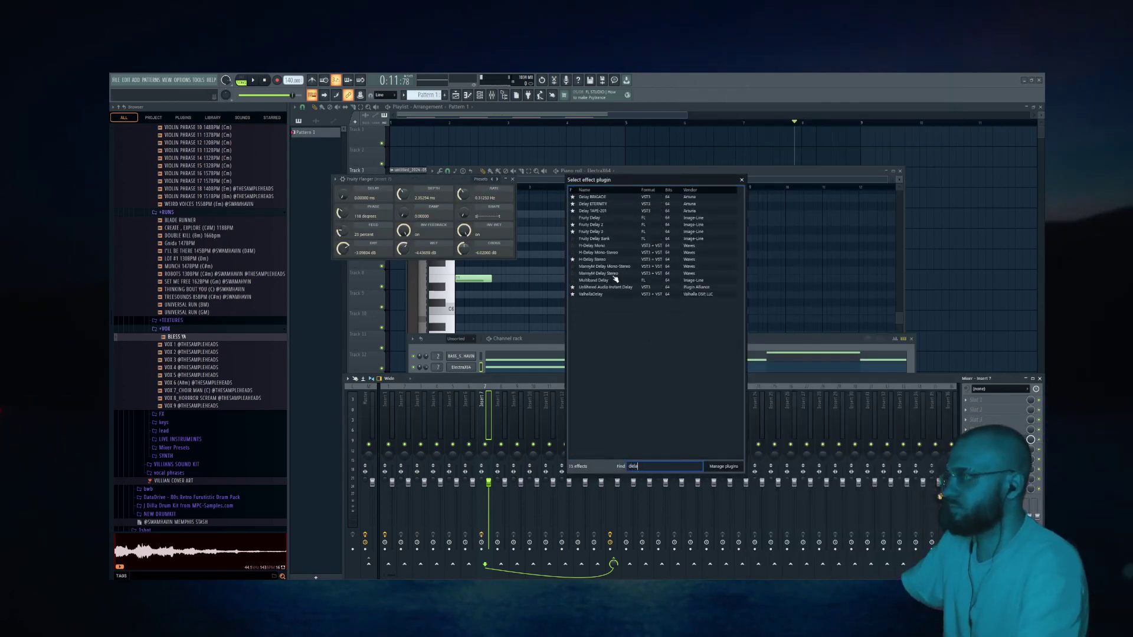
double_click(600, 232)
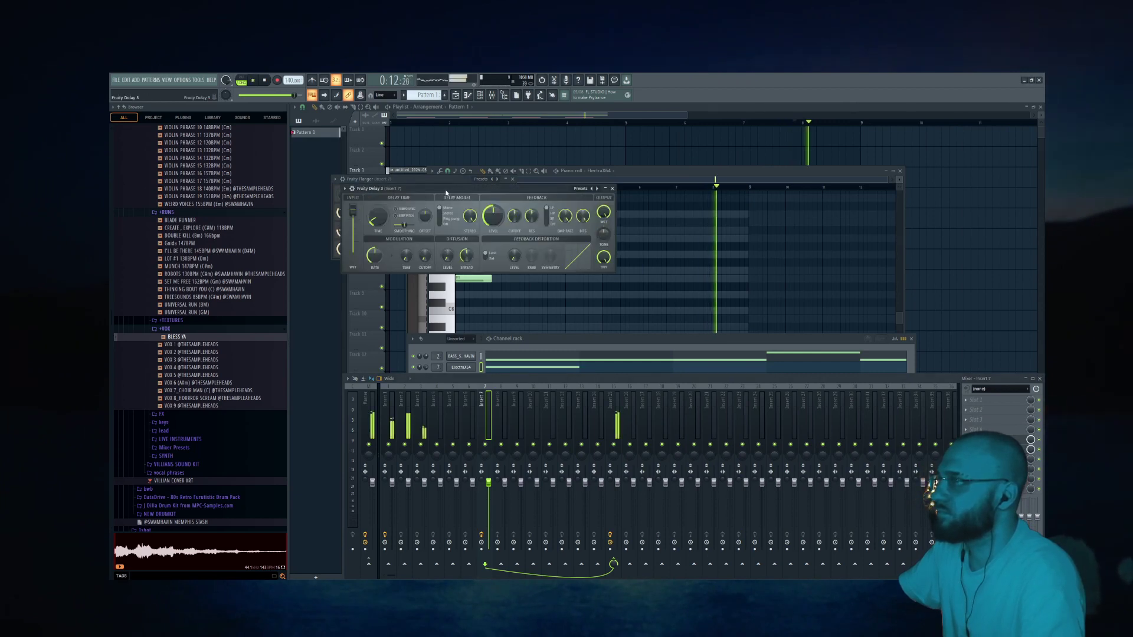
drag(446, 193, 468, 204)
click(254, 80)
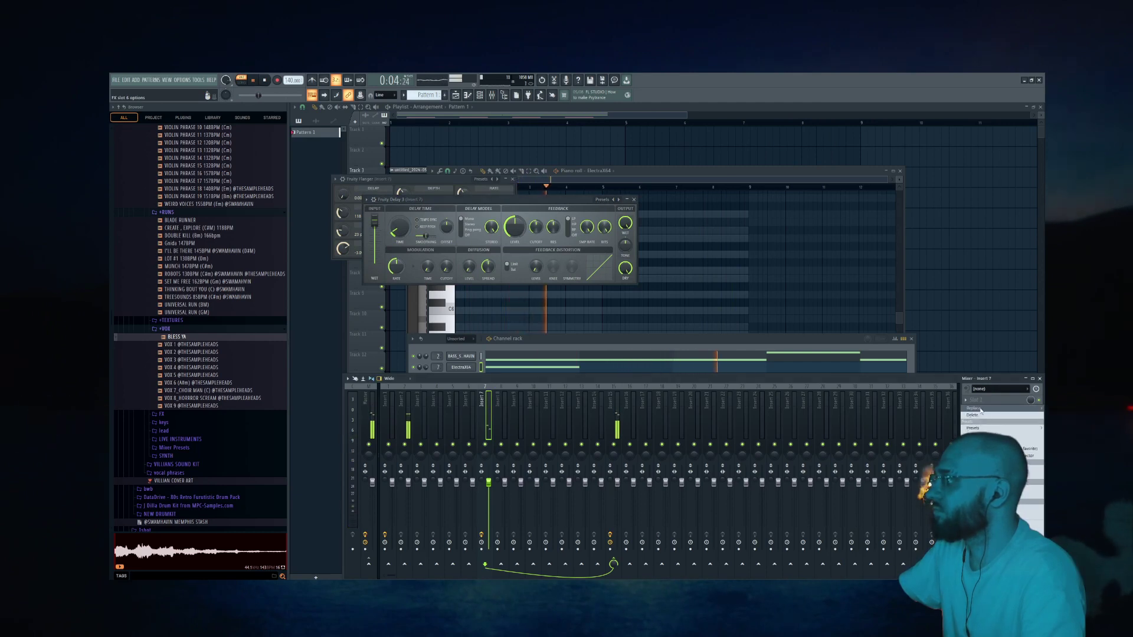
Step: Replace Fruity Delay 3 with Fruity Delay 2, set its feedback mode to ping pong and play the part
mouse_move(980, 411)
click(718, 150)
key(space)
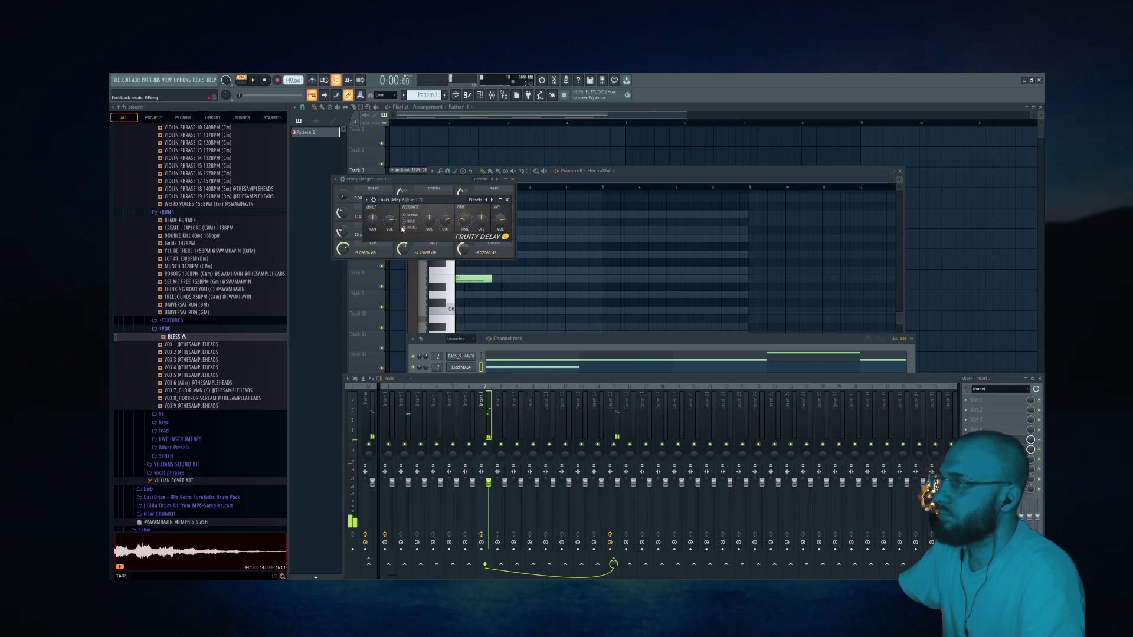
key(space)
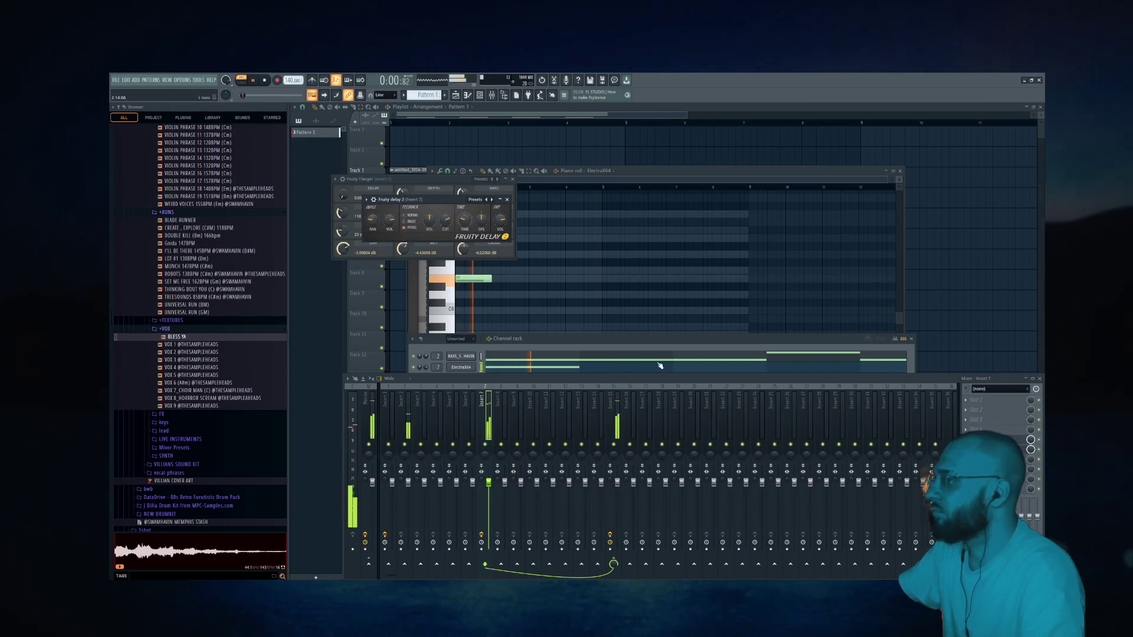
Step: Audition the ElectraX64 part with its new effects and lower its channel volume
right_click(418, 368)
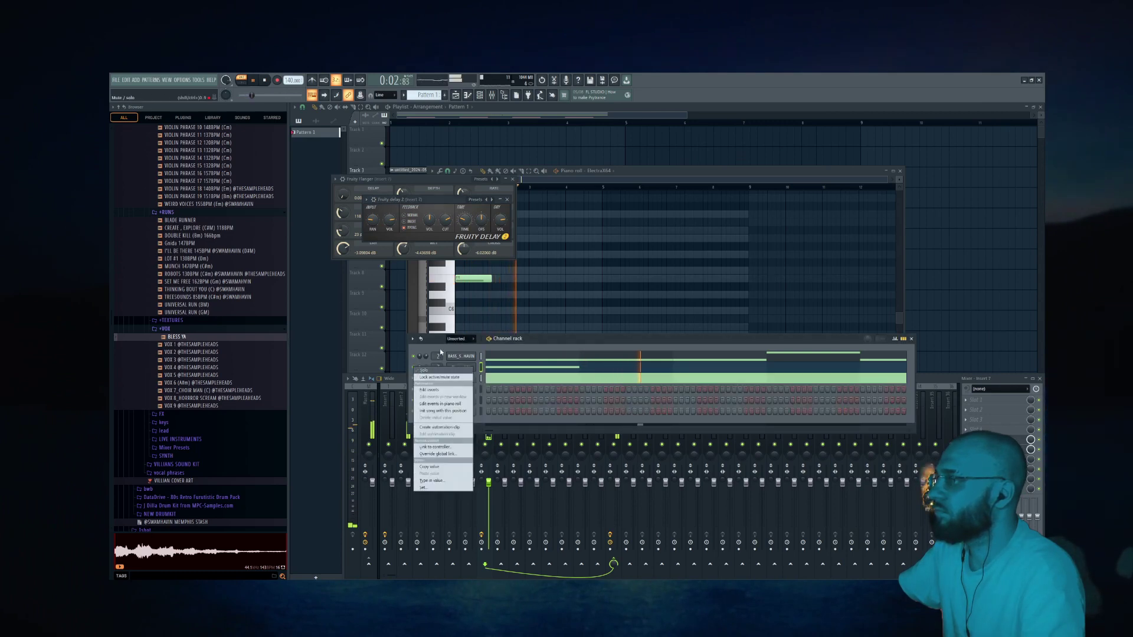
click(439, 350)
key(space)
click(1040, 444)
key(space)
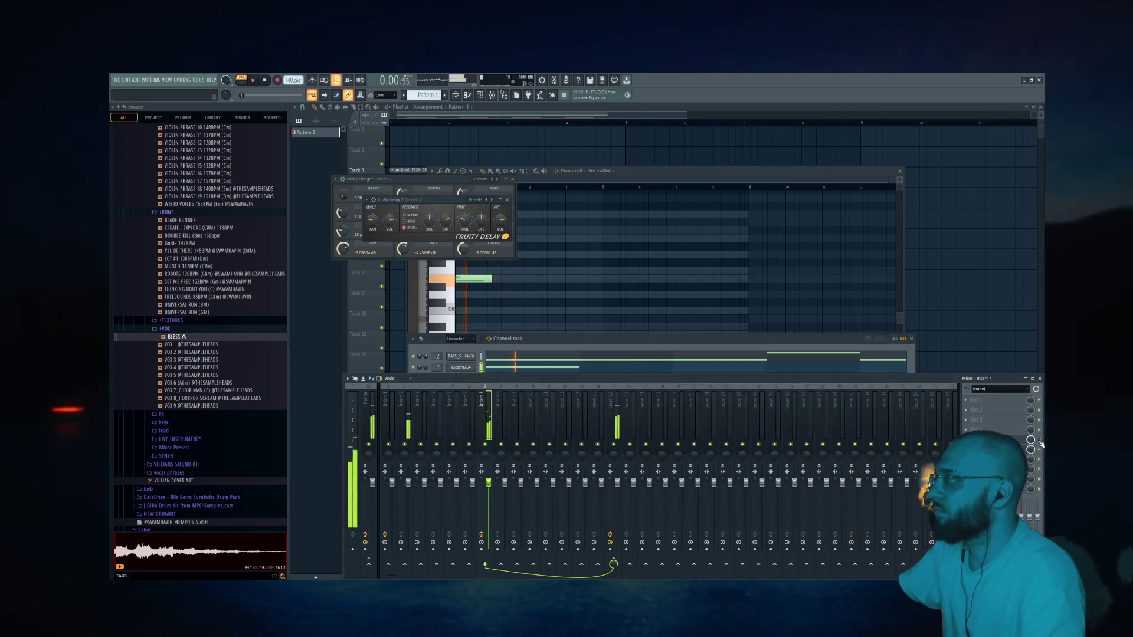
click(480, 95)
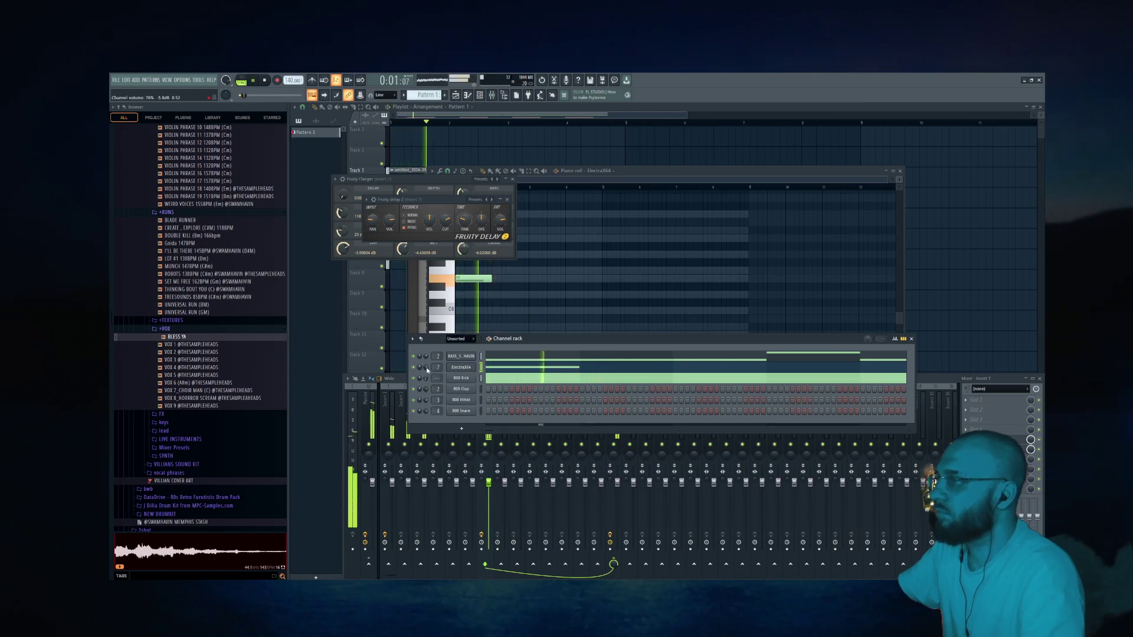
drag(428, 370, 427, 390)
key(space)
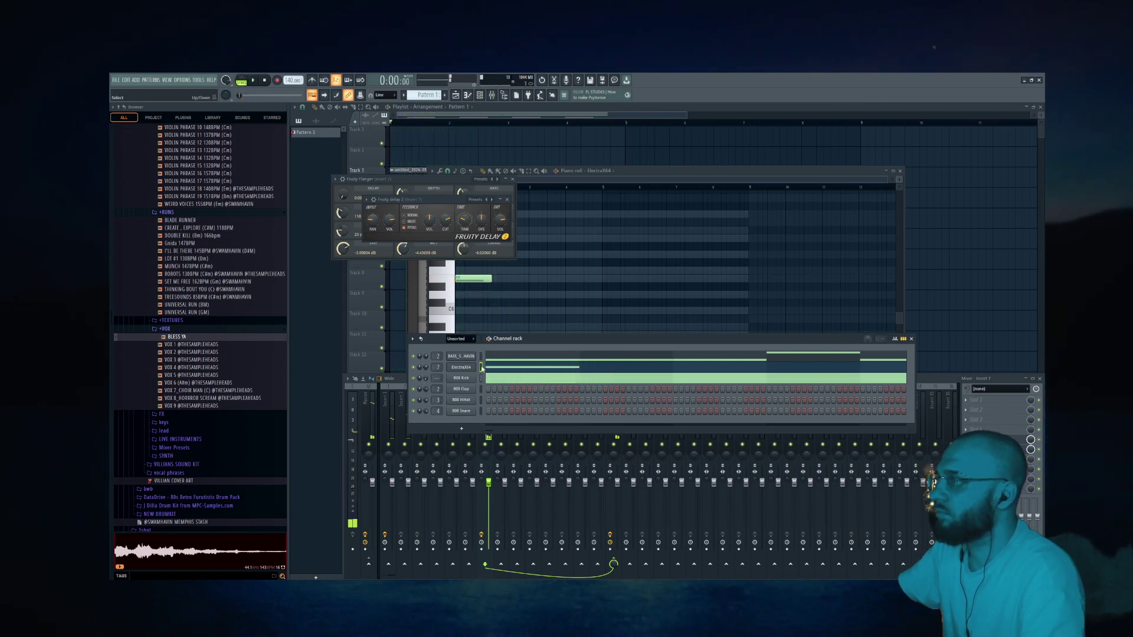
Step: Lower the one-bar ElectraX64 note by two semitones and play it back
click(455, 329)
key(space)
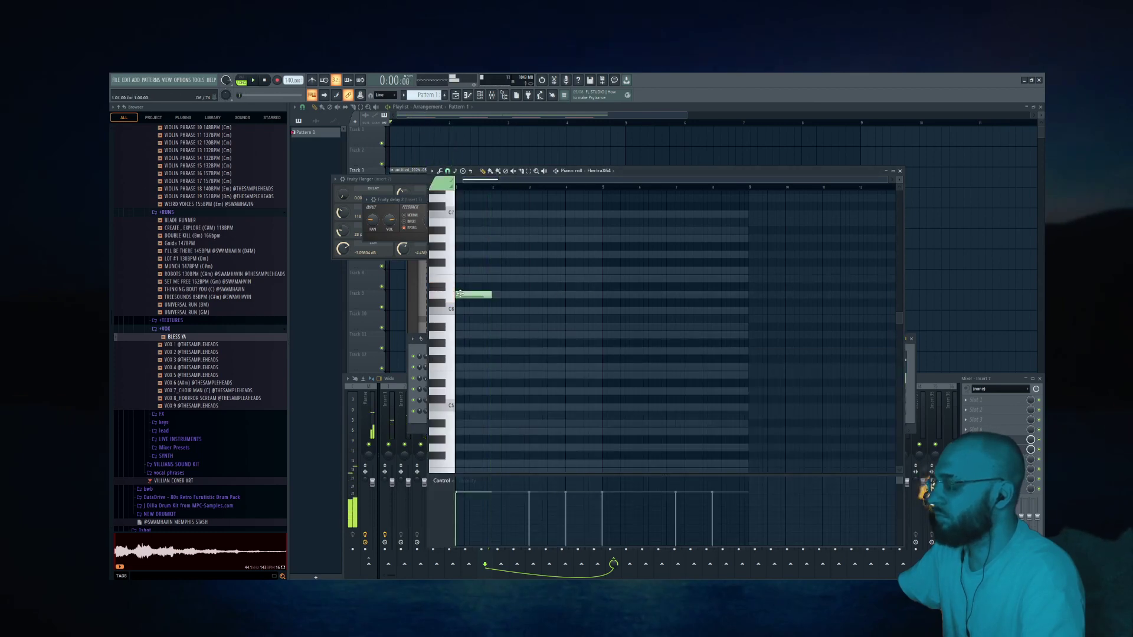
key(space)
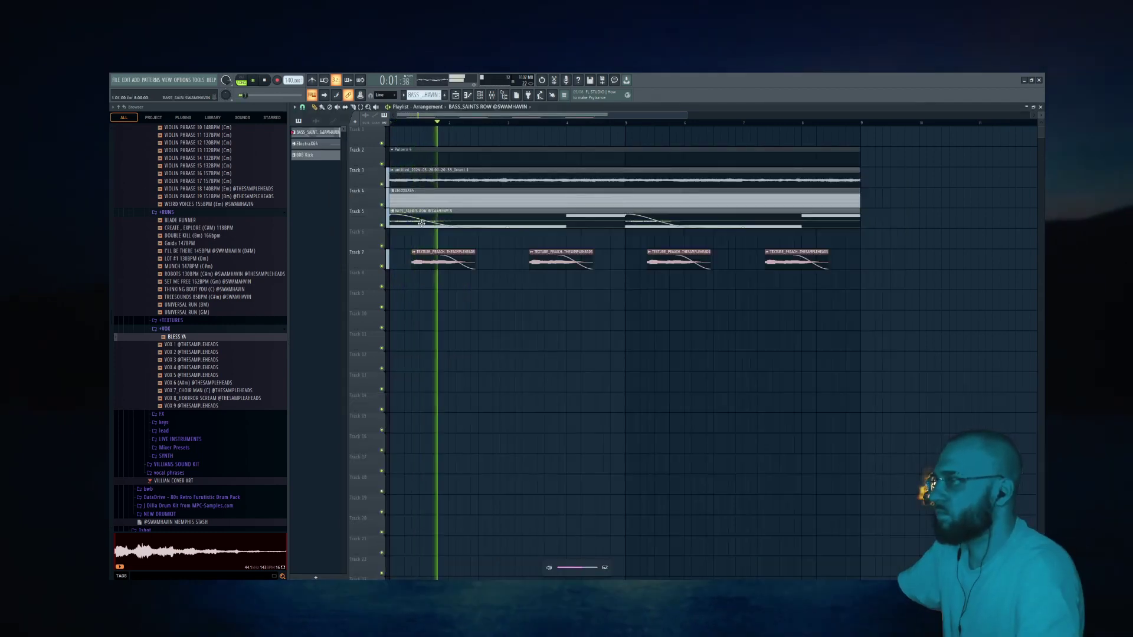
Step: Move the bass clip to Track 9 and the 808 Kick clip to Track 12, and mute Track 12
drag(421, 224, 398, 320)
drag(407, 202, 419, 363)
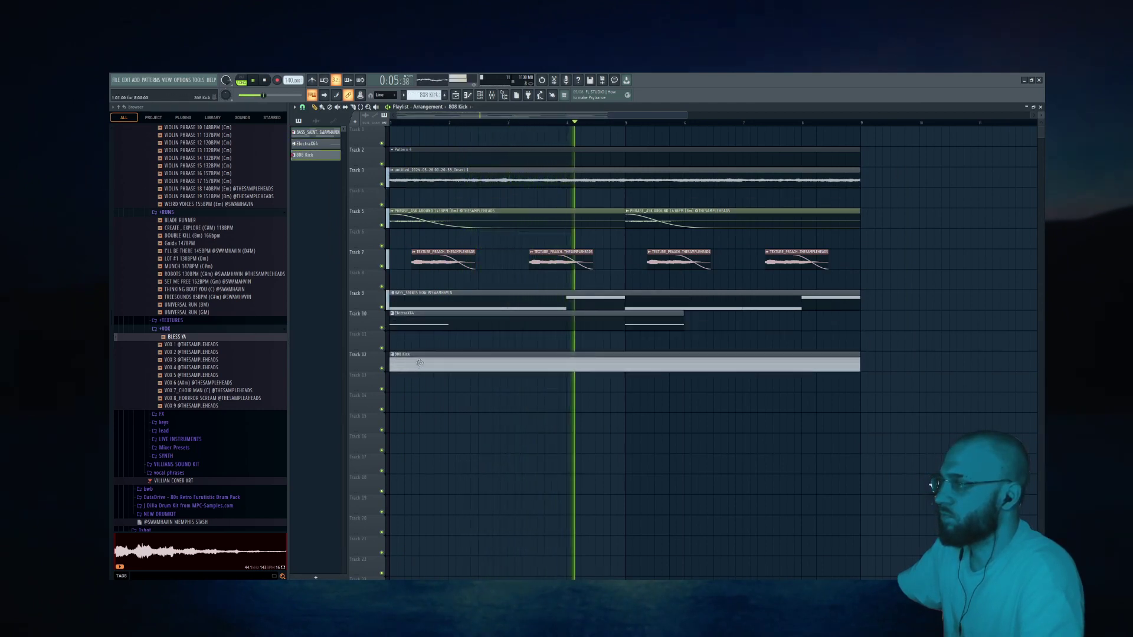
click(381, 368)
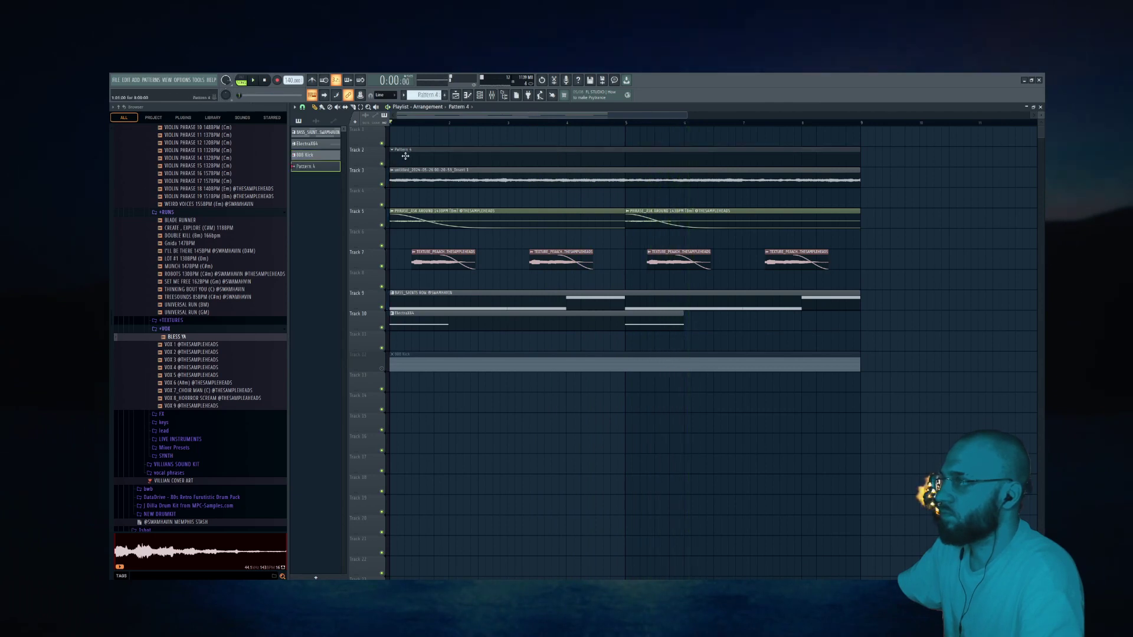
Step: Duplicate the whole eight-bar arrangement into bars 9 to 16
double_click(405, 156)
scroll(407, 171, down, 2)
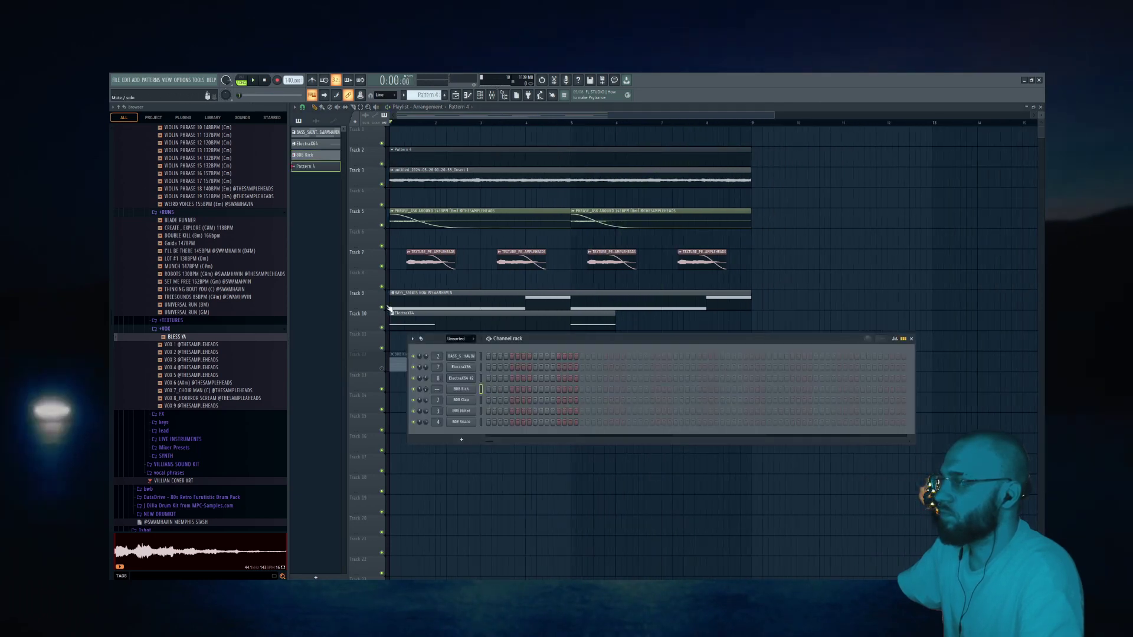
key(F6)
key(ctrl+a)
key(ctrl+b)
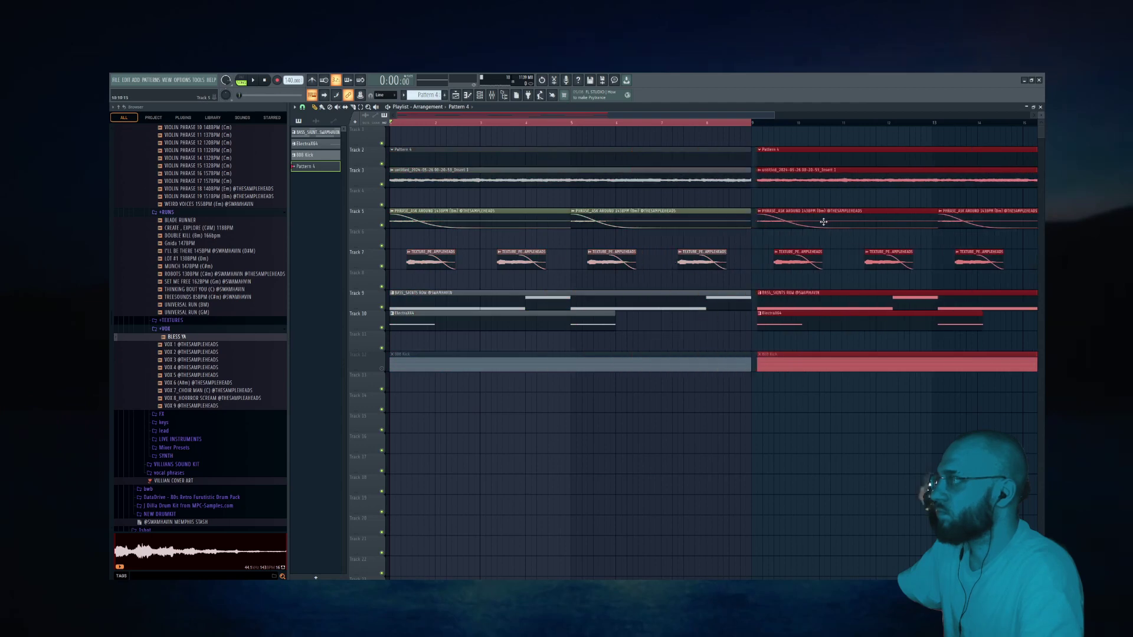
scroll(822, 223, down, 2)
Step: Delete the phrase, texture and bass clips from the duplicated section in bars 9 to 16
right_click(670, 215)
right_click(731, 217)
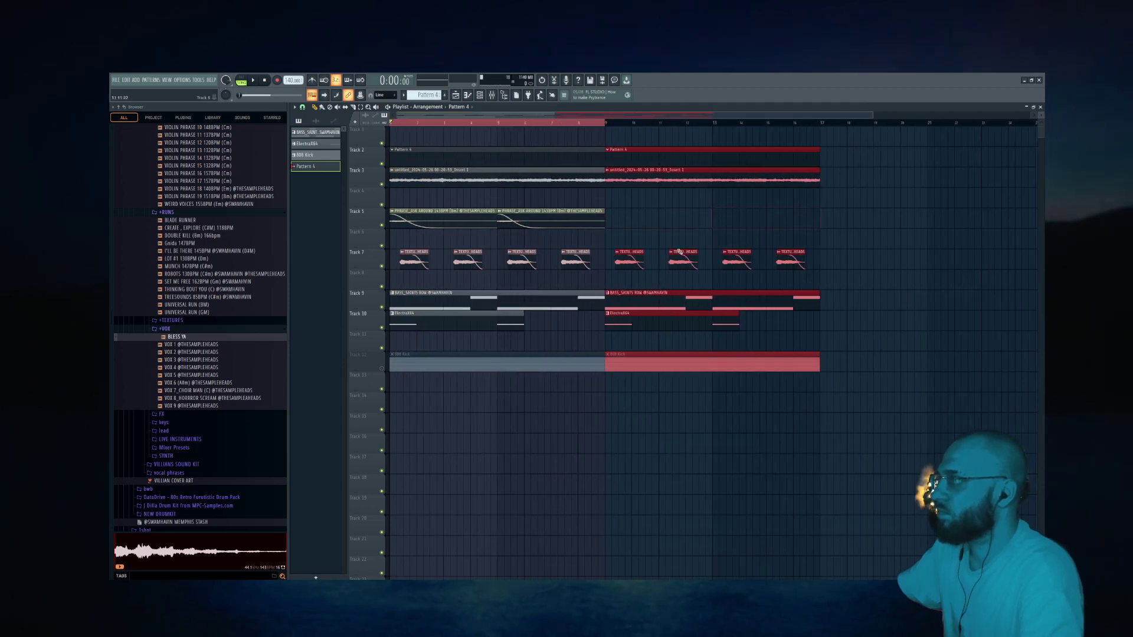
right_click(618, 254)
click(625, 248)
right_click(629, 253)
right_click(686, 256)
right_click(737, 256)
right_click(790, 257)
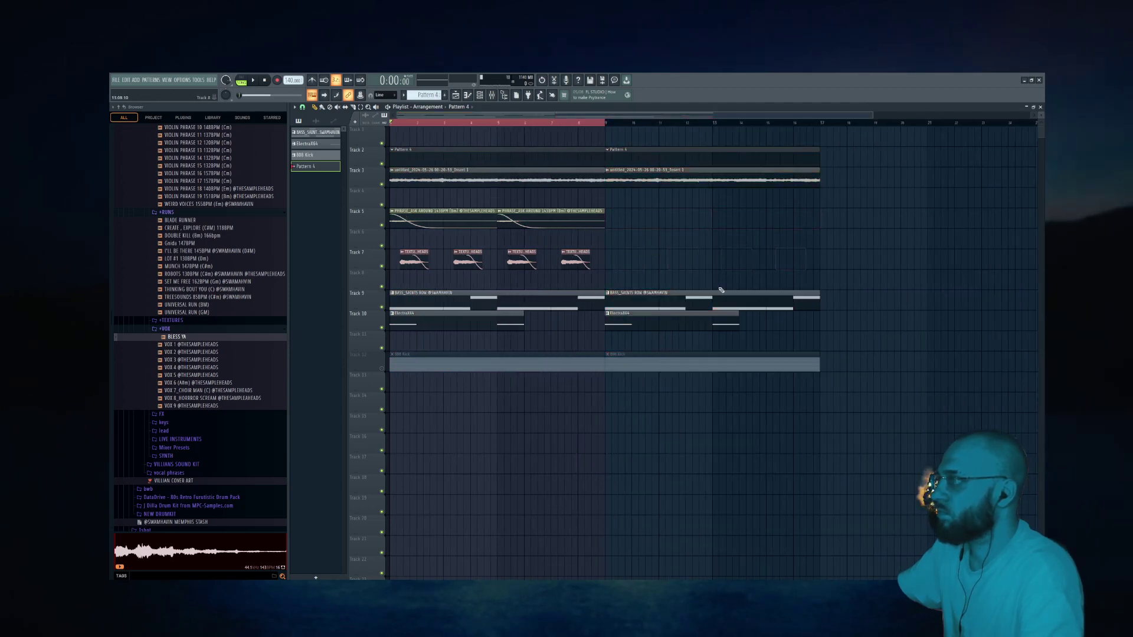
right_click(719, 292)
Step: Loop playback over bars 9 to 16 and unmute the 808 Kick clips on Track 12
drag(607, 124, 776, 140)
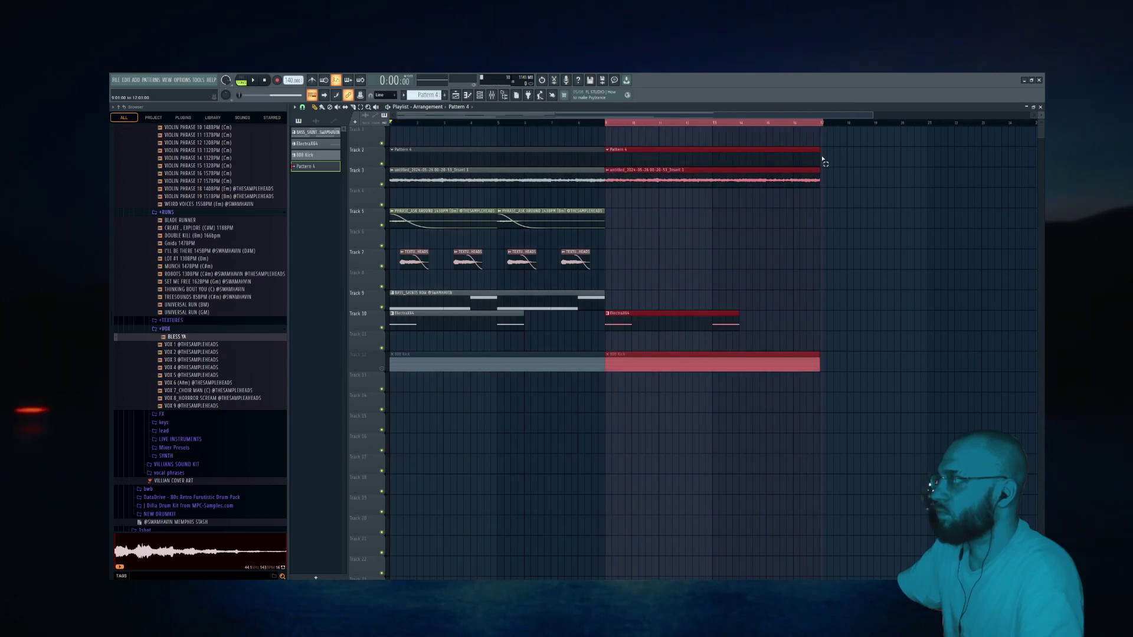
key(space)
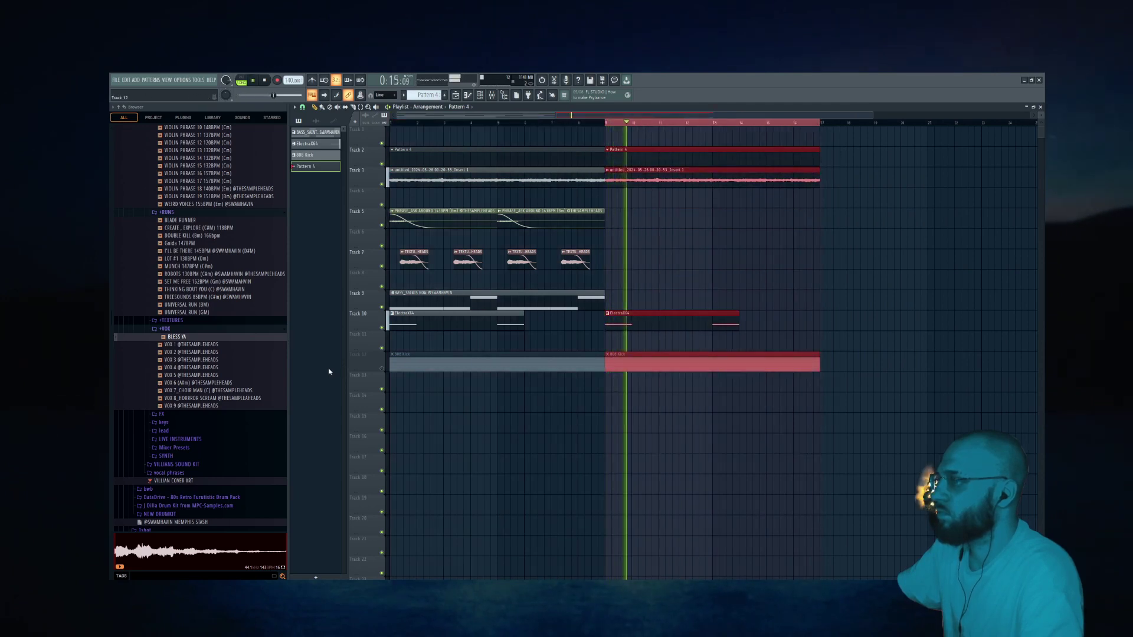
click(381, 369)
Step: Open the 808 Kick pattern's notes, stop playback and show the channel rack
double_click(527, 366)
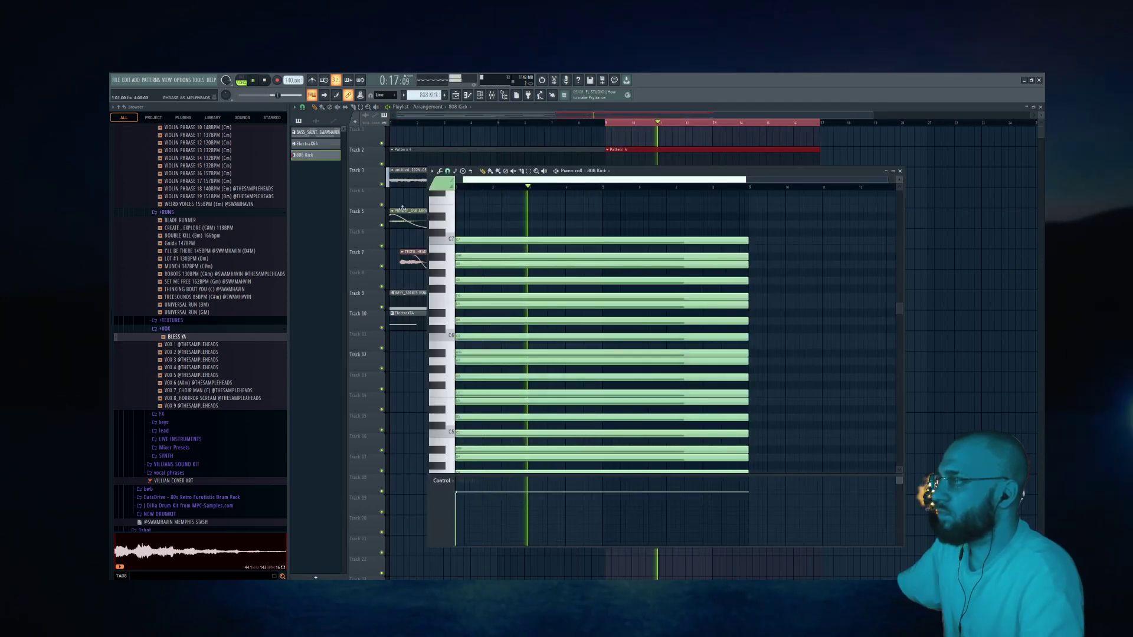
key(space)
click(480, 95)
Step: Browse the sample library to the Hats folder of Stash #1 and audition several hi-hat samples
scroll(190, 264, up, 15)
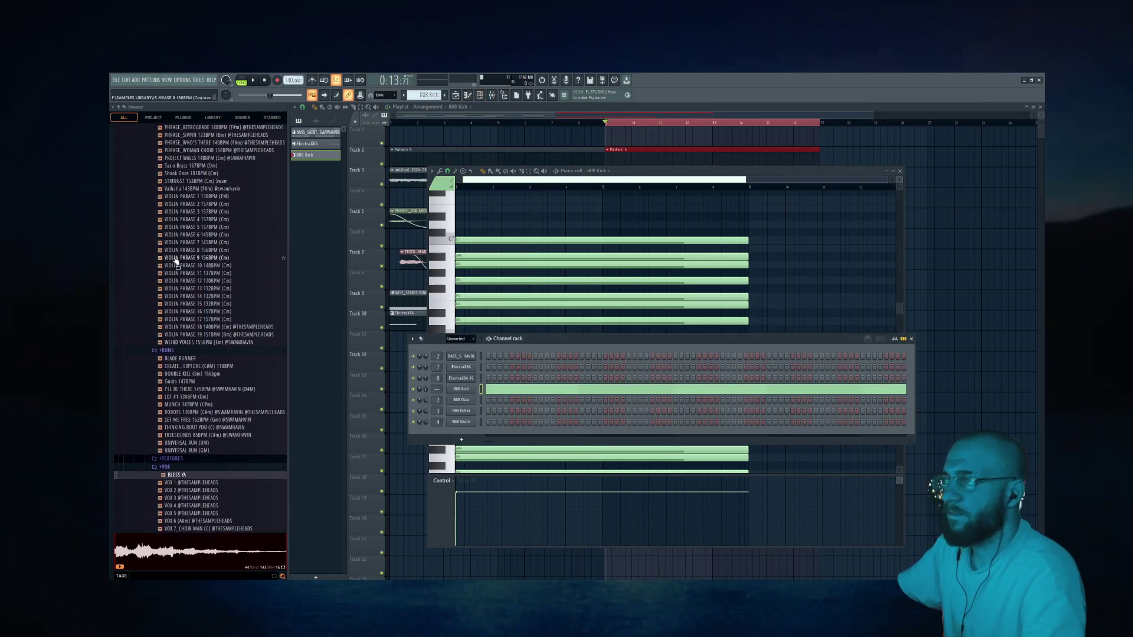
scroll(190, 265, up, 10)
click(176, 322)
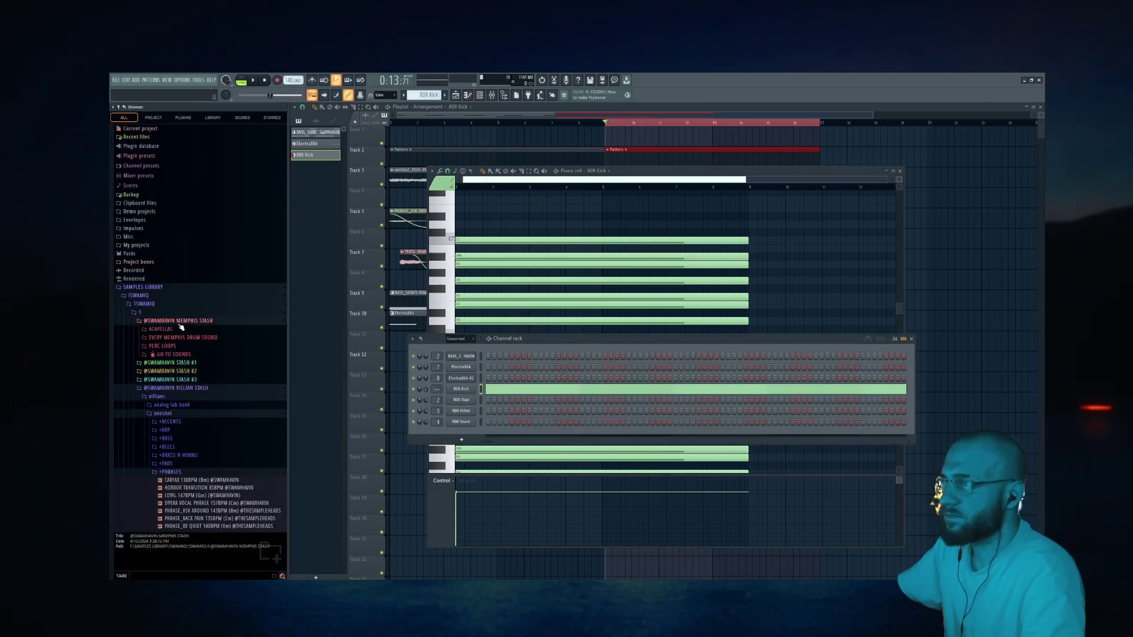
click(179, 323)
click(179, 330)
scroll(176, 323, down, 4)
click(156, 326)
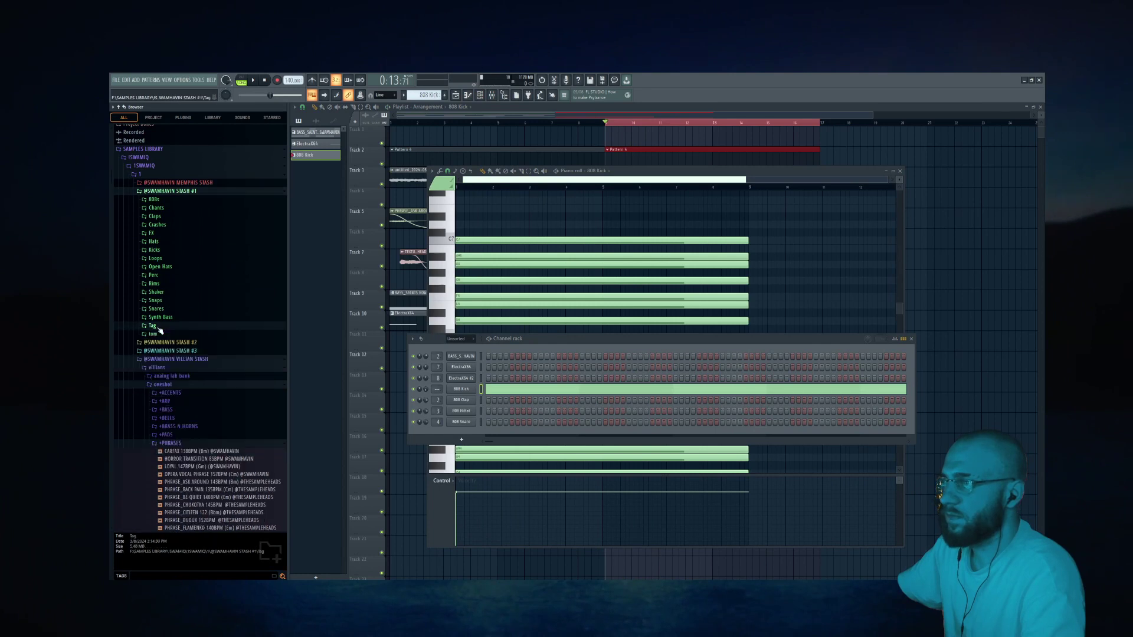
click(162, 244)
click(170, 285)
click(172, 292)
click(171, 316)
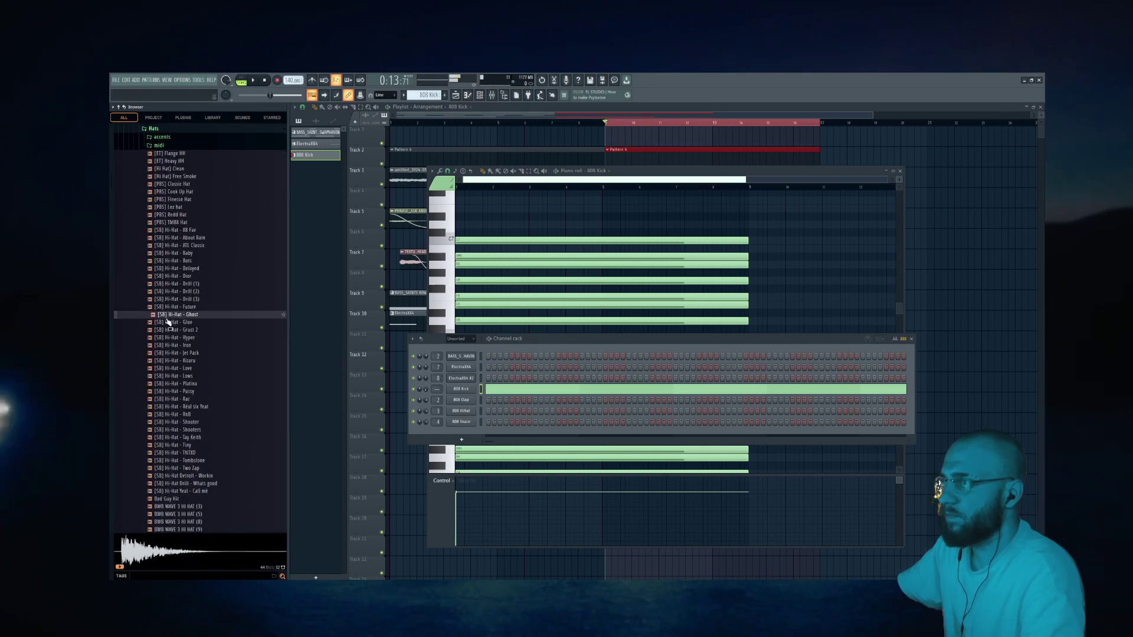
Step: Add the [SB] Hi-Hat - Hyper sample as a new channel, fill every second step and play it
drag(176, 337, 182, 343)
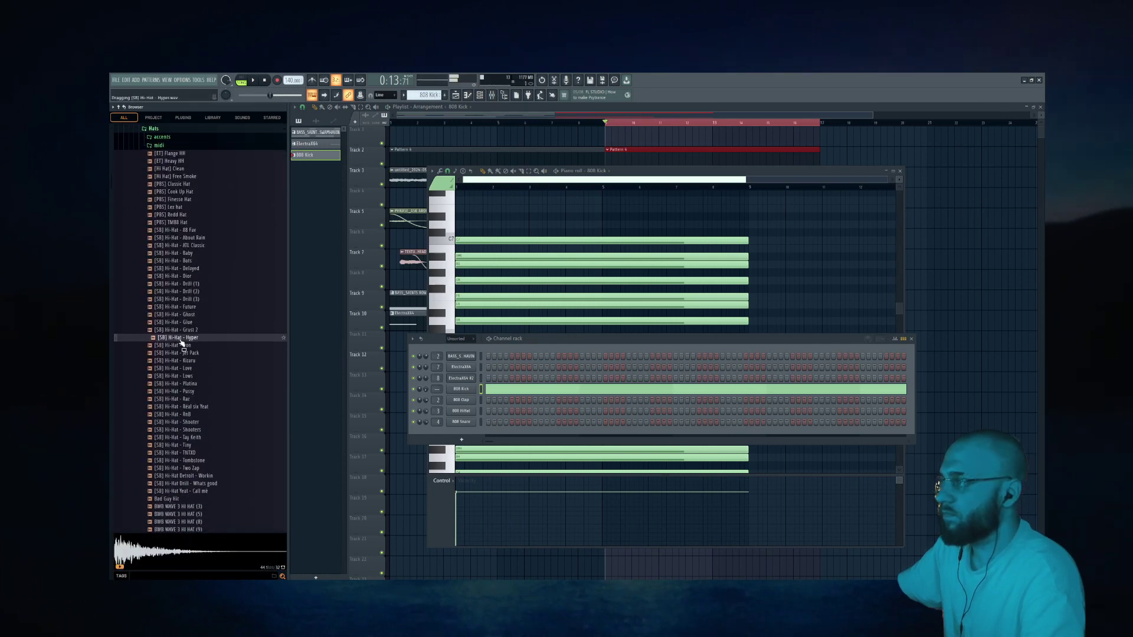
drag(473, 433, 471, 433)
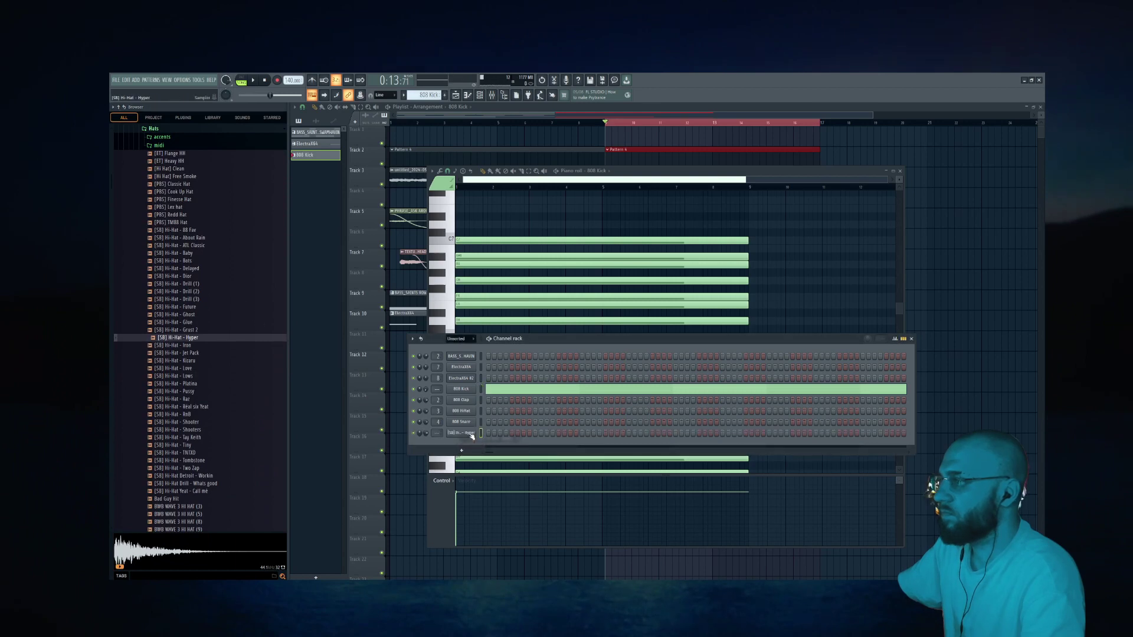
right_click(474, 432)
click(549, 454)
key(space)
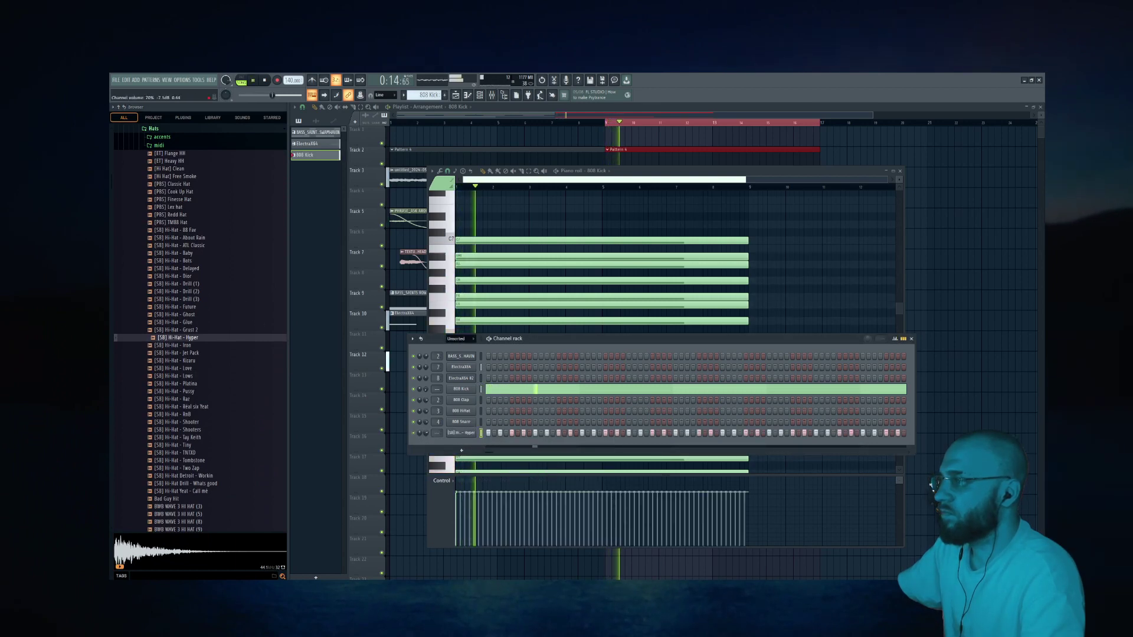
Step: Audition other hi-hat samples and replace the Hyper channel's sample with [SB] Hi-Hat - Real six Yeat
scroll(172, 374, down, 4)
key(space)
click(177, 361)
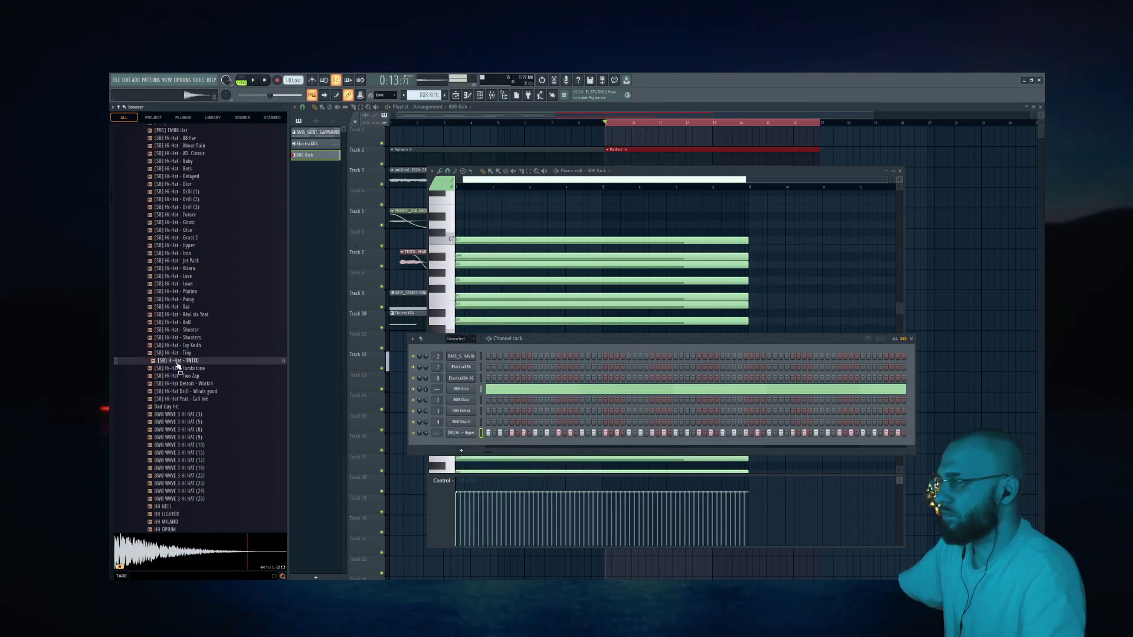
click(182, 353)
click(193, 330)
click(196, 316)
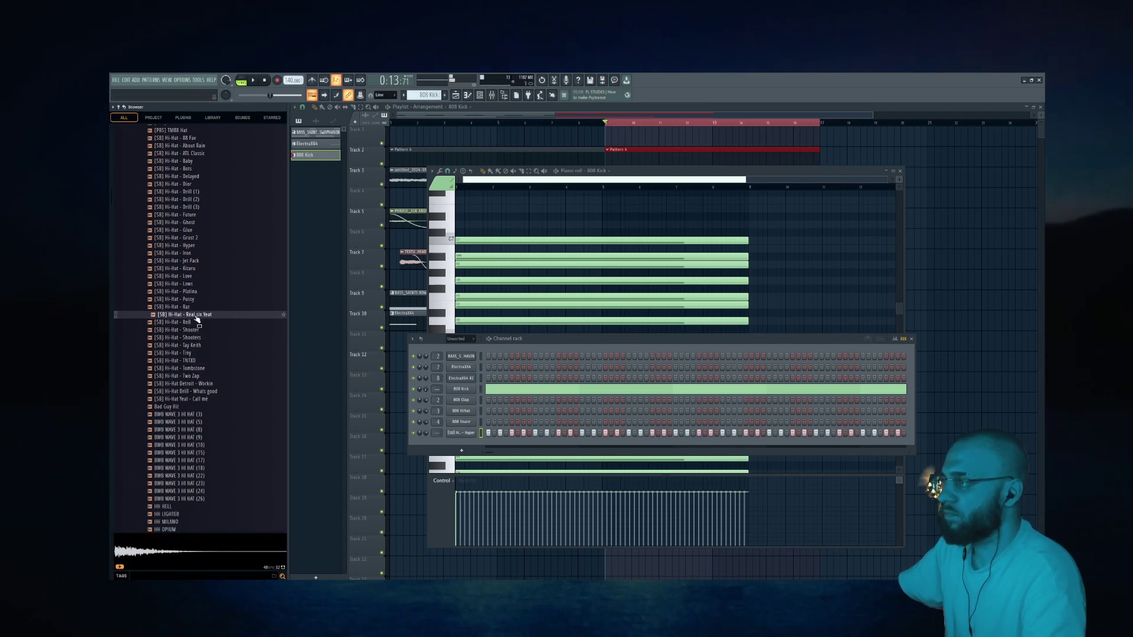
click(452, 434)
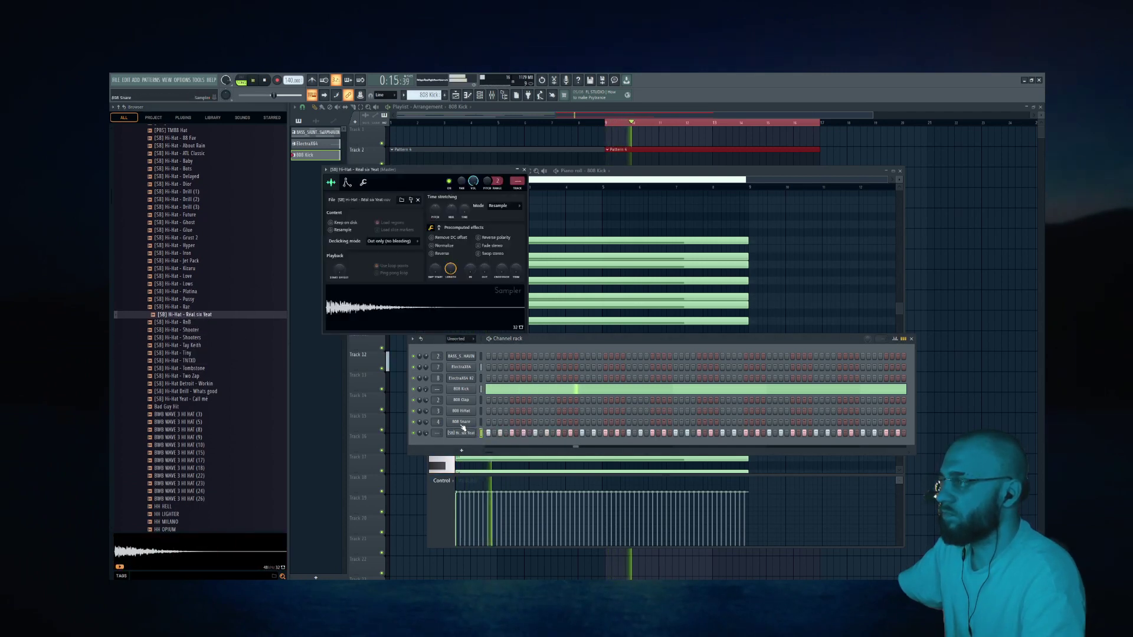
Step: Open the midi subfolder inside Hats, look through its hi-hat MIDI patterns and stop playback
click(177, 207)
scroll(171, 254, up, 8)
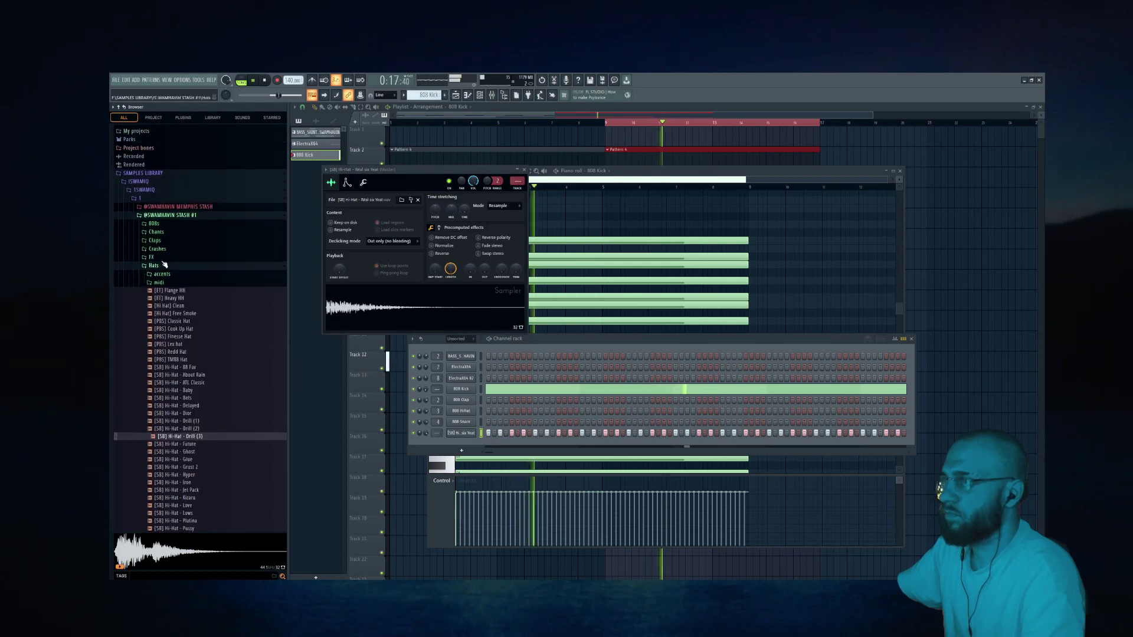
click(163, 287)
scroll(175, 294, down, 8)
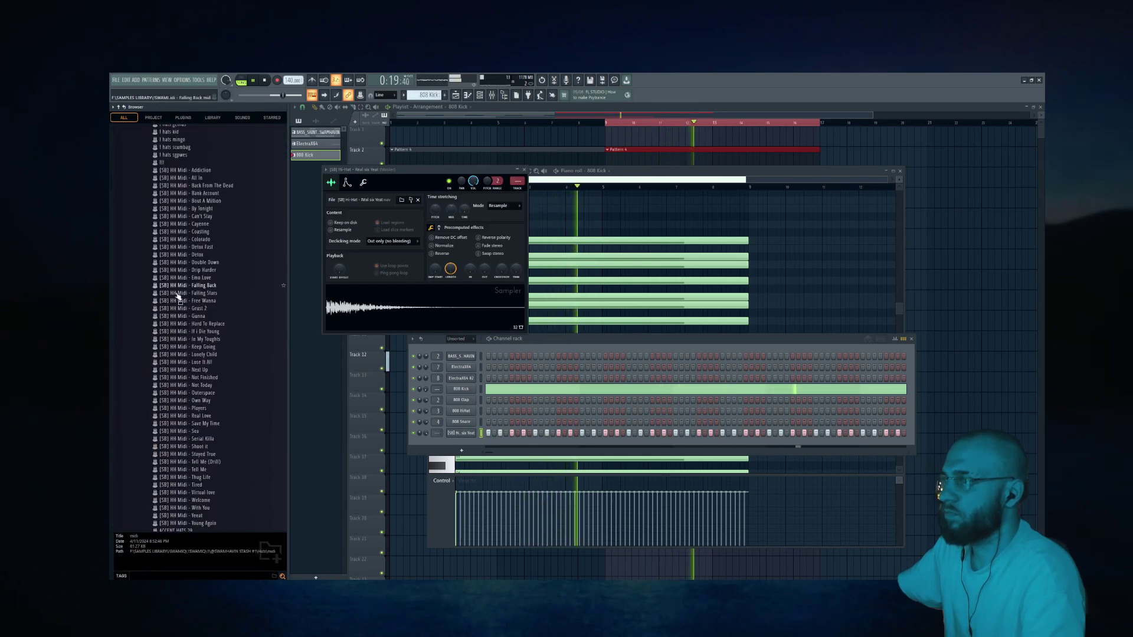
key(space)
scroll(178, 295, up, 5)
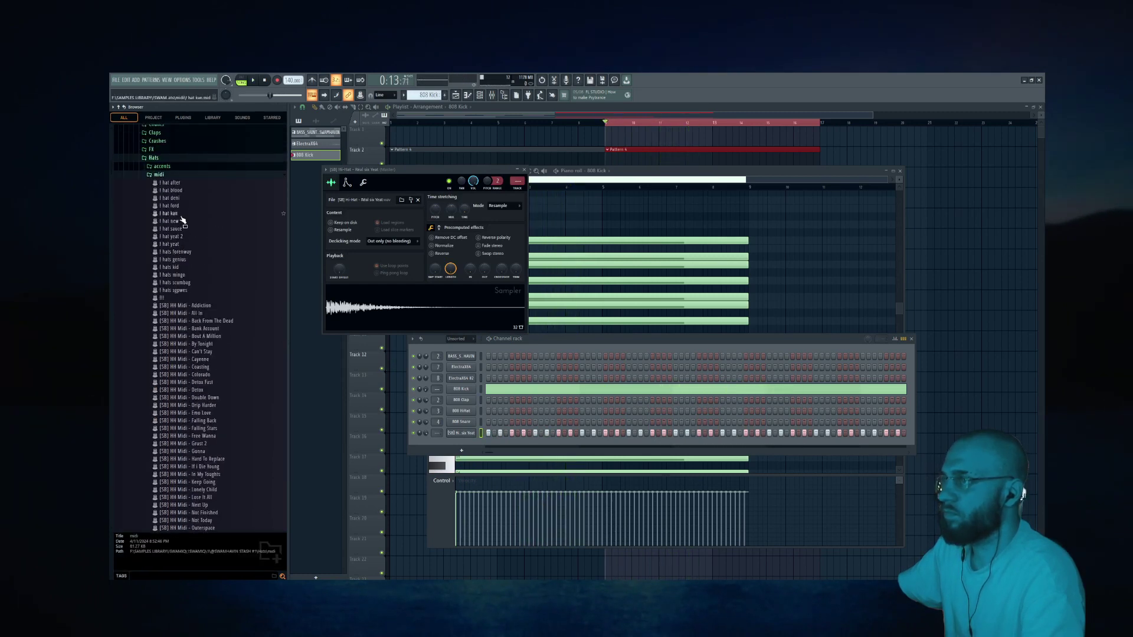
Step: Try the hats forreway, hat yeat 2 and hat yeat MIDI patterns on the hi-hat channel during playback
middle_click(178, 253)
click(630, 371)
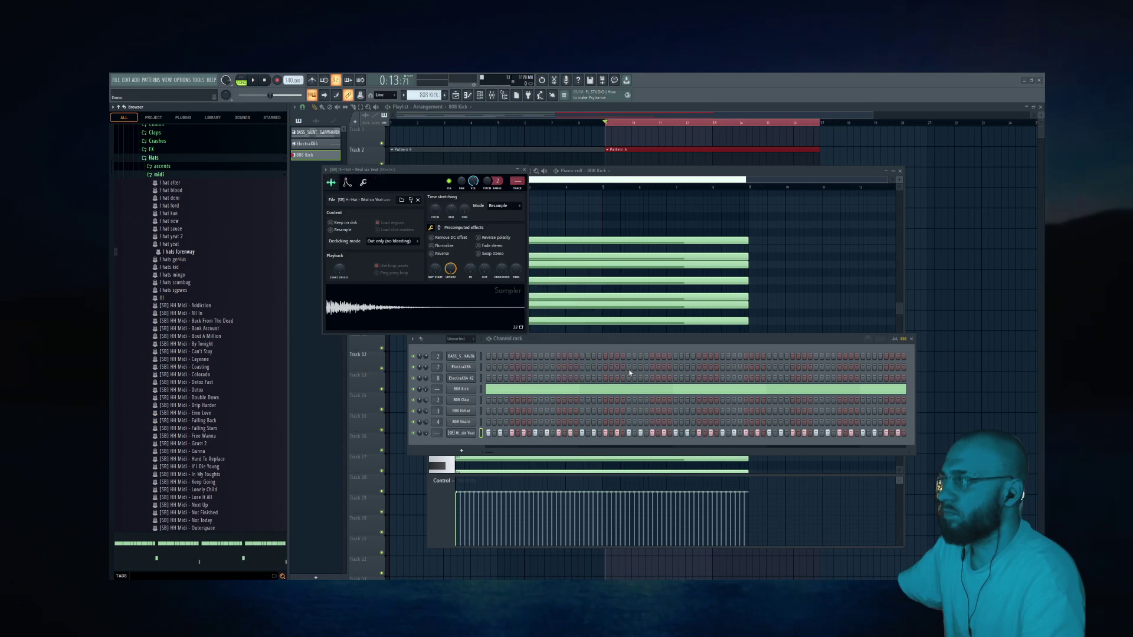
key(space)
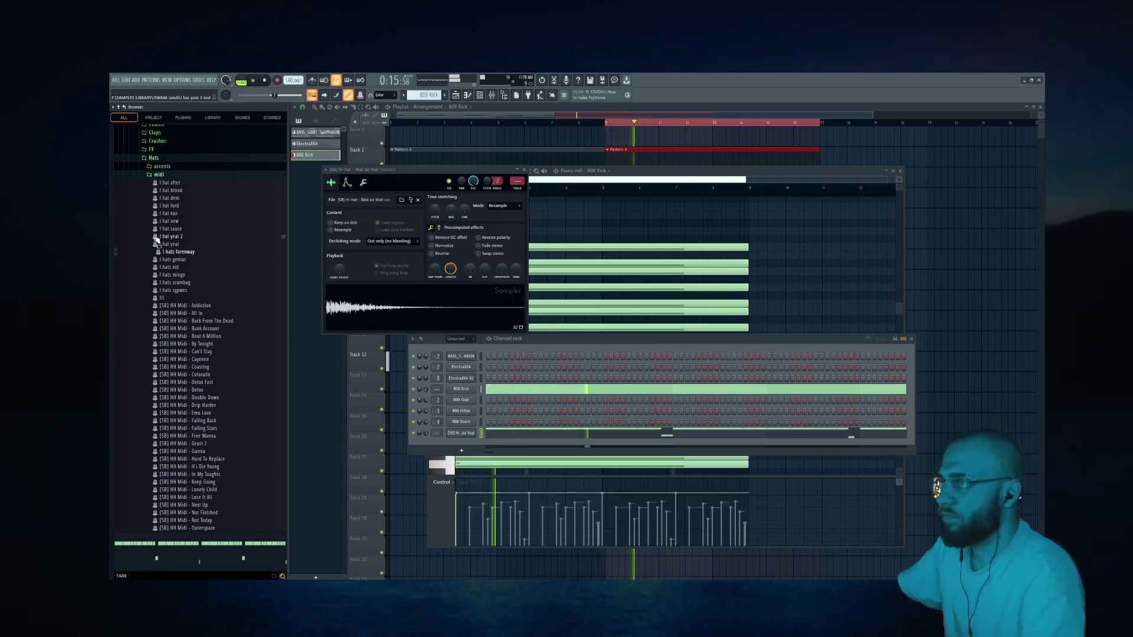
drag(157, 237, 485, 299)
click(642, 374)
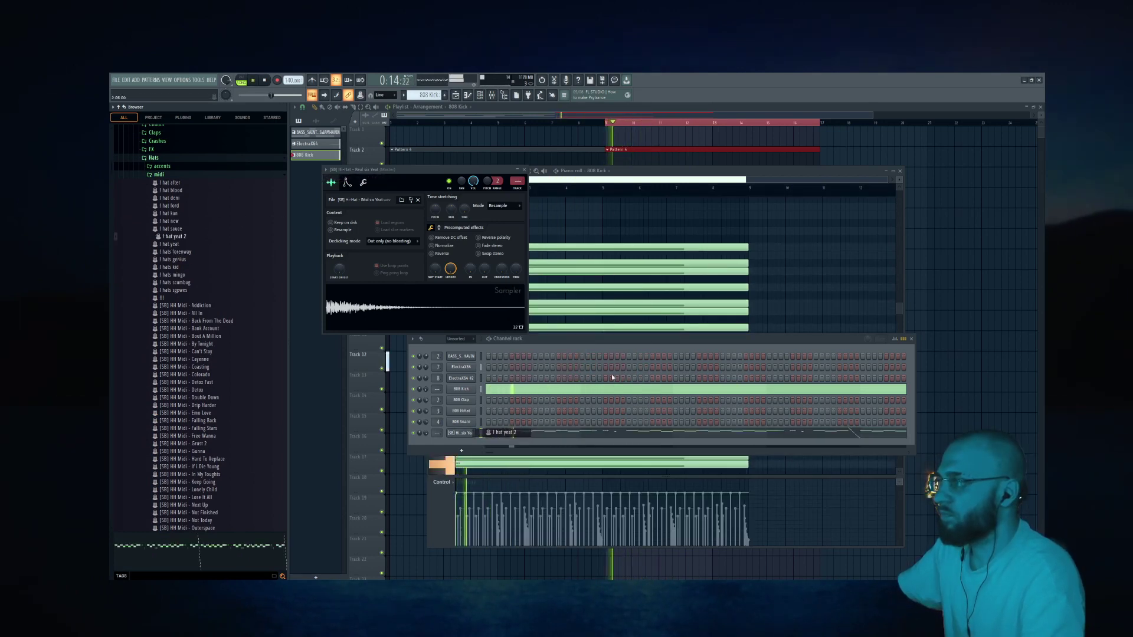
drag(170, 246, 485, 298)
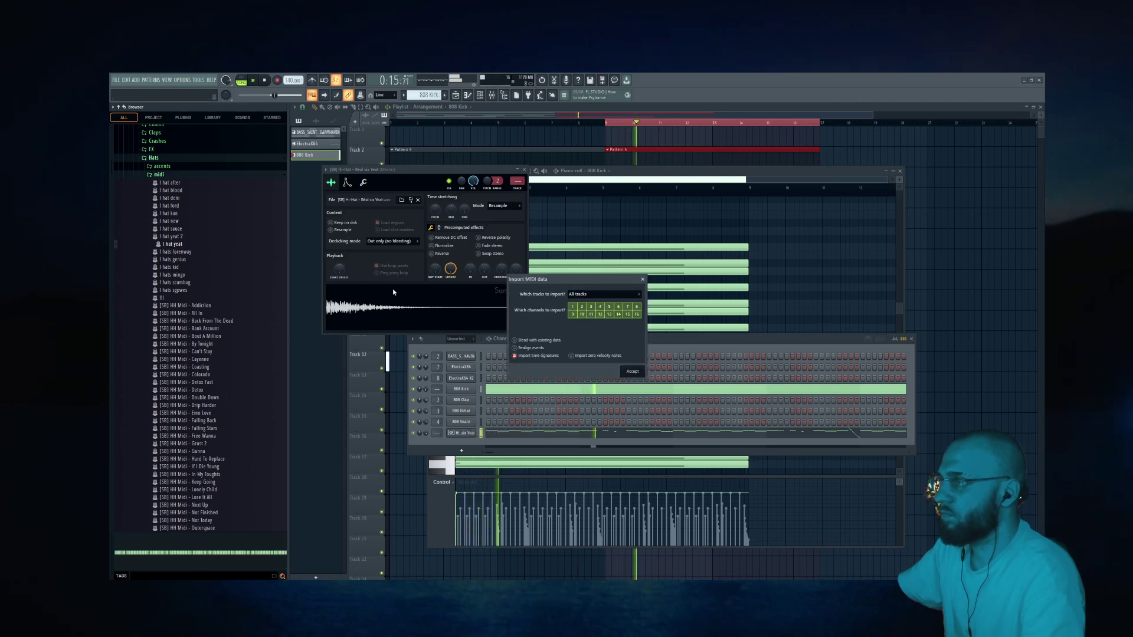
click(642, 374)
click(180, 252)
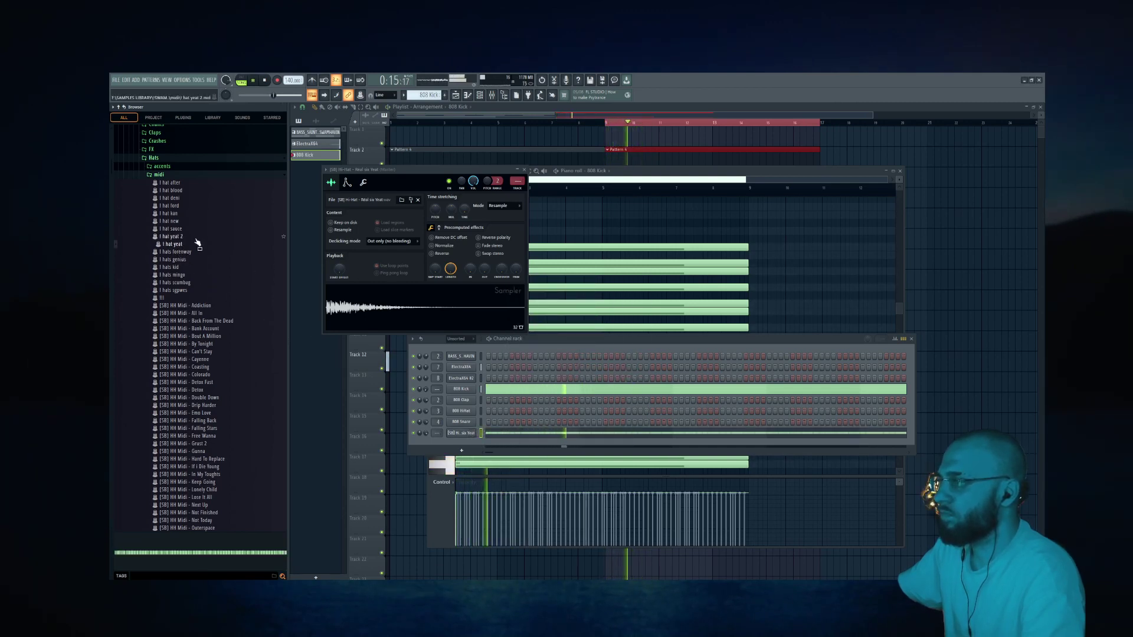
Step: Import all tracks of the hat yeat 2 MIDI pattern into the hi-hat channel and collapse the midi folder
middle_click(178, 239)
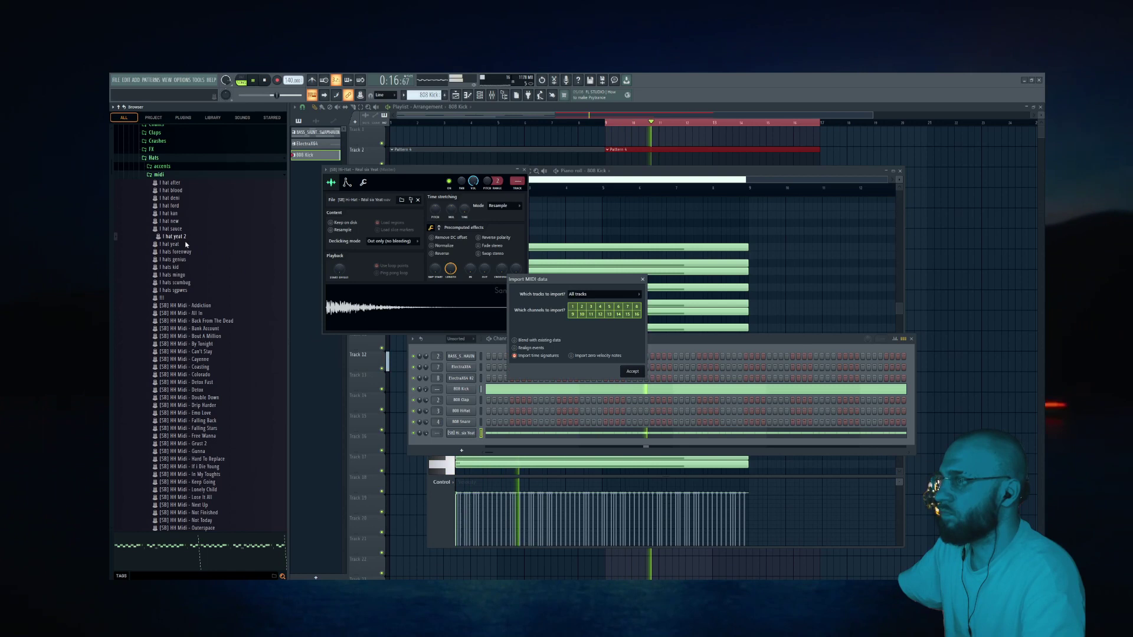
click(632, 372)
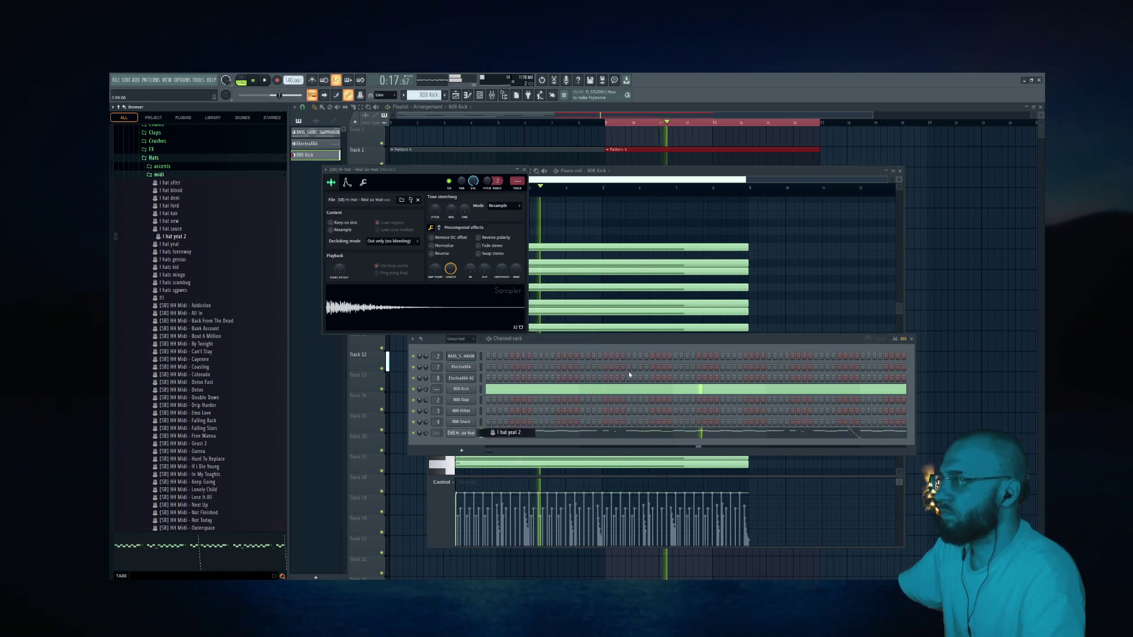
click(159, 175)
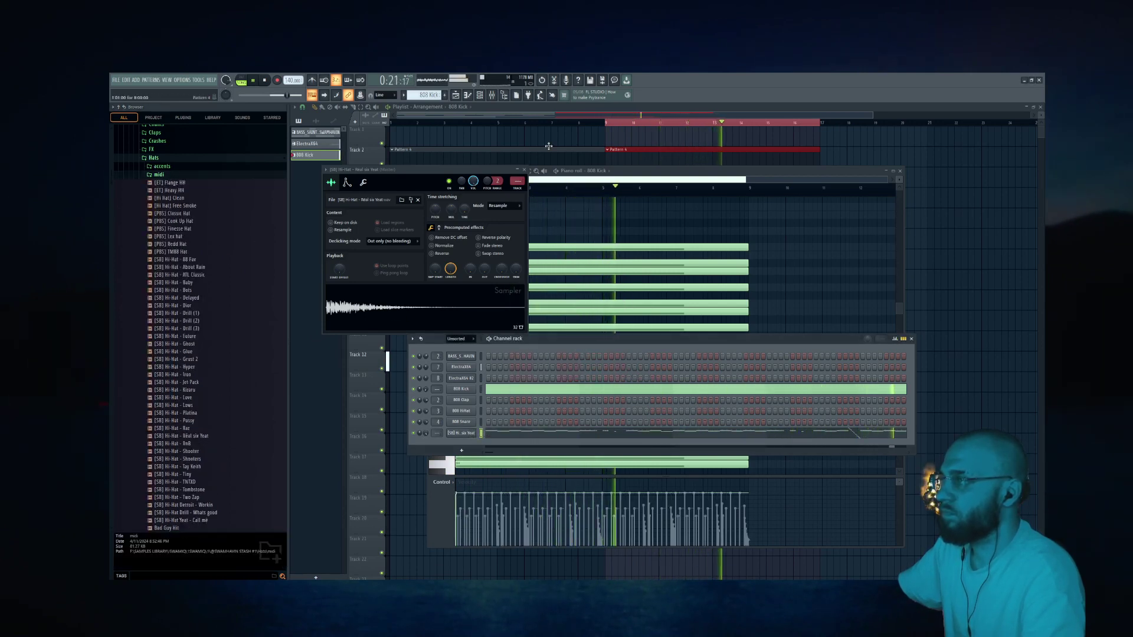
Step: Lower the volume of mixer Insert 15 slightly and set its SoundShifter Pitch Stereo to 2 semitones
click(502, 96)
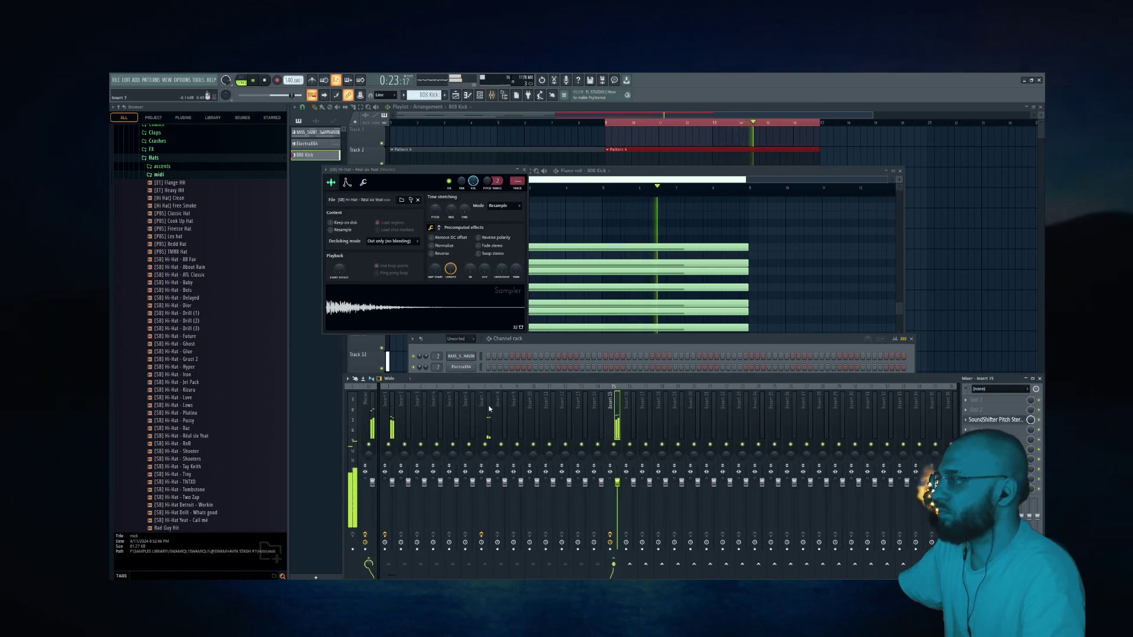
click(472, 413)
click(621, 483)
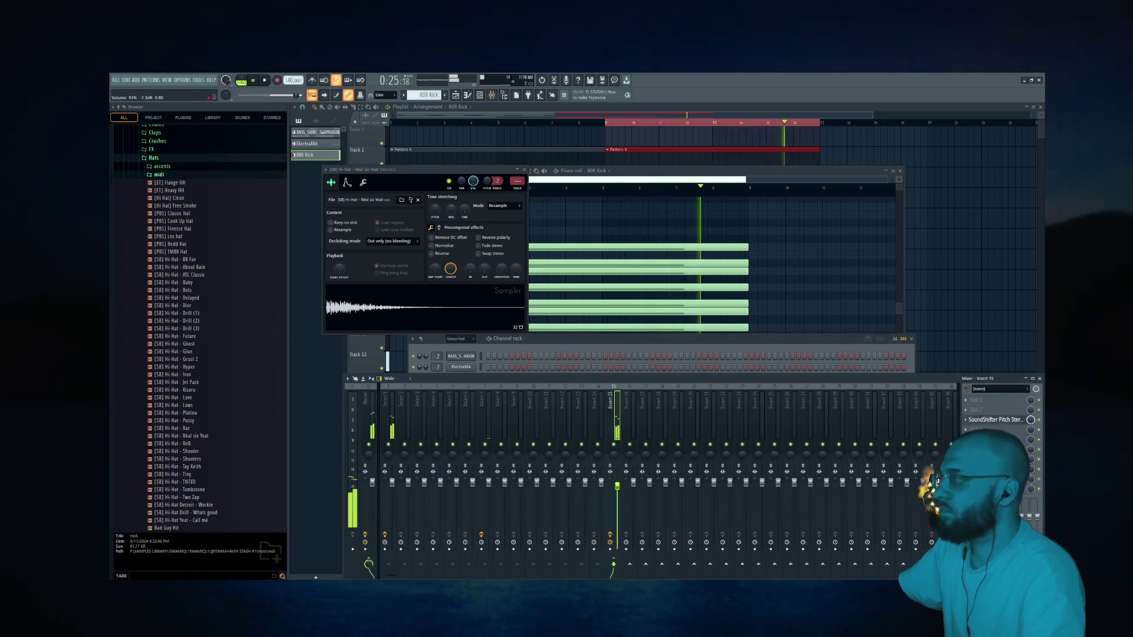
click(996, 420)
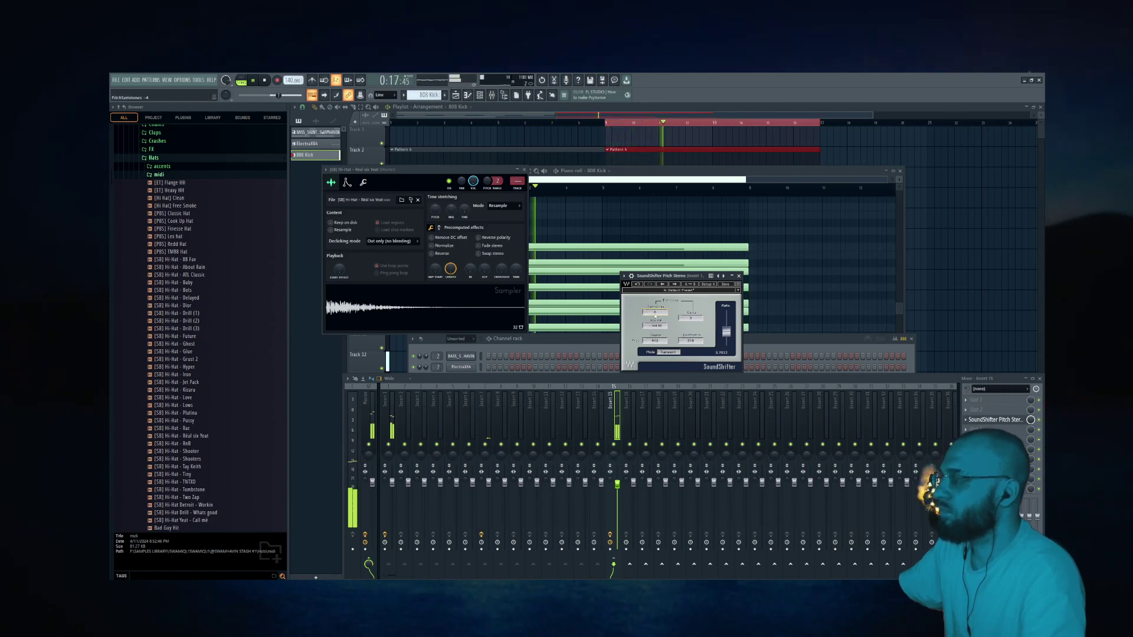
drag(655, 313, 654, 309)
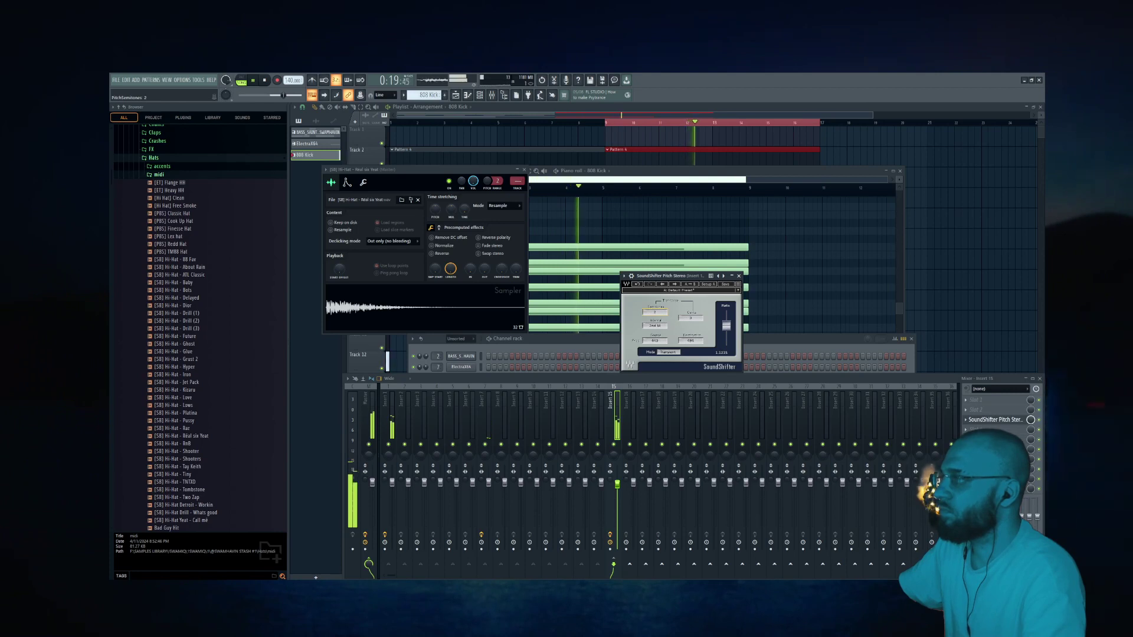
Step: Show the channel rack and switch the sample library from the Hats folder to the Claps folder of Stash #1
click(479, 95)
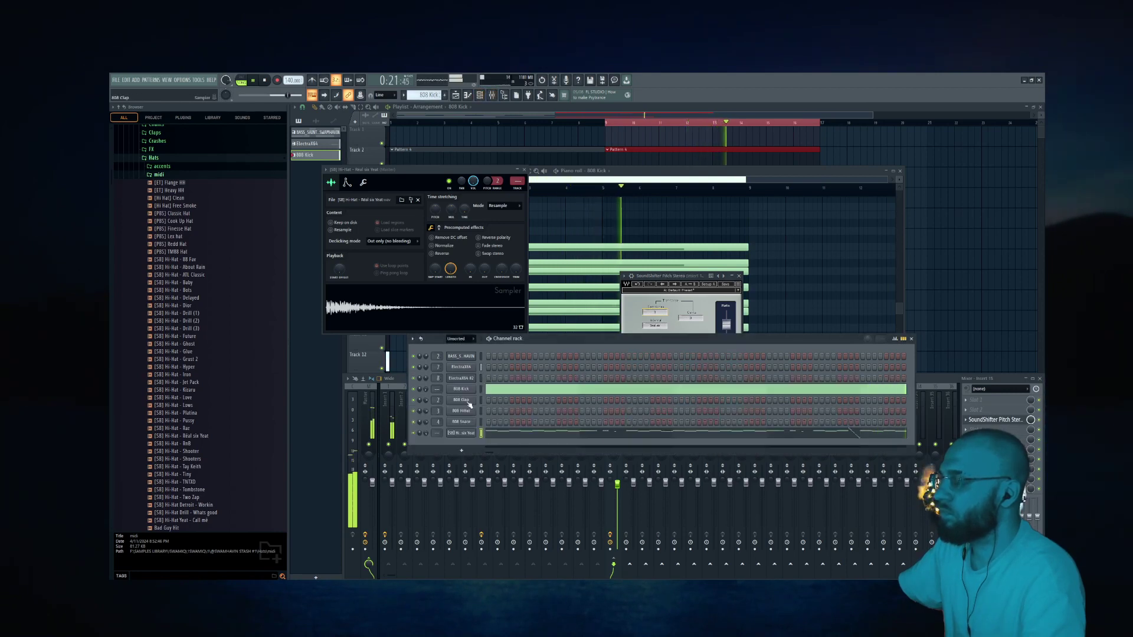
scroll(158, 229, up, 2)
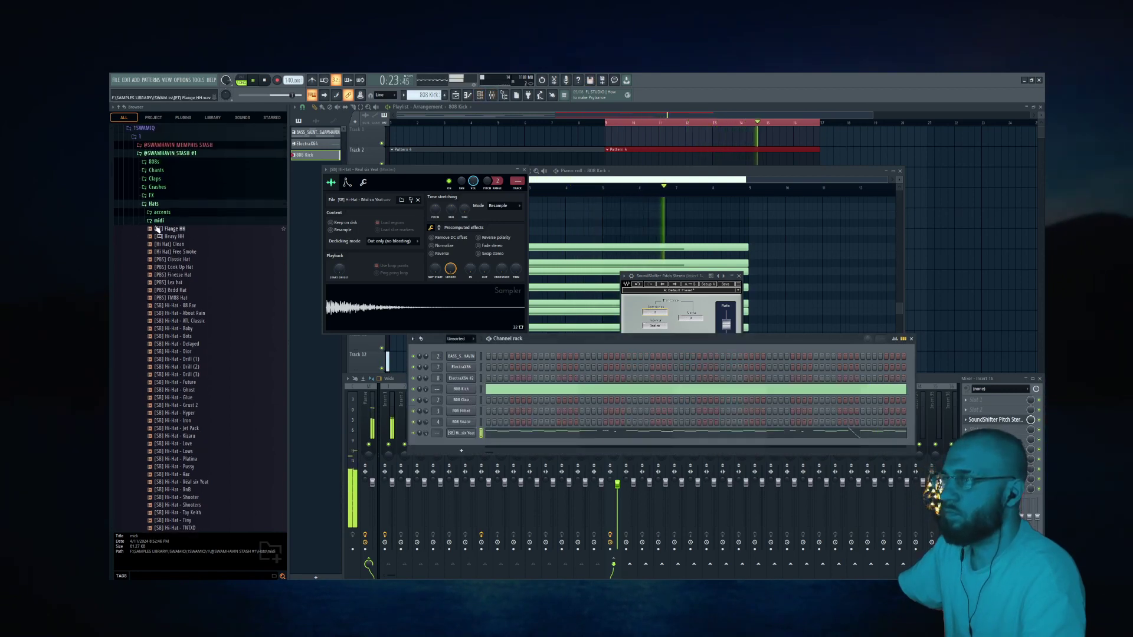
click(164, 203)
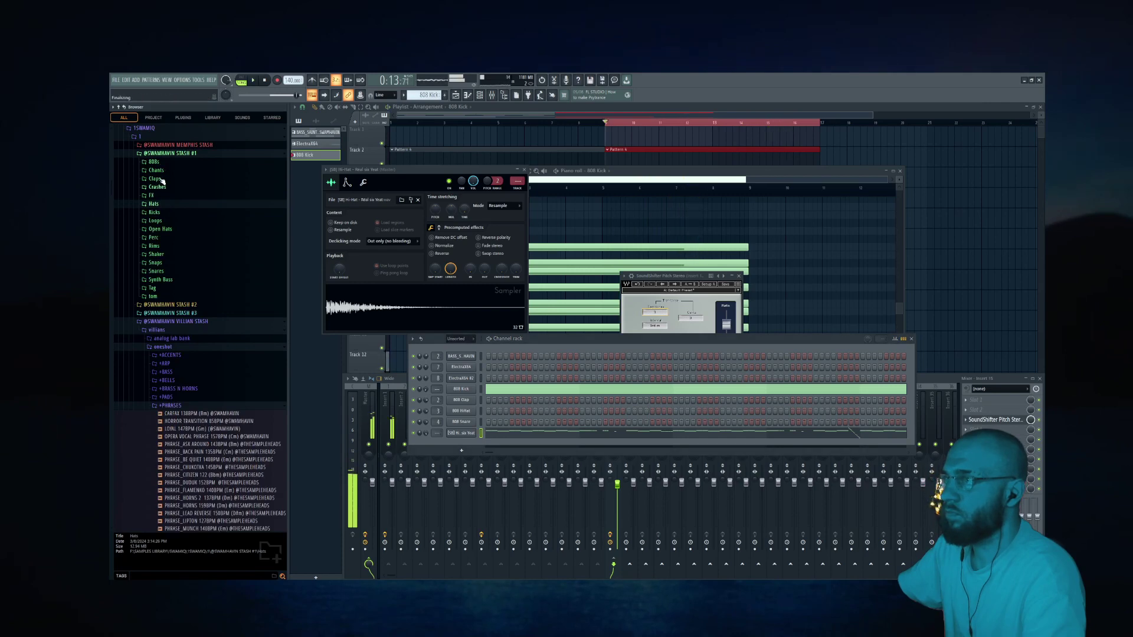
click(161, 179)
Step: Audition clap samples throughout the Claps folder to find one that suits the beat
click(175, 214)
click(175, 145)
click(177, 160)
click(179, 176)
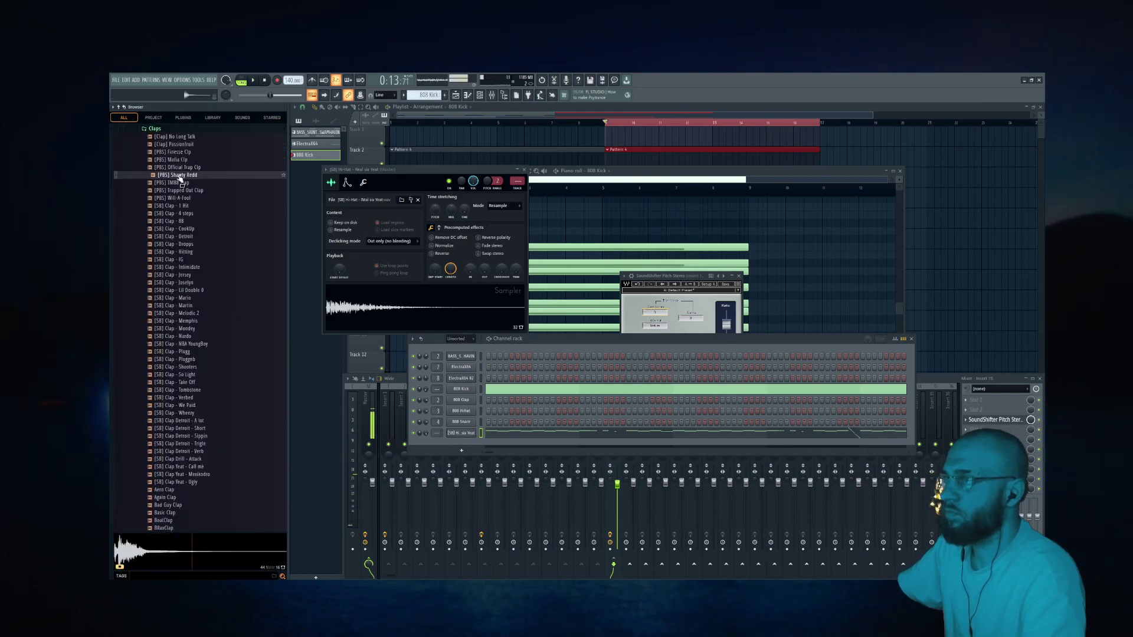
scroll(179, 212, down, 10)
click(180, 222)
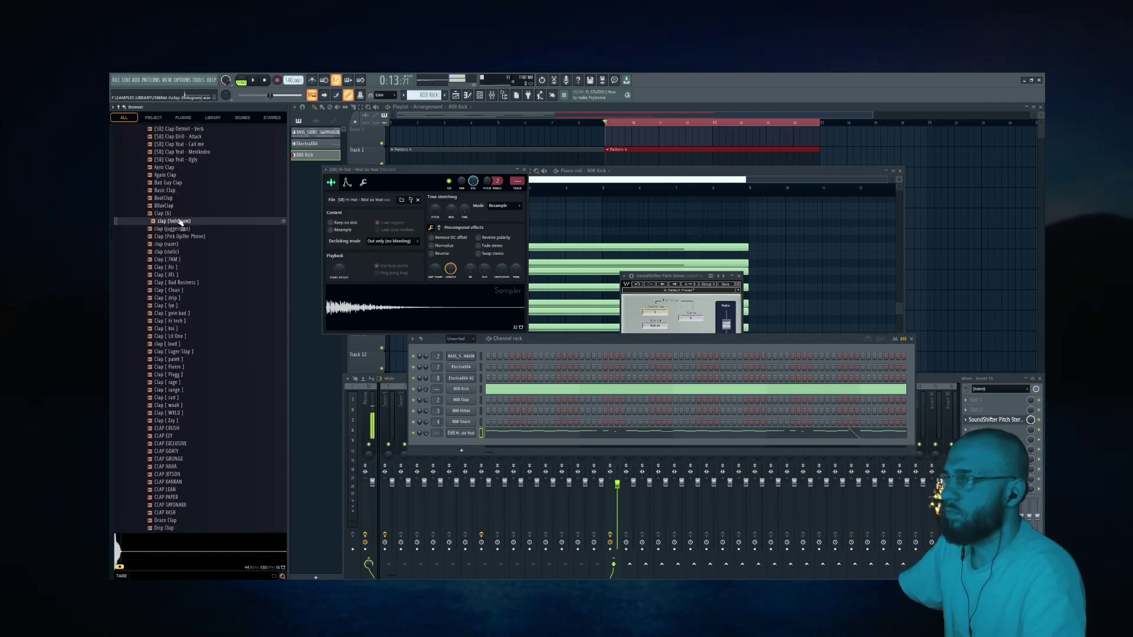
click(180, 229)
click(177, 284)
click(176, 291)
click(174, 299)
scroll(177, 302, down, 9)
click(186, 291)
click(183, 300)
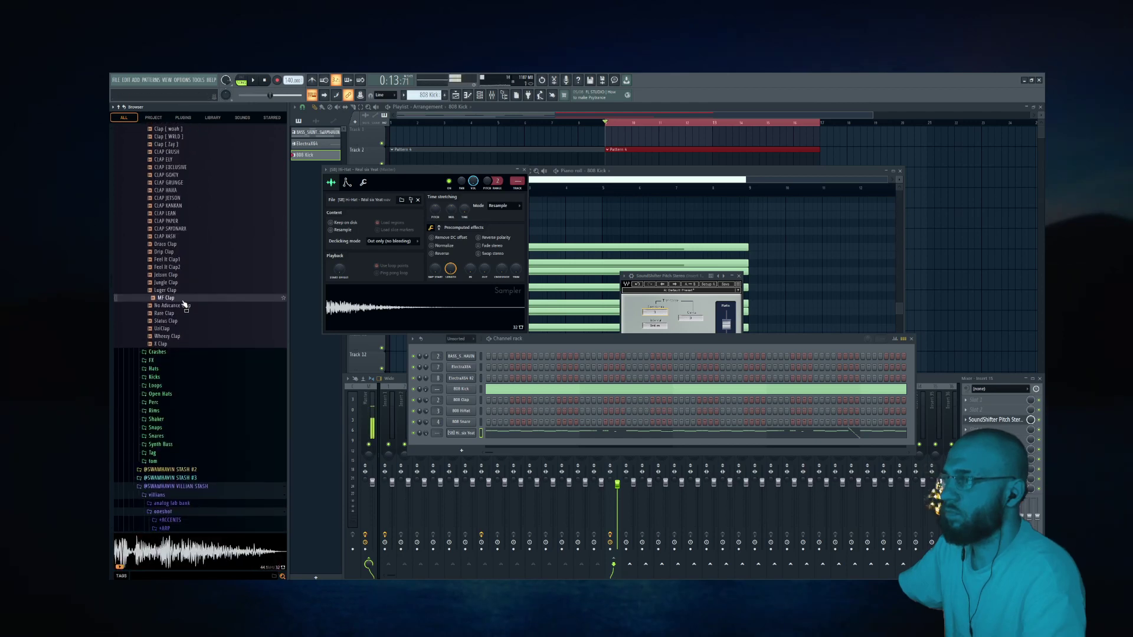
click(175, 329)
click(172, 338)
click(168, 345)
click(170, 338)
click(175, 291)
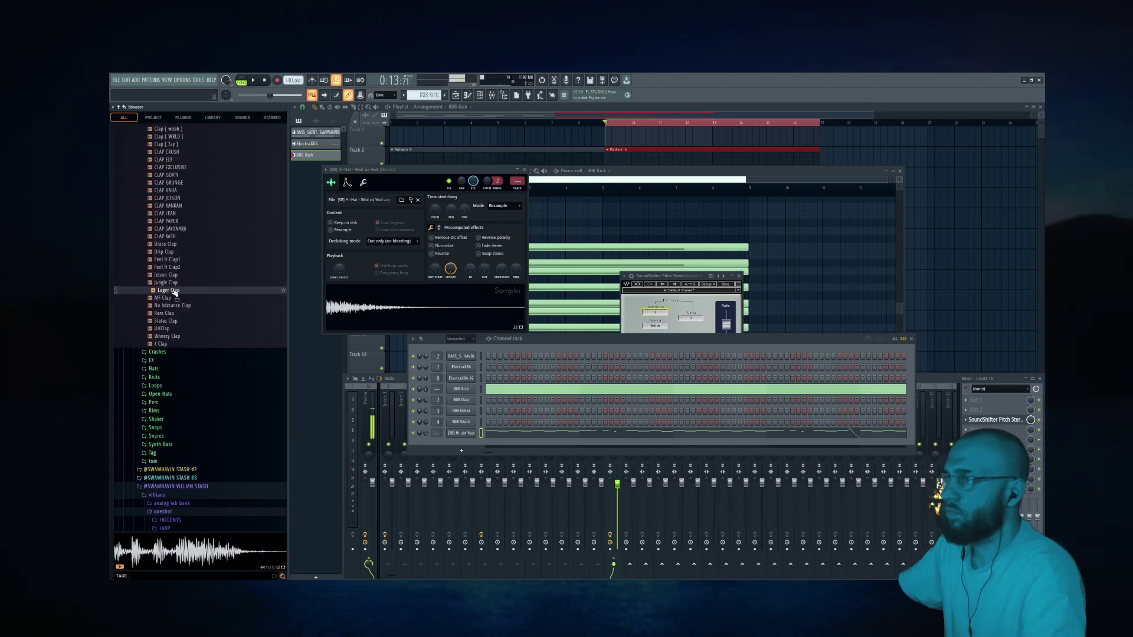
click(176, 275)
click(177, 260)
click(178, 247)
click(176, 252)
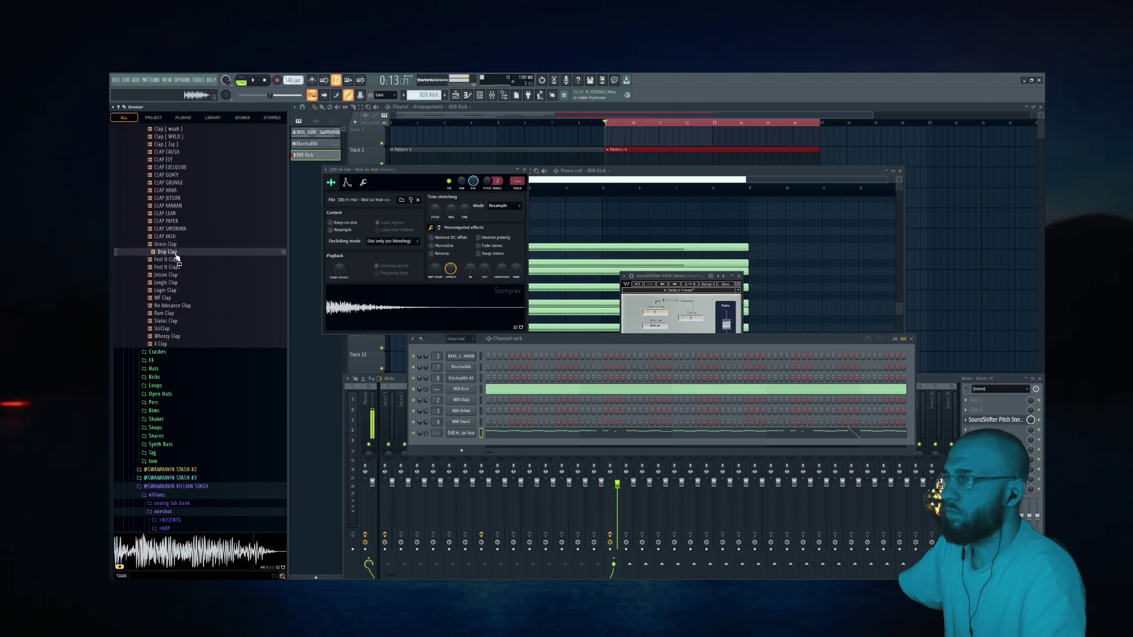
click(178, 245)
scroll(179, 245, up, 3)
click(166, 299)
click(166, 307)
Step: Add CLAP KANKAN as a new channel and place a clap on the ninth step of each of the first four bars
click(168, 298)
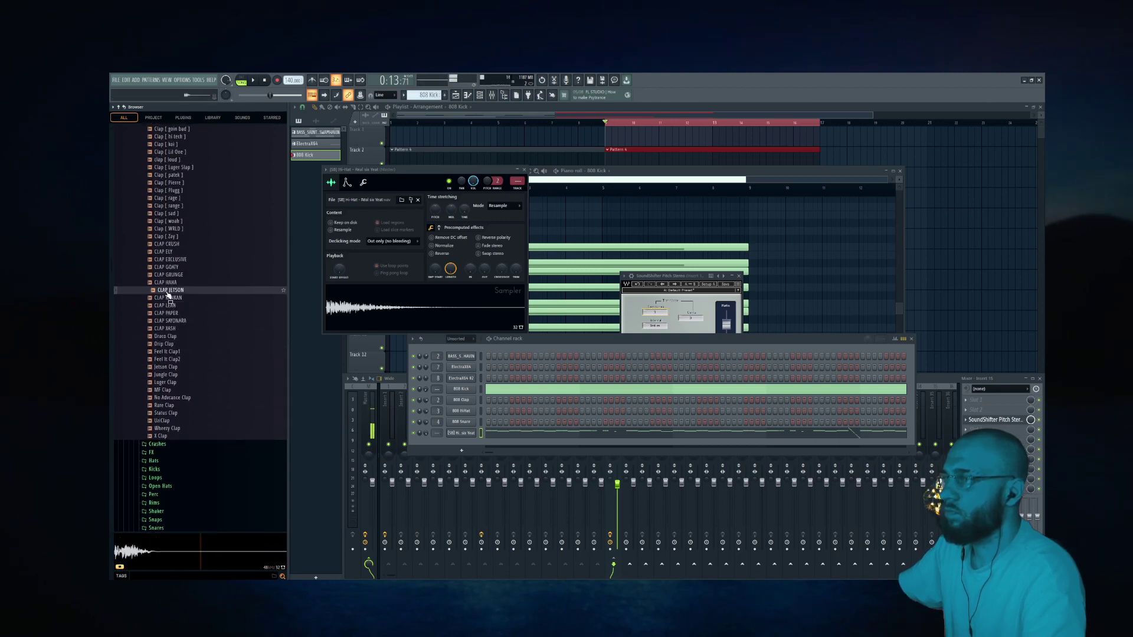
drag(503, 448, 531, 444)
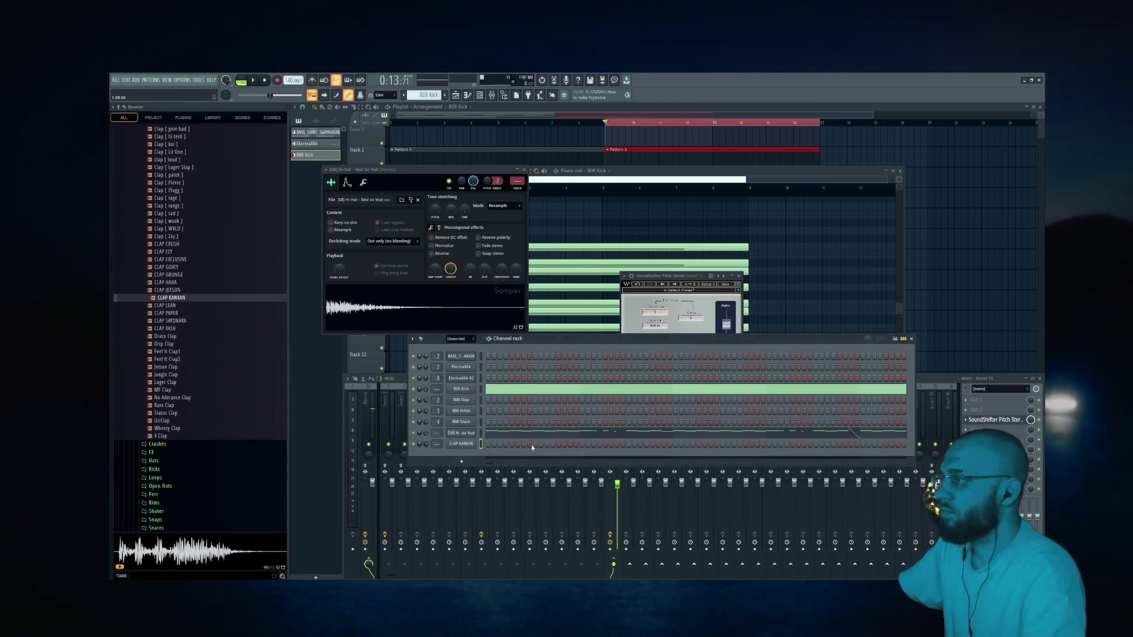
key(space)
click(628, 444)
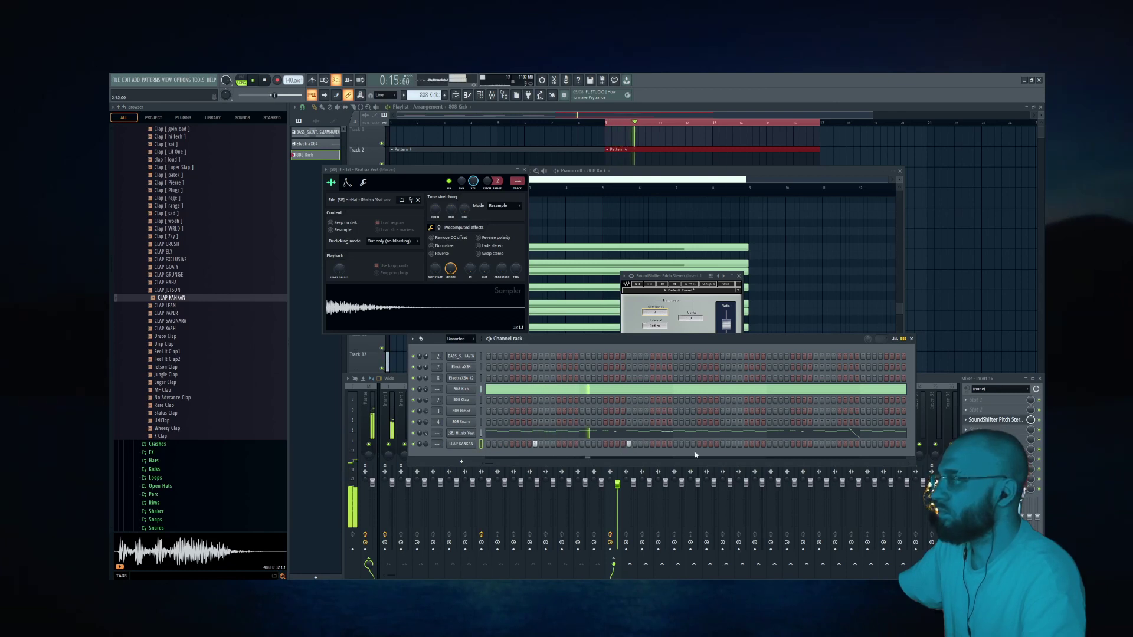
click(817, 444)
Step: Open the clap channel's notes in the piano roll and continue the same one-clap-per-bar rhythm through bars 5 to 8
right_click(463, 444)
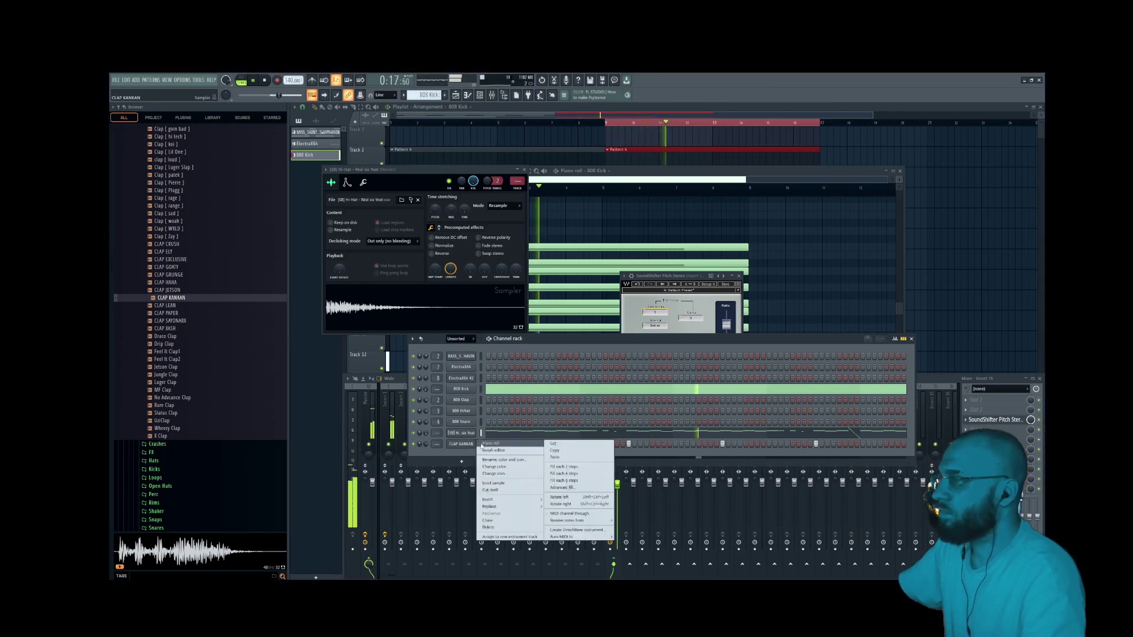
click(489, 447)
click(620, 440)
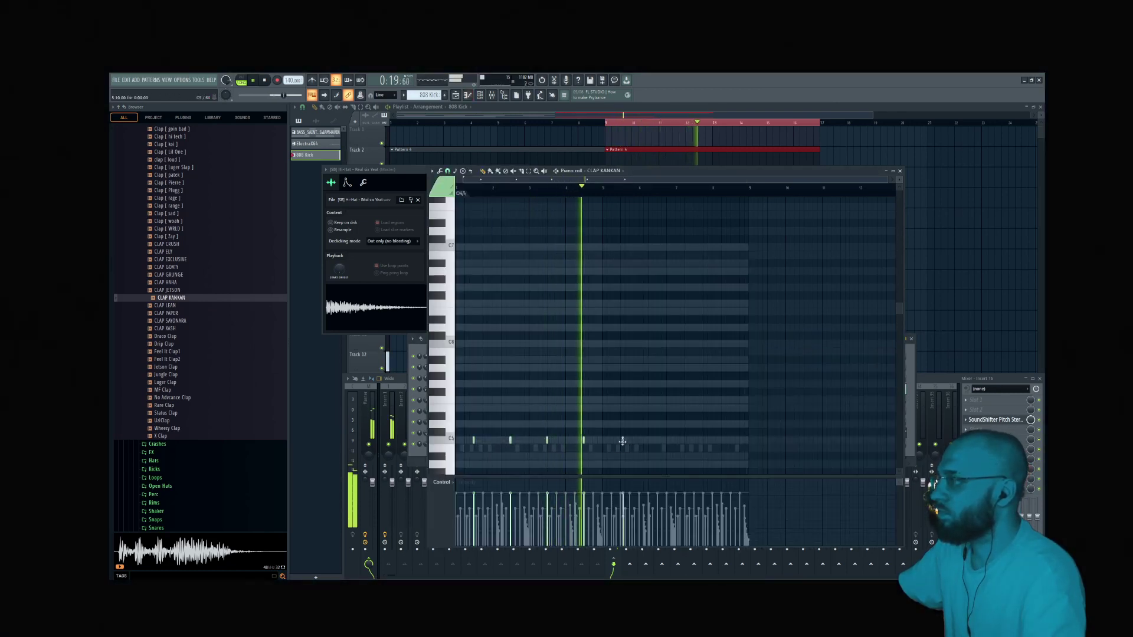
click(659, 440)
click(694, 441)
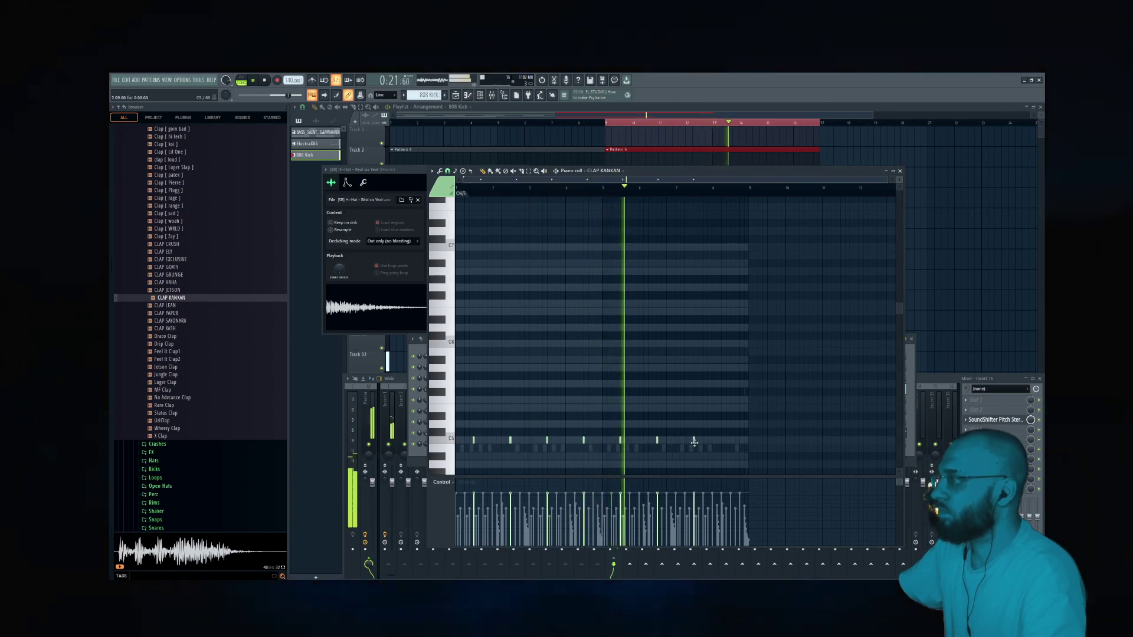
click(730, 441)
key(F6)
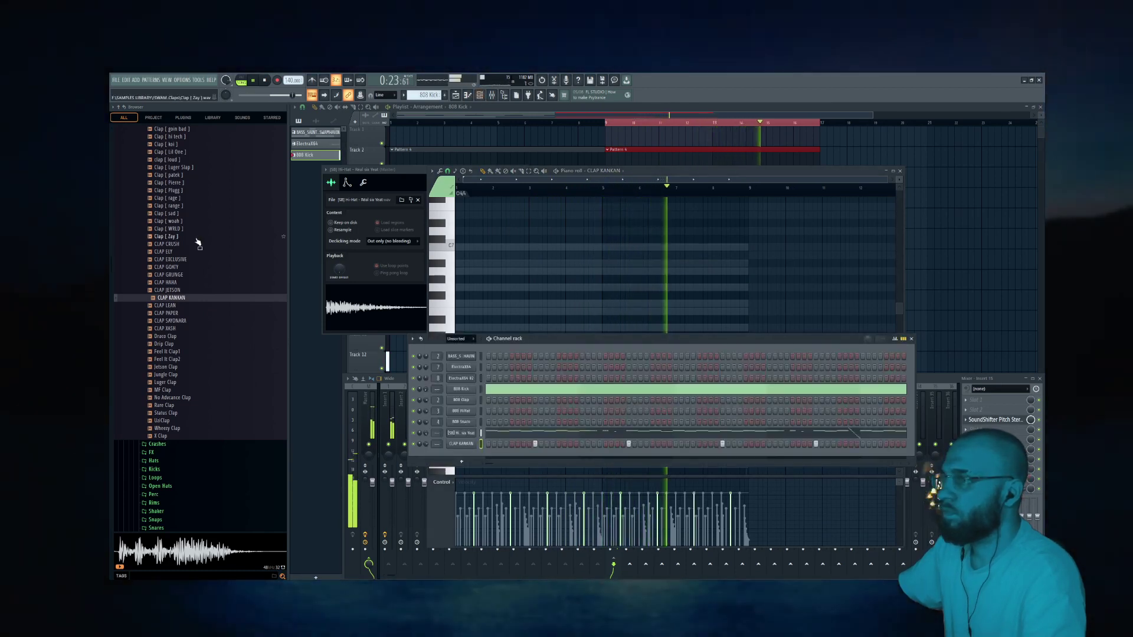
Step: Compare neighbouring clap samples and replace the clap channel's sample with CLAP JETSON
click(165, 290)
click(166, 282)
click(167, 298)
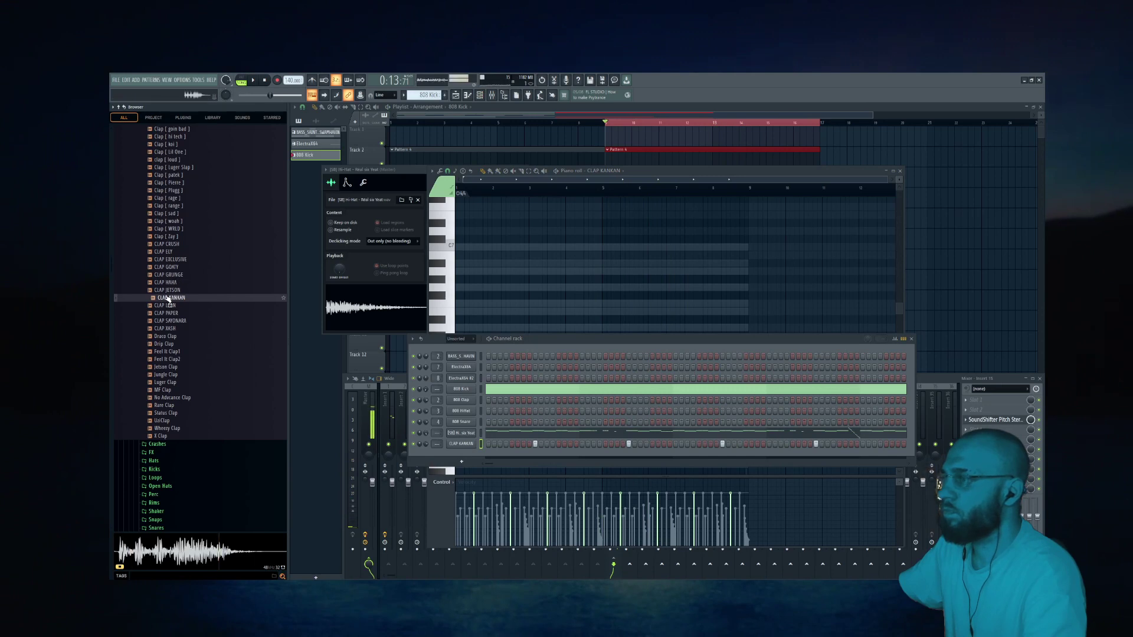
click(172, 291)
scroll(173, 298, up, 2)
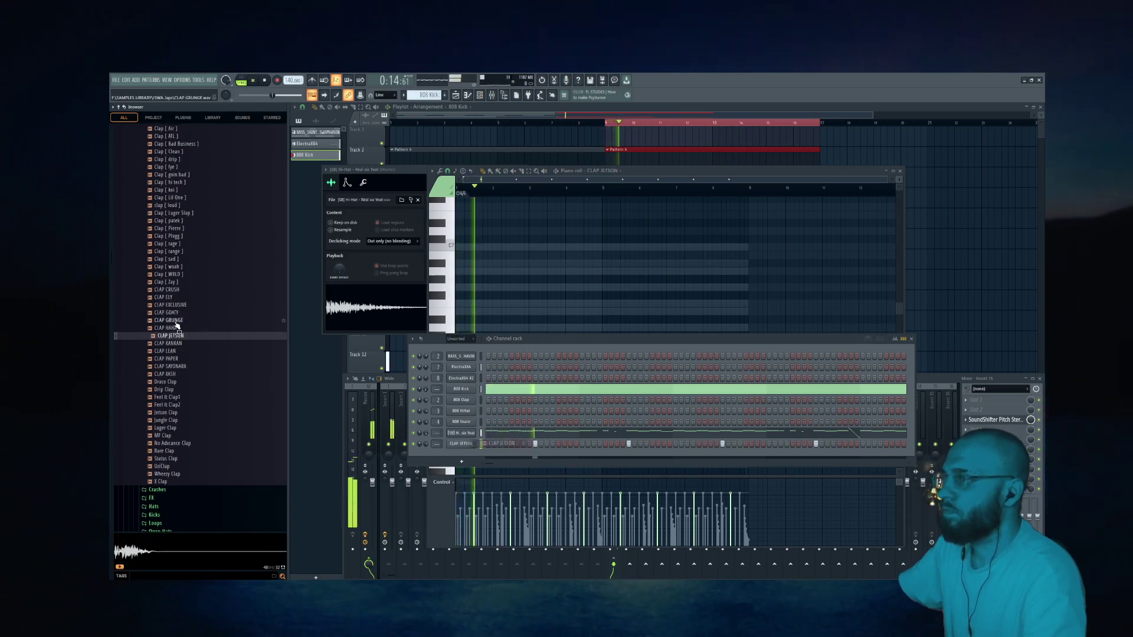
Step: Compare the clap samples between CLAP HAHA and CLAP CRUSH against the beat and replace the clap channel's sample with CLAP CRUSH
click(170, 328)
click(176, 321)
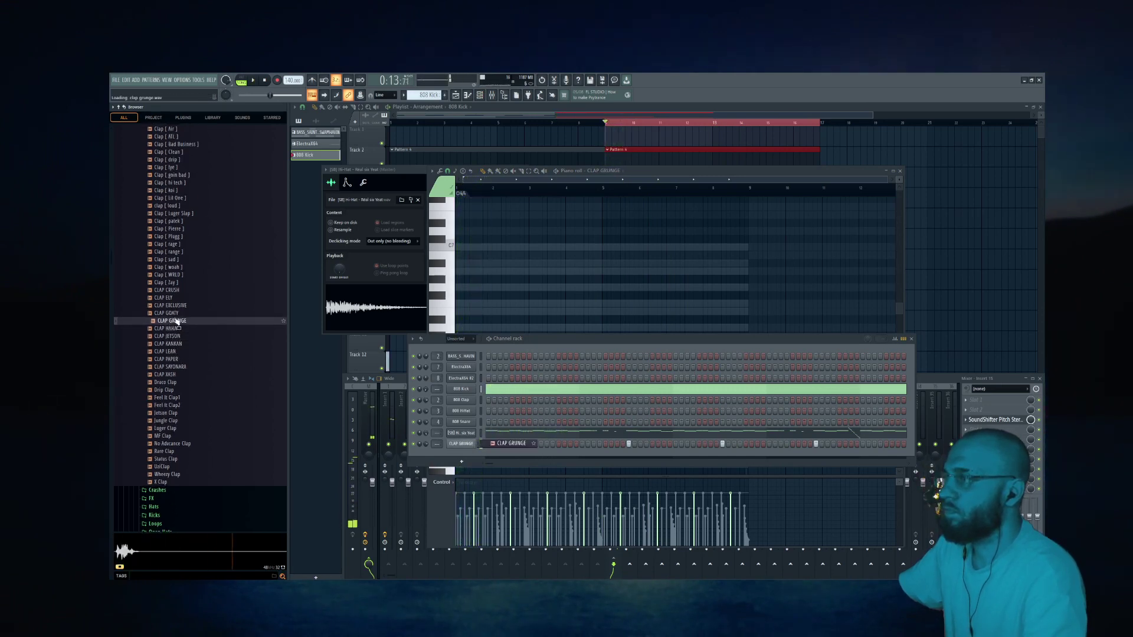
scroll(176, 321, up, 2)
click(176, 358)
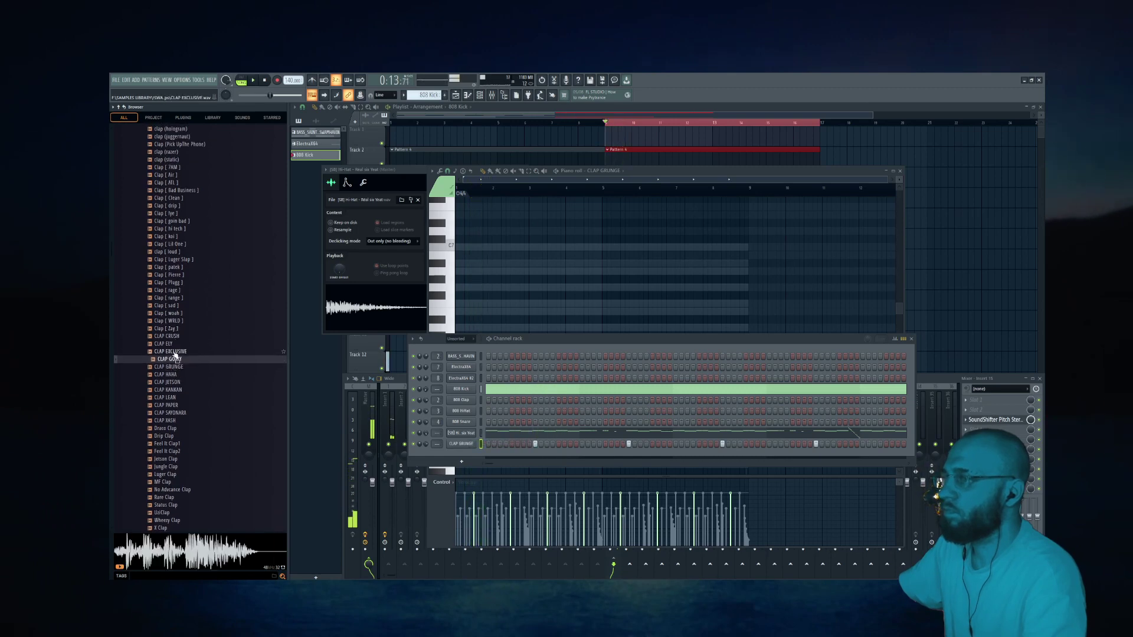
click(174, 353)
click(174, 345)
click(177, 329)
click(176, 337)
click(174, 346)
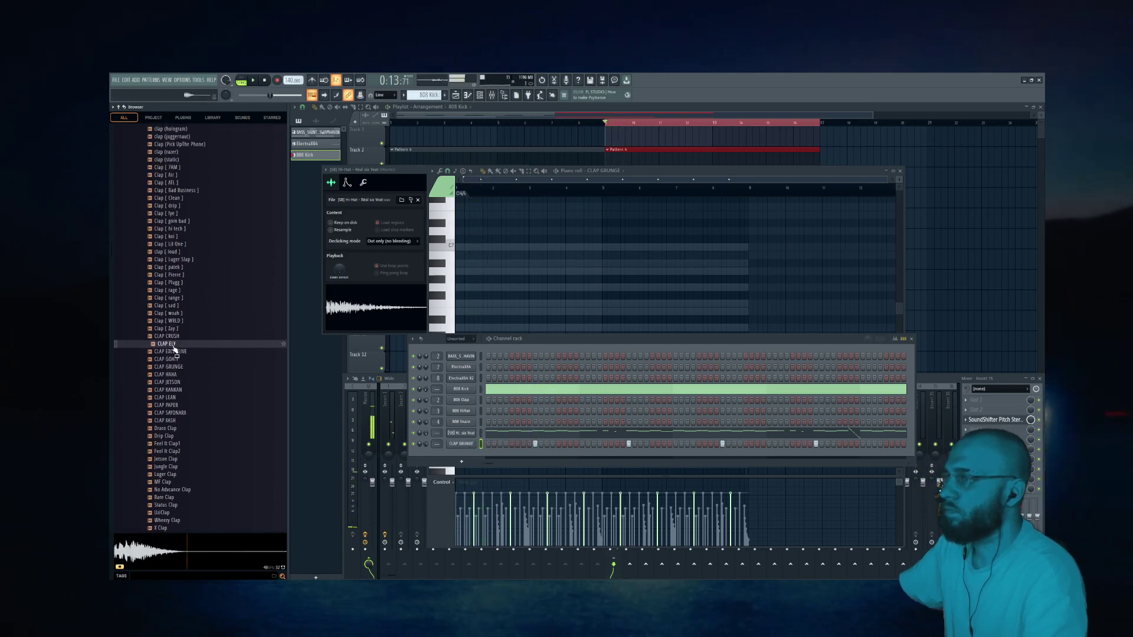
click(179, 339)
middle_click(179, 339)
key(space)
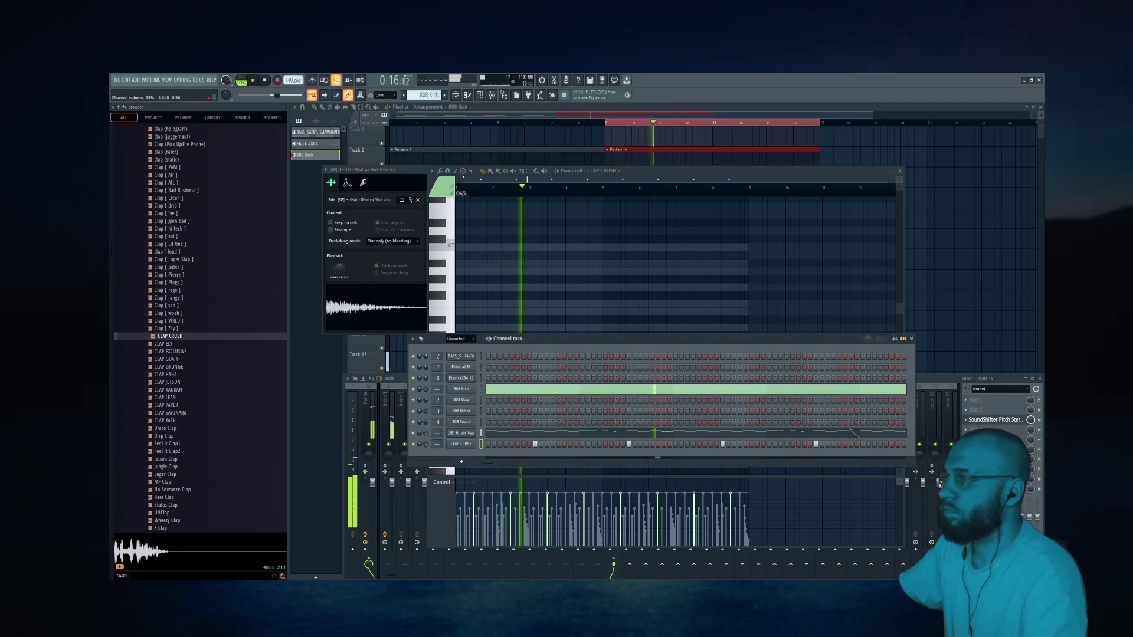
Step: Collapse the Claps folder, open the 808s folder in the same stash, and stop playback
scroll(163, 339, up, 13)
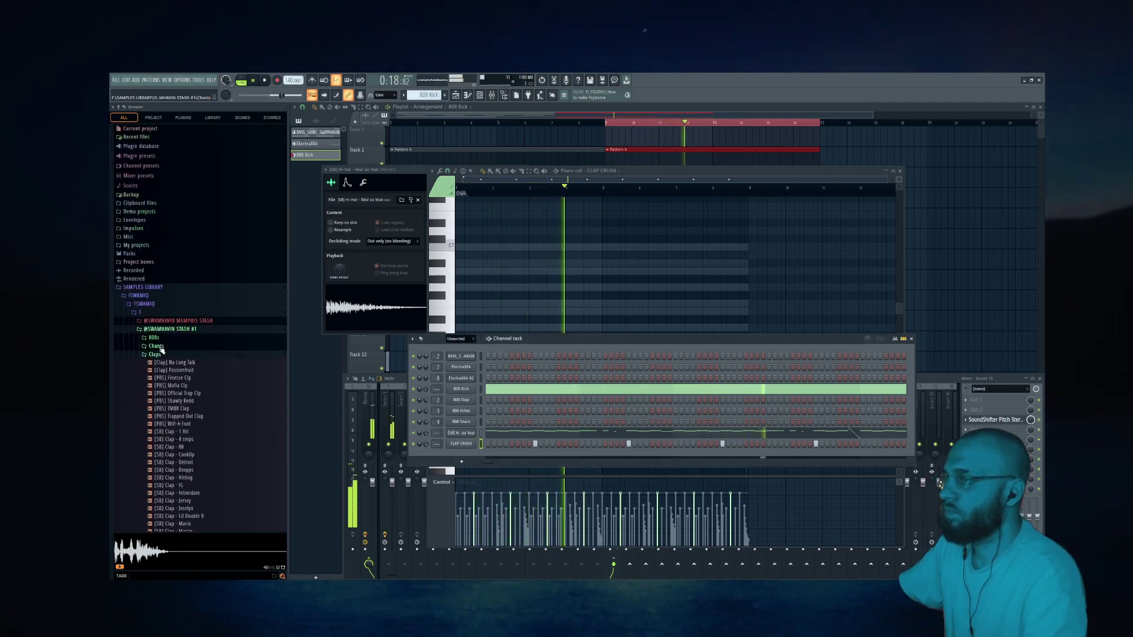
scroll(158, 345, down, 1)
click(154, 309)
scroll(167, 311, down, 3)
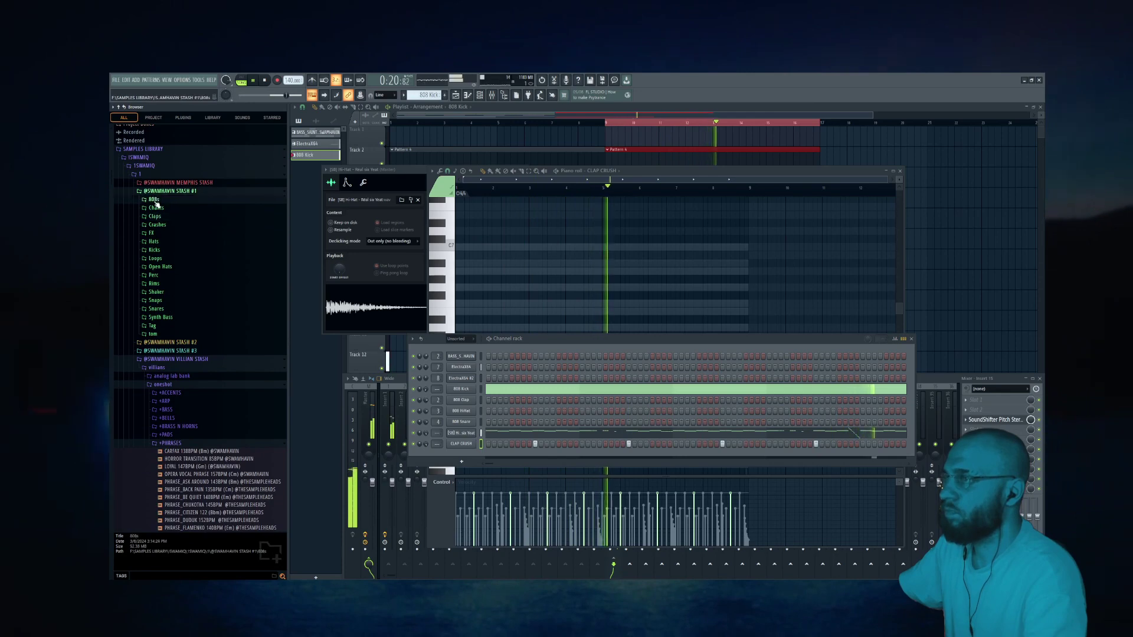
click(155, 201)
scroll(175, 265, down, 4)
scroll(178, 269, up, 4)
key(space)
Step: Audition samples in the 808s folder, including the Yeat 808s, to find one for the beat
click(178, 237)
click(178, 259)
click(181, 199)
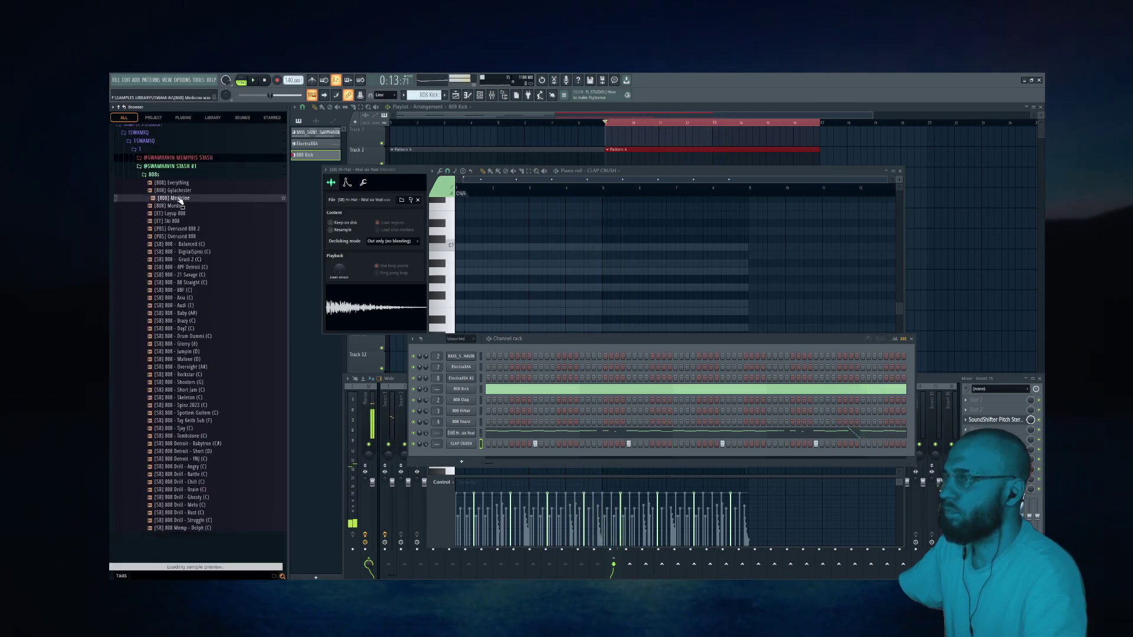
click(181, 221)
scroll(187, 311, down, 10)
click(180, 330)
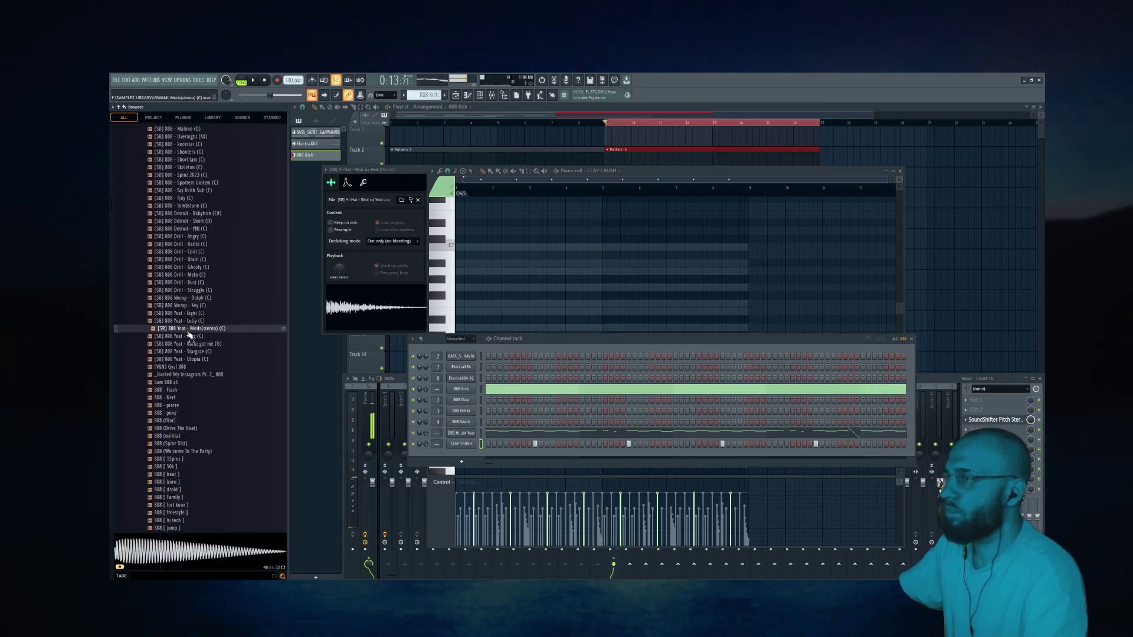
click(183, 344)
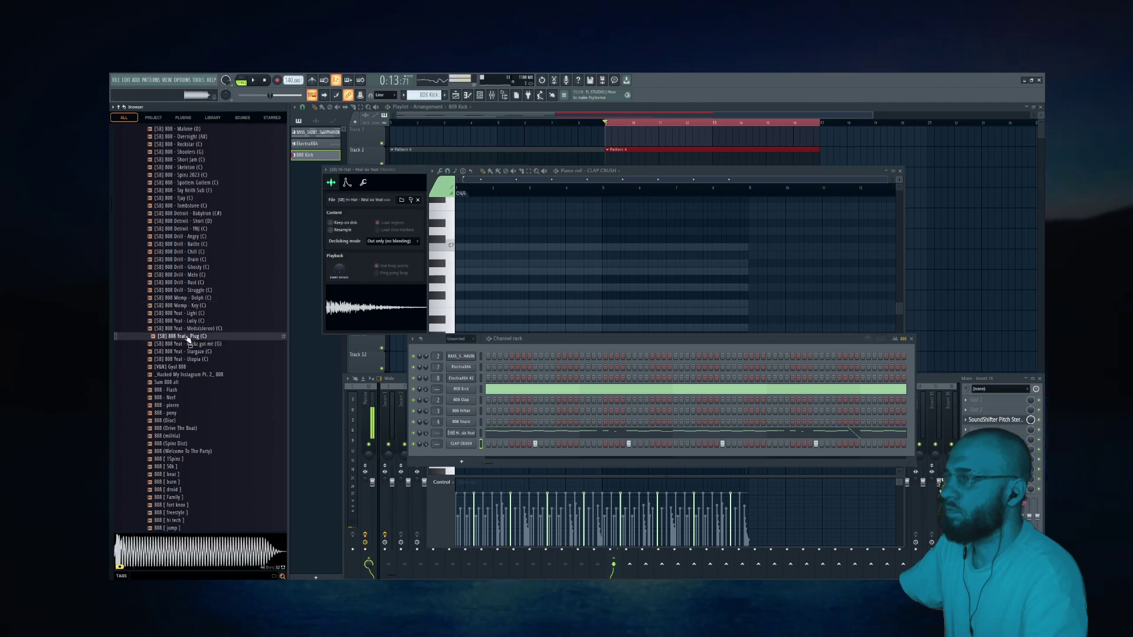
click(189, 351)
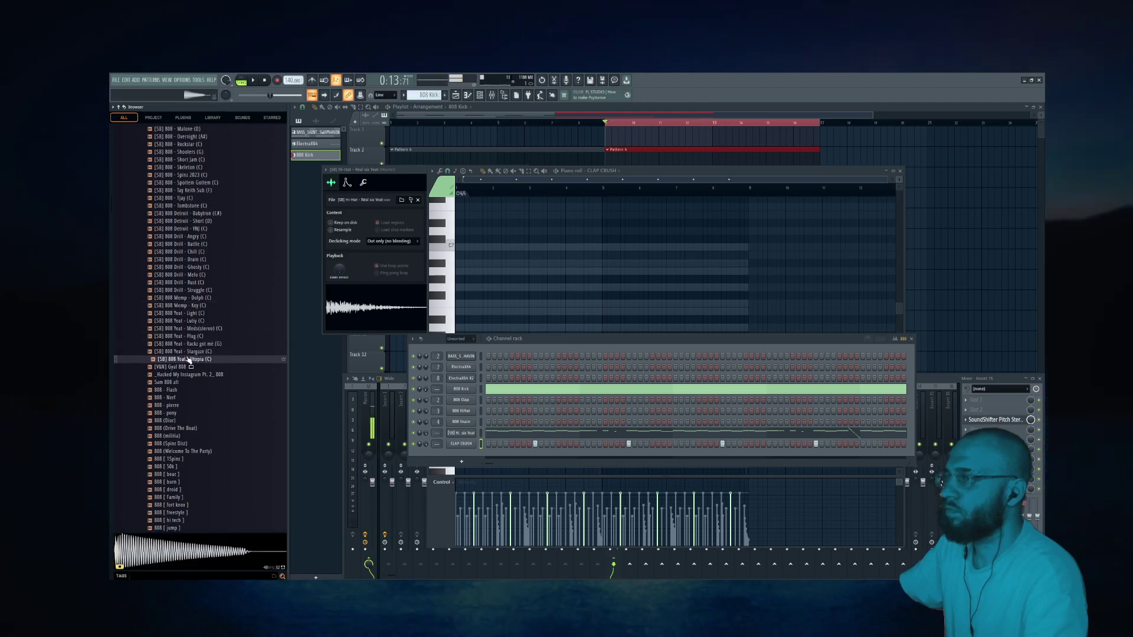
scroll(190, 348, down, 2)
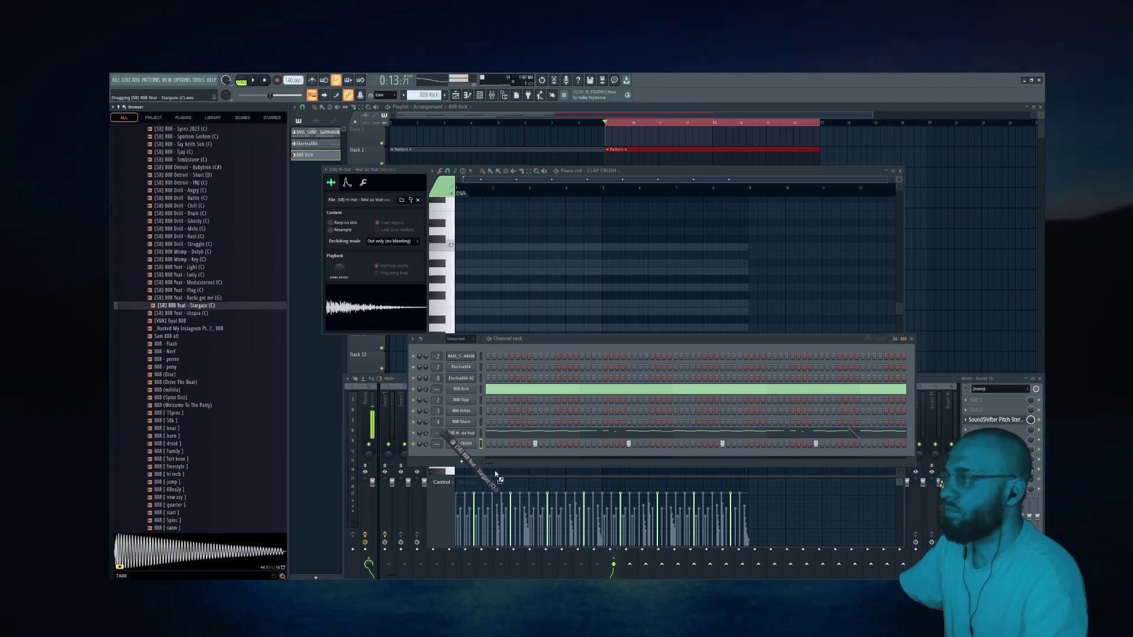
Step: Add [SB] 808 Yeat - Stargaze (C) as a new channel below the clap and open it in the piano roll
drag(495, 471, 469, 456)
right_click(466, 455)
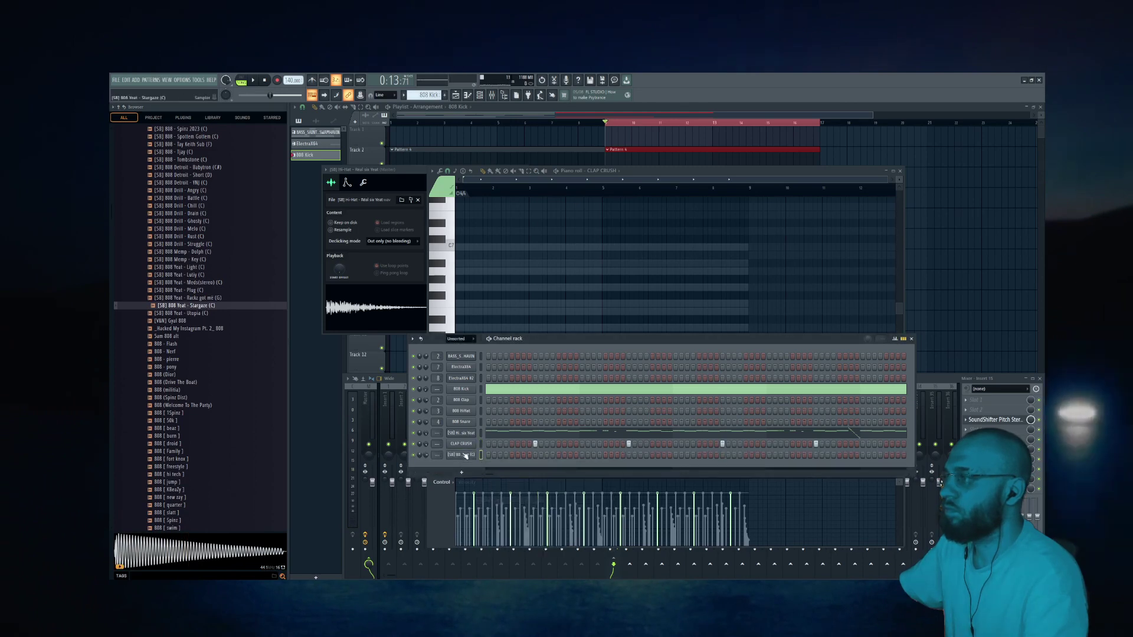
click(486, 455)
click(442, 352)
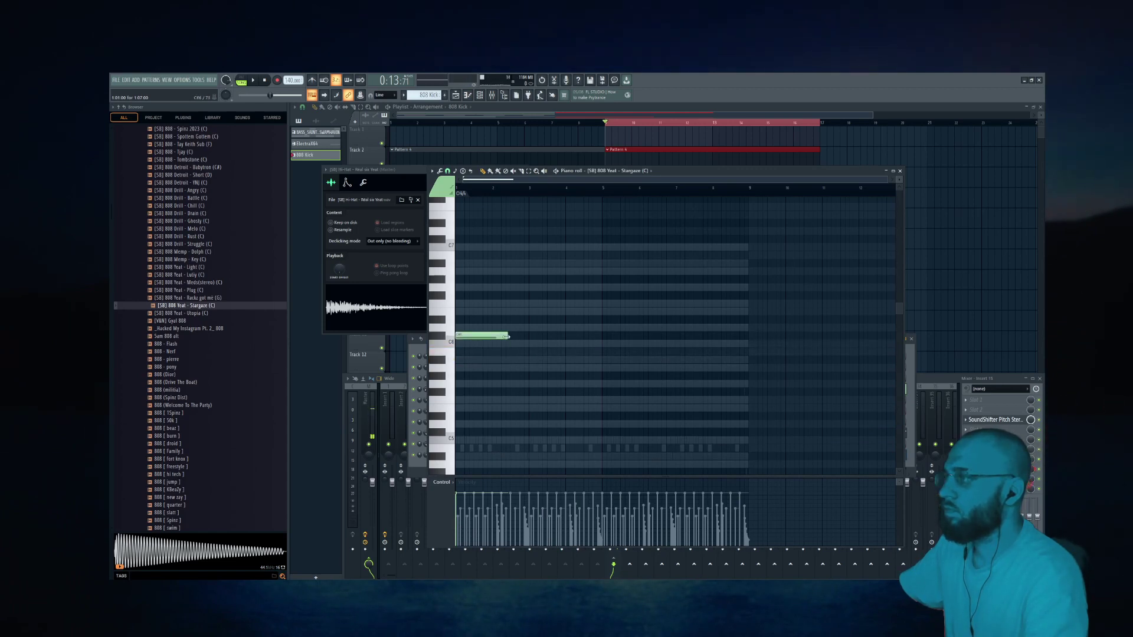
Step: Lay out three equal-length 808 notes on one pitch across the first two bars and transpose them down one octave
key(space)
click(488, 335)
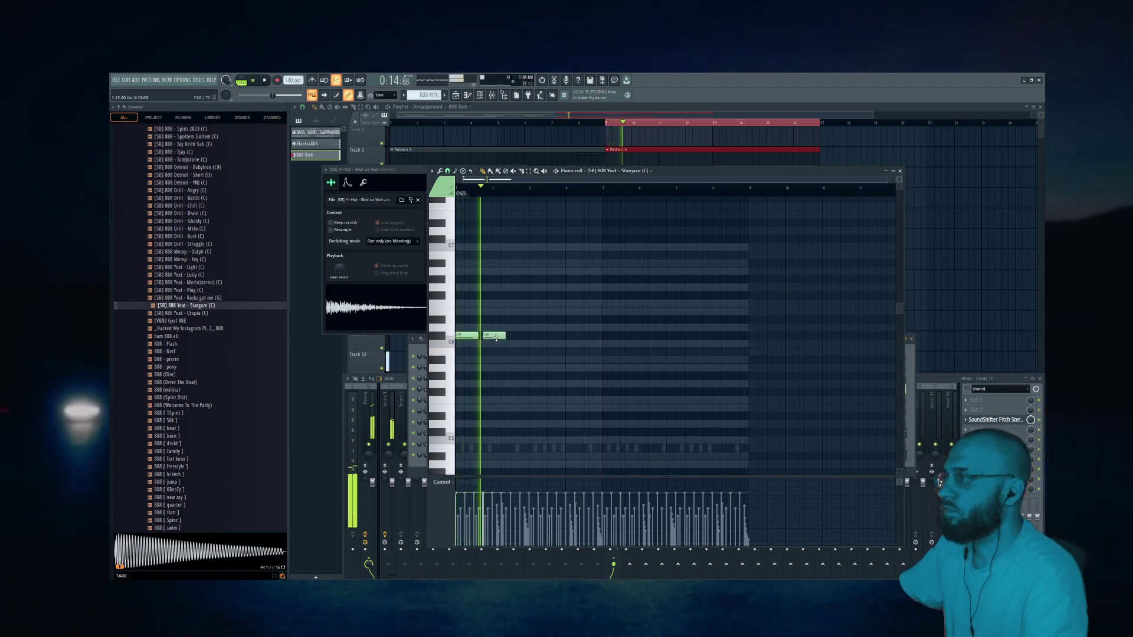
click(511, 337)
key(ctrl+Down)
key(space)
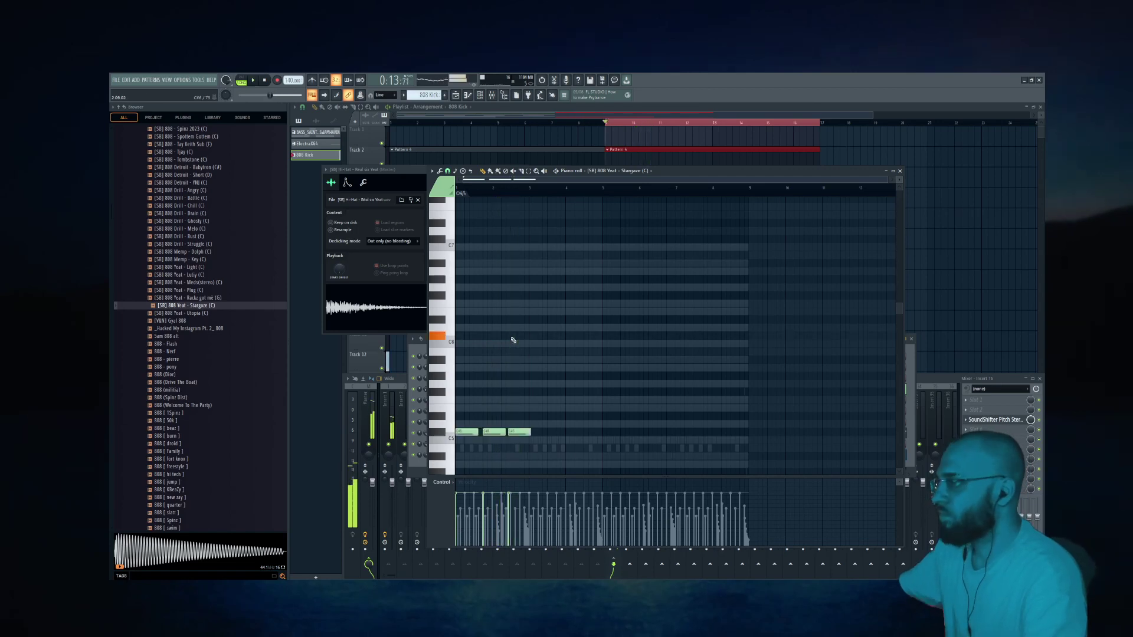
Step: Examine the note pitches of the BASS_SAINTS ROW pattern in the piano roll as a reference for the 808
key(space)
click(316, 133)
scroll(513, 333, down, 10)
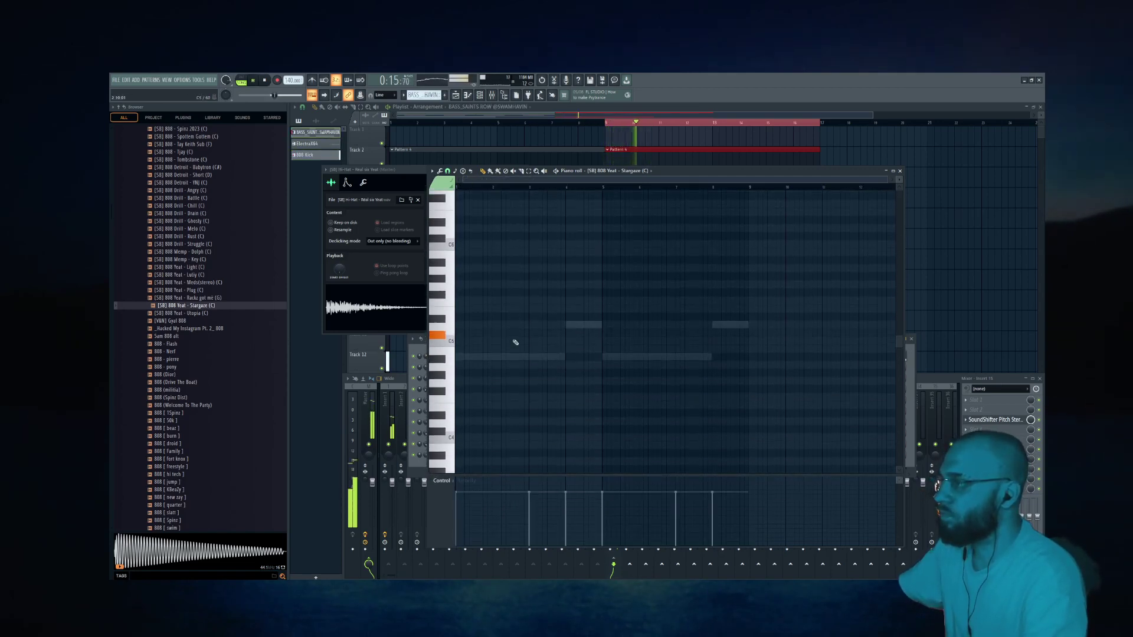
scroll(508, 351, up, 20)
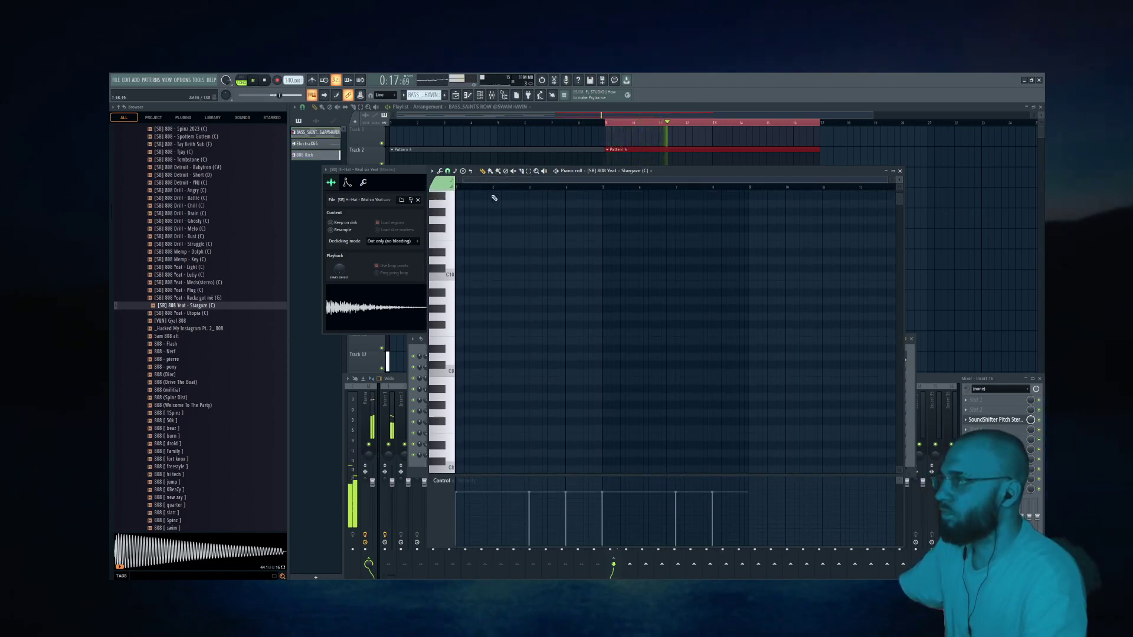
click(479, 95)
click(500, 359)
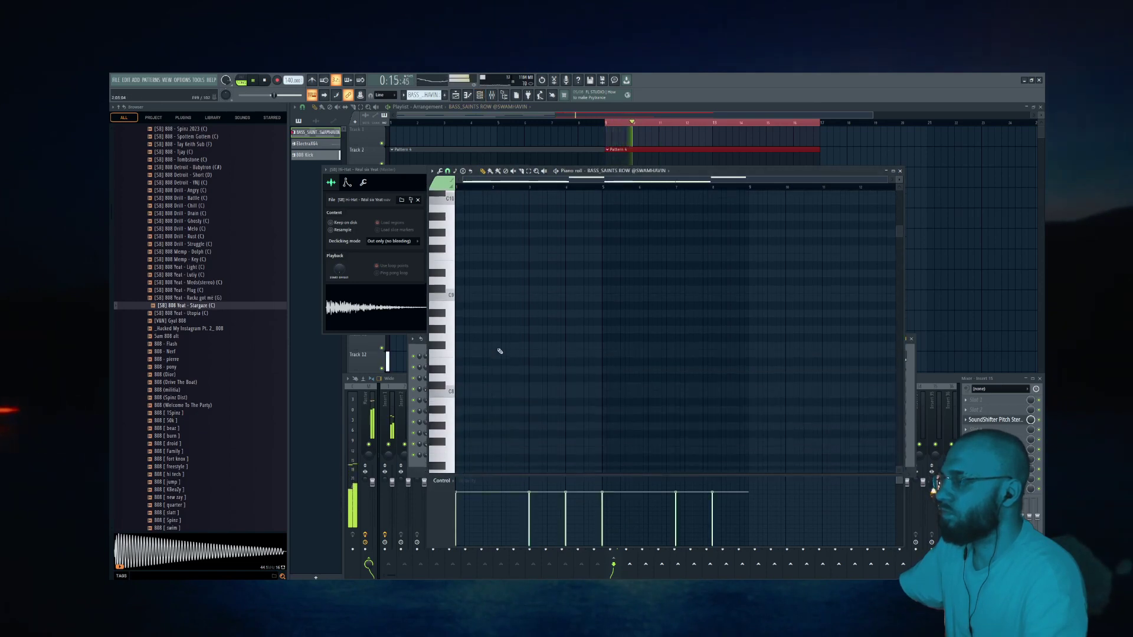
scroll(501, 366, down, 6)
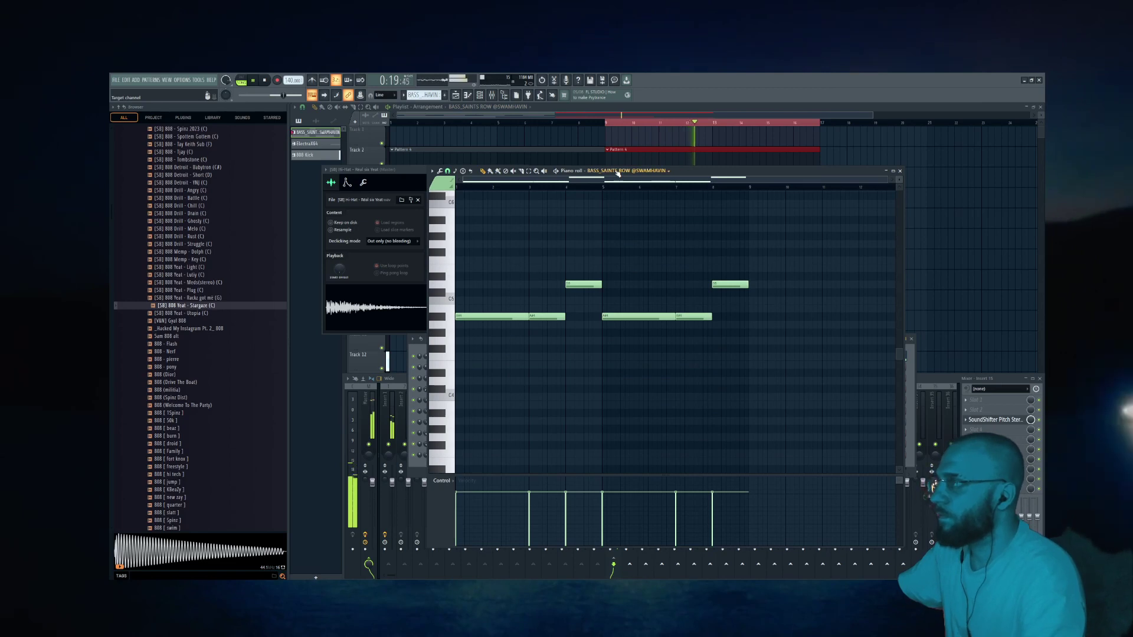
Step: Reopen the Stargaze 808's notes in the 808 Kick pattern, shorten the second note and remove the third
click(404, 152)
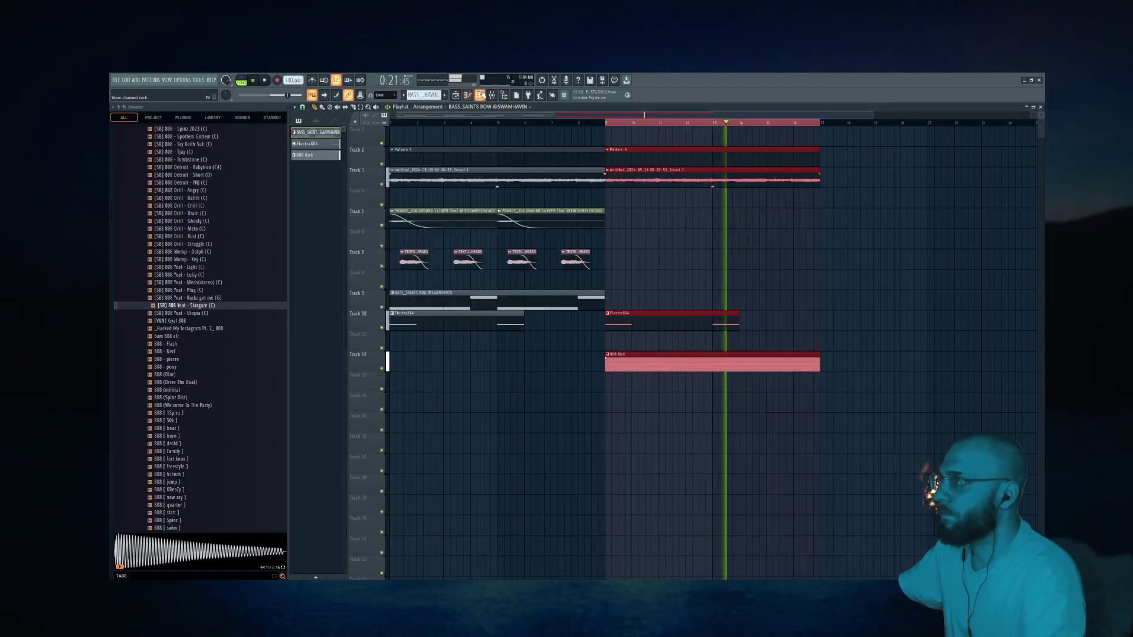
key(F6)
key(F6)
click(634, 358)
double_click(634, 359)
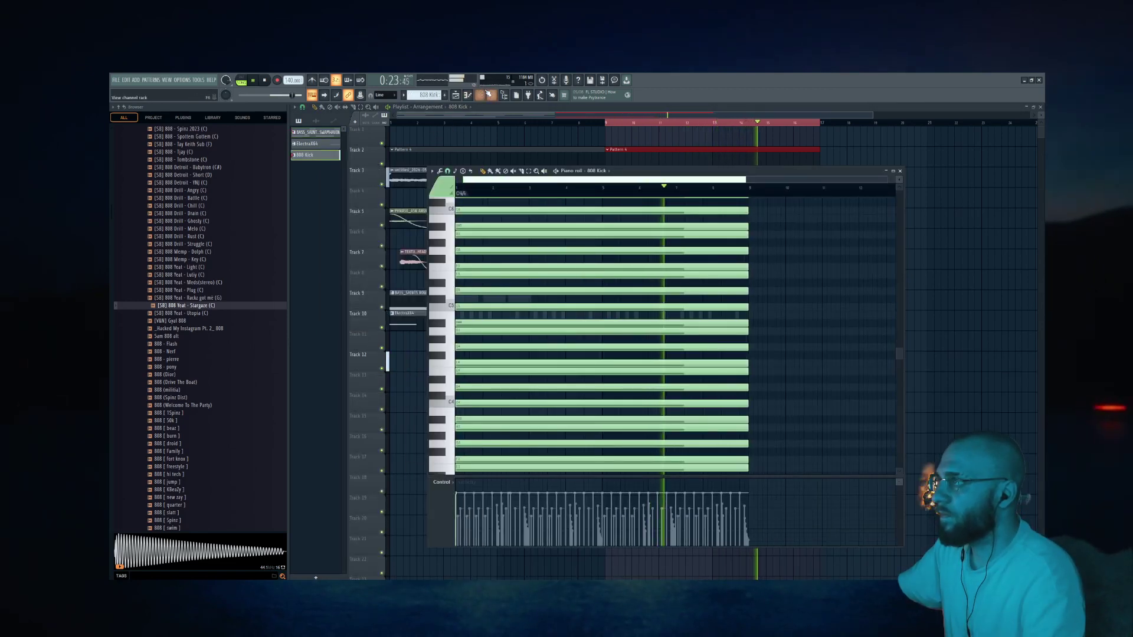
key(F6)
click(502, 458)
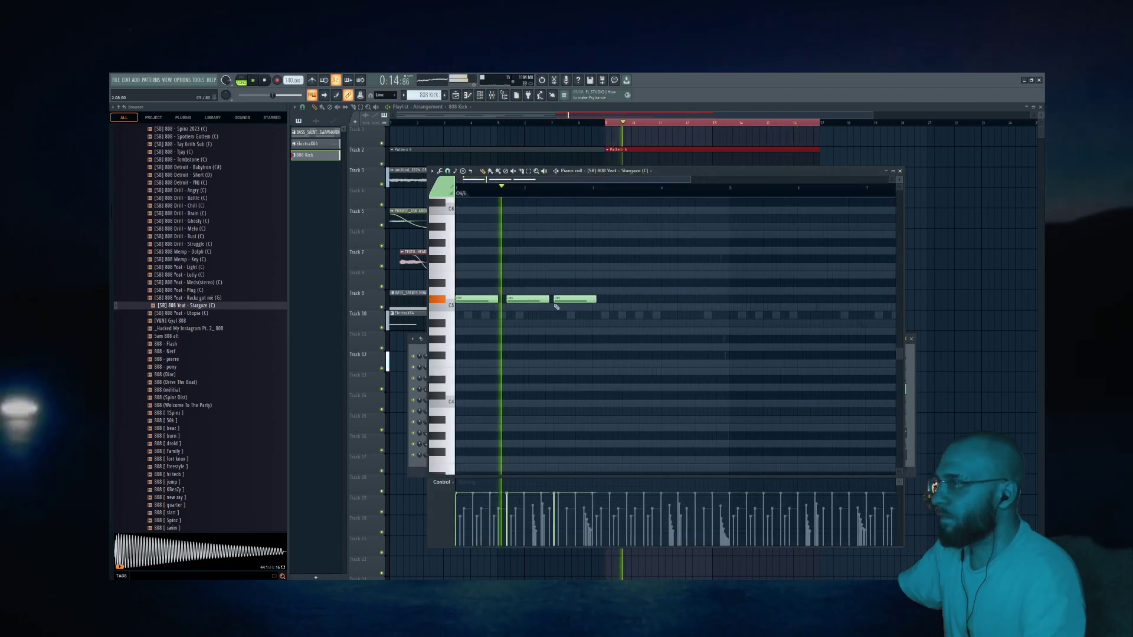
click(521, 300)
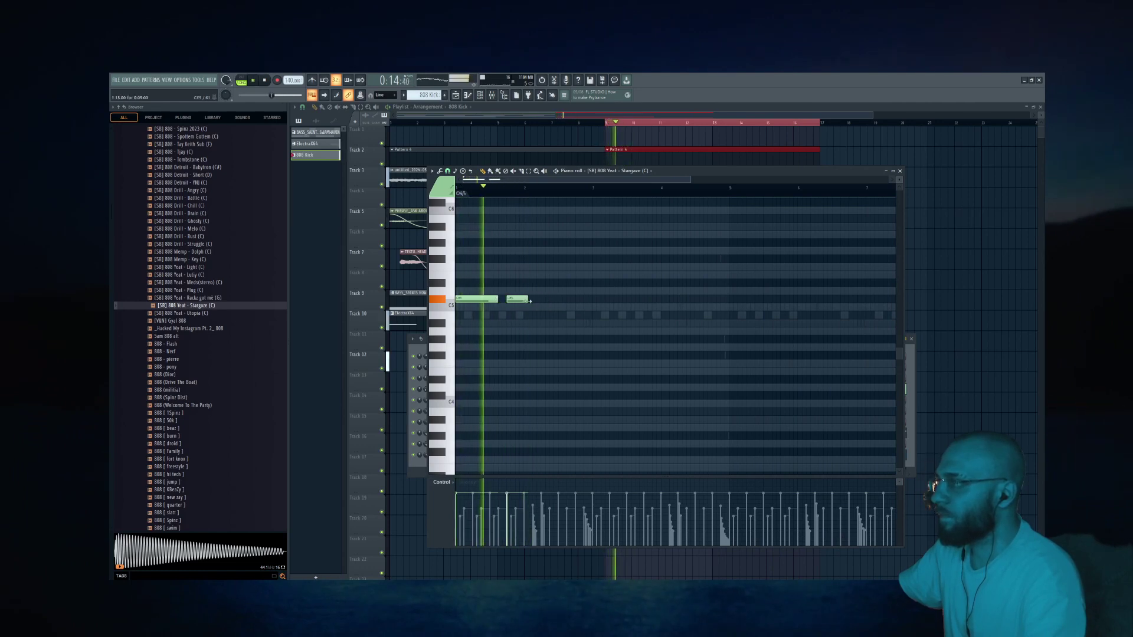
Step: Place three short back-to-back 808 notes at the start of bar 2, on the same pitch as the first notes, and audition them
right_click(535, 299)
key(space)
key(space)
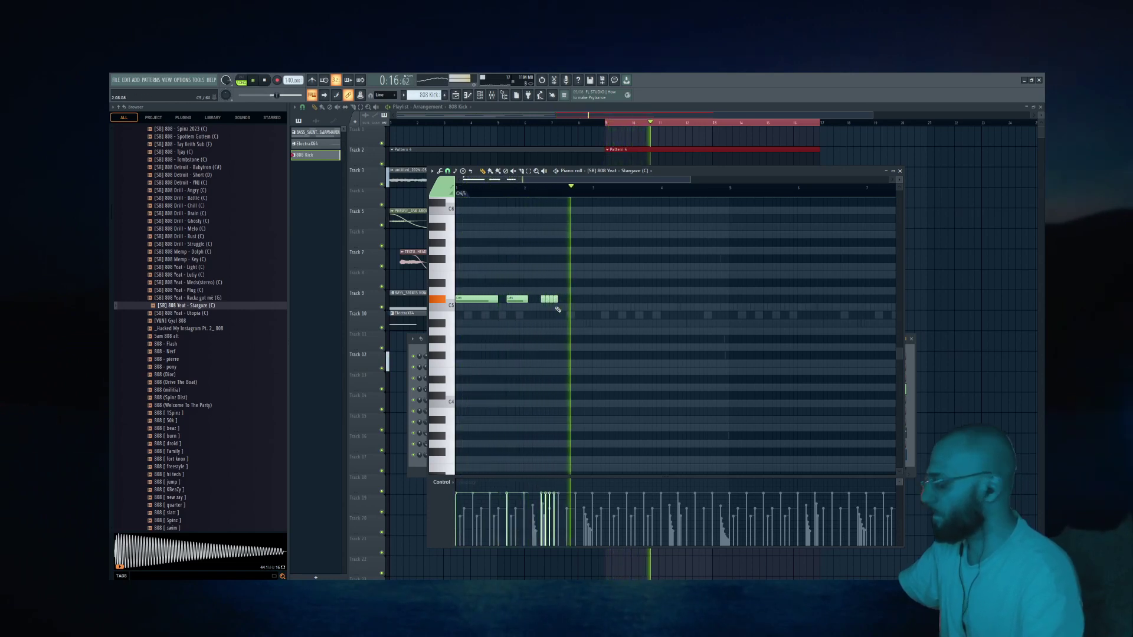
key(space)
key(space)
right_click(555, 300)
click(534, 300)
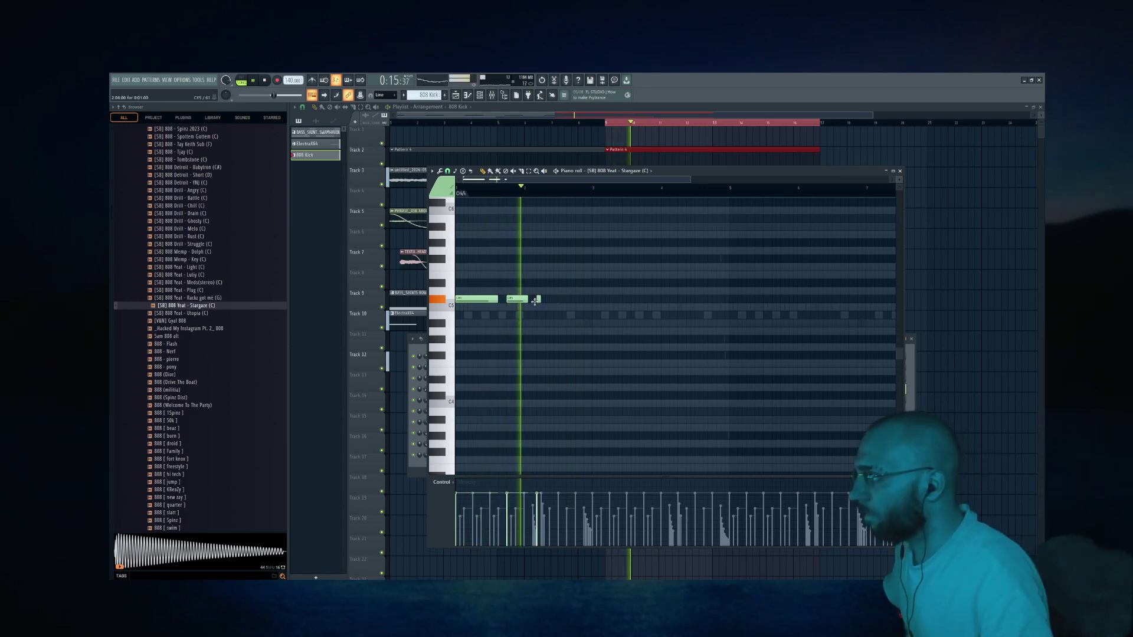
click(538, 300)
click(542, 299)
key(space)
key(space)
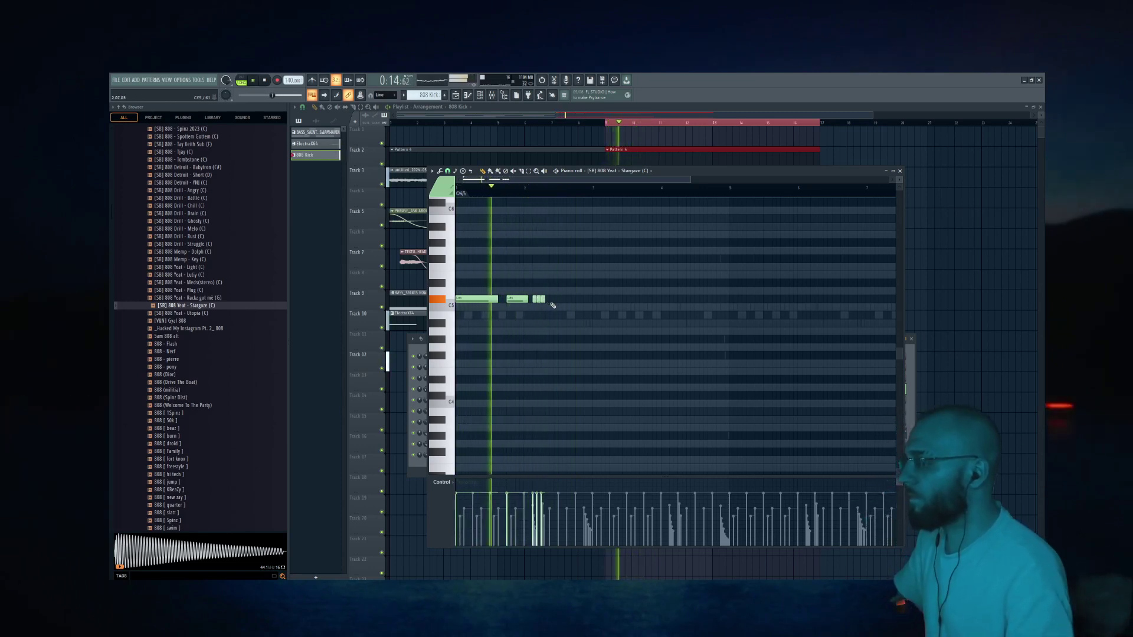
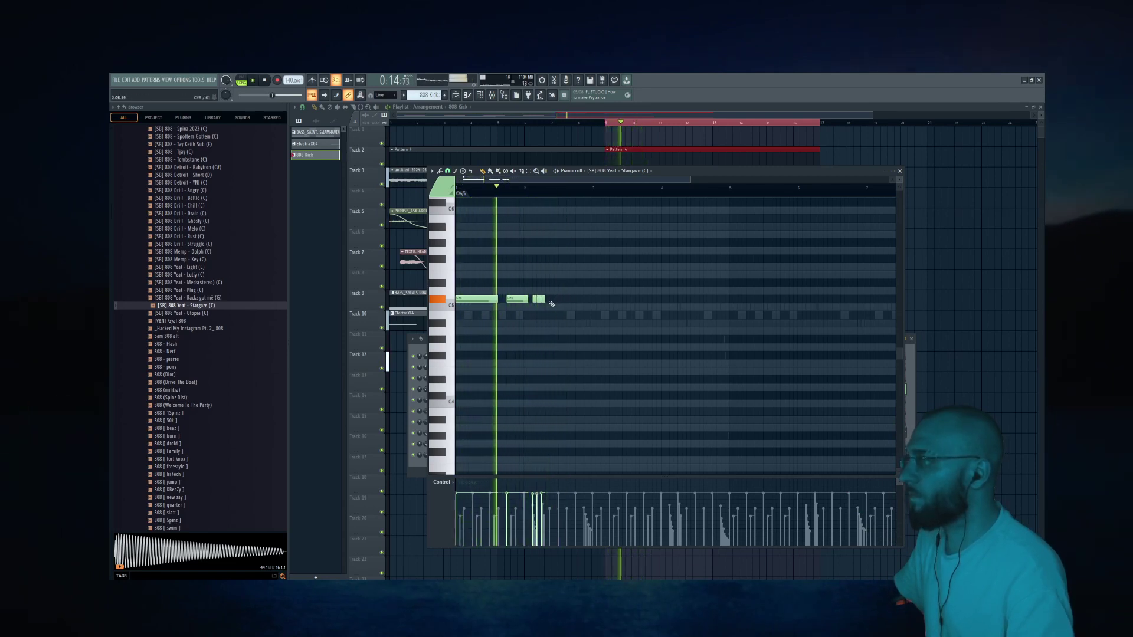
Step: Add one short note late in bar 2 and duplicate the two-bar 808 phrase right after itself
click(595, 299)
key(ctrl+a)
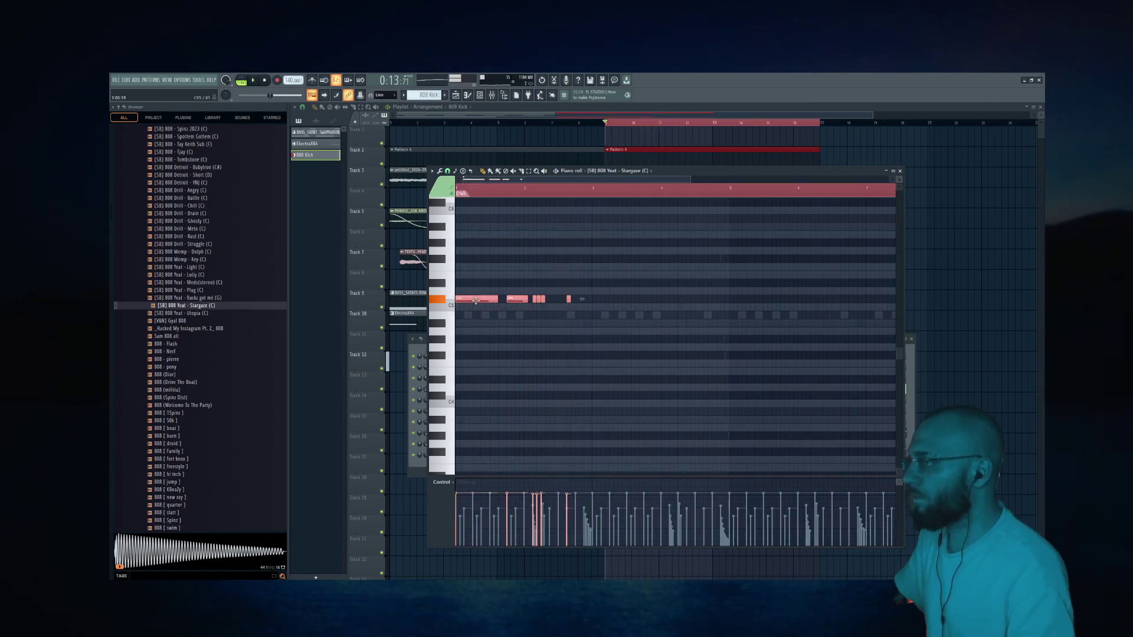
key(ctrl+b)
key(space)
Step: Raise the last short note of bar 4 by five semitones and duplicate the four-bar phrase to fill eight bars
ctrl+click(614, 278)
scroll(675, 291, down, 1)
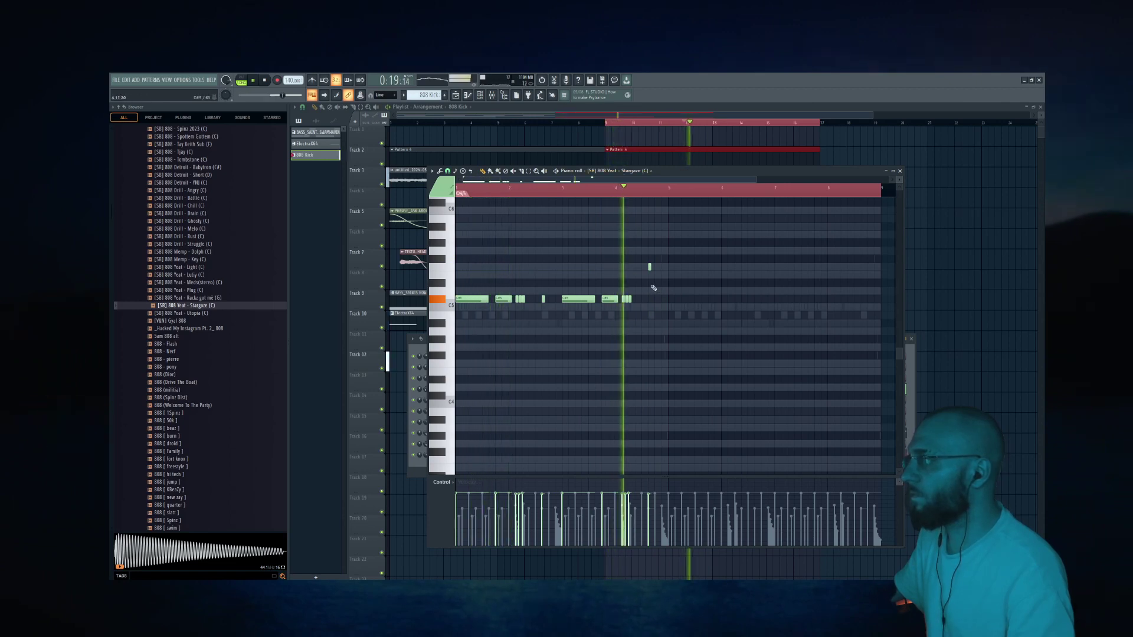
drag(648, 268, 649, 259)
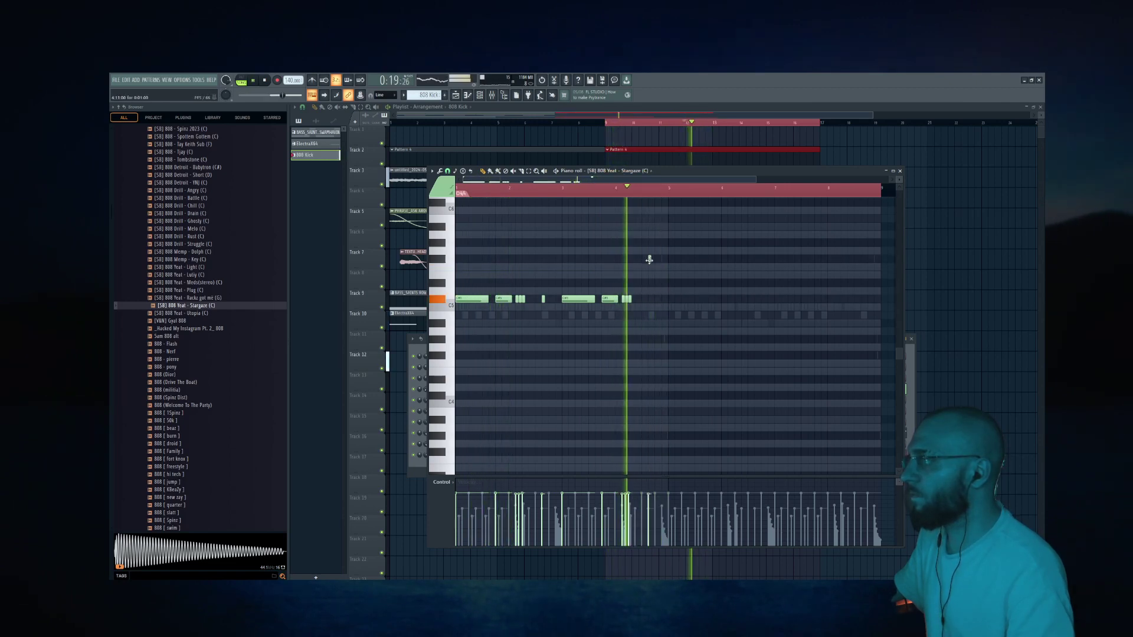
key(ctrl+a)
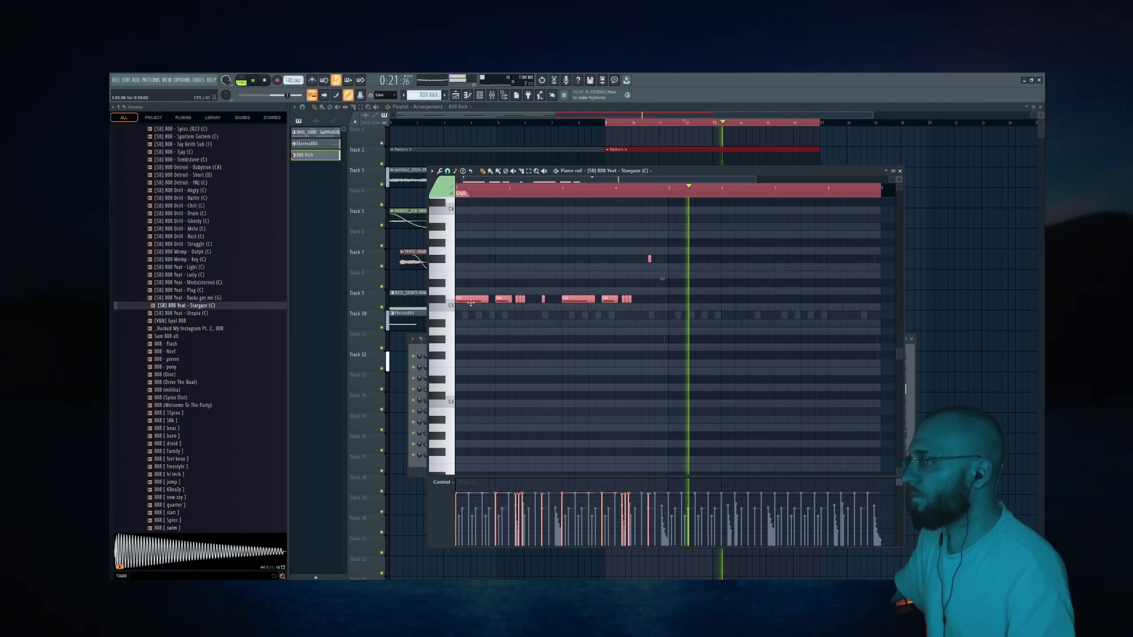
key(ctrl+b)
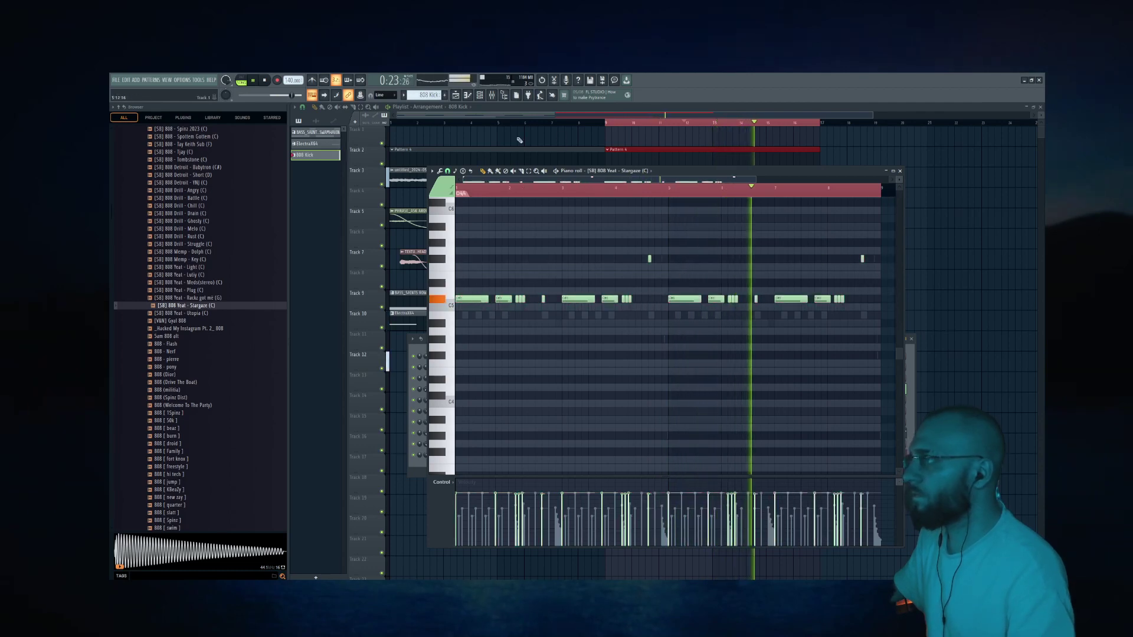
Step: Audition 808 samples and replace the sample on the last channel with [SB] 808 Drill - Chill (C)
click(480, 95)
key(space)
click(188, 275)
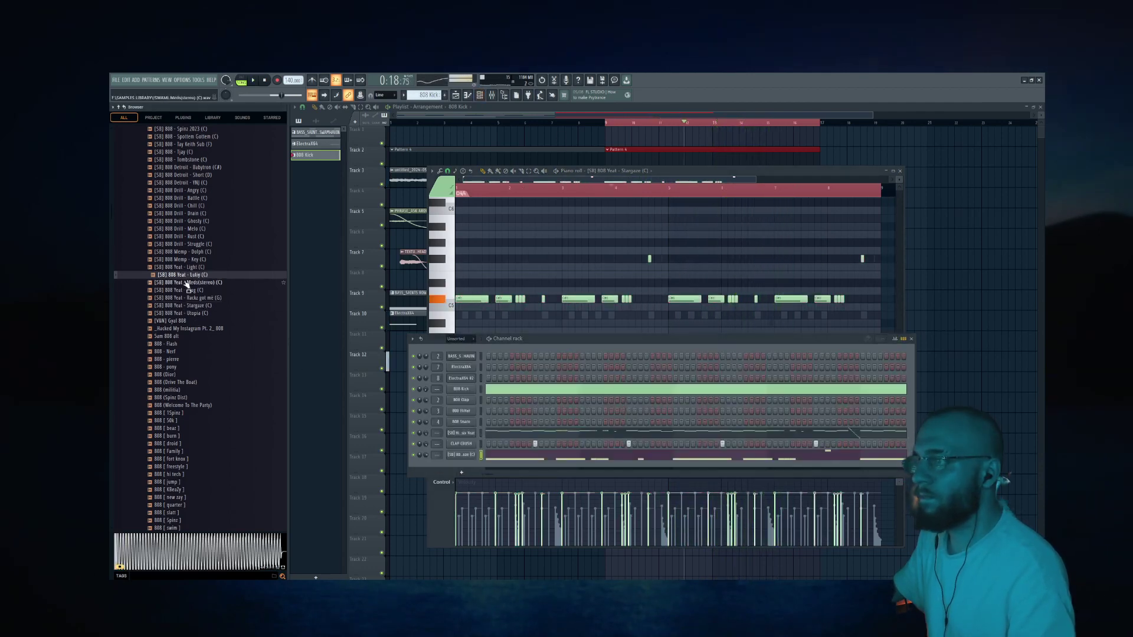
click(188, 214)
scroll(185, 254, down, 6)
scroll(186, 254, up, 5)
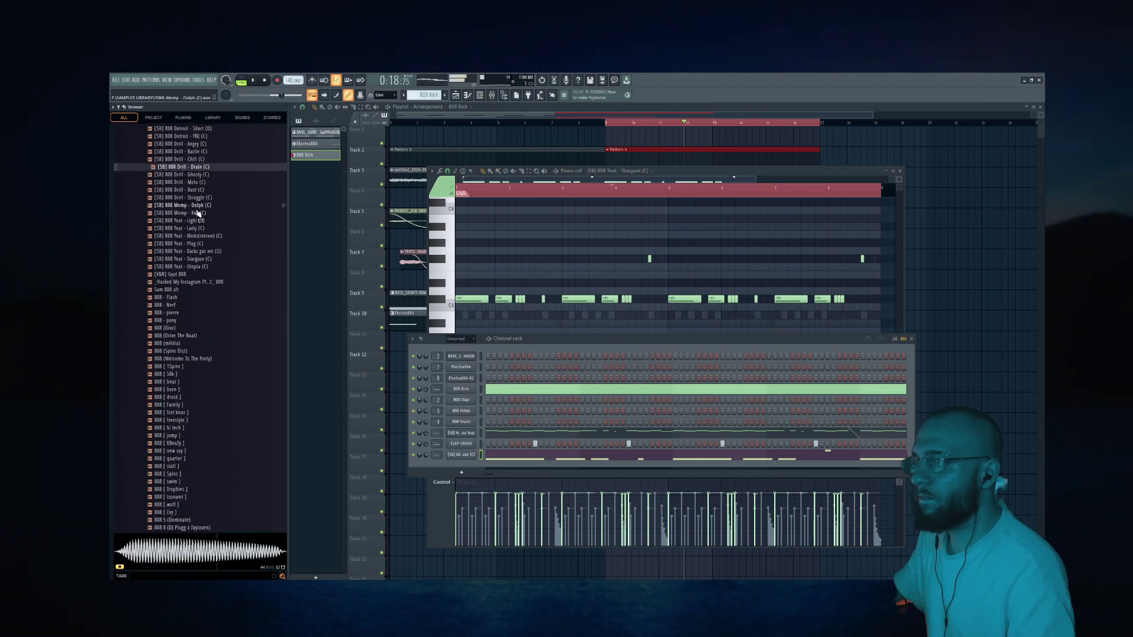
click(193, 160)
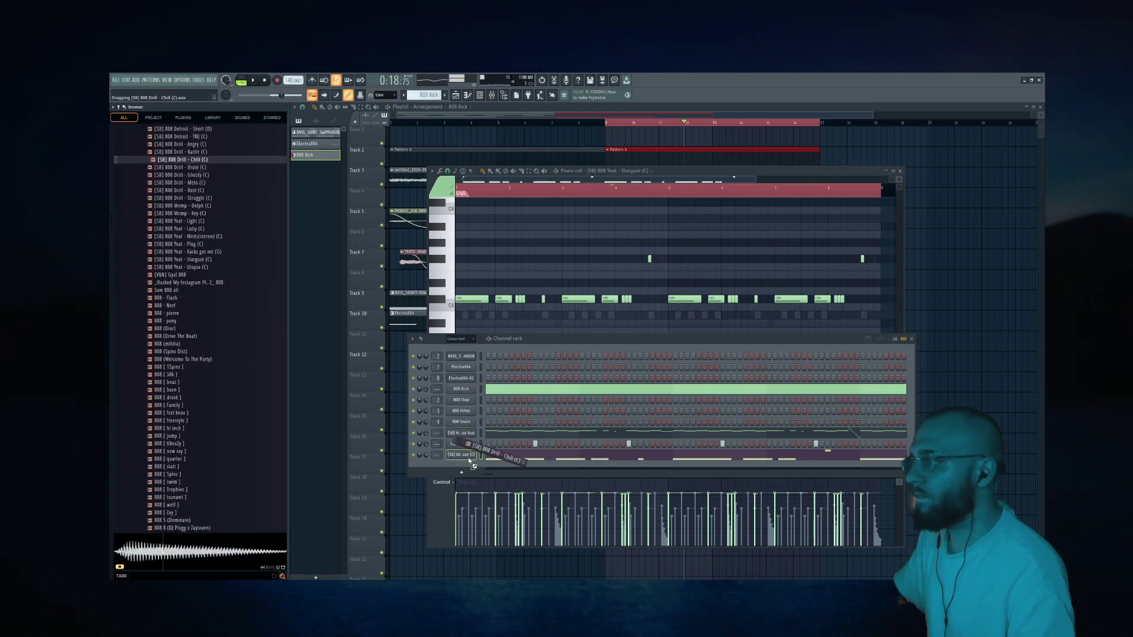
drag(468, 462, 467, 459)
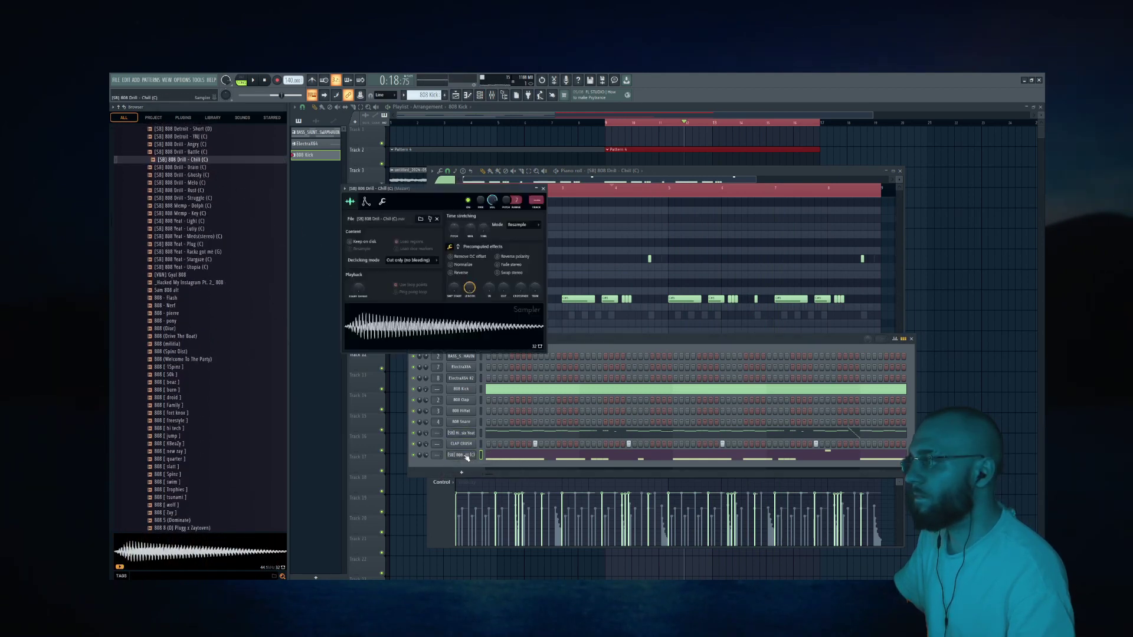
click(543, 188)
Step: Audition more 808 samples and load 808 ZARAZA into the last channel
scroll(223, 324, down, 8)
click(171, 267)
click(176, 313)
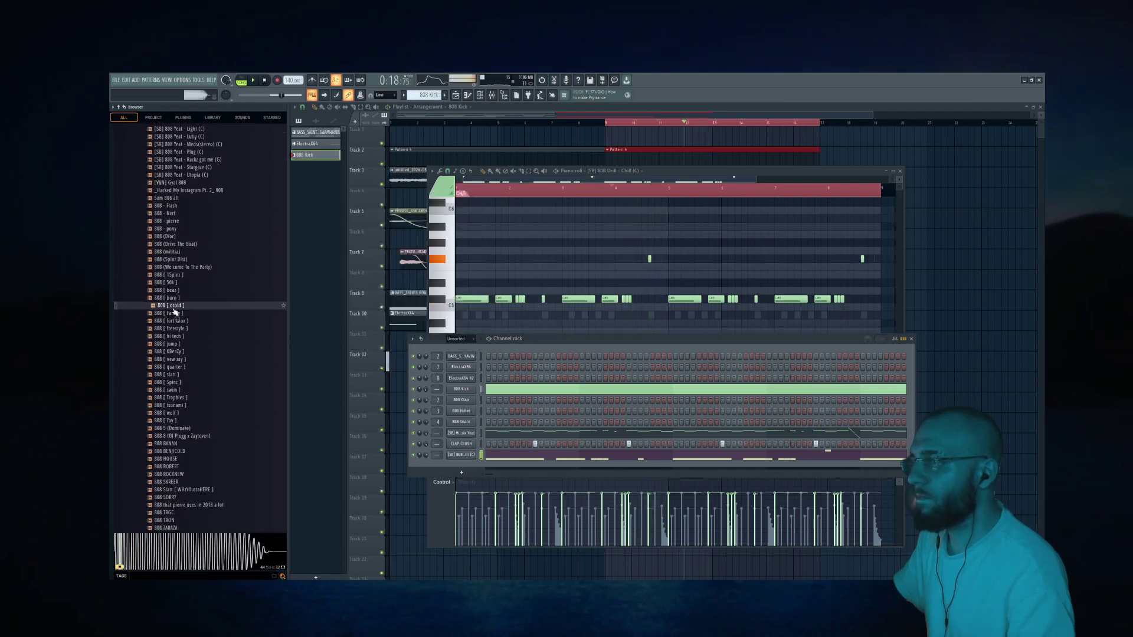
scroll(177, 330, down, 6)
click(183, 276)
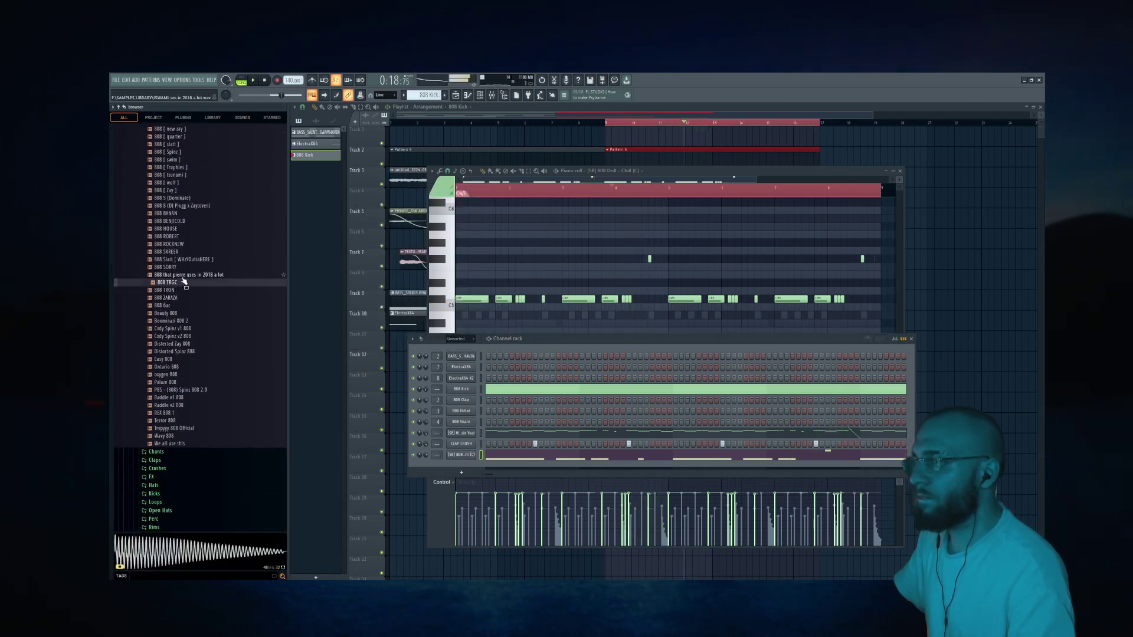
click(176, 282)
click(172, 329)
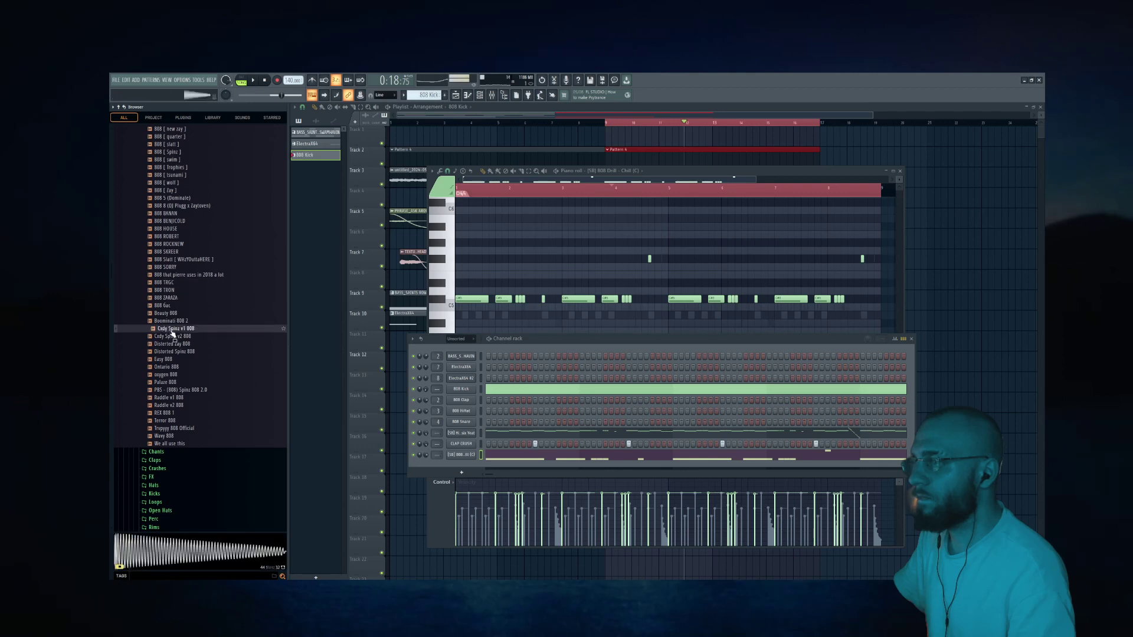
click(168, 306)
click(169, 313)
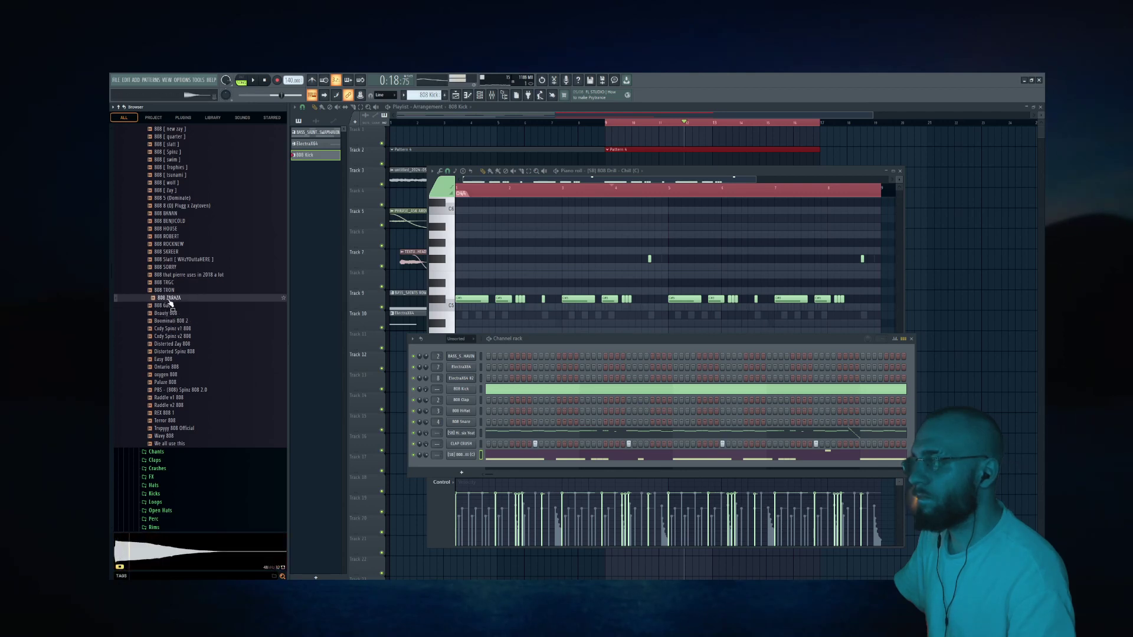
key(space)
click(461, 455)
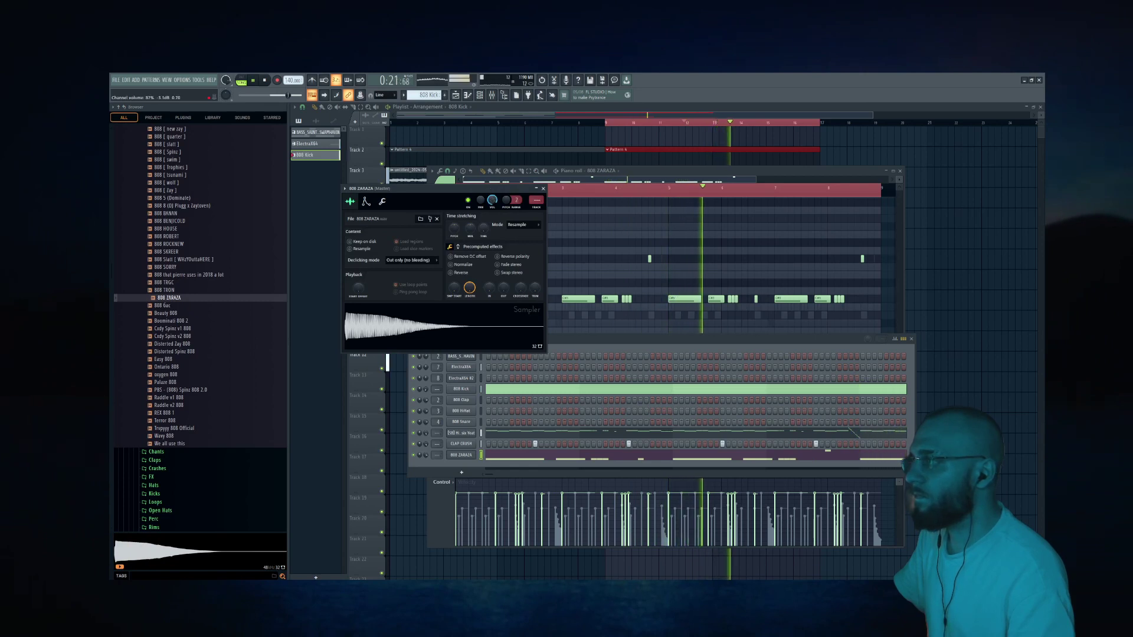
click(544, 189)
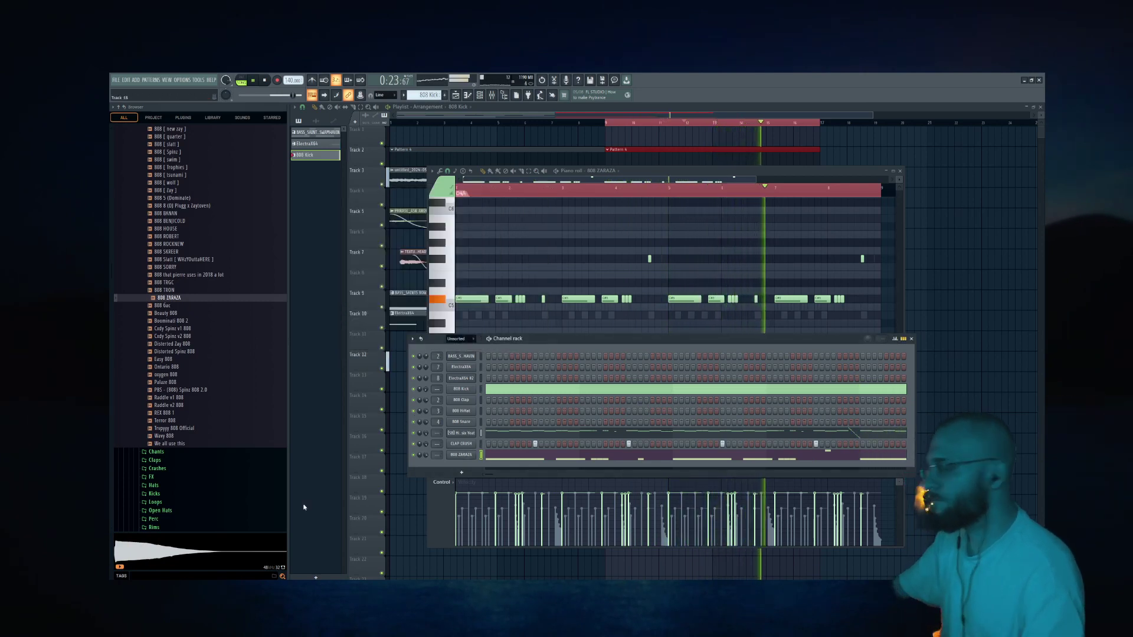
Step: Review the arrangement, the mixer levels and the notes of the BASS_SAINTS ROW pattern during playback
scroll(163, 355, up, 4)
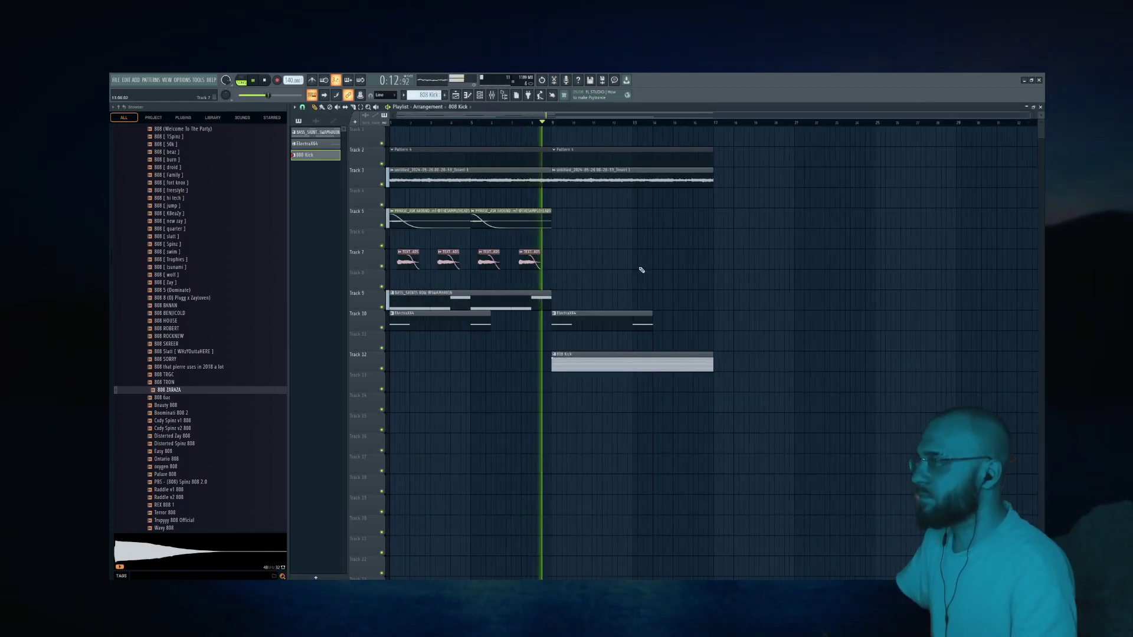
click(493, 96)
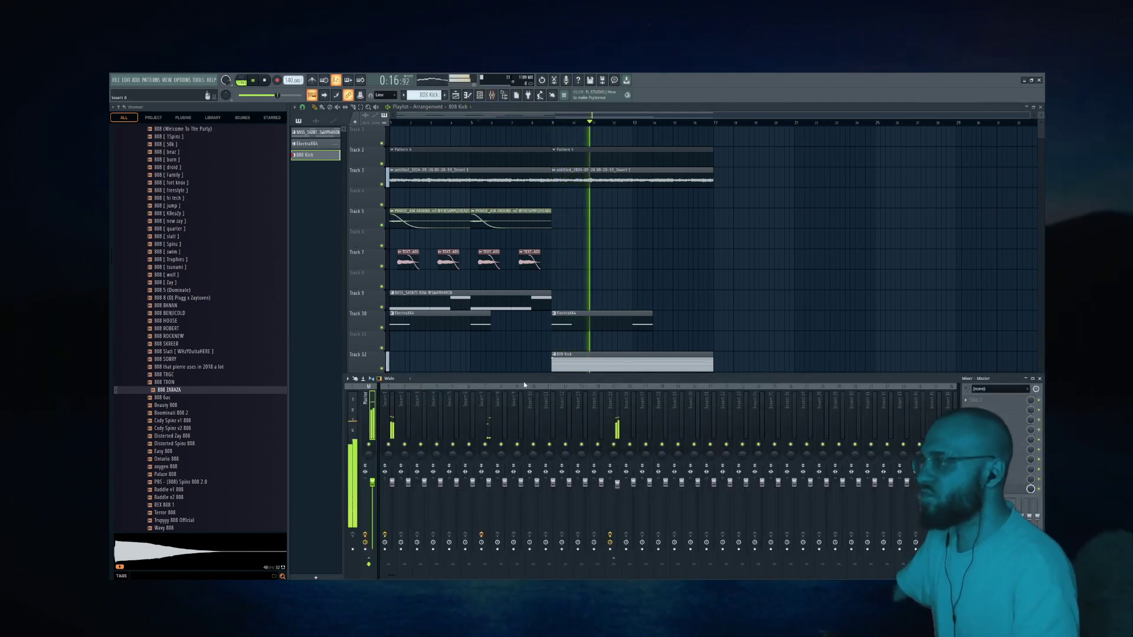
double_click(583, 362)
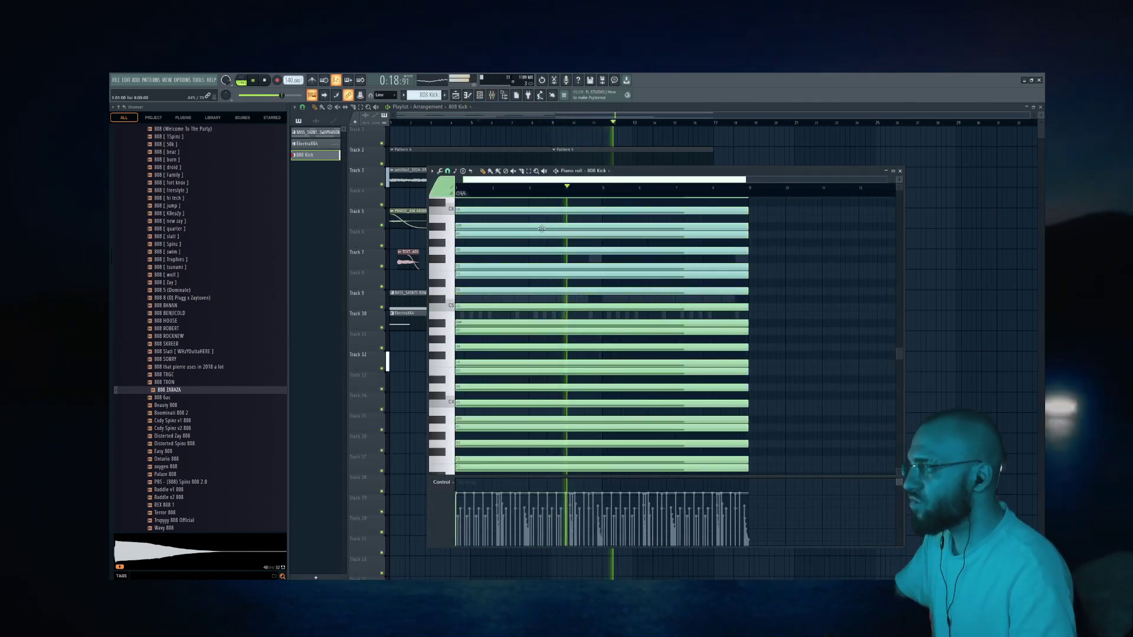
click(479, 95)
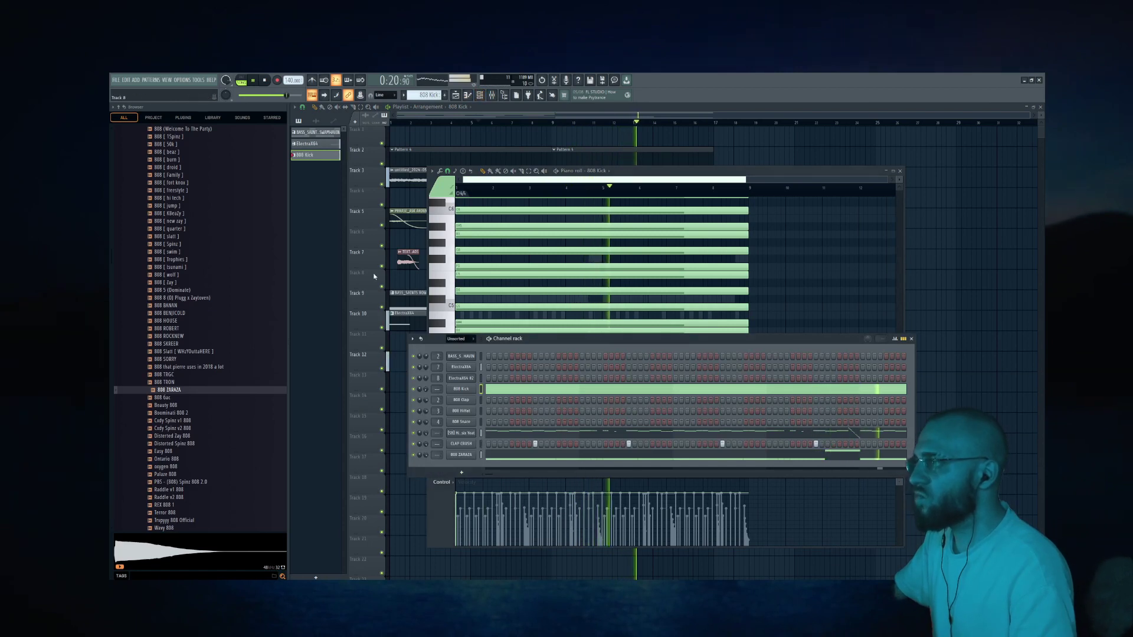
click(401, 318)
double_click(420, 298)
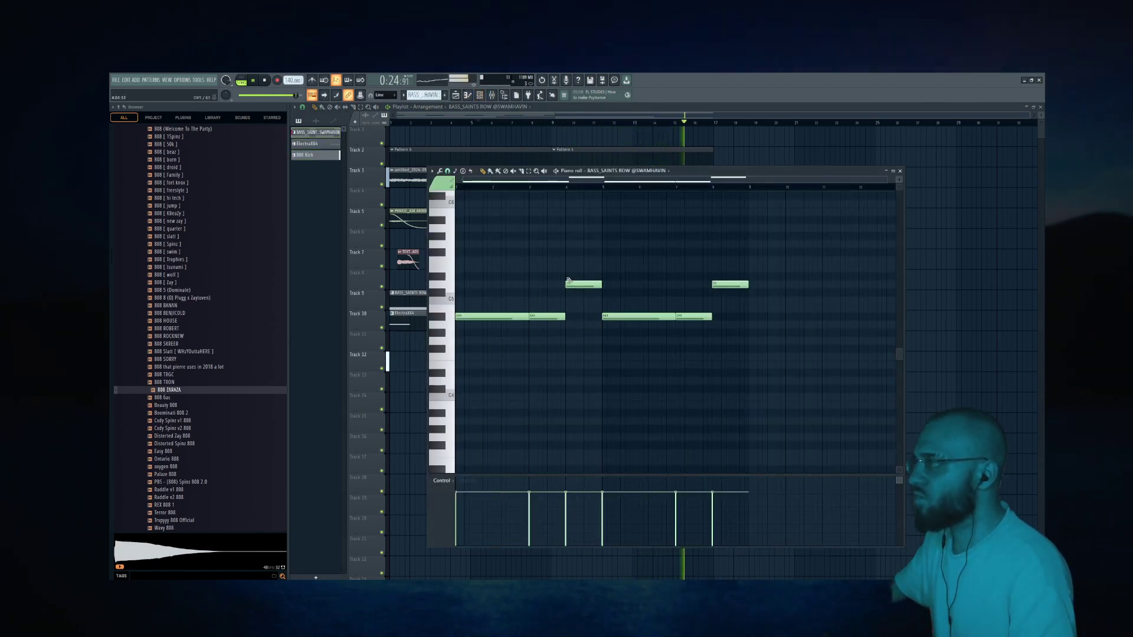
scroll(567, 273, up, 6)
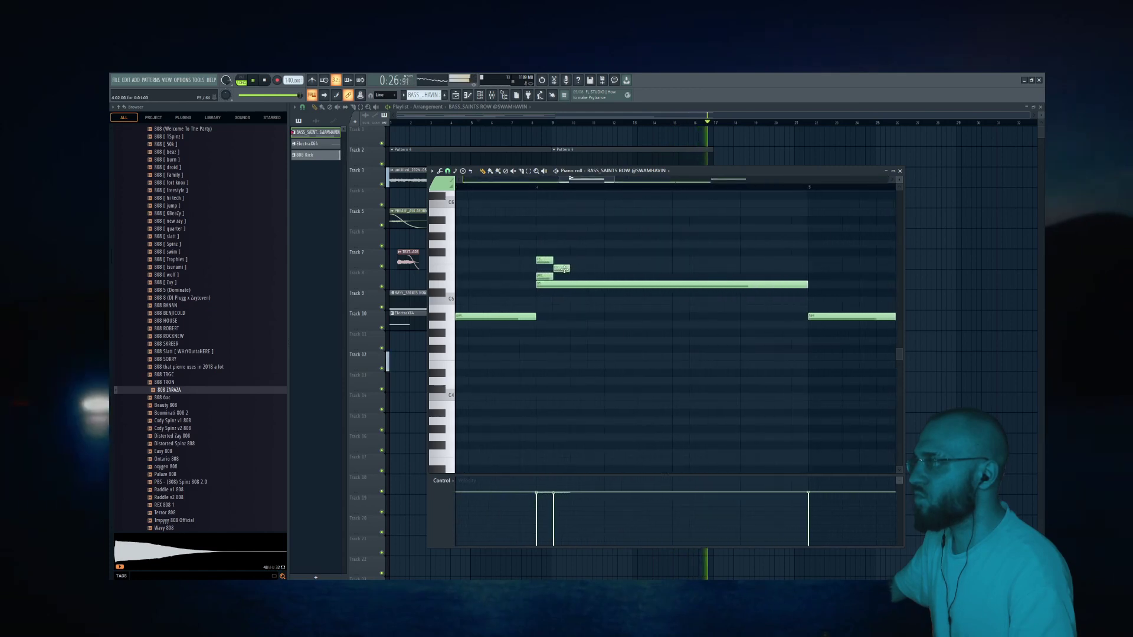
click(768, 141)
right_click(778, 143)
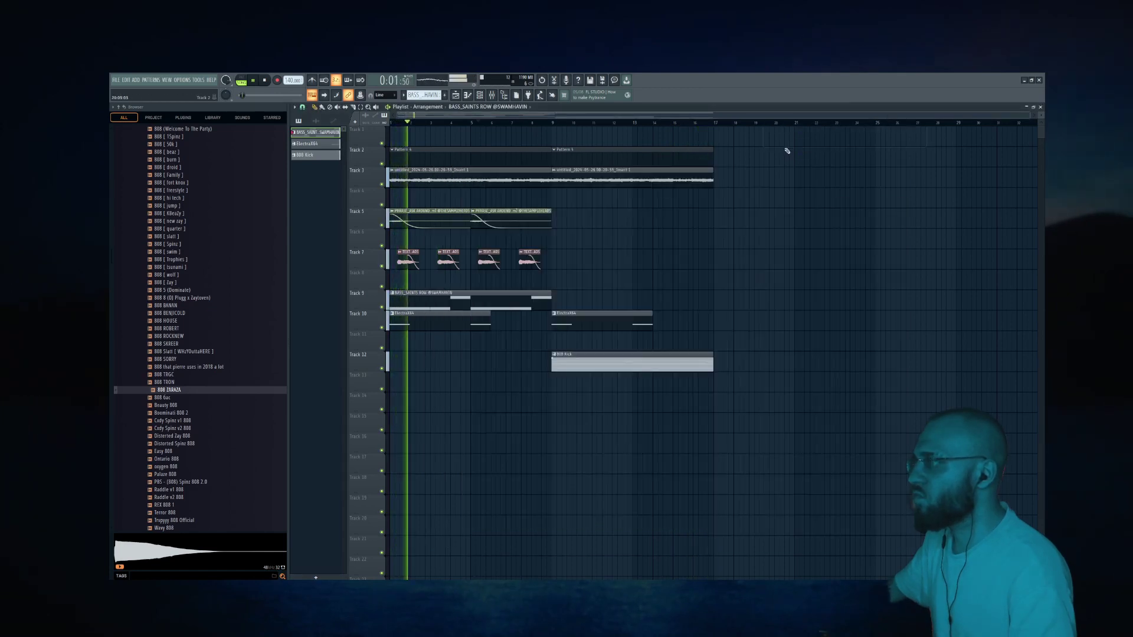
Step: Open the notes of the 808 ZARAZA channel in the 808 Kick pattern and raise the last two notes of bar 2 by four semitones
double_click(549, 366)
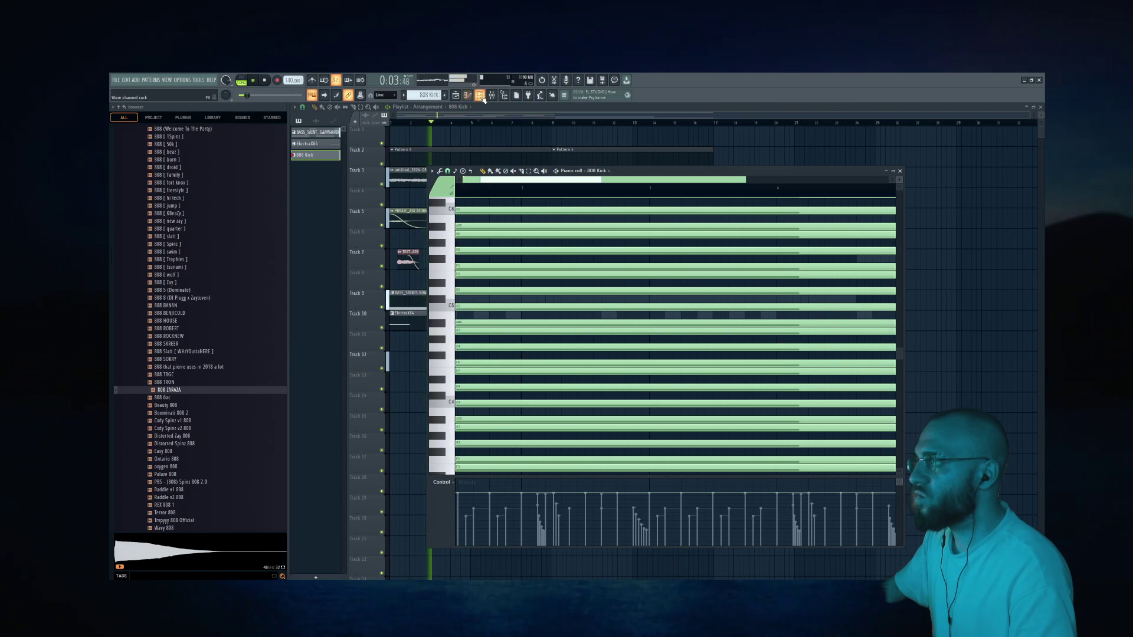
click(480, 95)
click(521, 455)
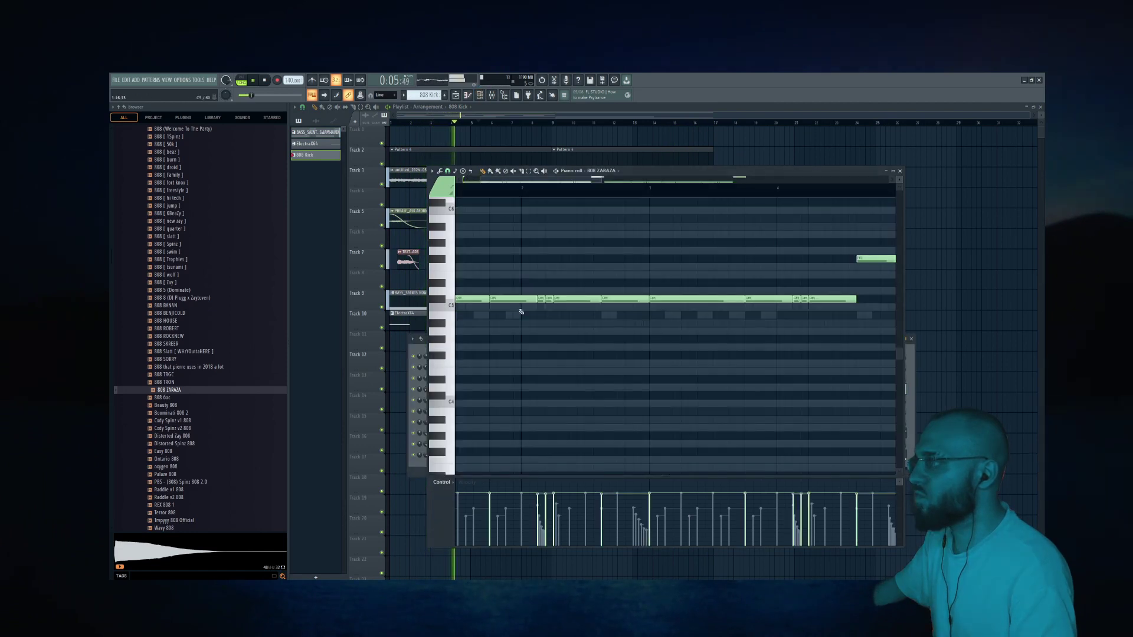
scroll(521, 312, down, 2)
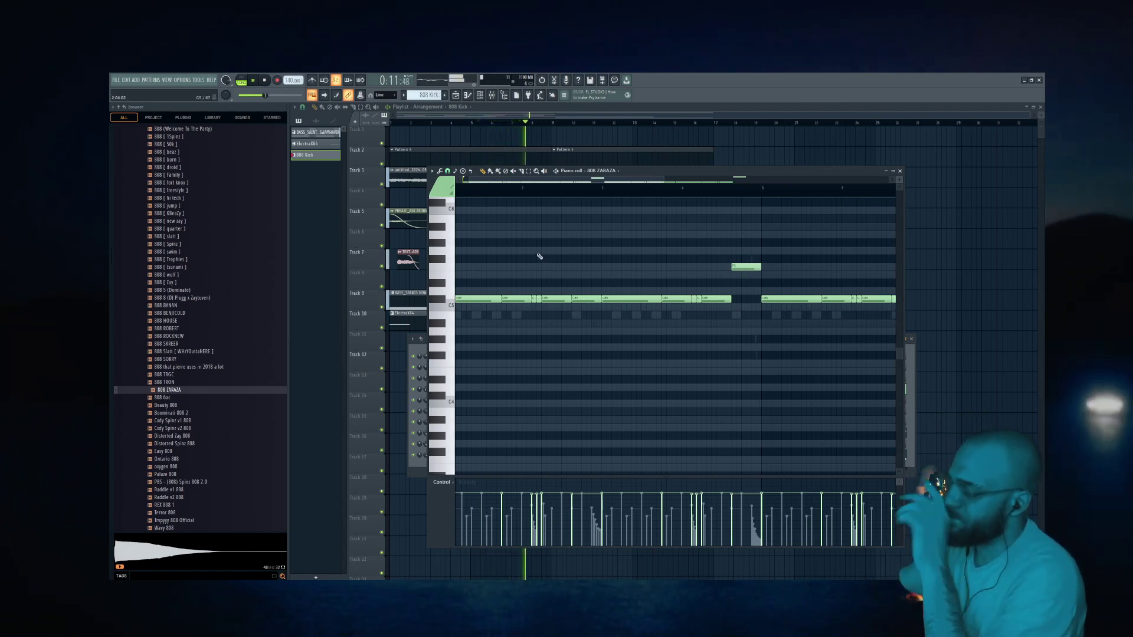
scroll(565, 254, down, 3)
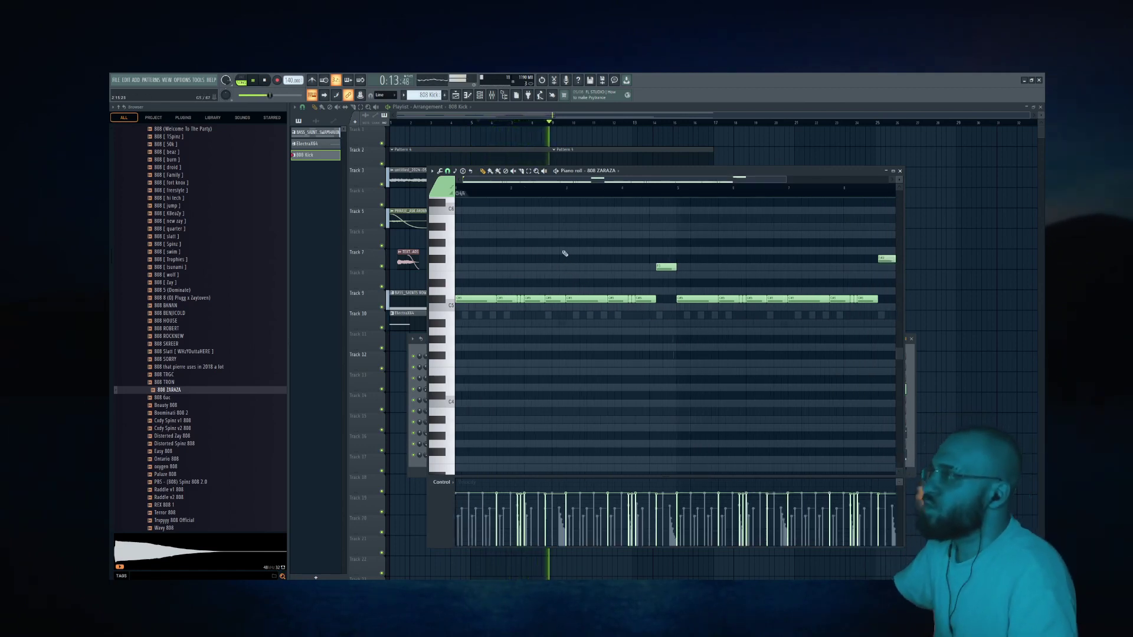
scroll(487, 289, up, 2)
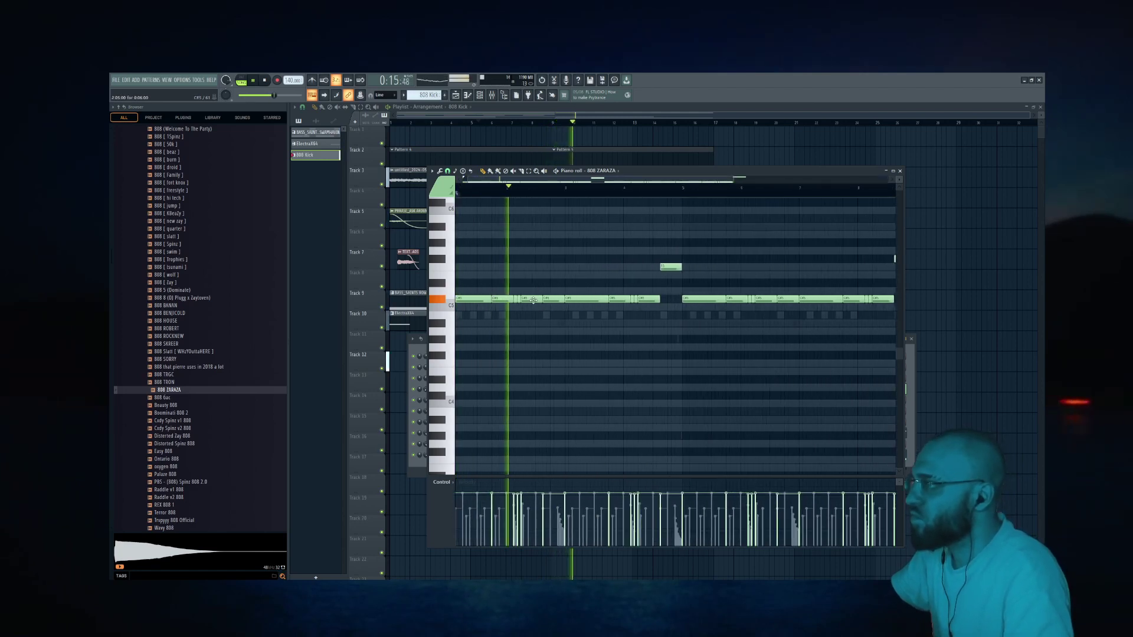
drag(523, 297, 526, 266)
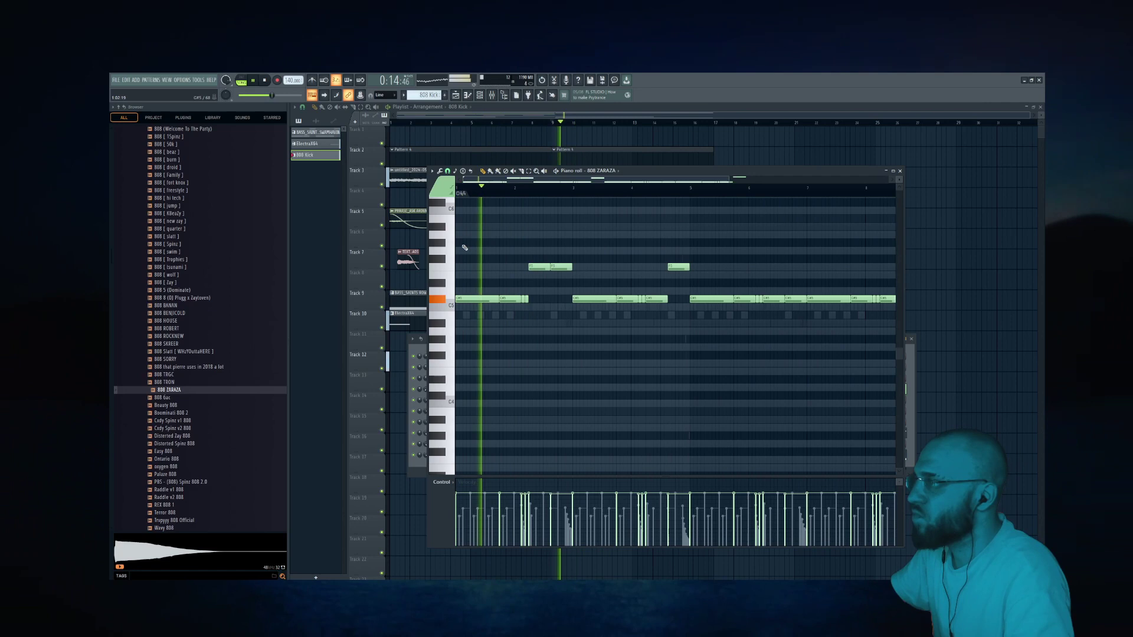
Step: Add a note in bar 4 eight semitones above the main 808 line and shorten the low note before it to make room
scroll(465, 253, up, 3)
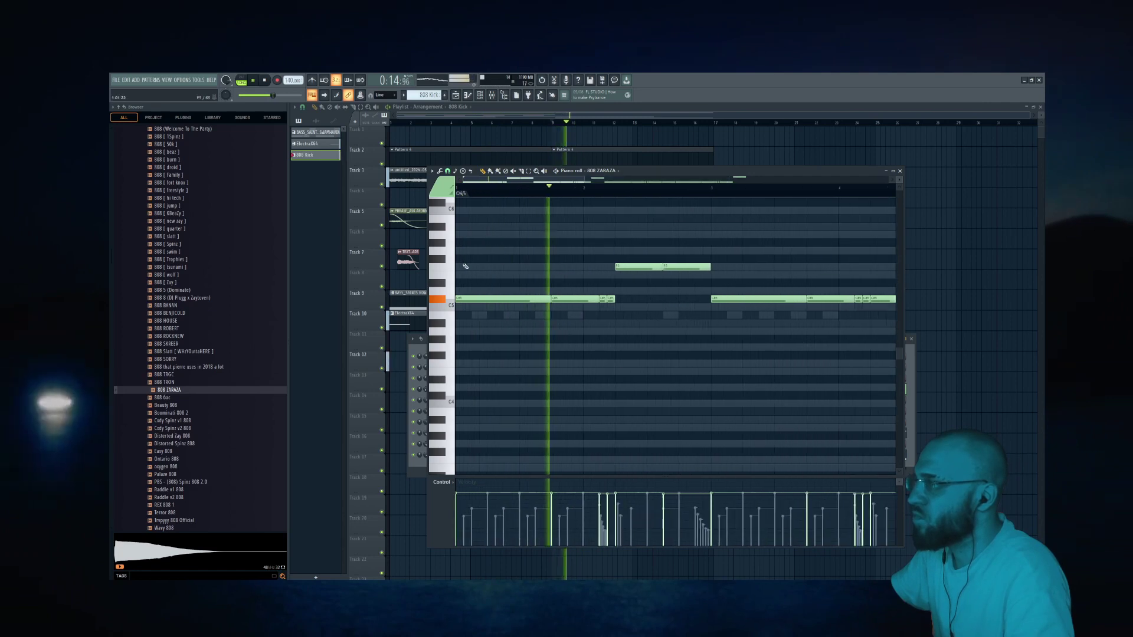
scroll(469, 268, down, 3)
scroll(473, 271, up, 3)
scroll(602, 307, down, 4)
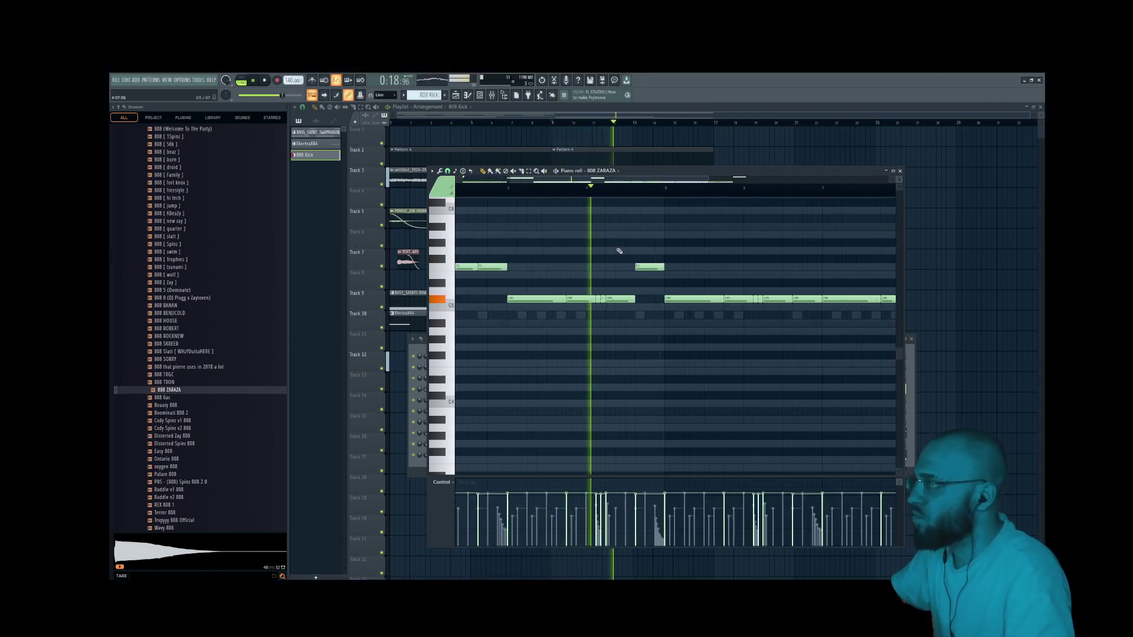
click(623, 235)
drag(634, 300, 612, 308)
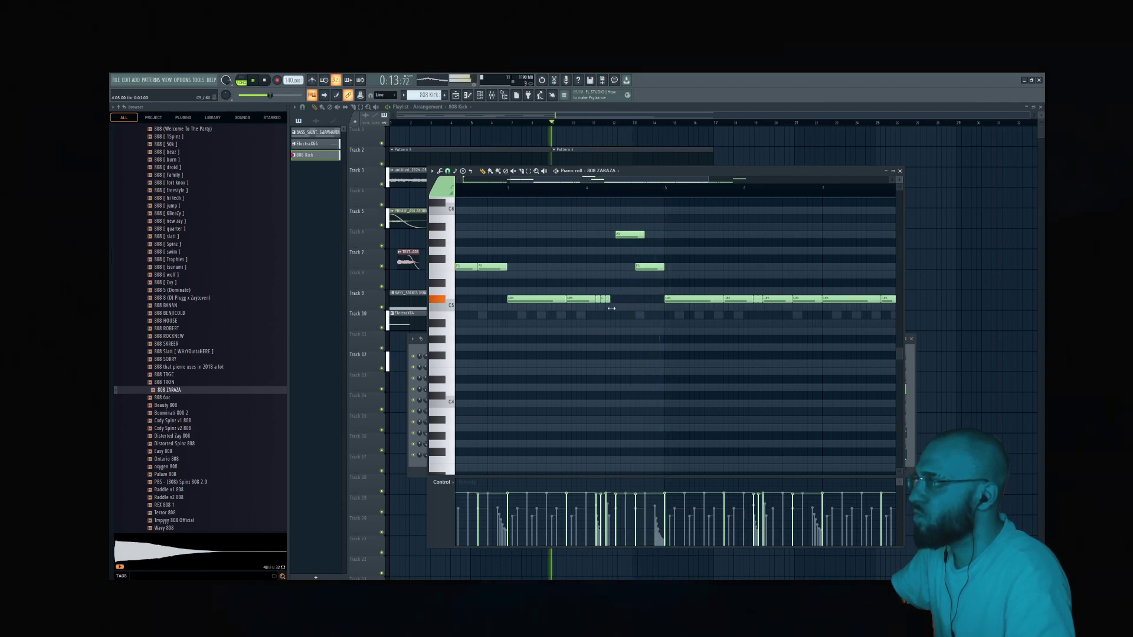
Step: Delete the 808 notes in bars 5 to 8 and duplicate the first four bars of notes in their place
scroll(625, 303, down, 2)
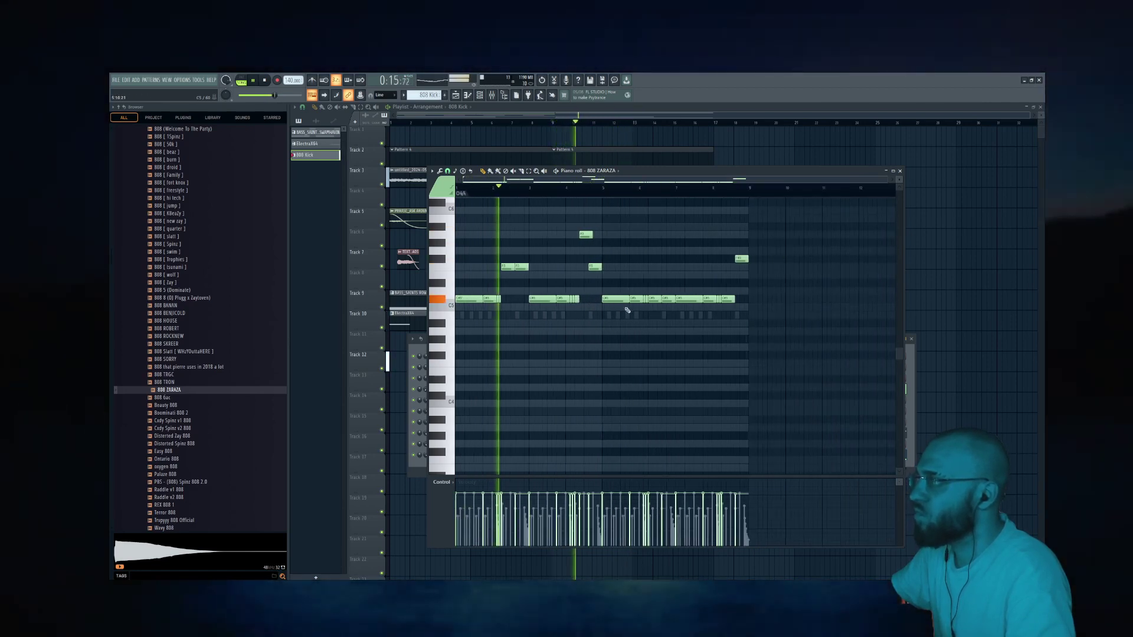
scroll(571, 303, up, 1)
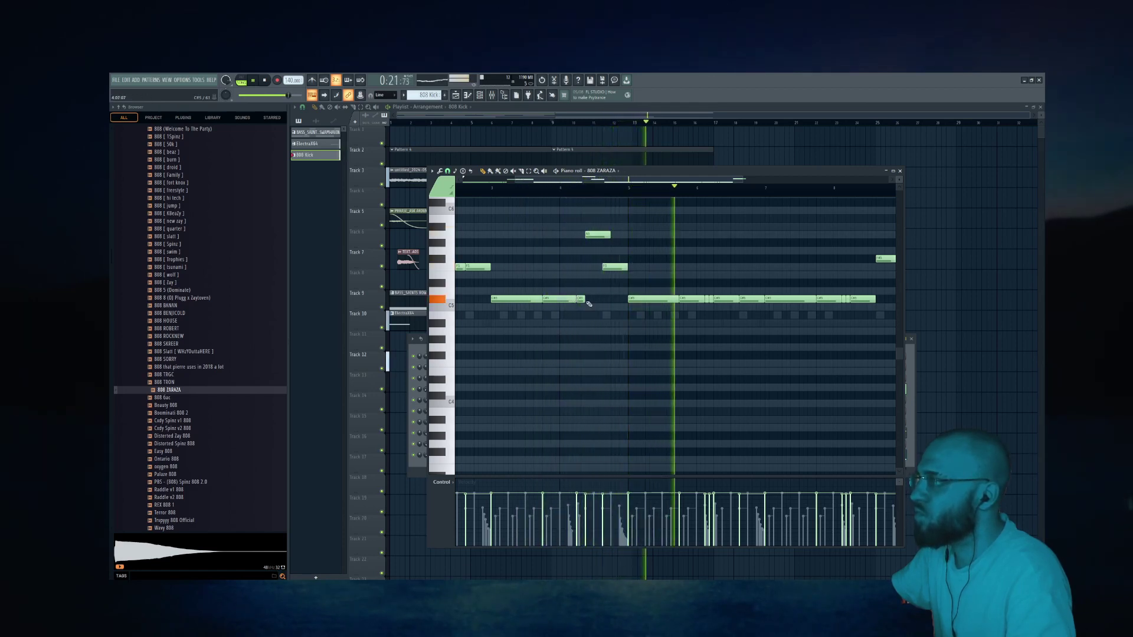
scroll(608, 304, down, 4)
right_click(689, 299)
right_click(741, 258)
key(ctrl+a)
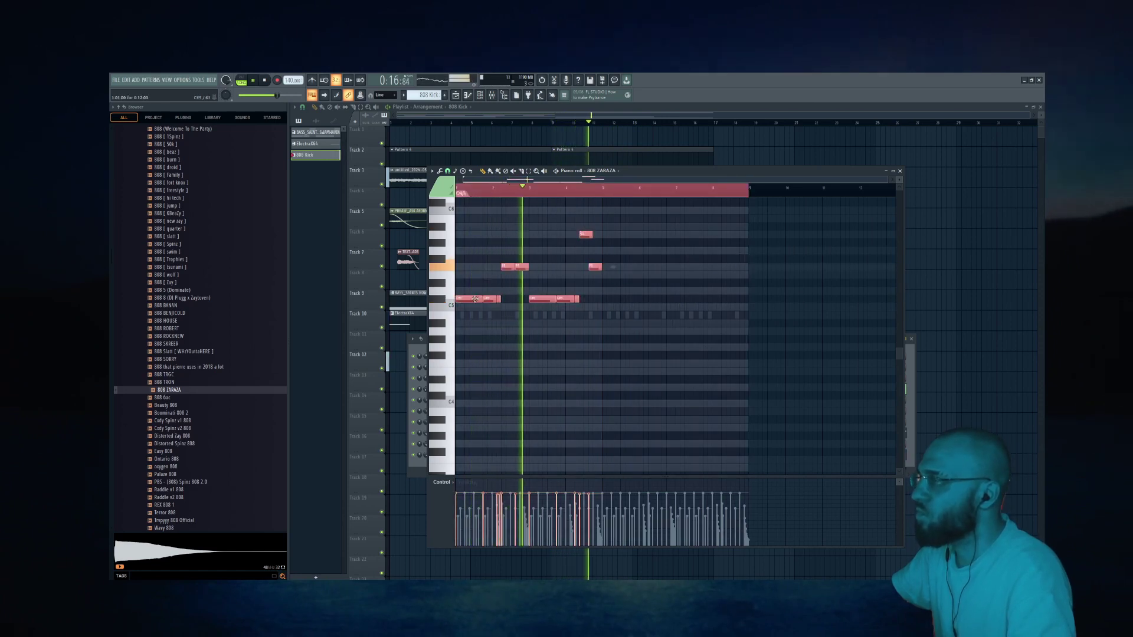
key(ctrl+b)
drag(635, 294, 619, 295)
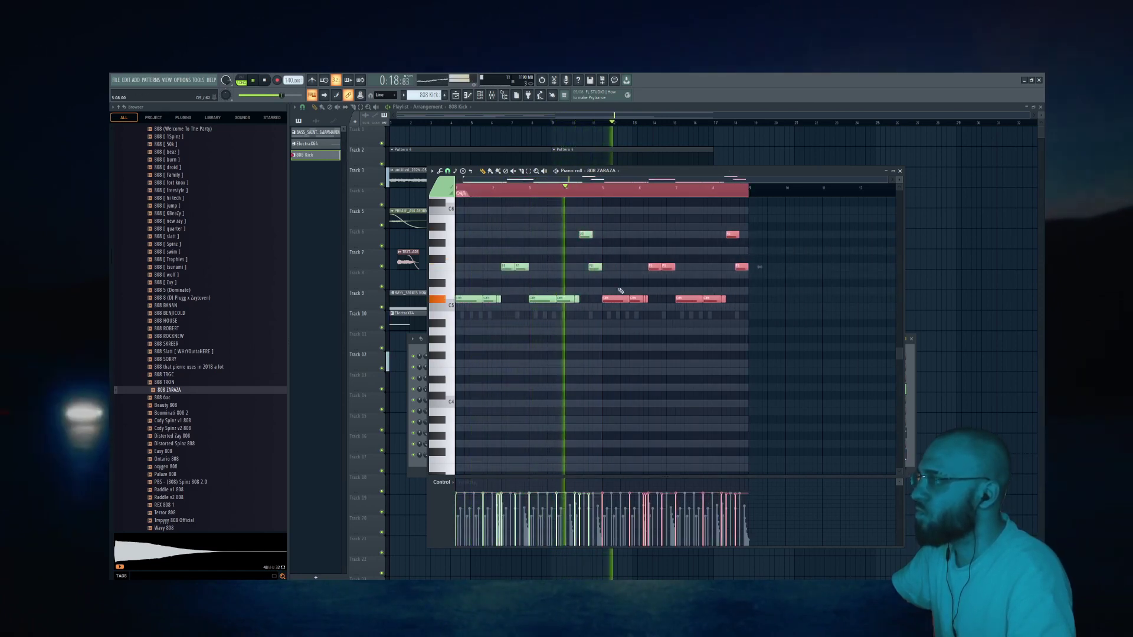
ctrl+click(632, 263)
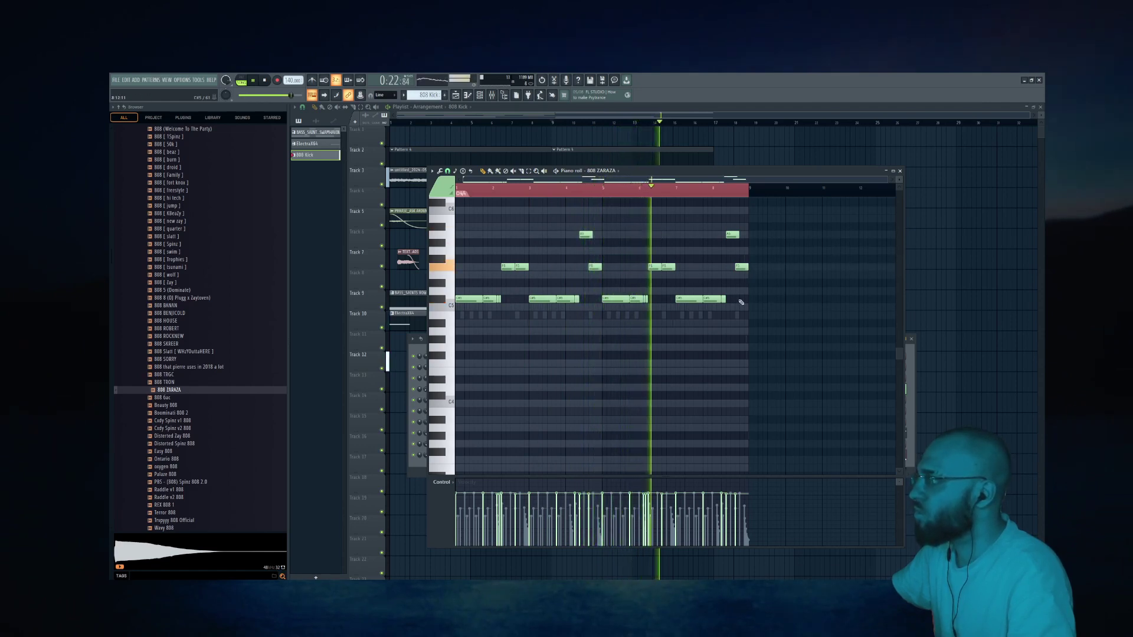
Step: Shorten the last raised note of bar 6 and add a short note four semitones below the main line in the gap
scroll(671, 302, up, 3)
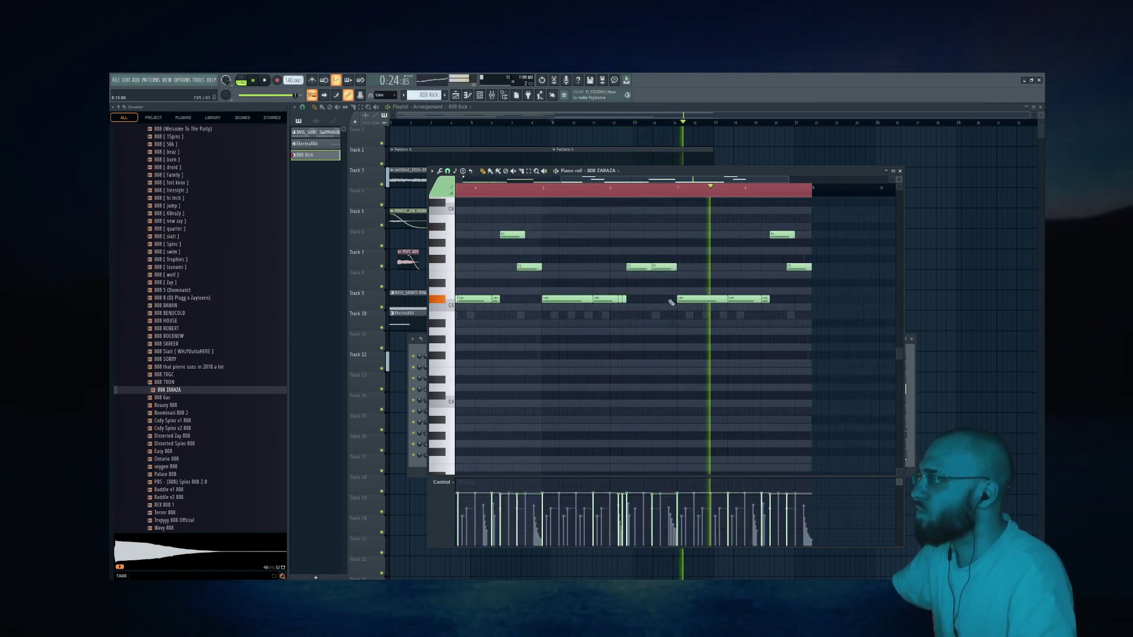
drag(676, 267, 666, 269)
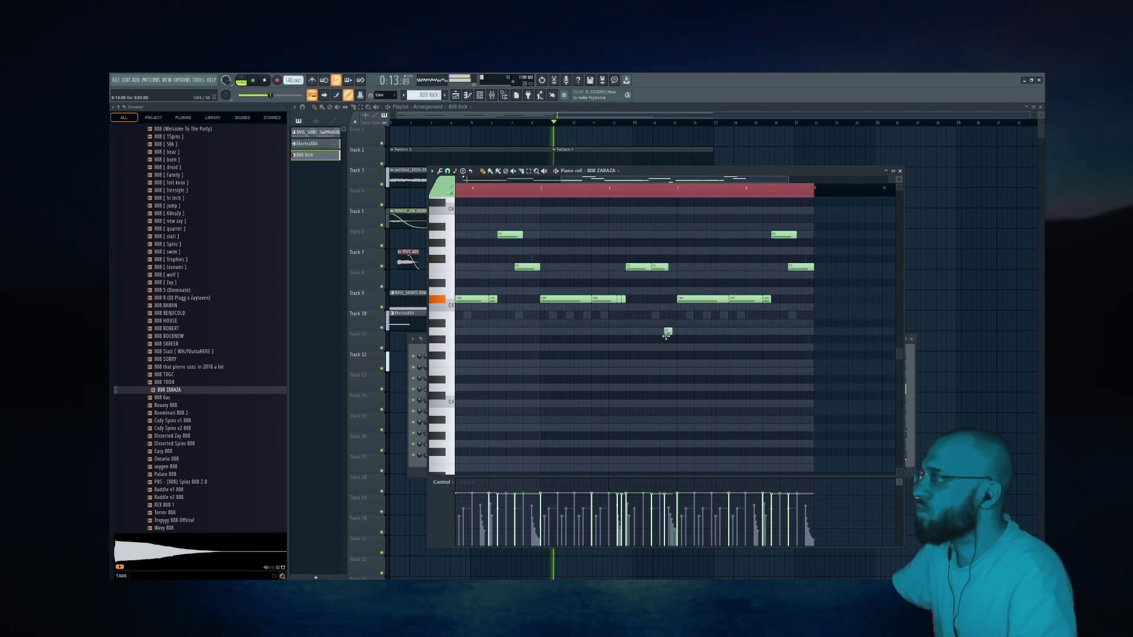
key(F4)
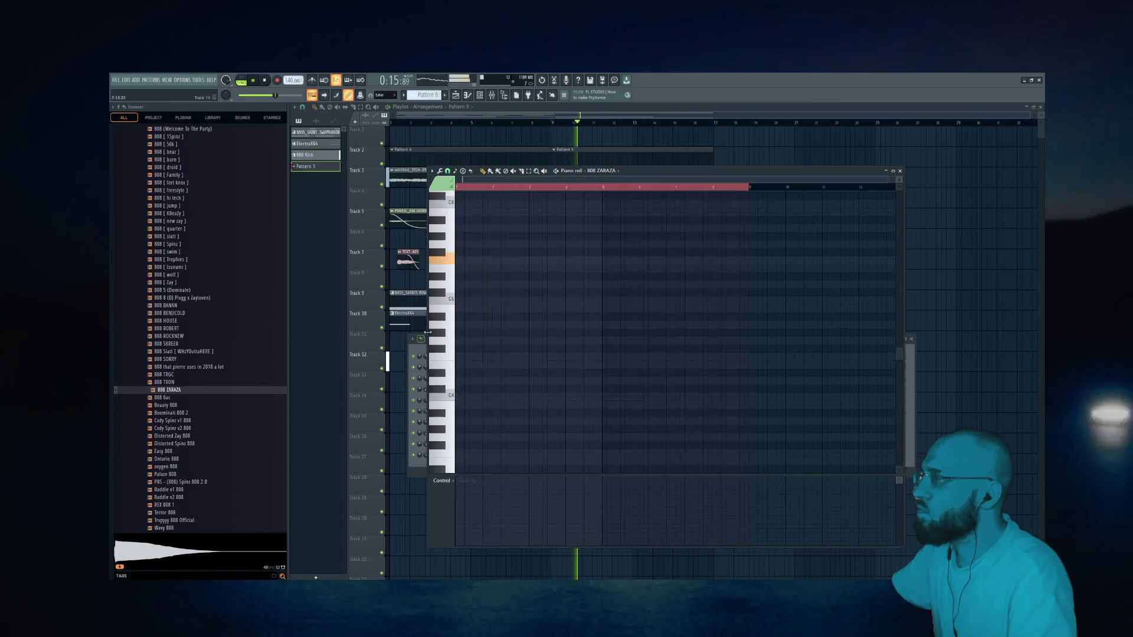
scroll(559, 378, down, 5)
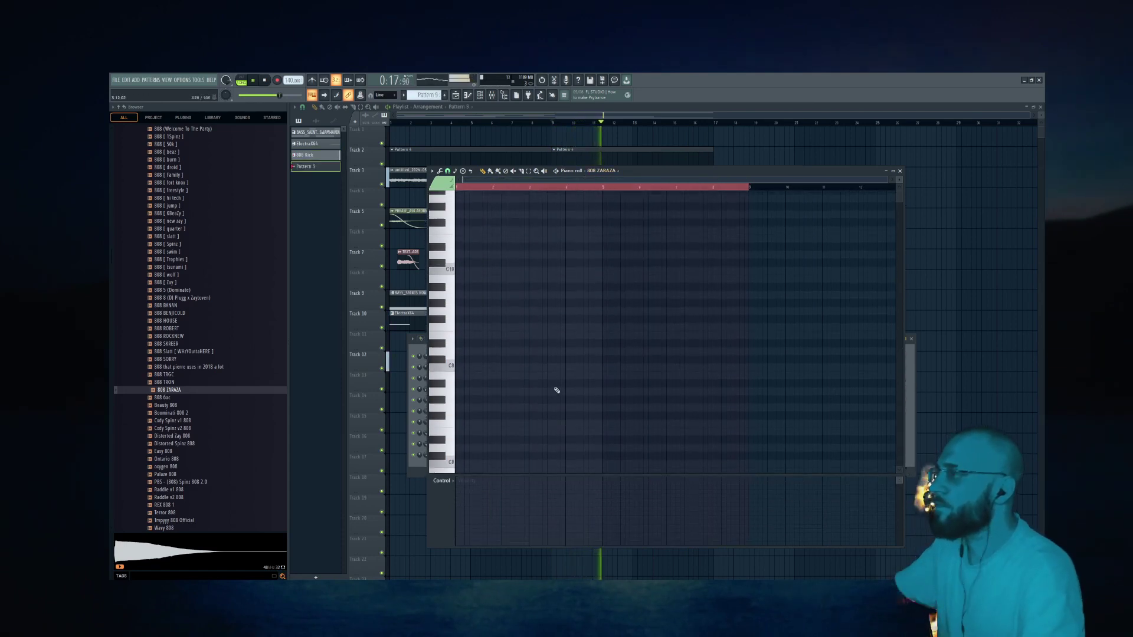
scroll(558, 376, down, 2)
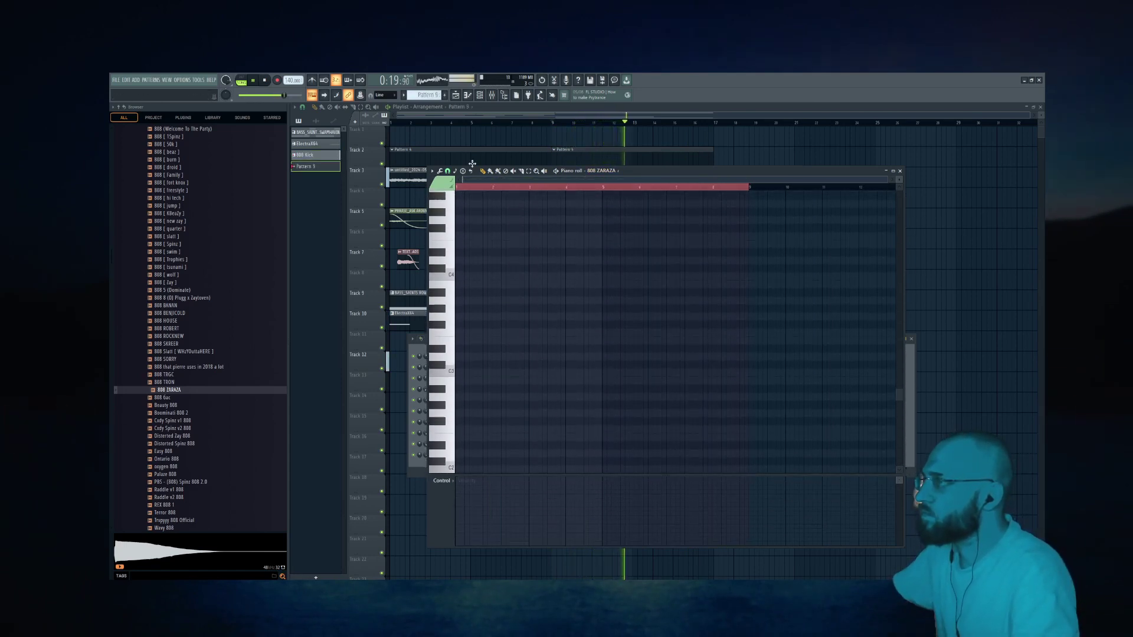
click(900, 170)
key(F6)
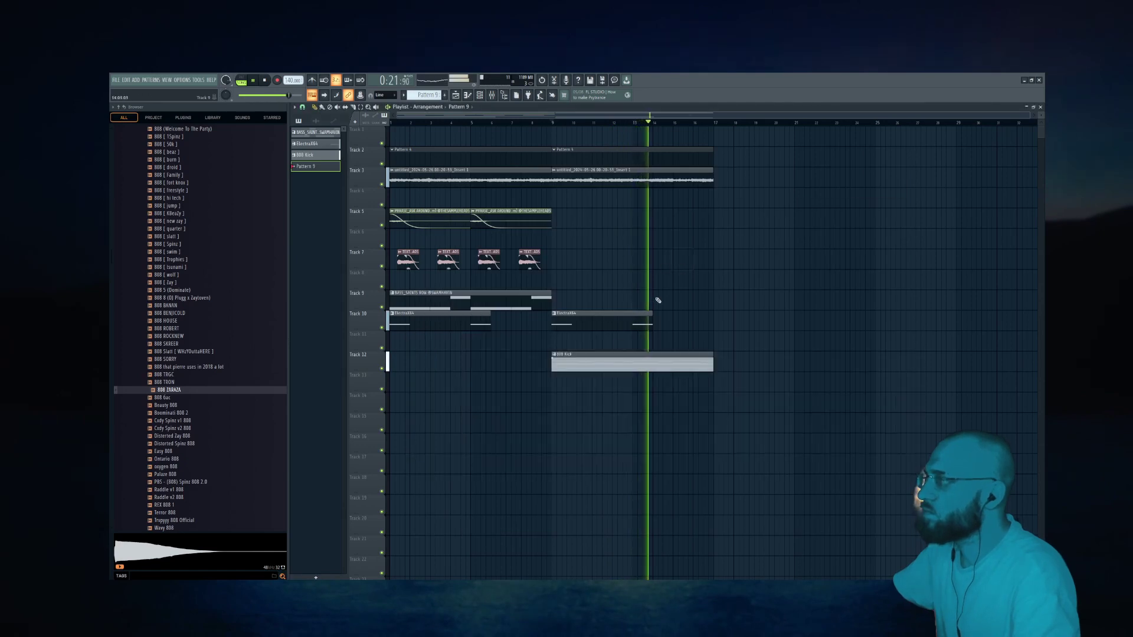
double_click(604, 363)
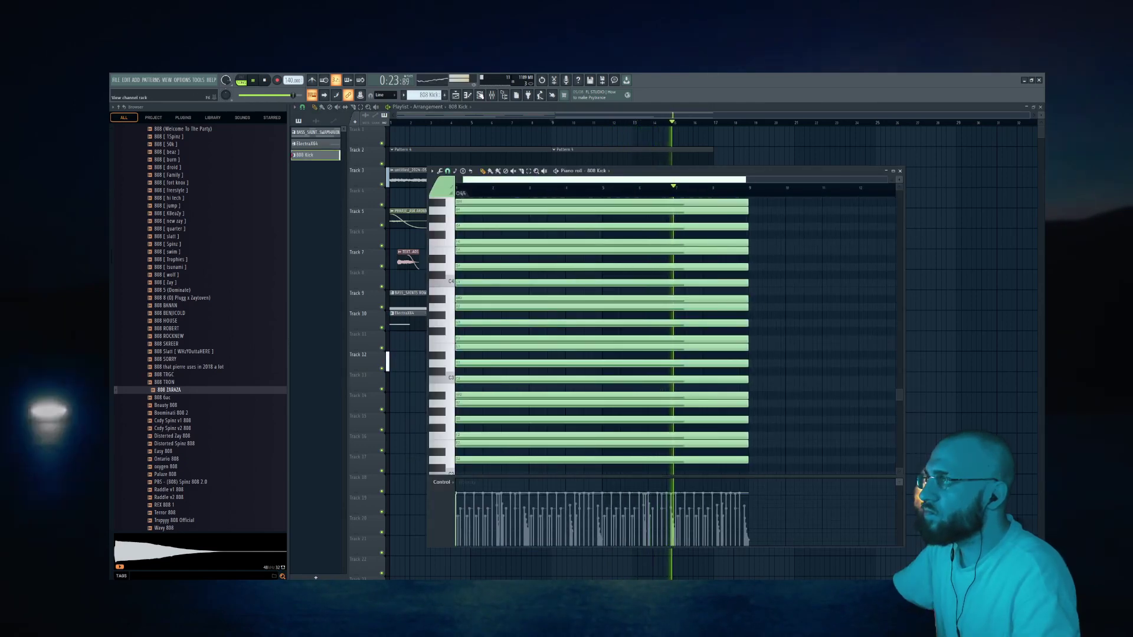
key(F6)
click(539, 458)
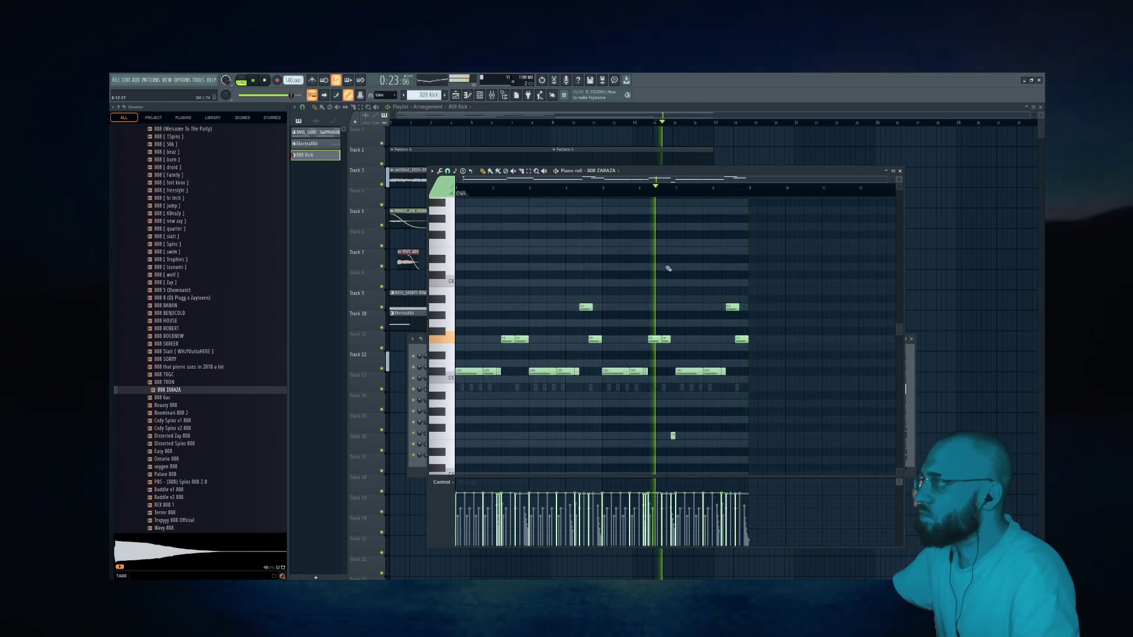
Step: Remove the short low note at the end of bar 6 and finish bars 2 and 6 with a short note at the raised pitch
scroll(670, 413, up, 2)
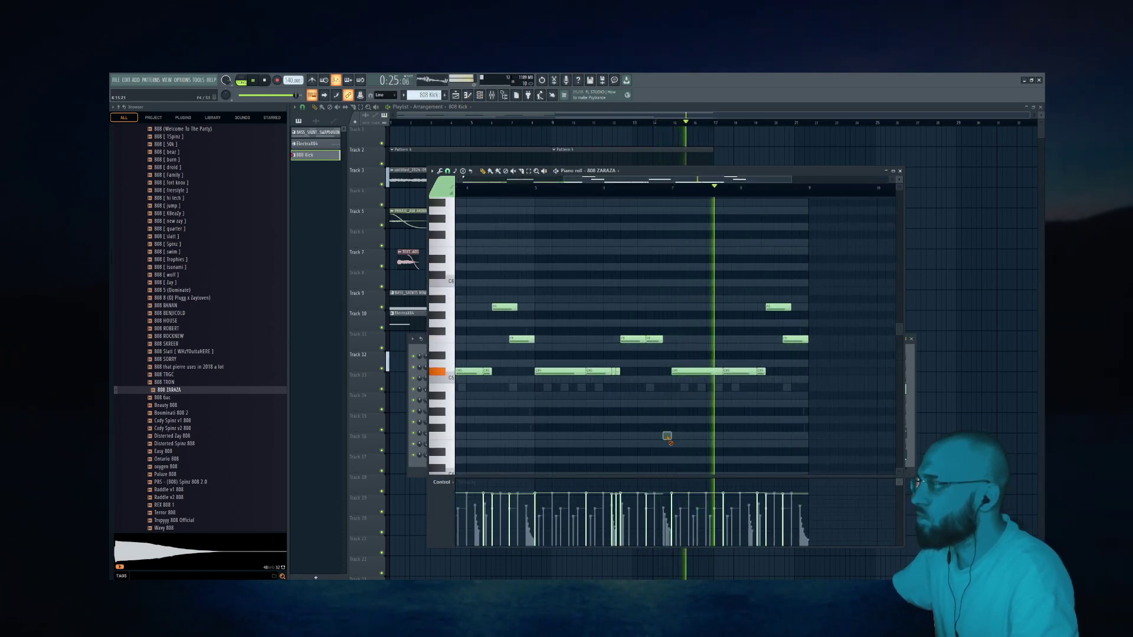
key(space)
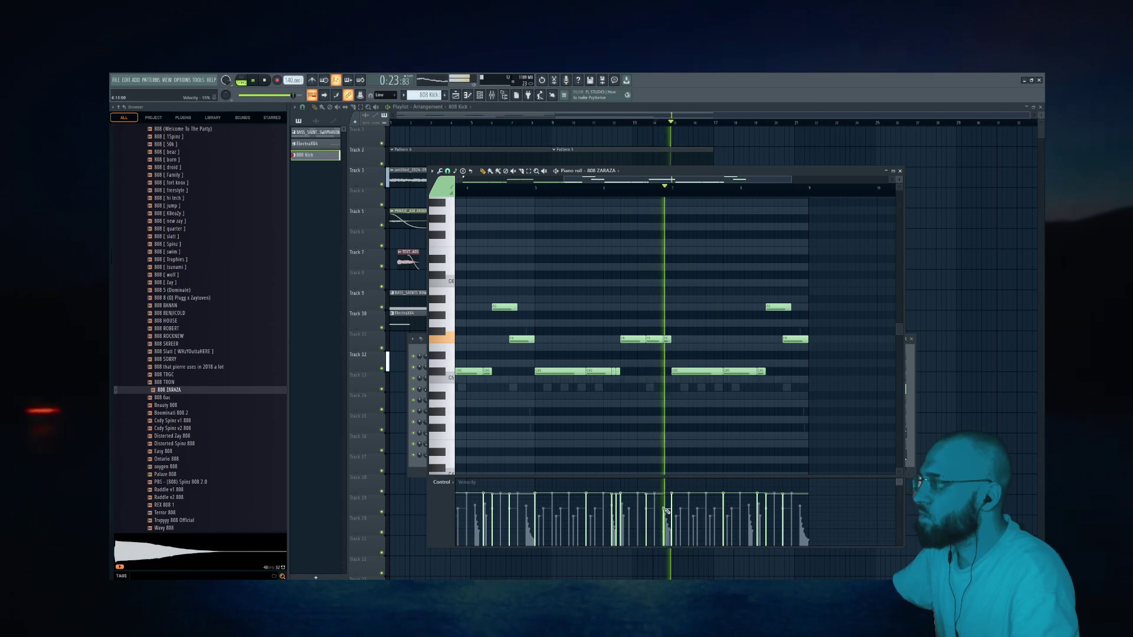
scroll(665, 508, down, 3)
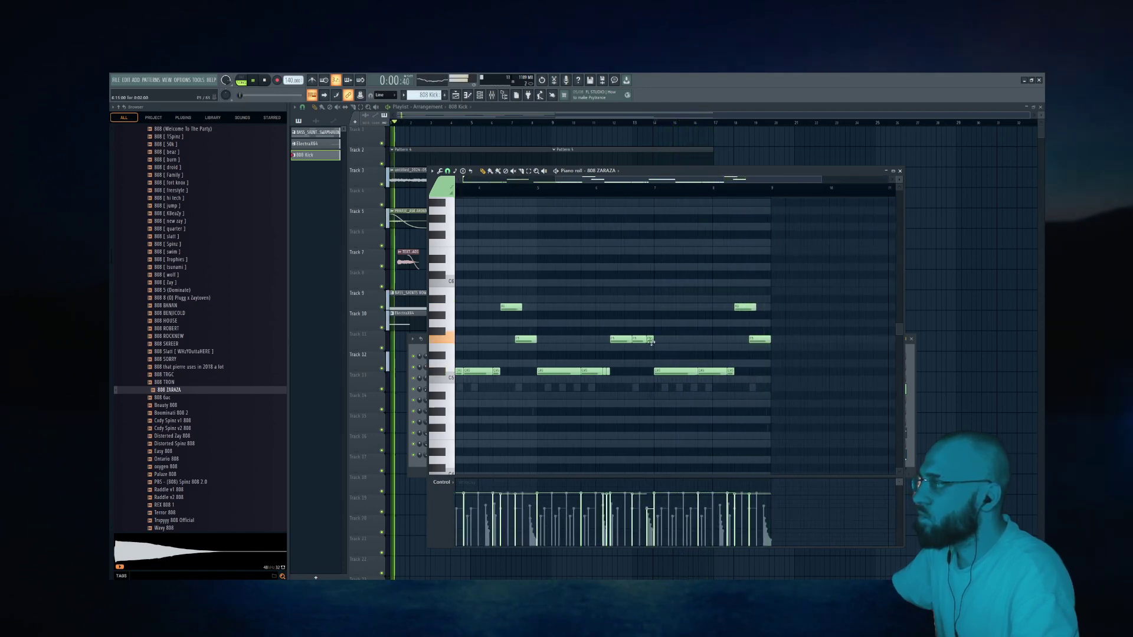
scroll(520, 350, up, 3)
scroll(635, 324, down, 2)
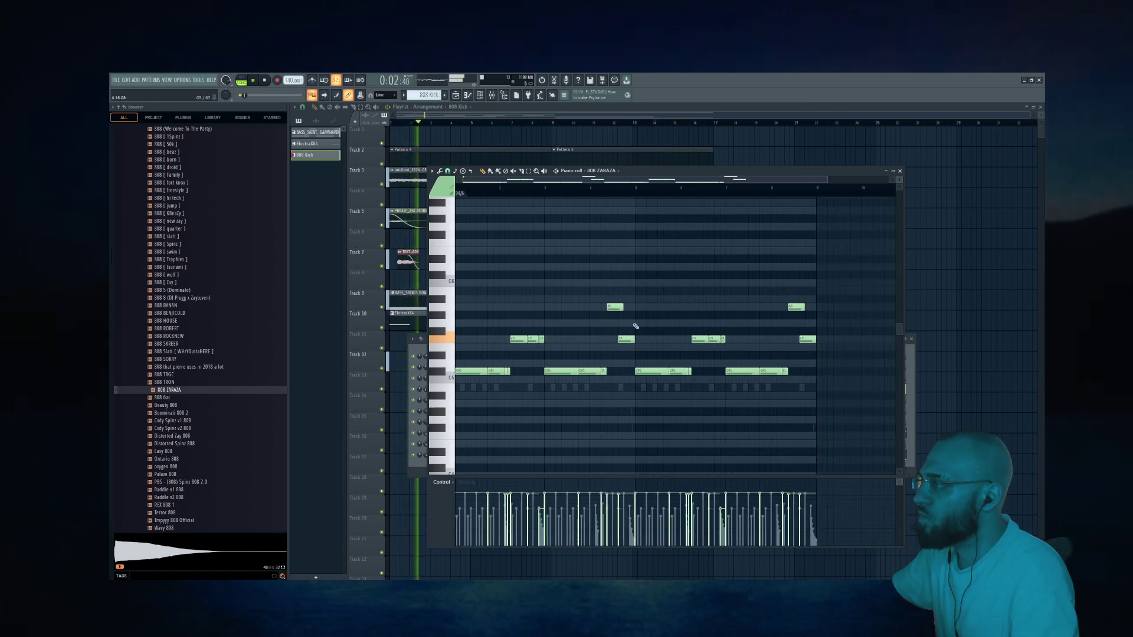
Step: Trim the highest note in bar 4 to end where the next note starts and change the note snap setting
scroll(609, 313, up, 3)
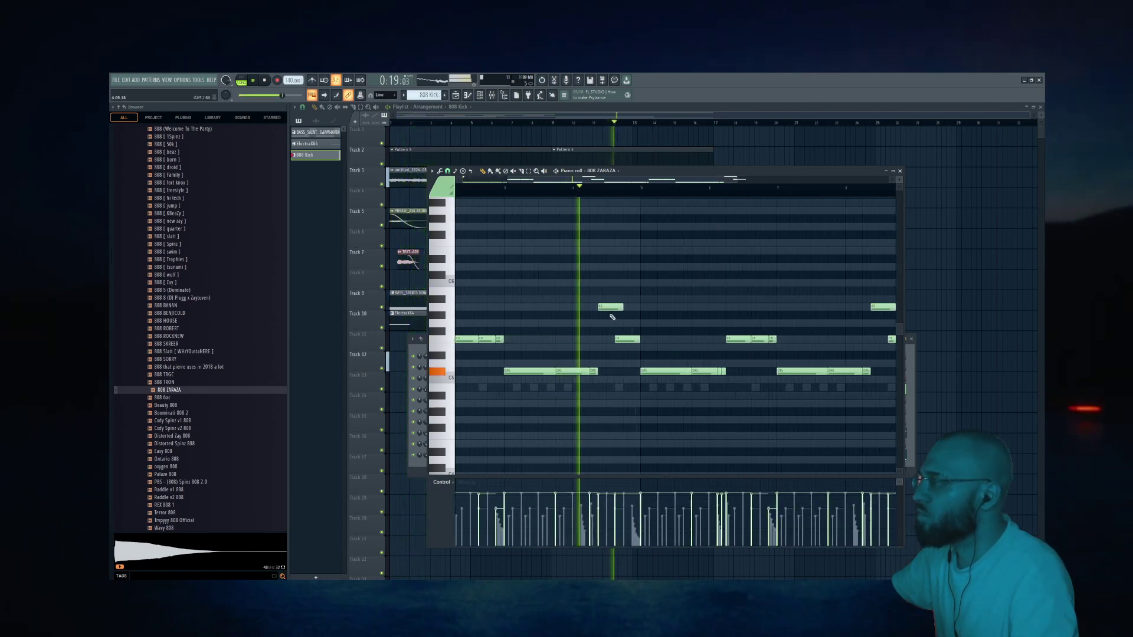
mouse_move(626, 309)
mouse_down()
mouse_move(614, 311)
mouse_move(638, 308)
mouse_up()
scroll(608, 314, up, 3)
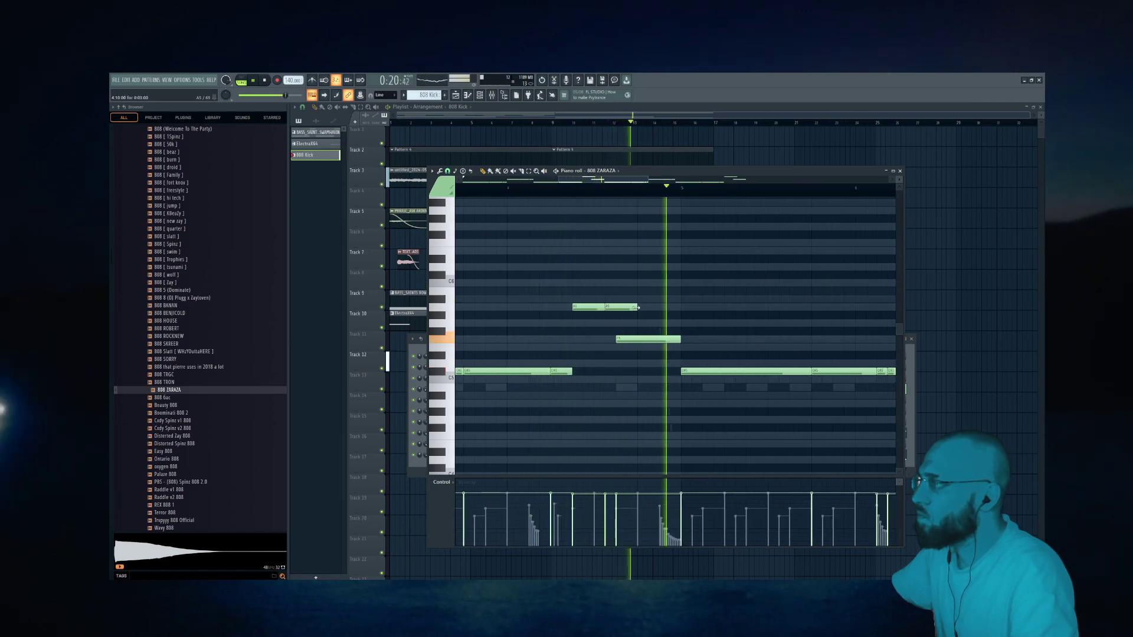
right_click(627, 309)
key(space)
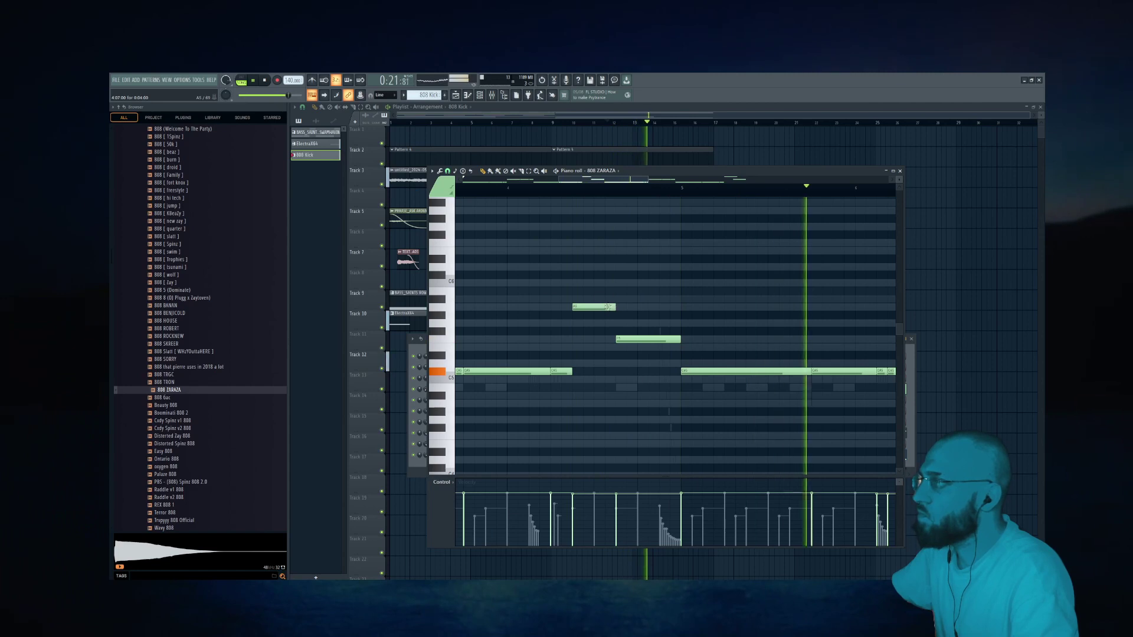
click(447, 171)
click(453, 232)
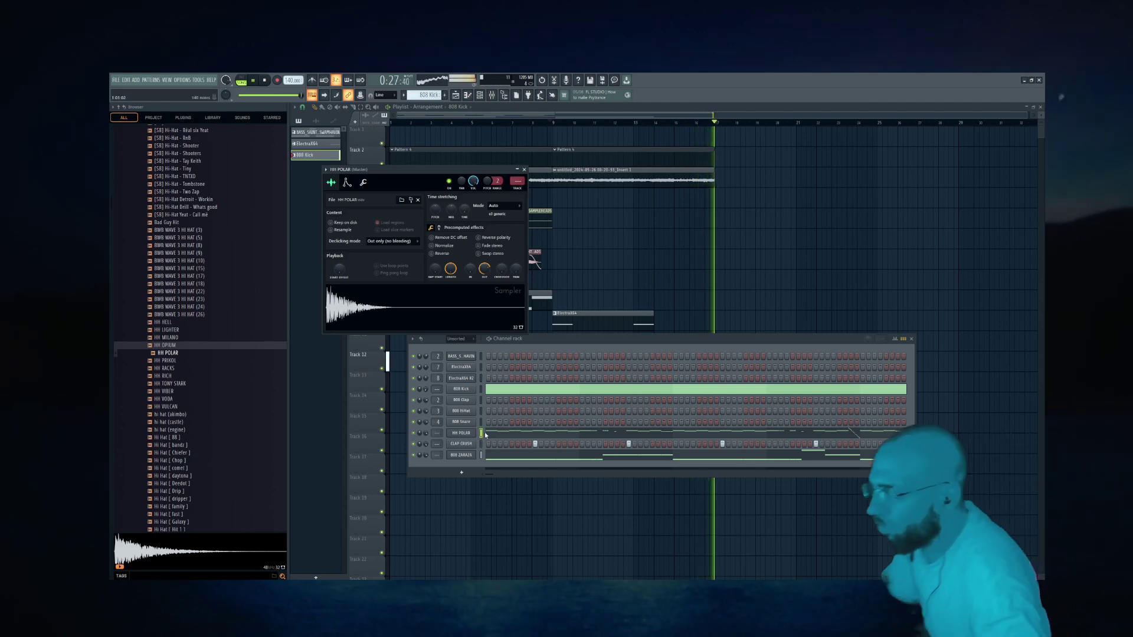
Step: Close the HH POLAR sampler settings and inspect the volume envelope of the 808 ZARAZA channel
click(524, 170)
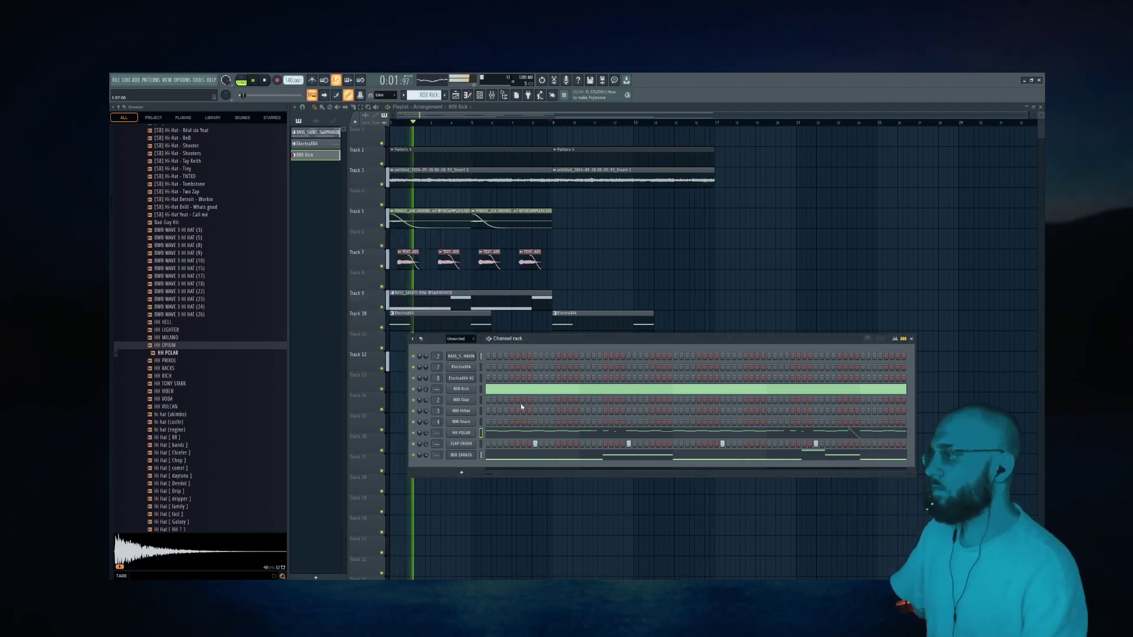
click(463, 455)
click(365, 201)
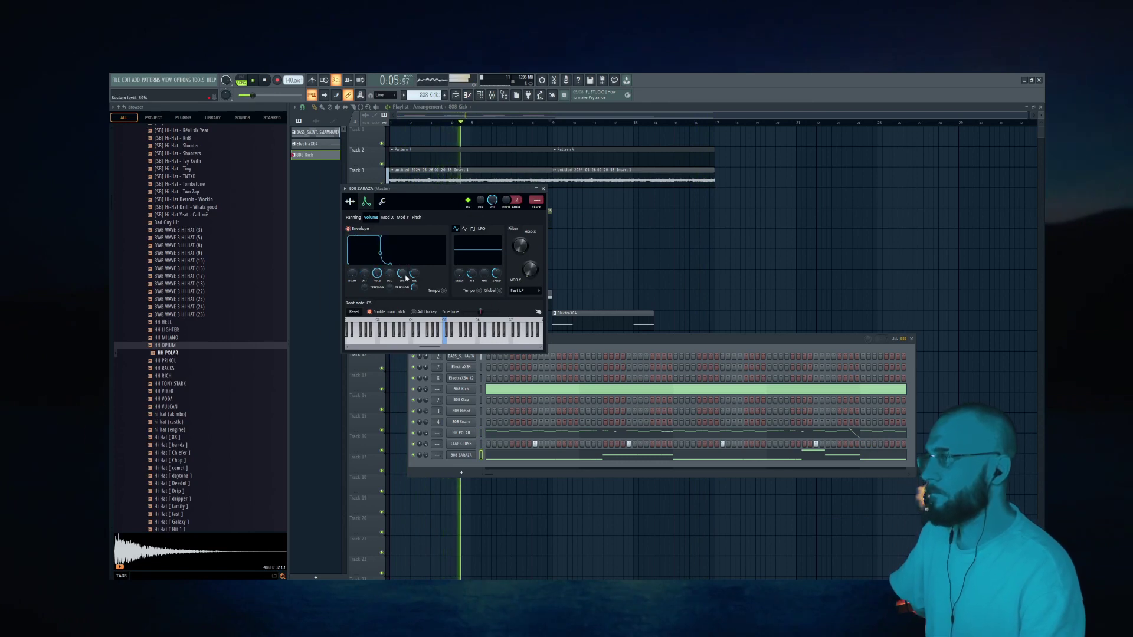
click(667, 284)
right_click(671, 287)
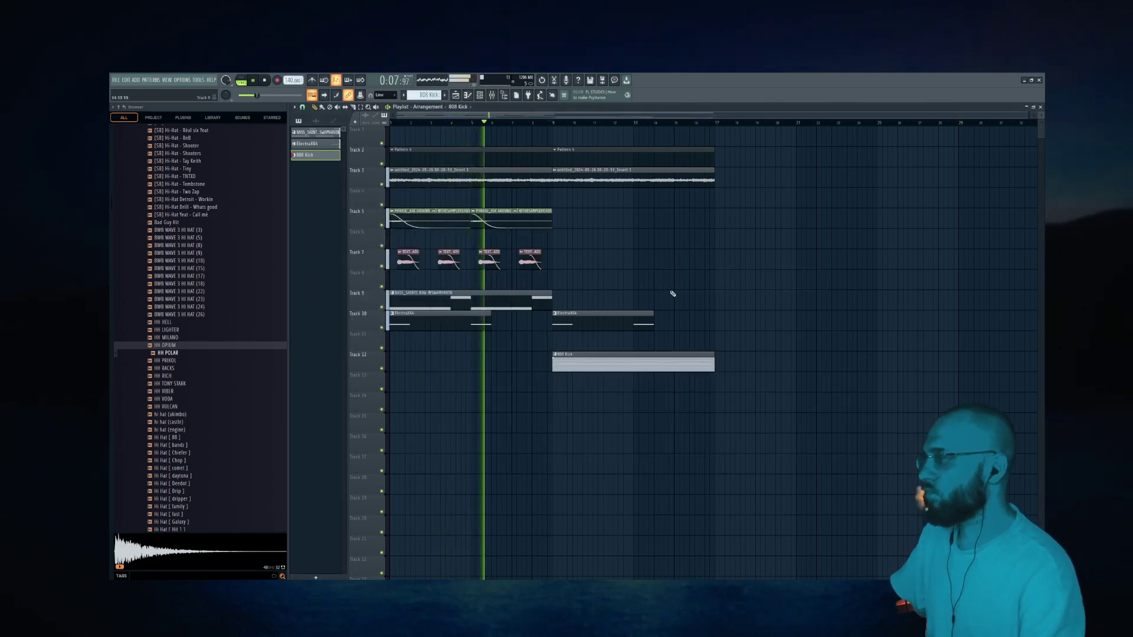
scroll(198, 294, up, 10)
scroll(209, 288, down, 6)
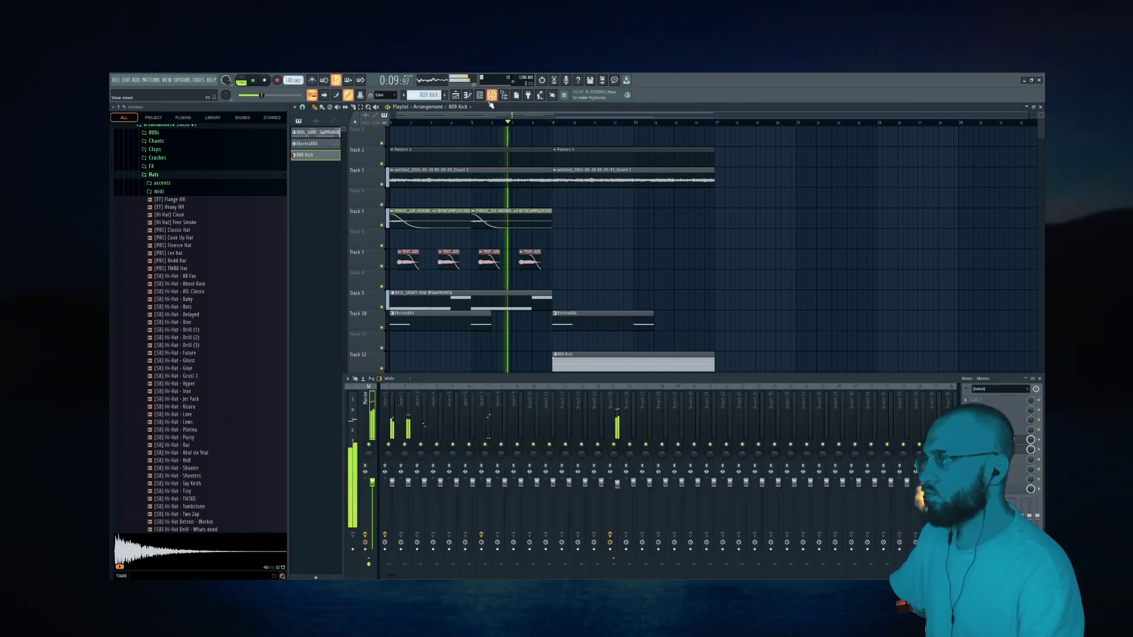
key(F9)
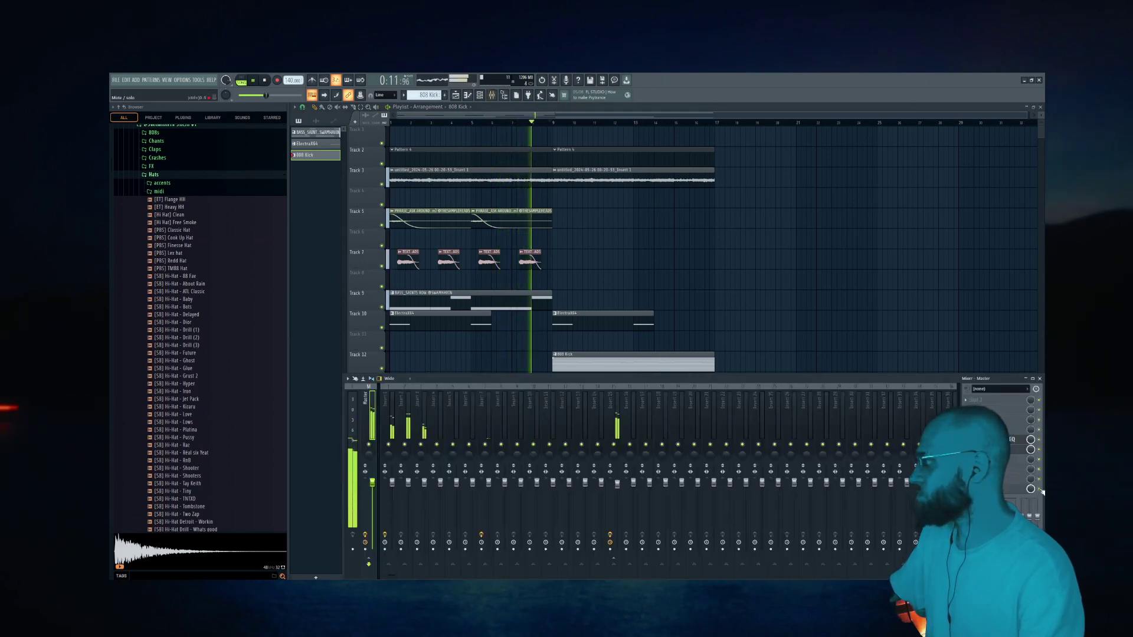
click(1003, 460)
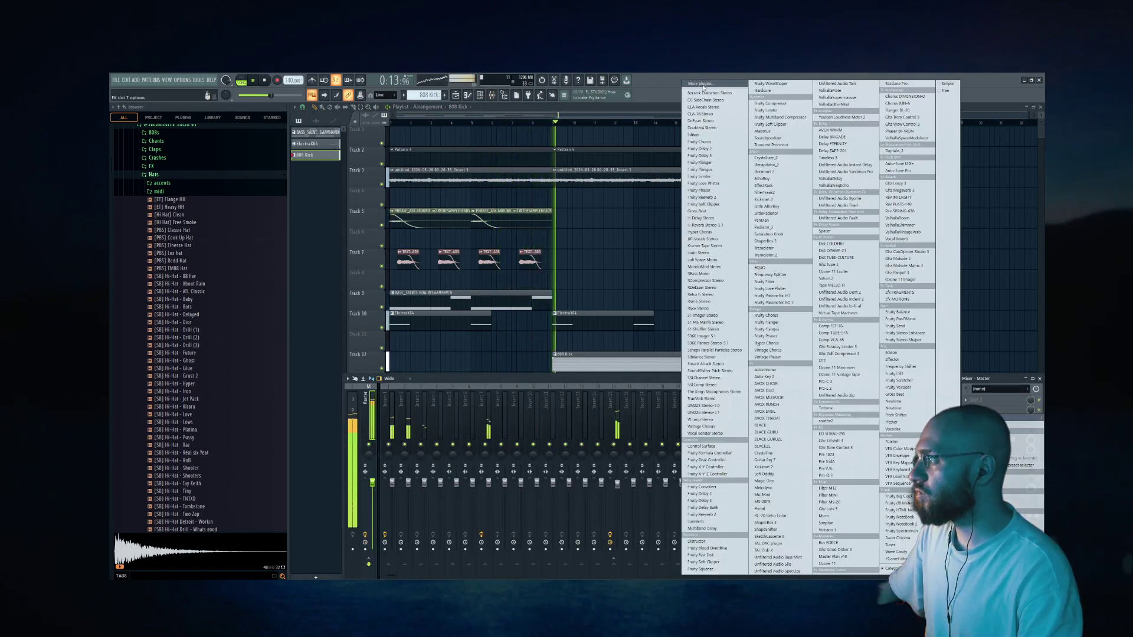
click(613, 353)
click(480, 95)
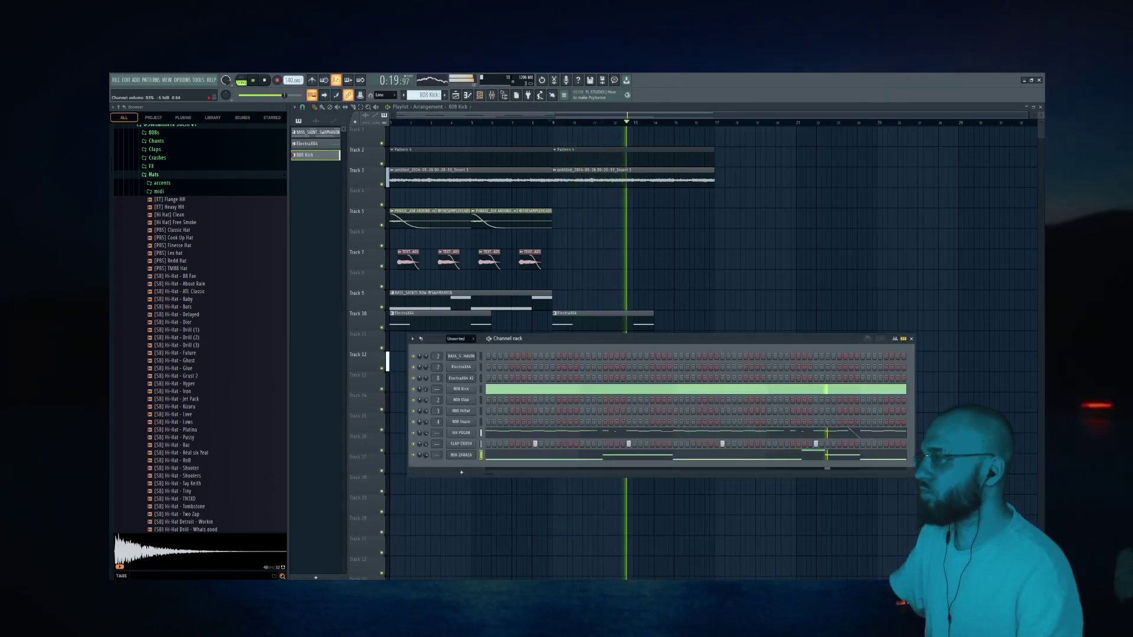
Step: Insert SoundShifter Pitch Stereo in an empty effect slot of the Master track and play the arrangement from around bar 8
click(494, 95)
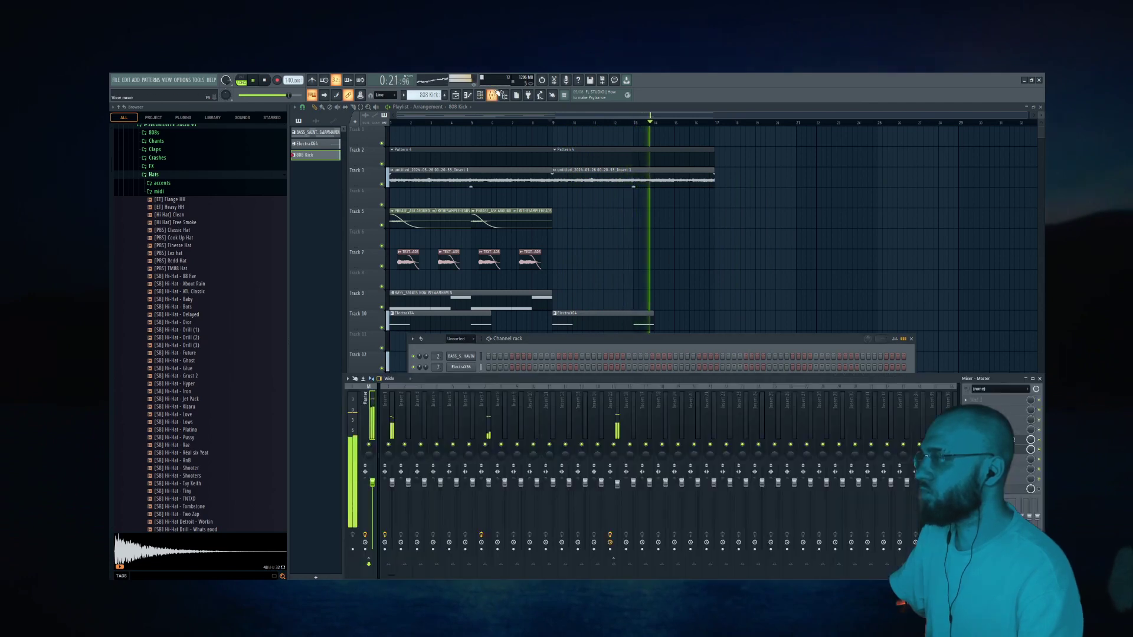
click(998, 469)
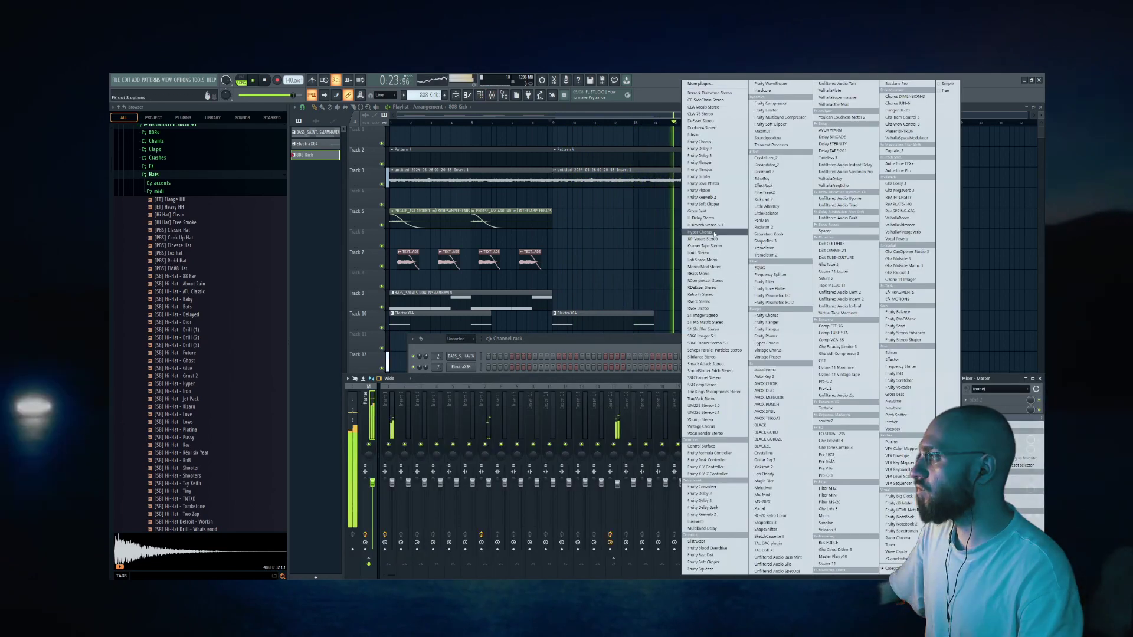
click(721, 372)
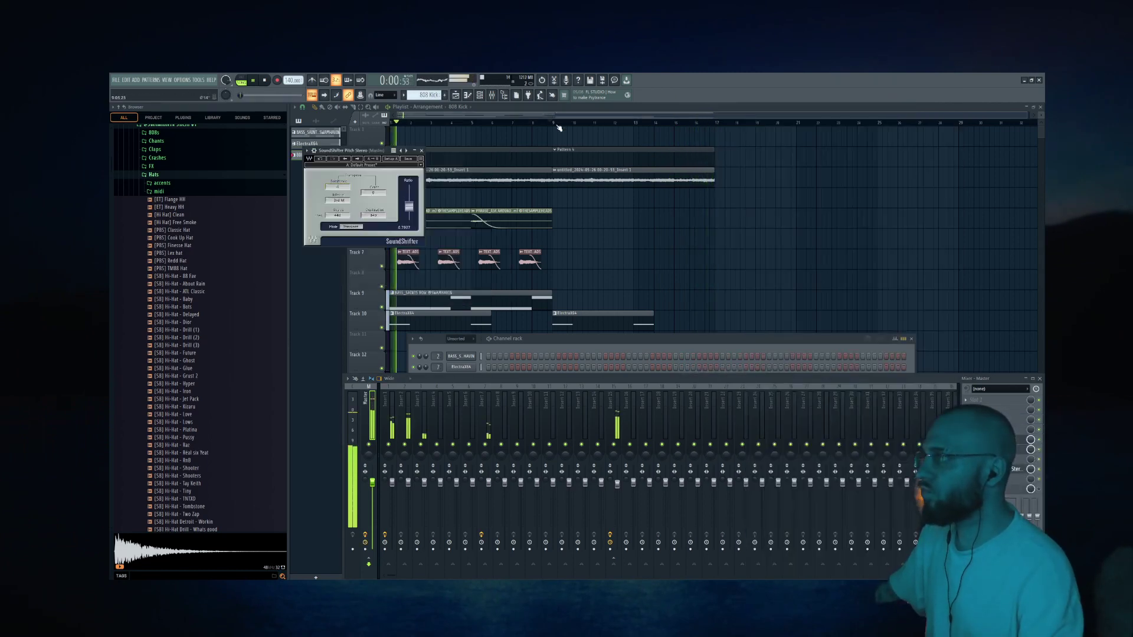
click(535, 124)
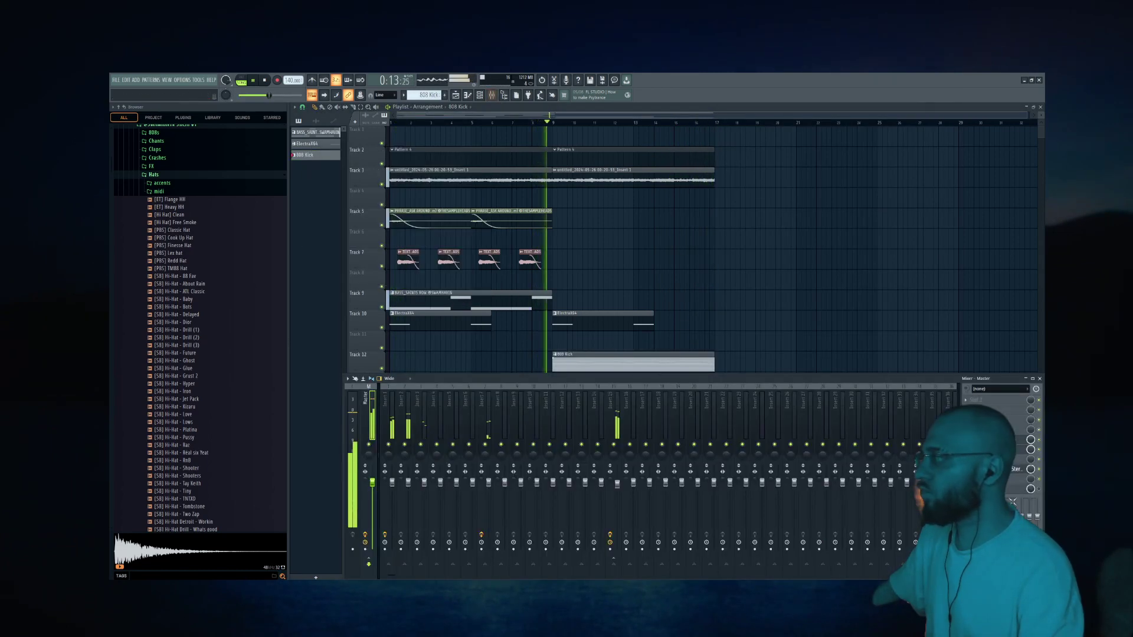
Step: Set the SoundShifter pitch shift on the Master track to 3 semitones and return to the arrangement
click(1014, 470)
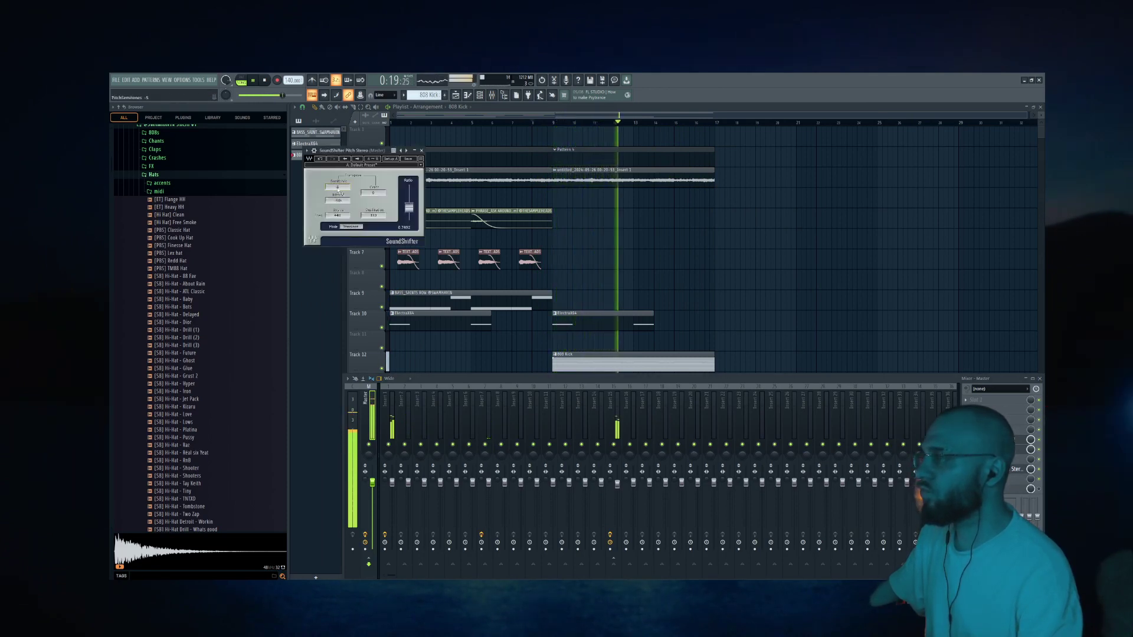
drag(339, 190, 338, 171)
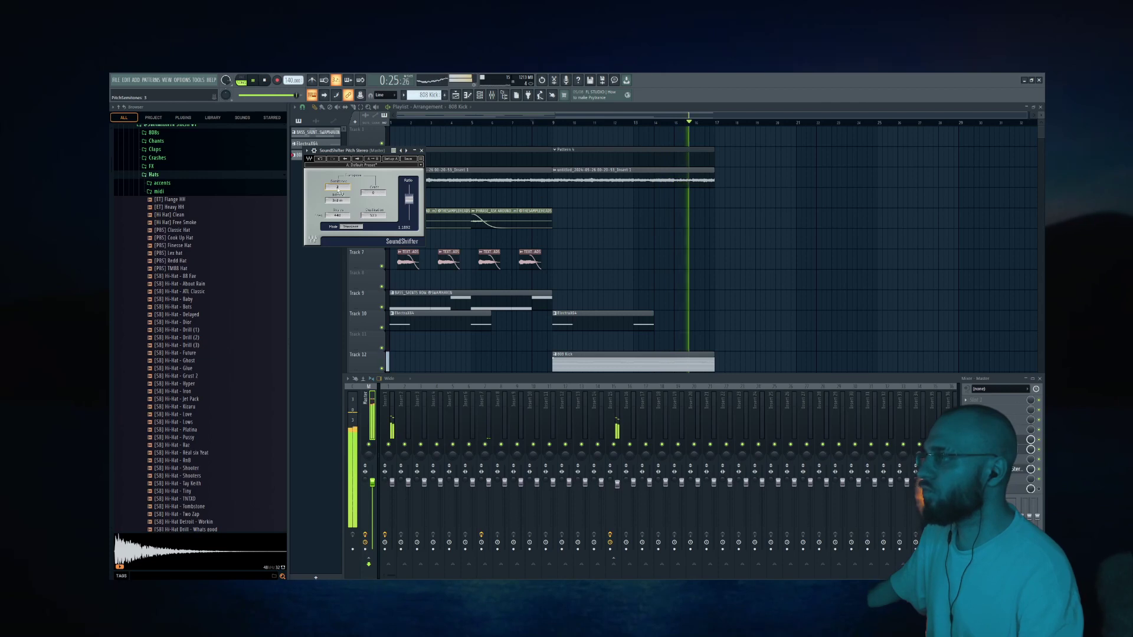
click(407, 120)
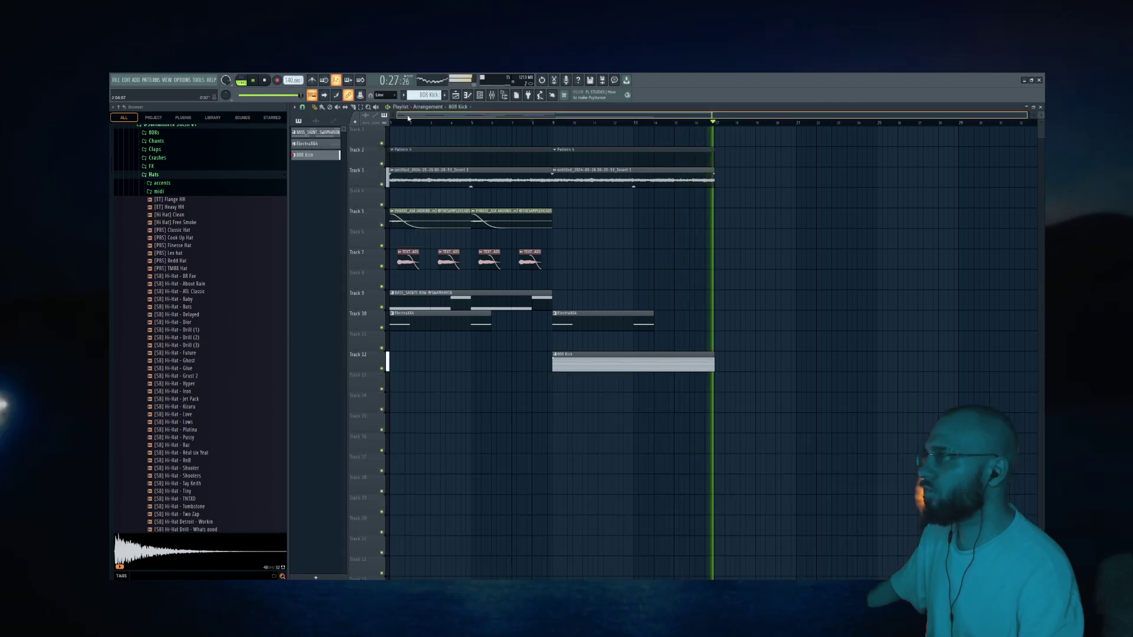
Step: Play the arrangement from around bar 8 and inspect the CLAP CRUSH channel's volume envelope and level adjustment settings
click(533, 124)
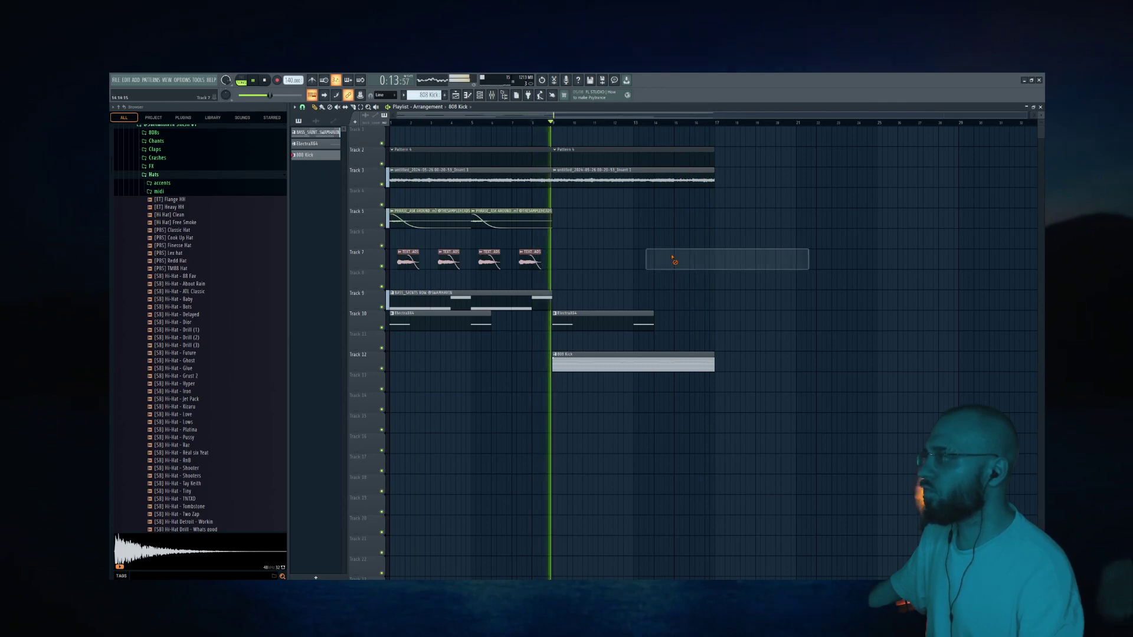
scroll(613, 287, up, 2)
scroll(612, 283, down, 2)
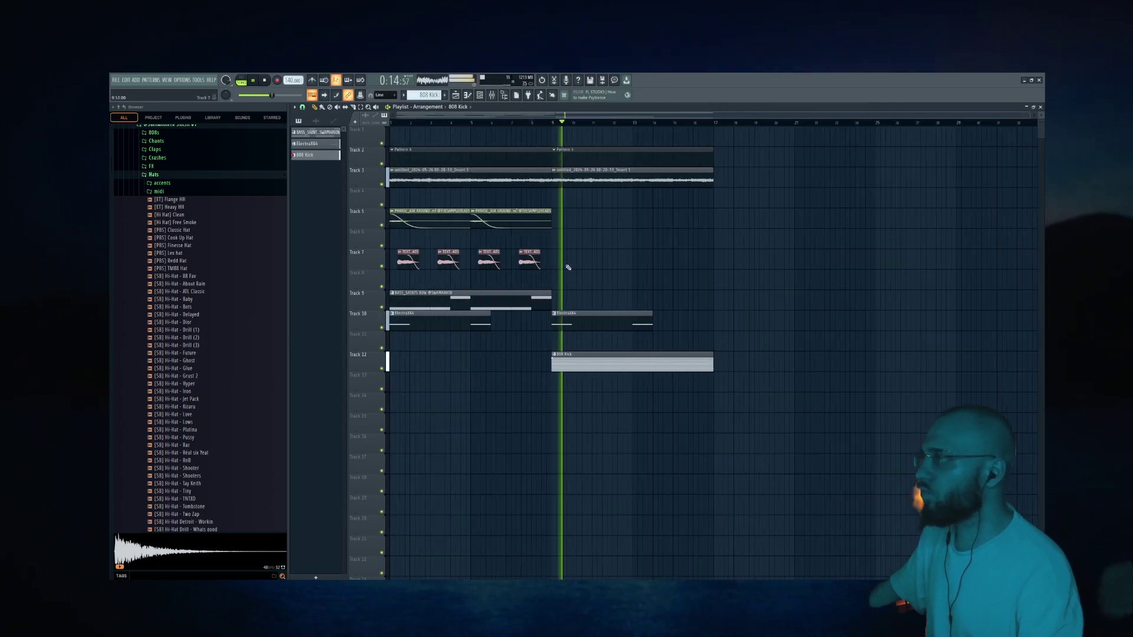
click(480, 95)
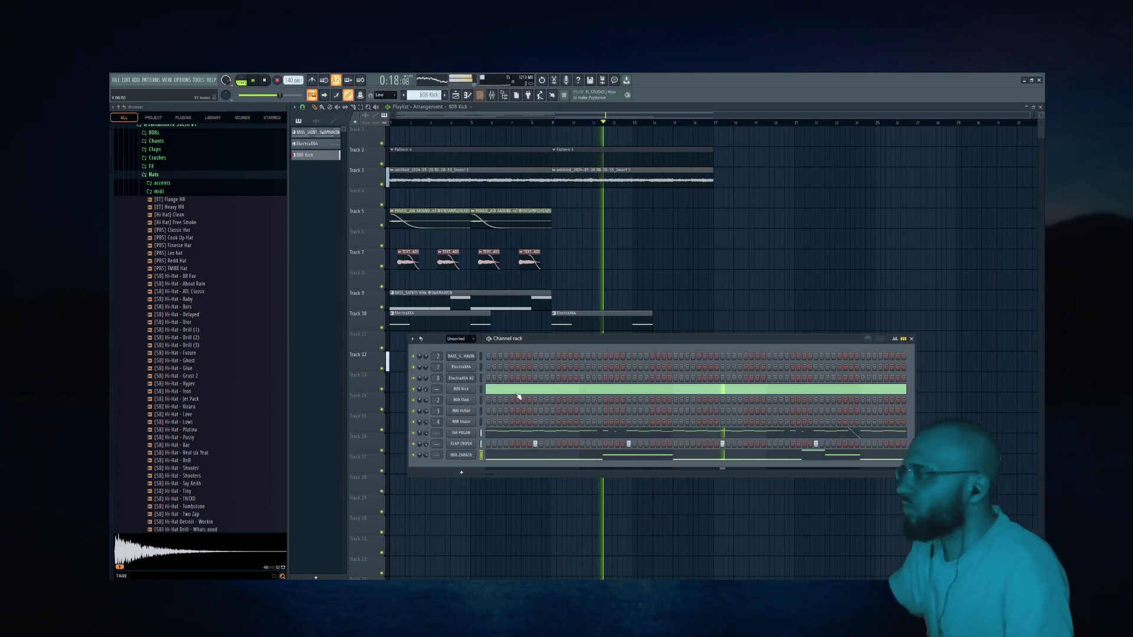
click(451, 446)
click(359, 194)
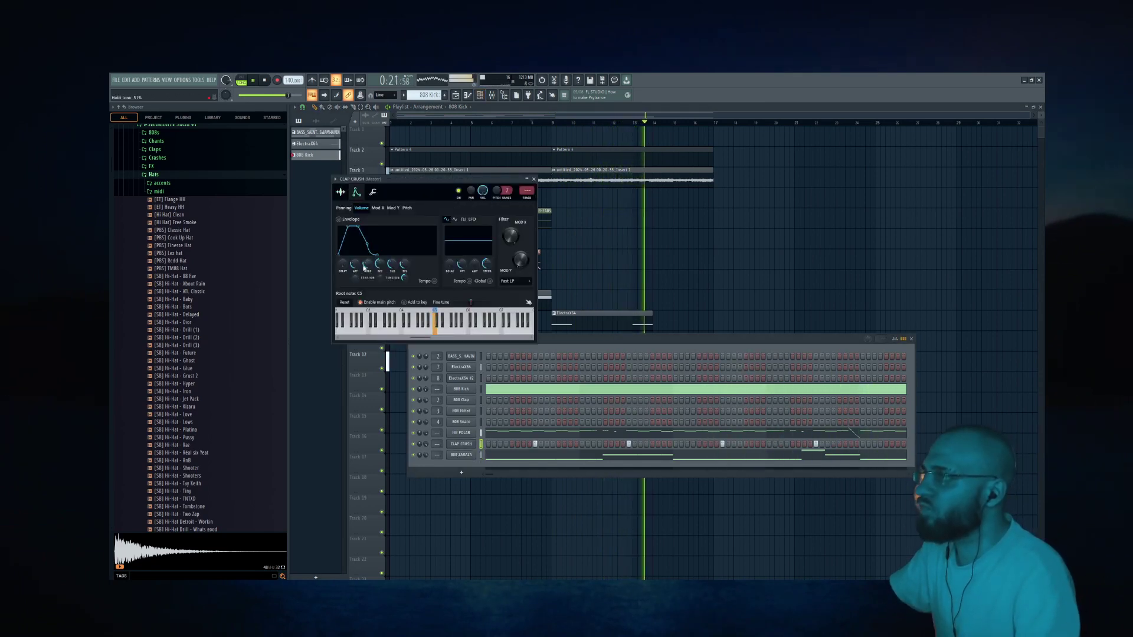
click(372, 191)
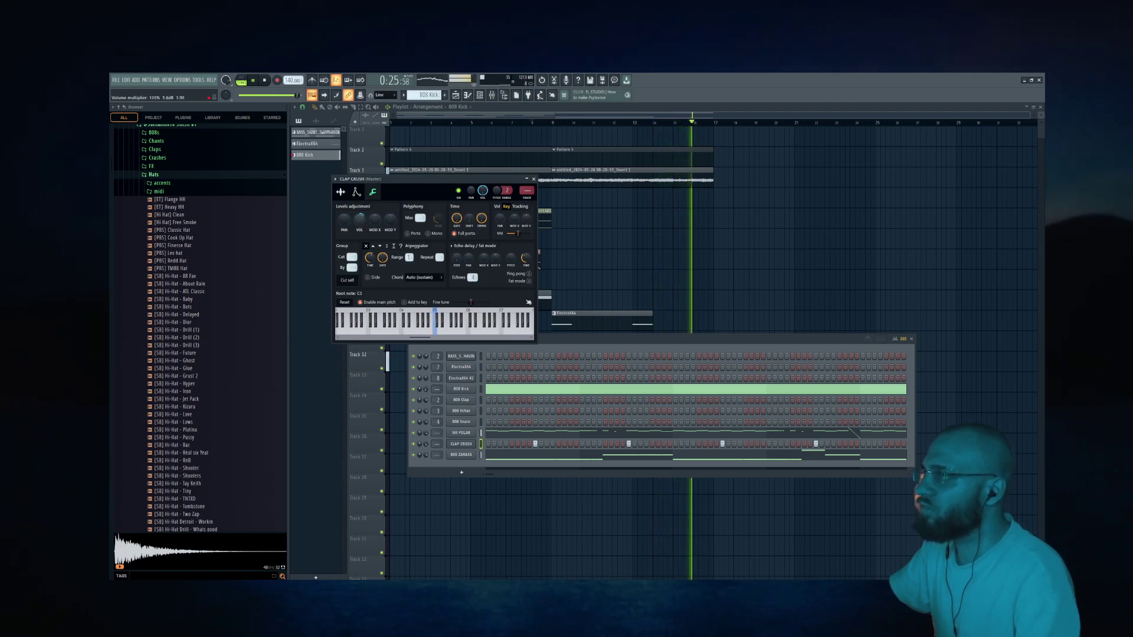
click(533, 179)
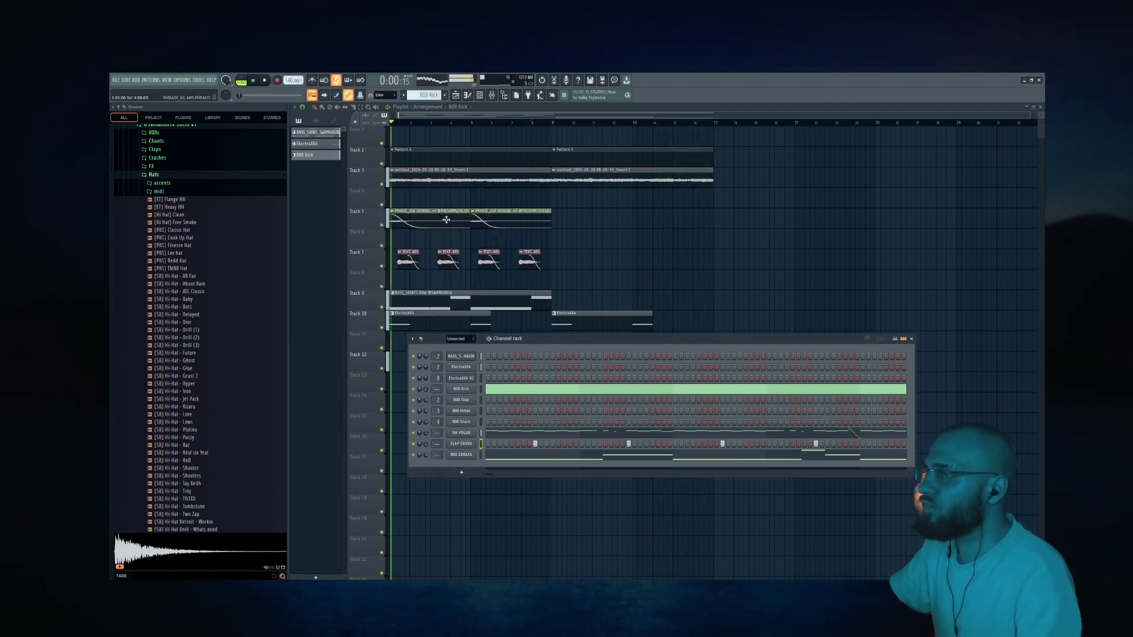
Step: Collapse the Hats folder in the sample library and audition crash and cymbal samples from the Crashes folder, including Big Boy Cymbol
click(158, 191)
scroll(165, 224, up, 4)
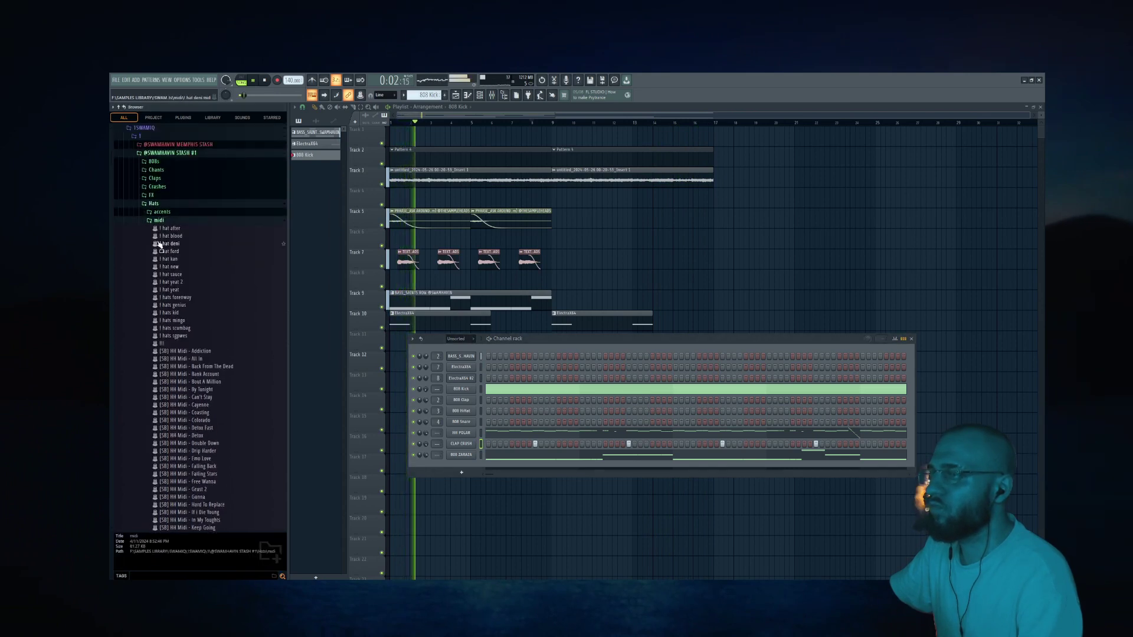
click(160, 205)
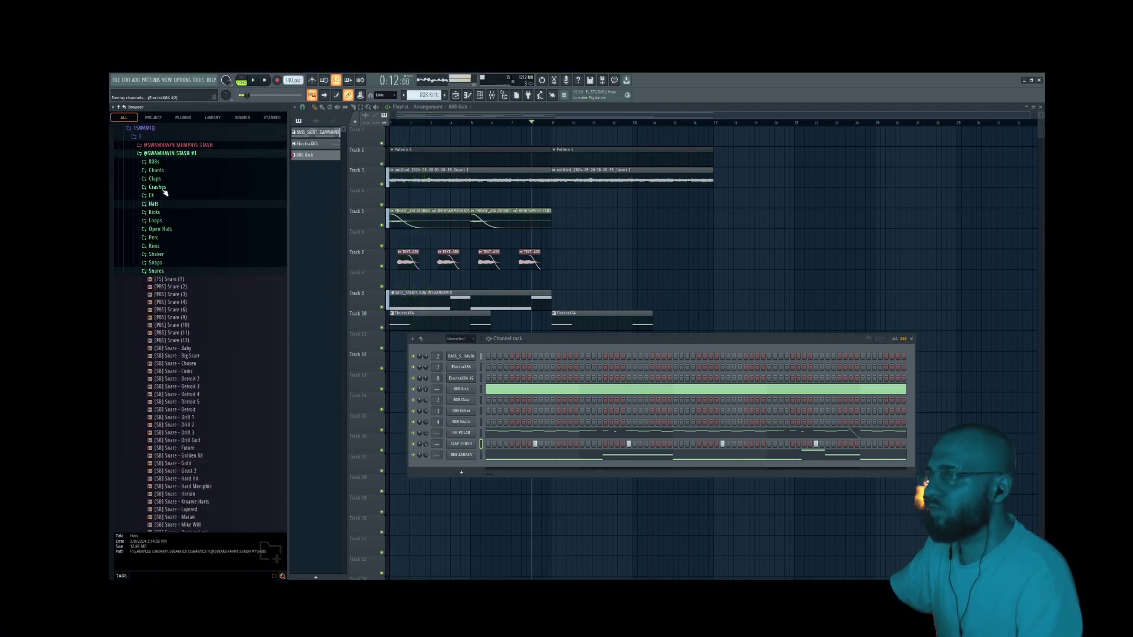
click(157, 187)
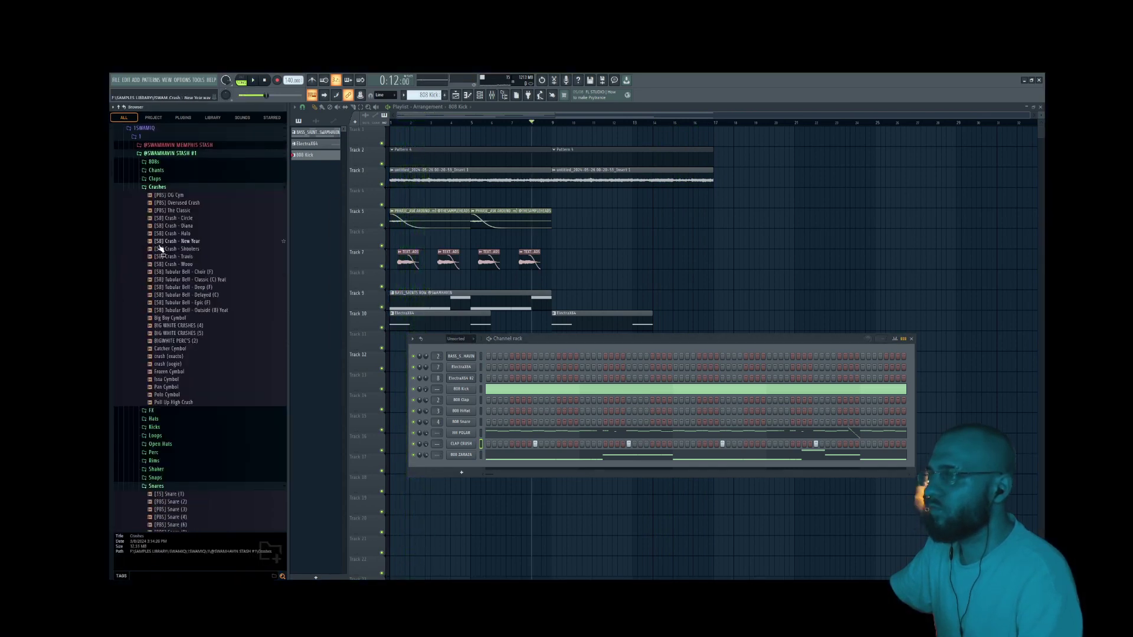
click(183, 264)
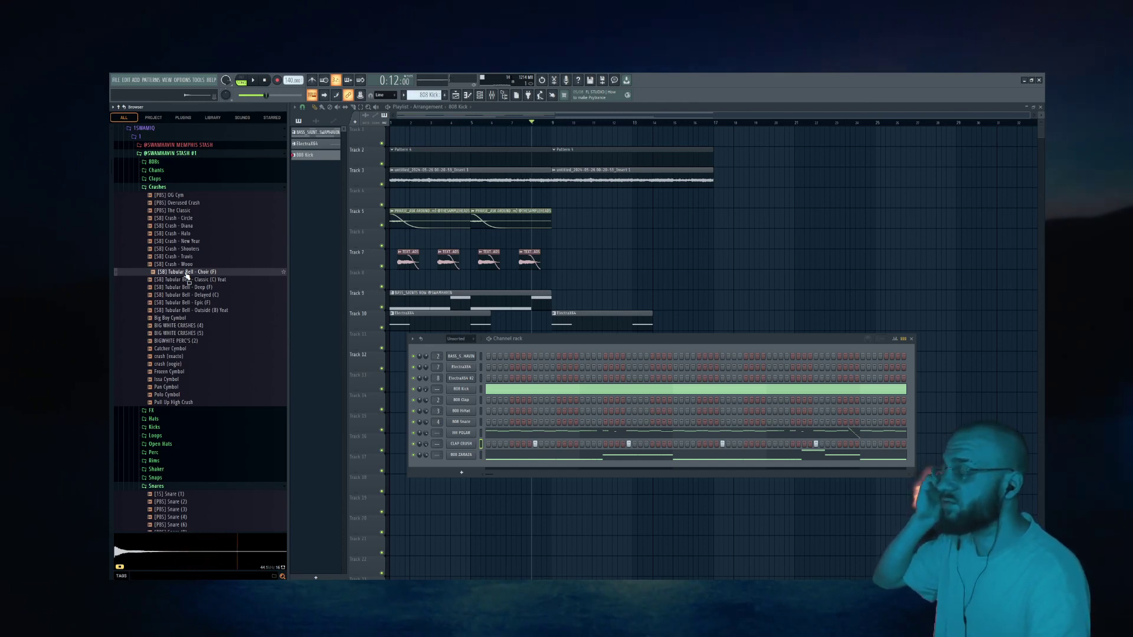
click(190, 318)
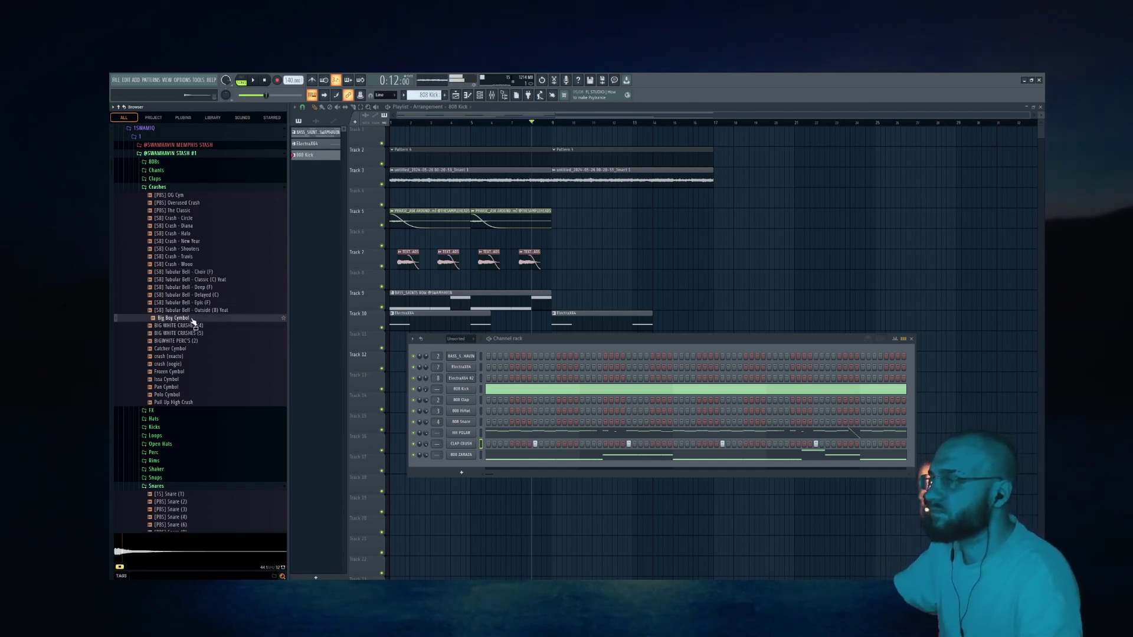
Step: Audition the Delayed and Epic tubular bell samples and add [SB] Tubular Bell - Delayed (C) as a new channel
click(190, 295)
click(193, 303)
click(197, 296)
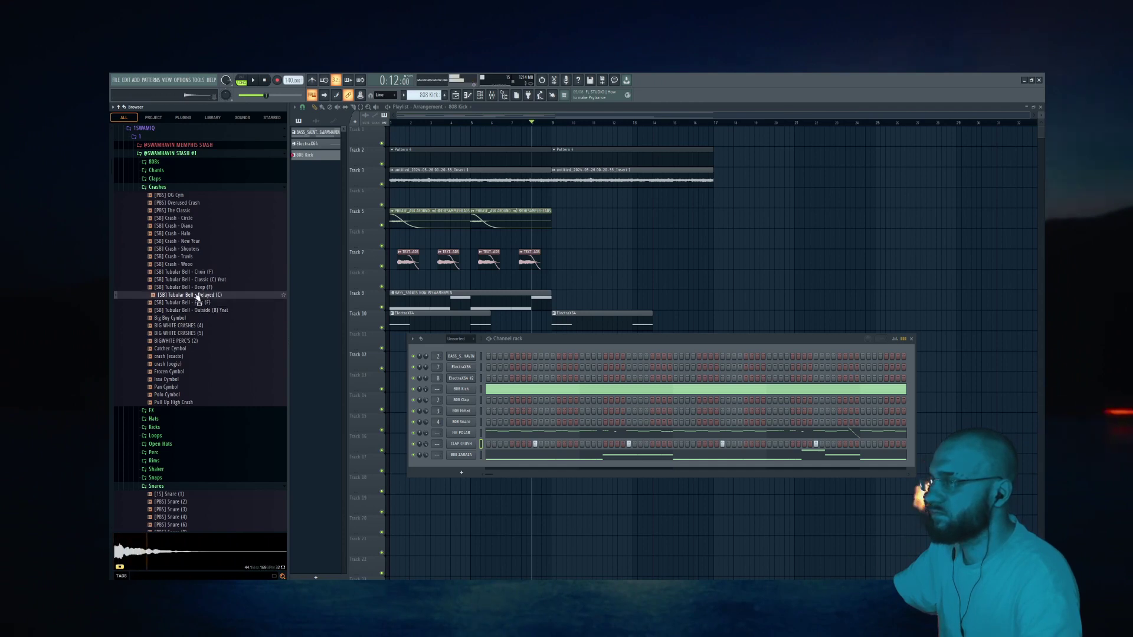
drag(482, 469, 493, 469)
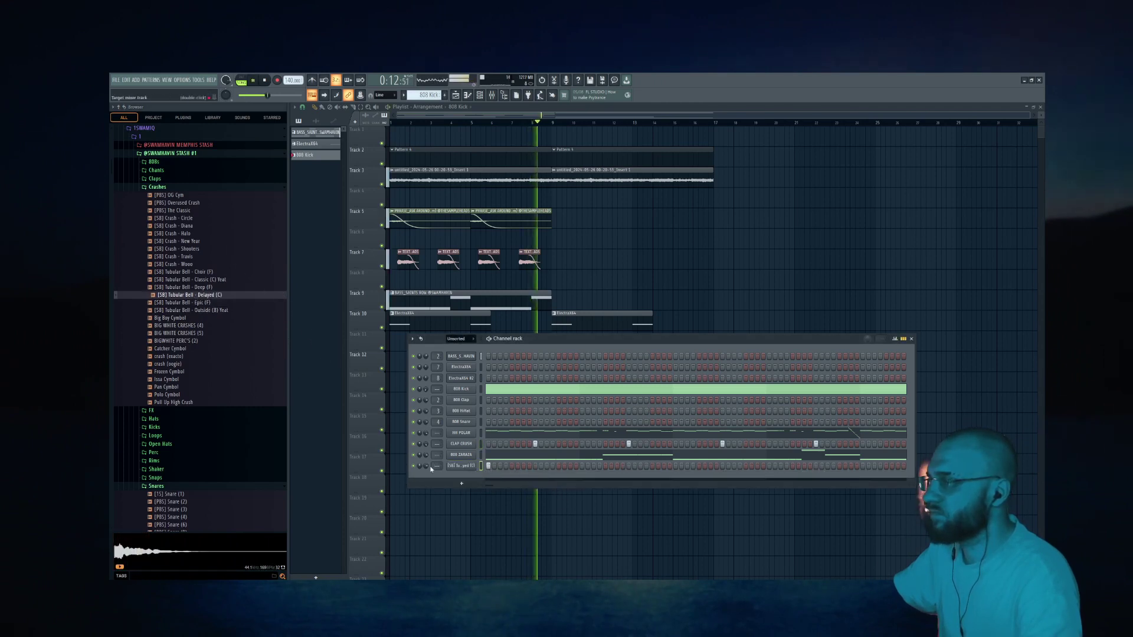
Step: Place a C#5 note at bar 5 in the piano roll of the Tubular Bell - Delayed (C) channel
right_click(469, 466)
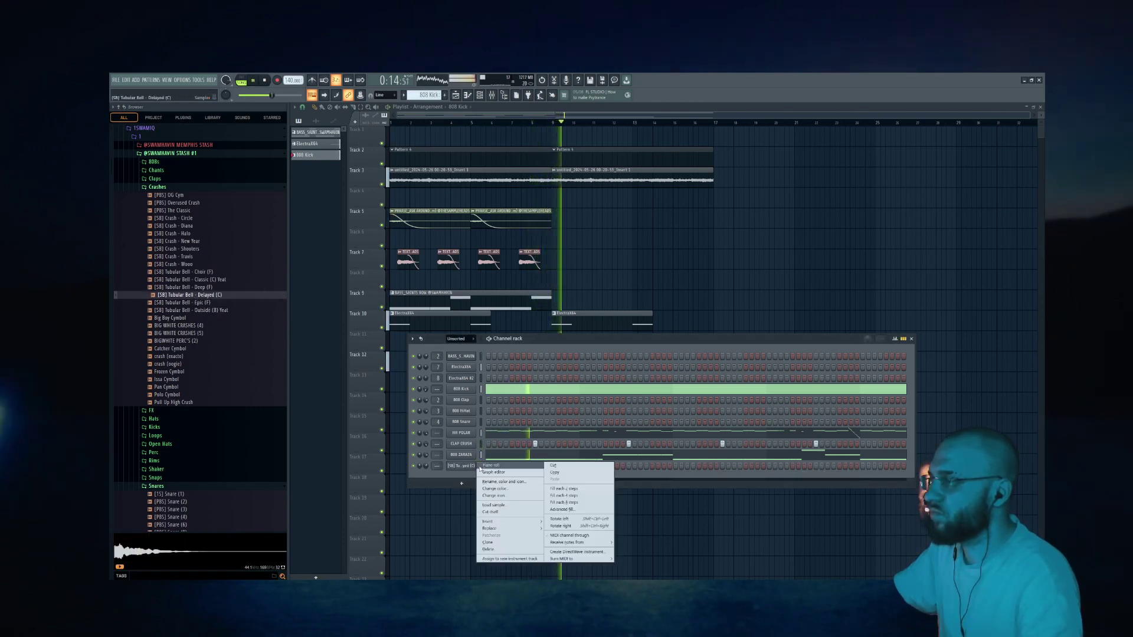
click(490, 471)
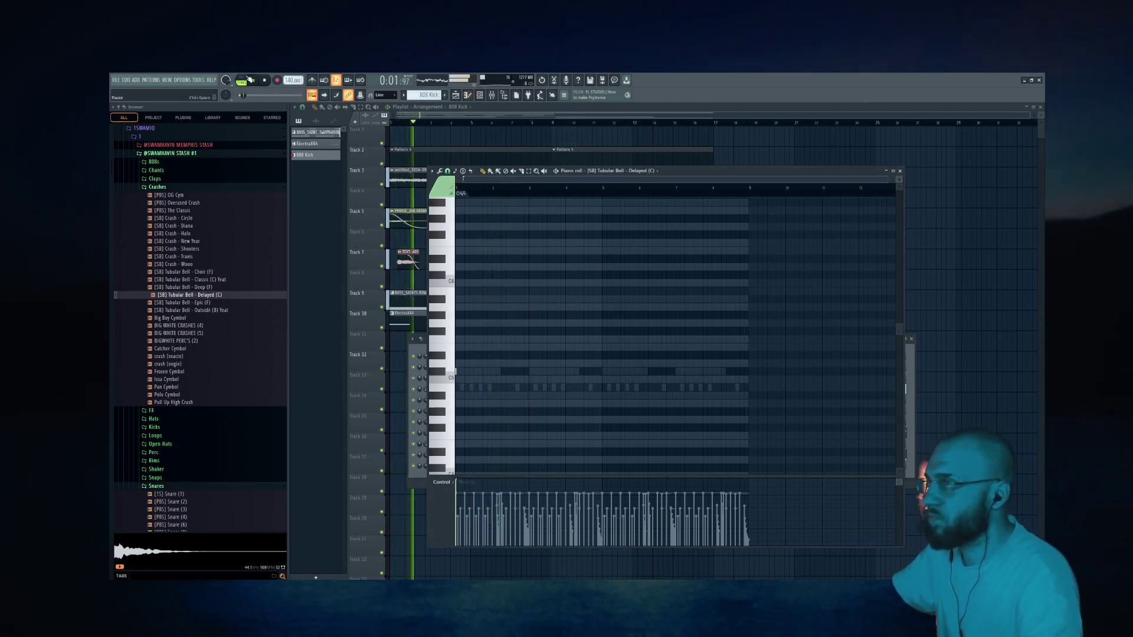
click(546, 121)
click(487, 96)
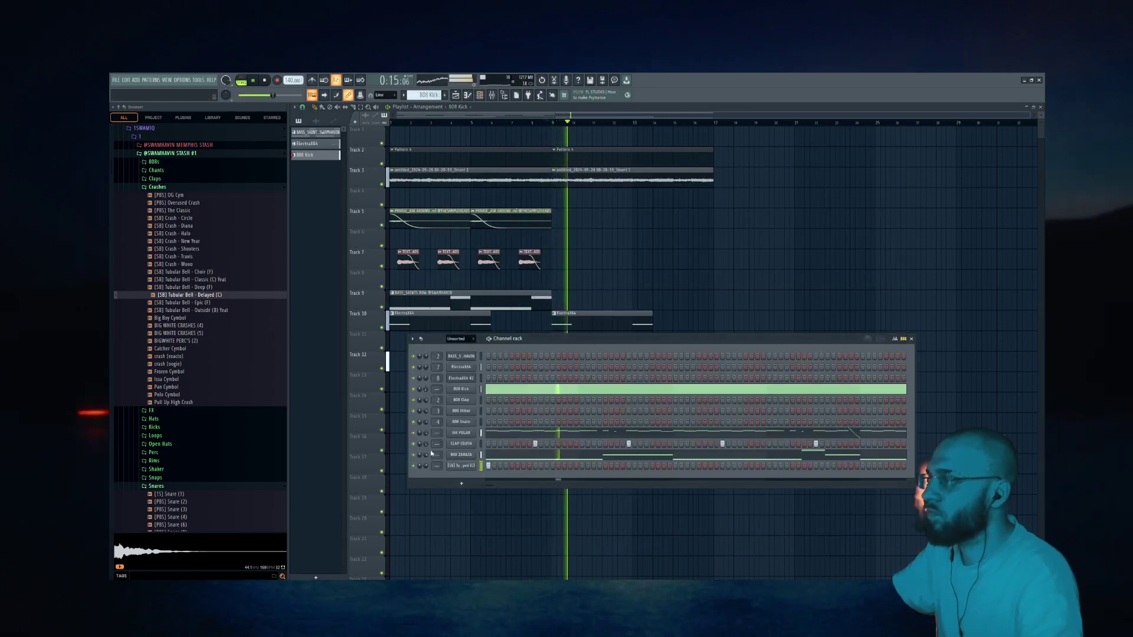
right_click(475, 466)
click(495, 469)
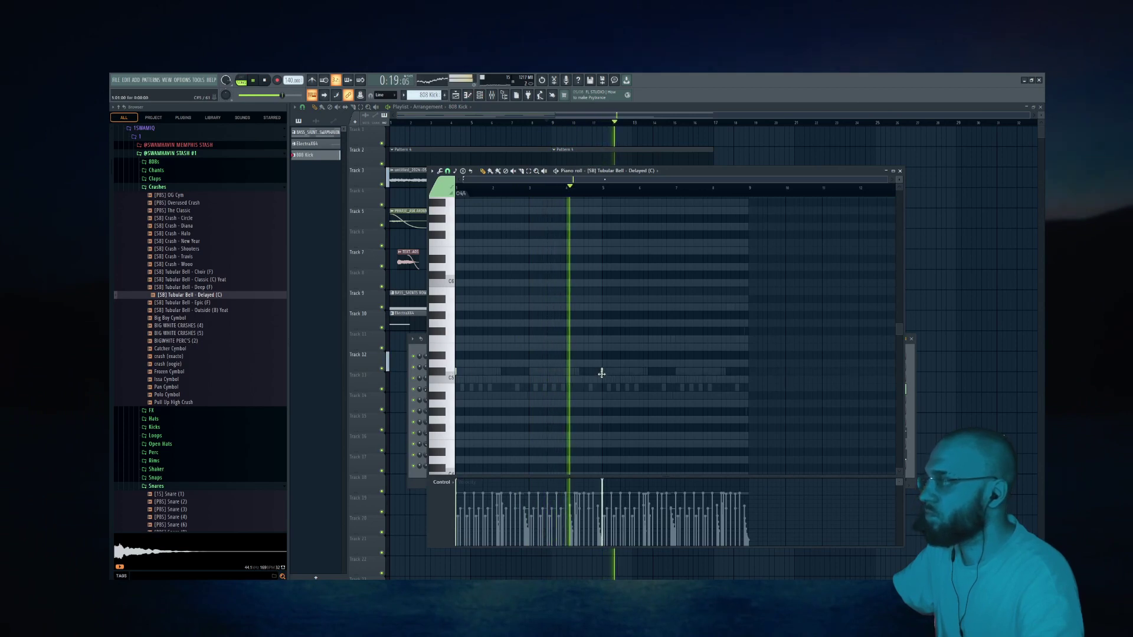
scroll(601, 372, up, 4)
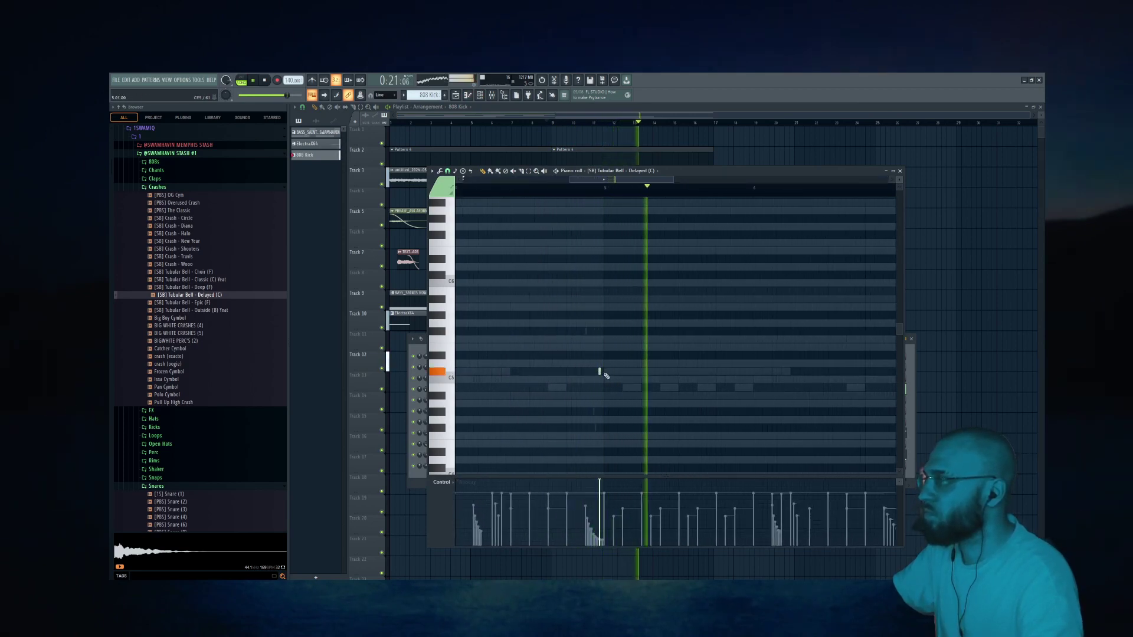
scroll(596, 374, down, 5)
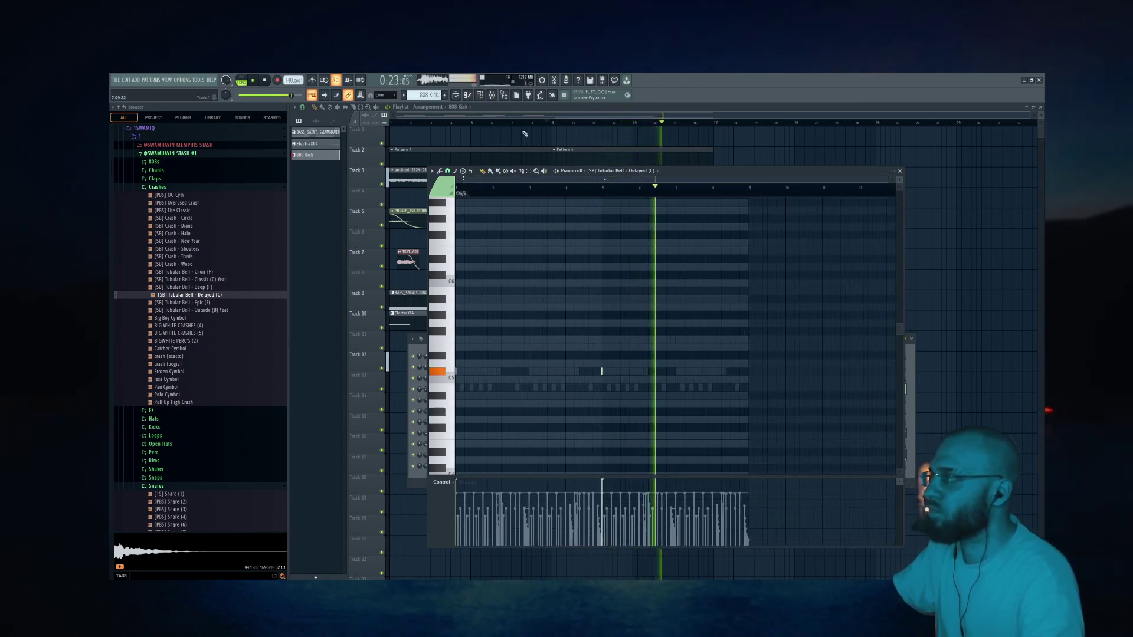
Step: Return to the arrangement and extend the second ElectraX64 clip on Track 10 to bar 17
key(F6)
key(F6)
click(670, 141)
right_click(675, 143)
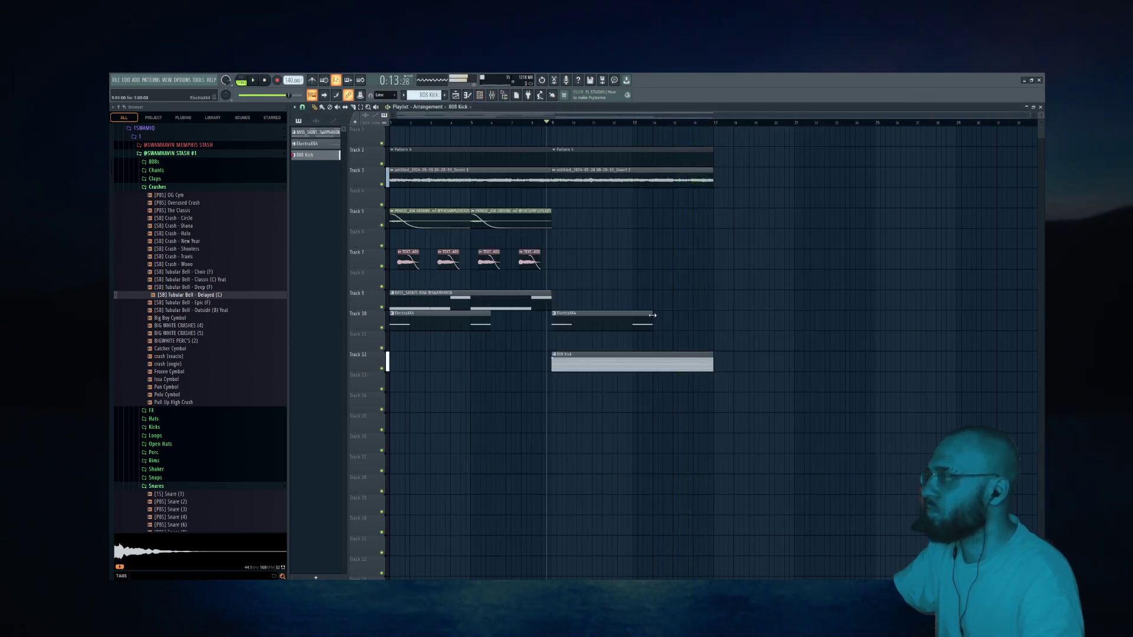
drag(653, 318, 714, 319)
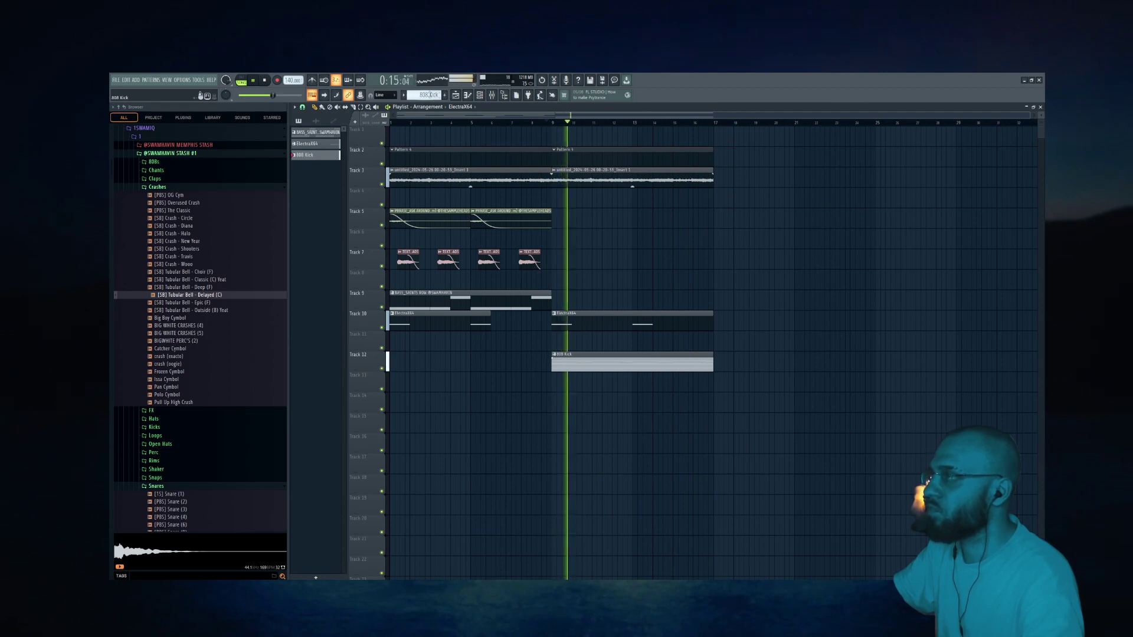
Step: Place Pattern 12 on Track 4, stretch it from bar 9 to bar 17, and change the playlist snap setting
scroll(431, 95, down, 1)
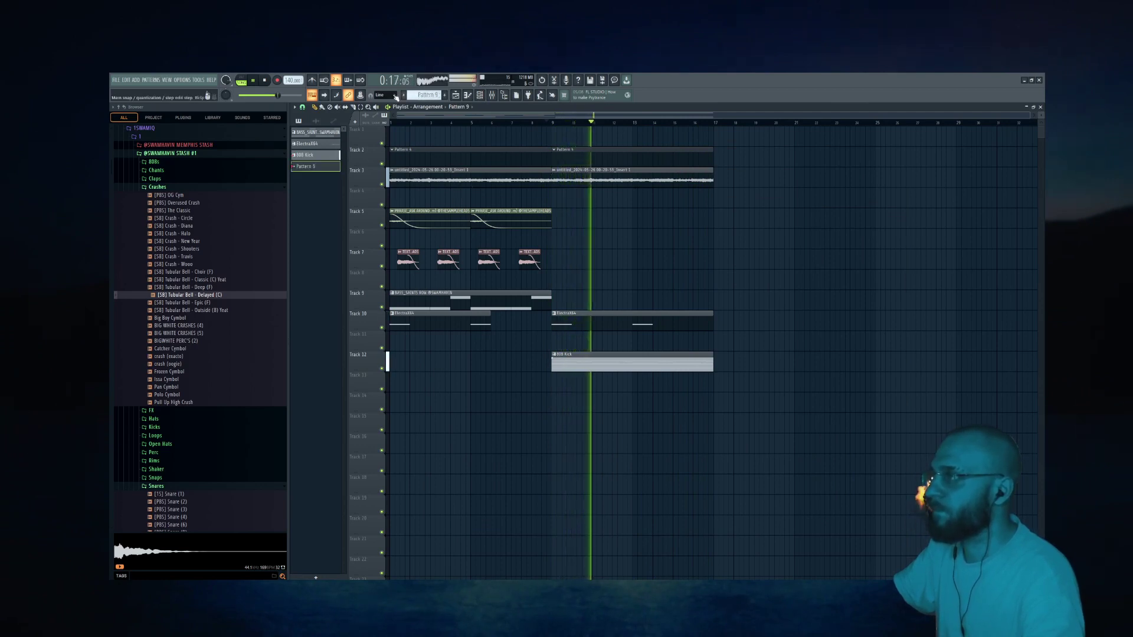
click(560, 197)
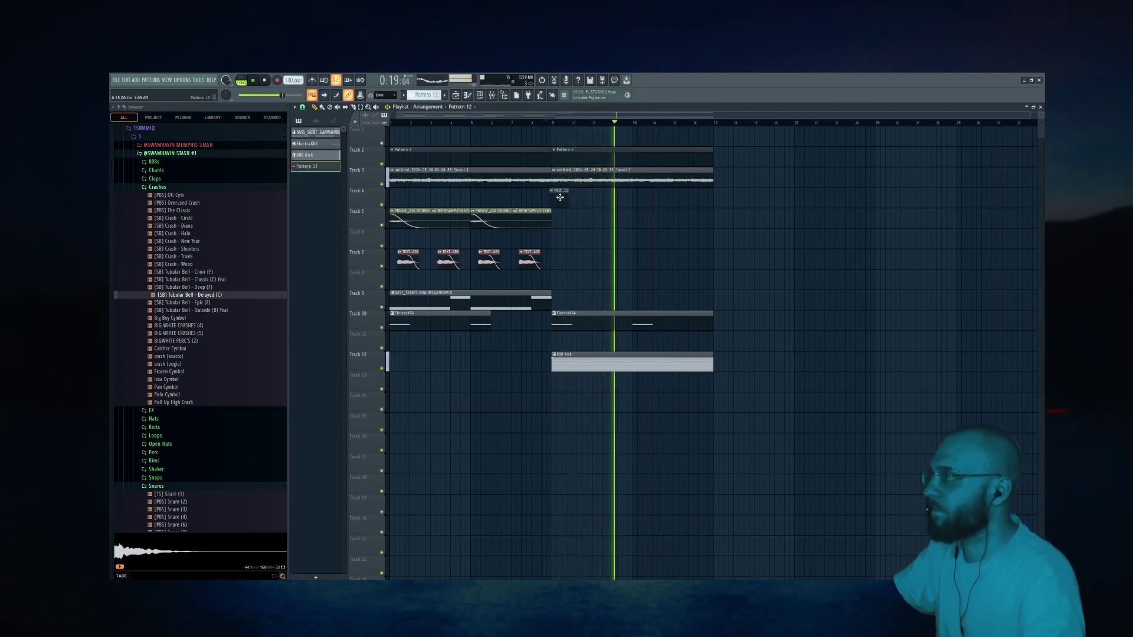
drag(568, 197, 703, 207)
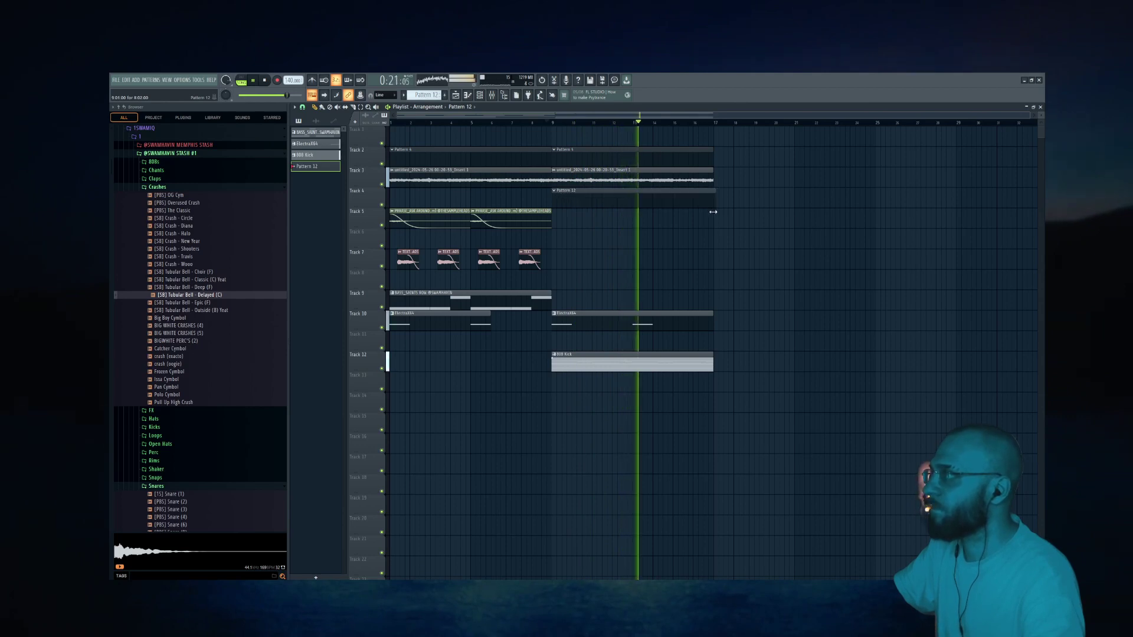
click(302, 107)
click(307, 217)
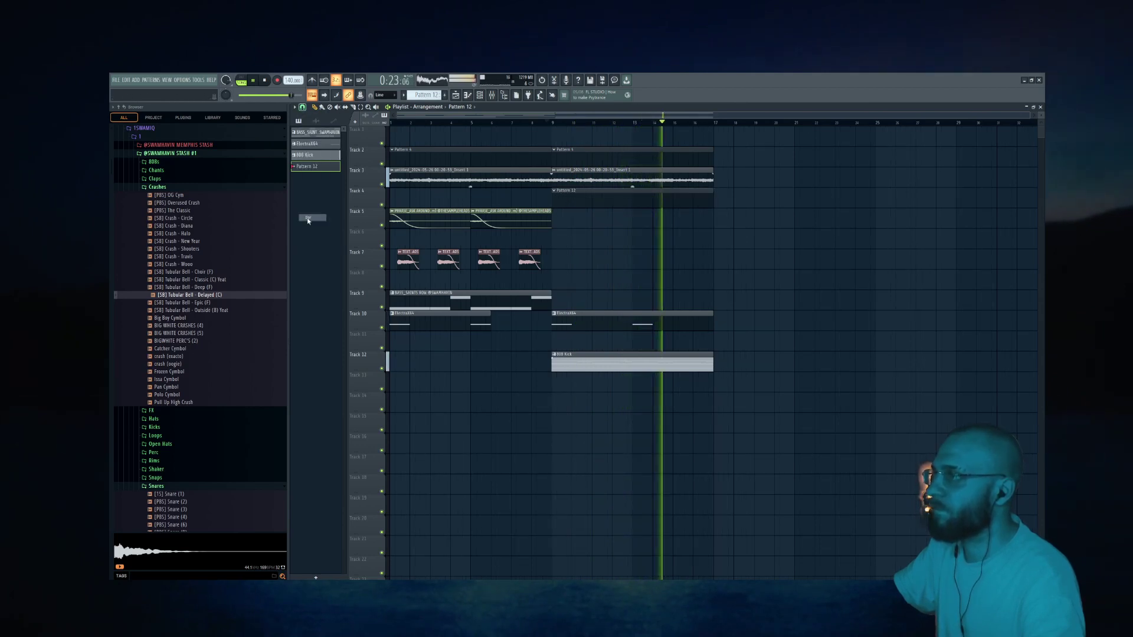
scroll(666, 160, up, 2)
scroll(591, 169, down, 2)
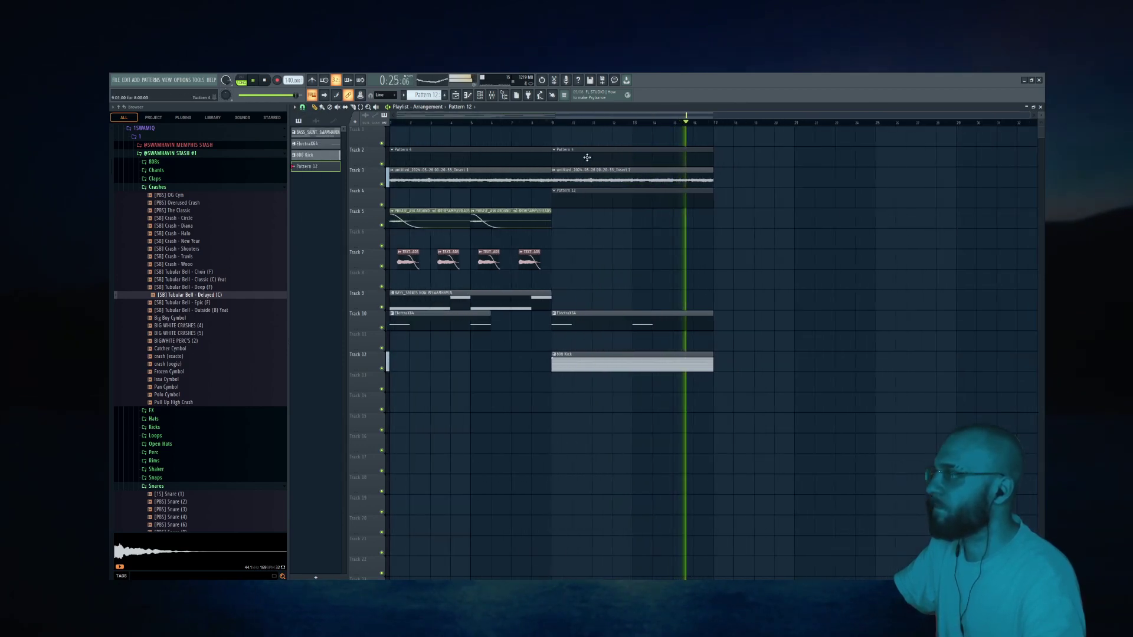
Step: Open the 808 Kick pattern and bring up the channel options for the second ElectraX64 channel
double_click(581, 363)
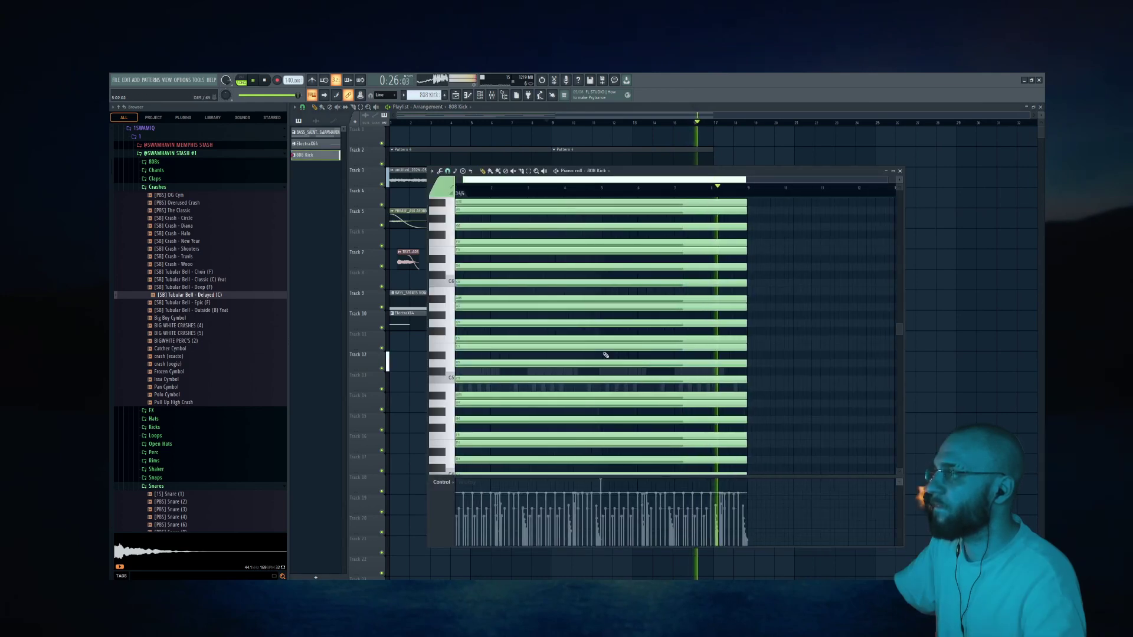
click(481, 95)
right_click(471, 378)
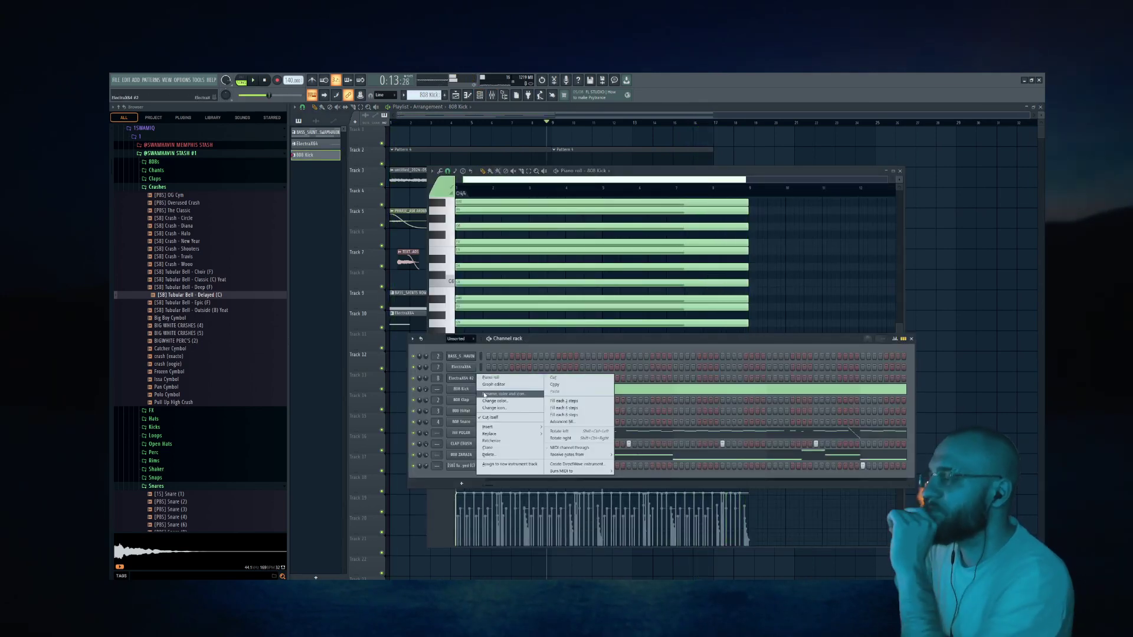
mouse_move(506, 428)
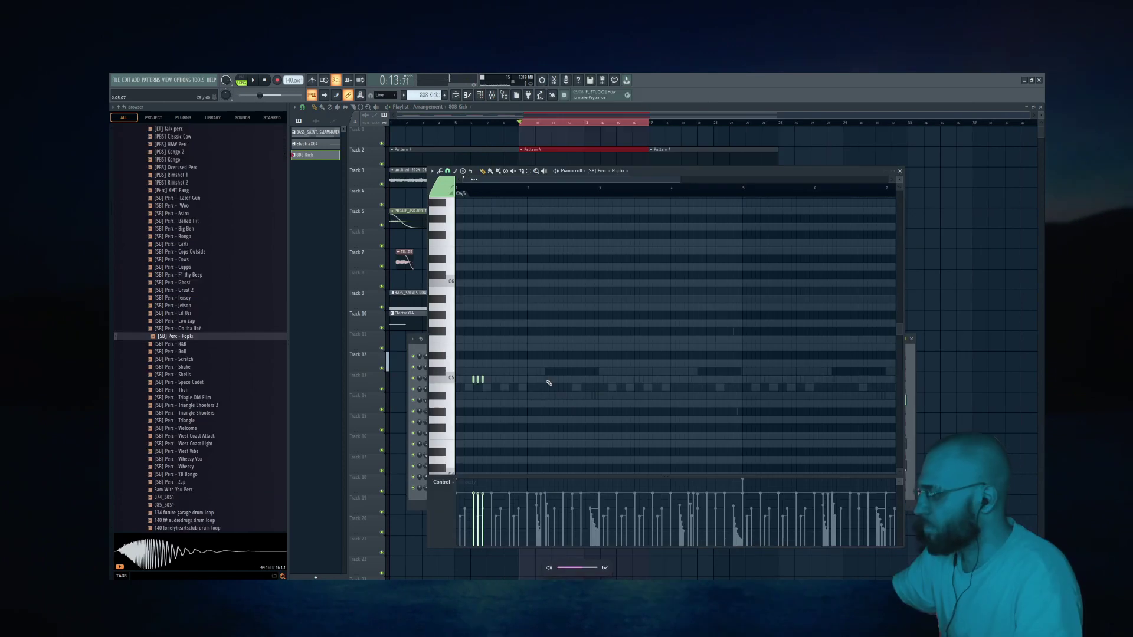
Step: Duplicate the three-note [SB] Perc - Popki figure every half bar to fill bars 1 to 4
drag(474, 381, 511, 387)
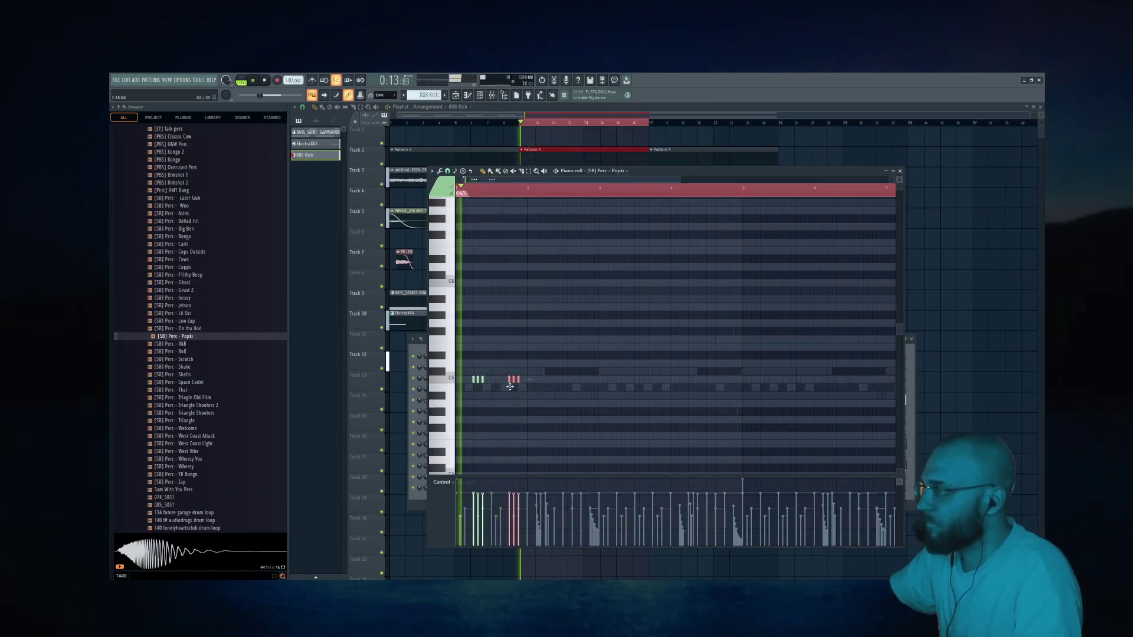
ctrl+click(500, 387)
key(ctrl+a)
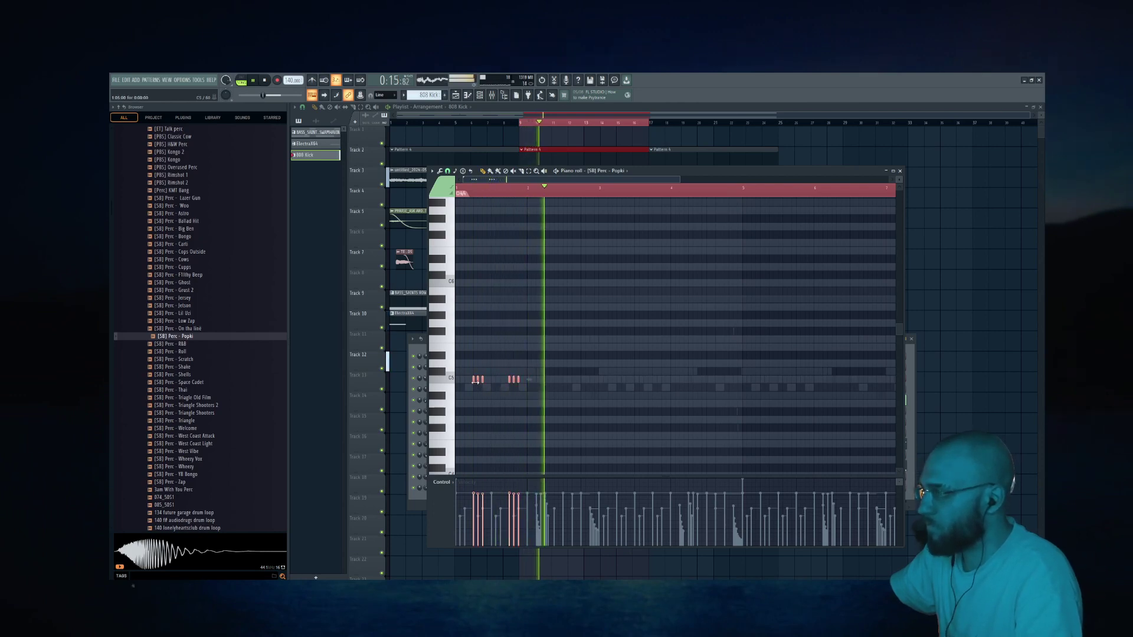
drag(475, 381, 617, 388)
key(ctrl+a)
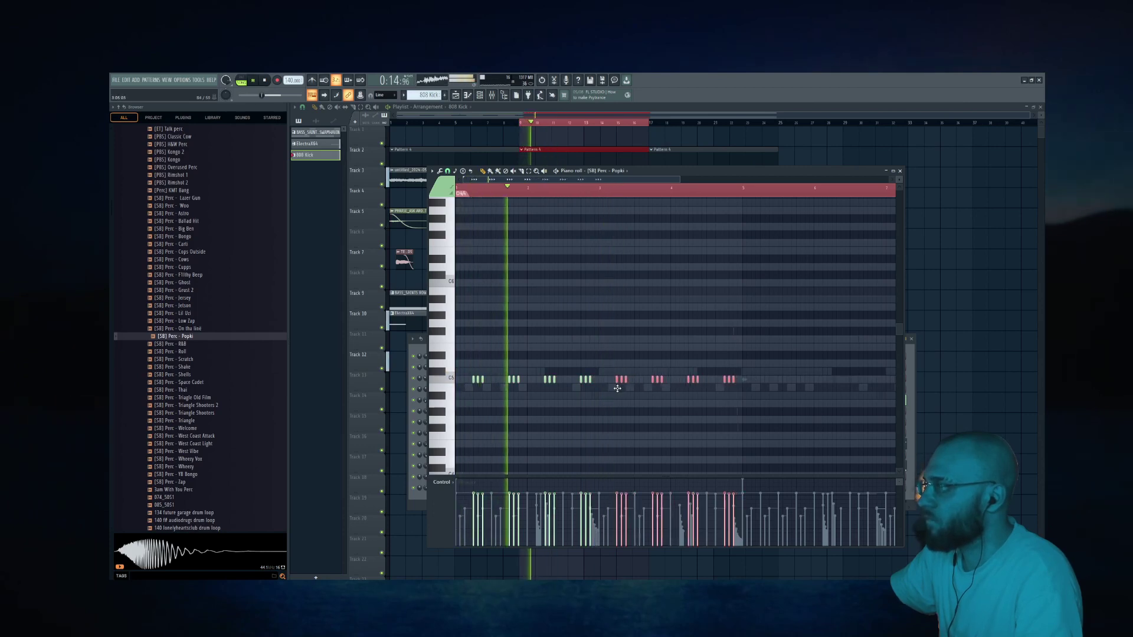
Step: Delete the perc figures in the second half of bars 2 and 4, and duplicate the remaining notes into bars 5 to 8
click(603, 350)
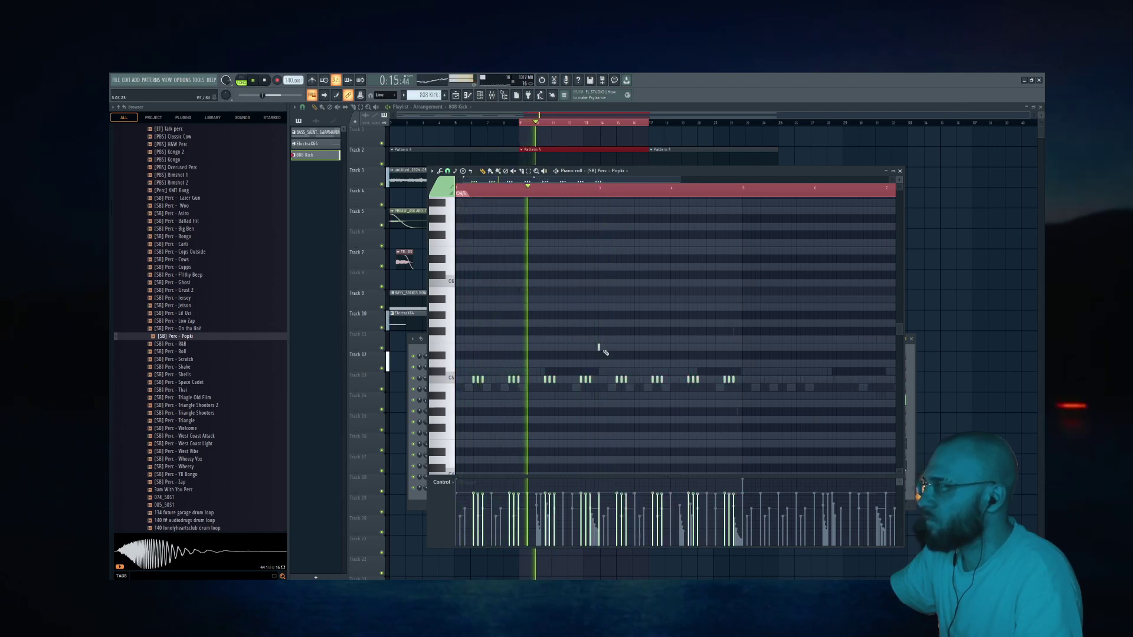
scroll(596, 384, down, 2)
right_click(594, 380)
key(ctrl+a)
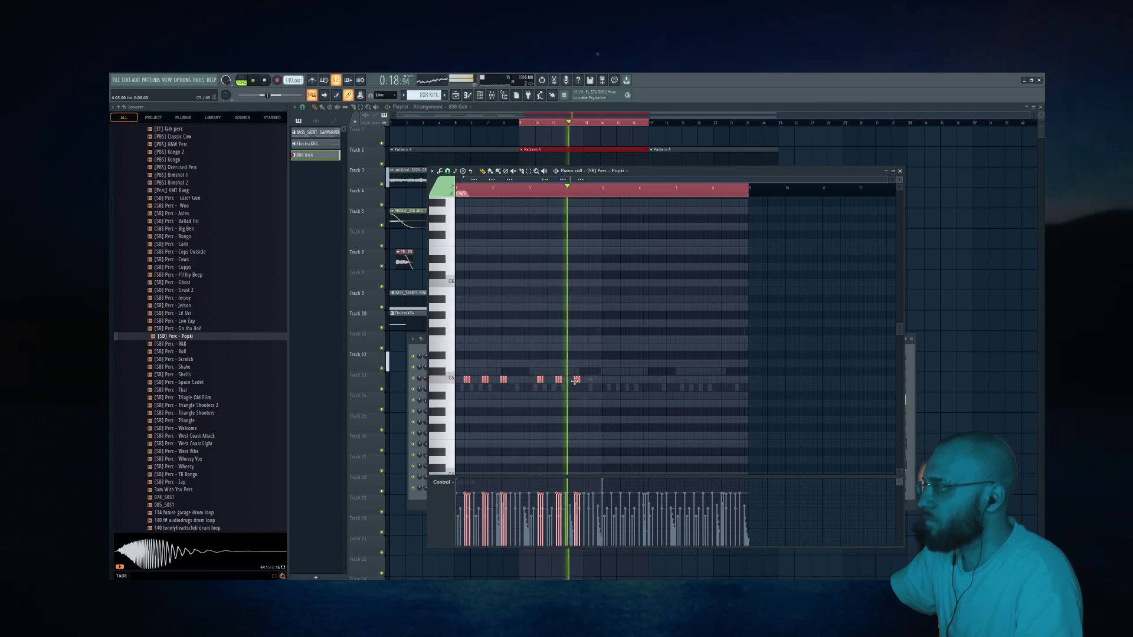
drag(576, 380, 718, 380)
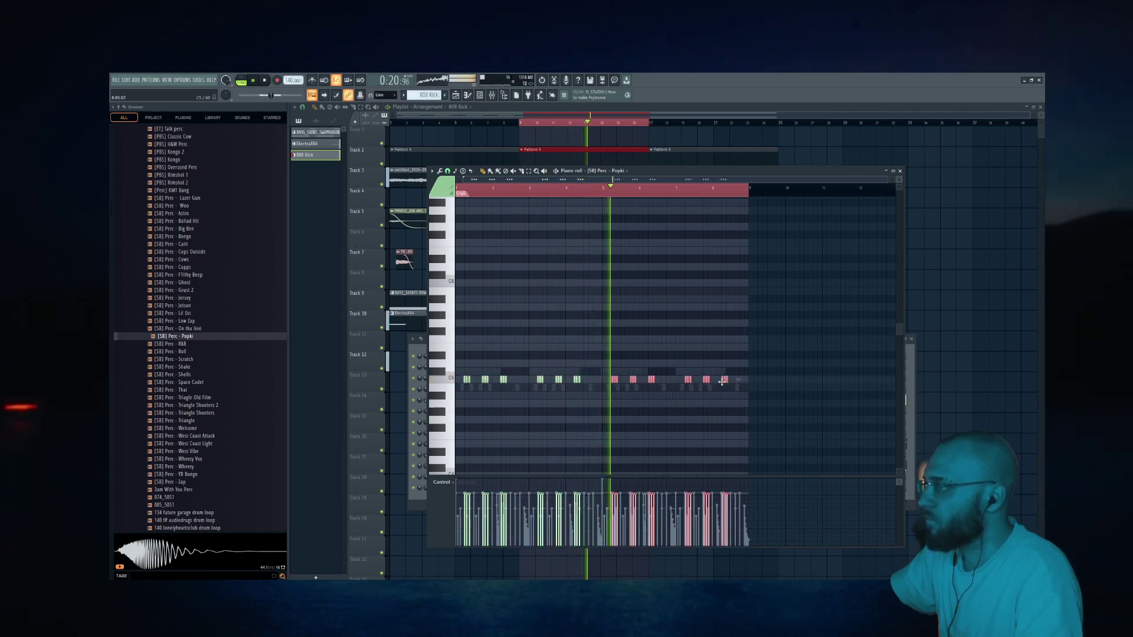
Step: Transpose all the [SB] Perc - Popki notes down five semitones to G4
scroll(594, 384, up, 4)
drag(510, 381, 504, 382)
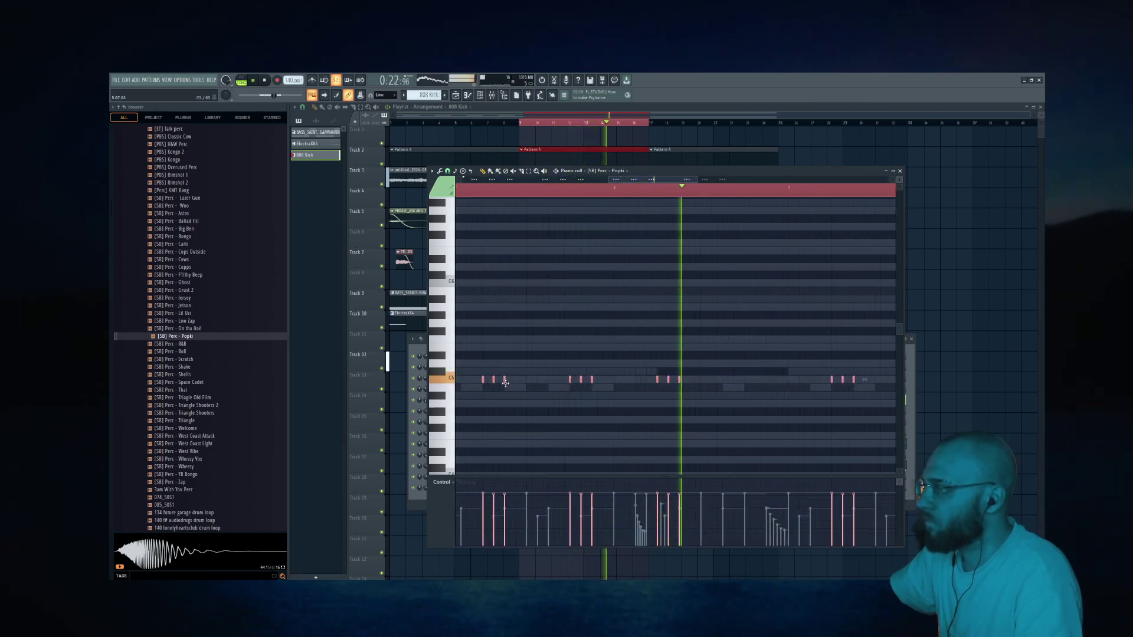
scroll(511, 382, down, 5)
right_click(555, 313)
key(shift+Down)
key(shift+Down)
key(shift+Down)
key(shift+Down)
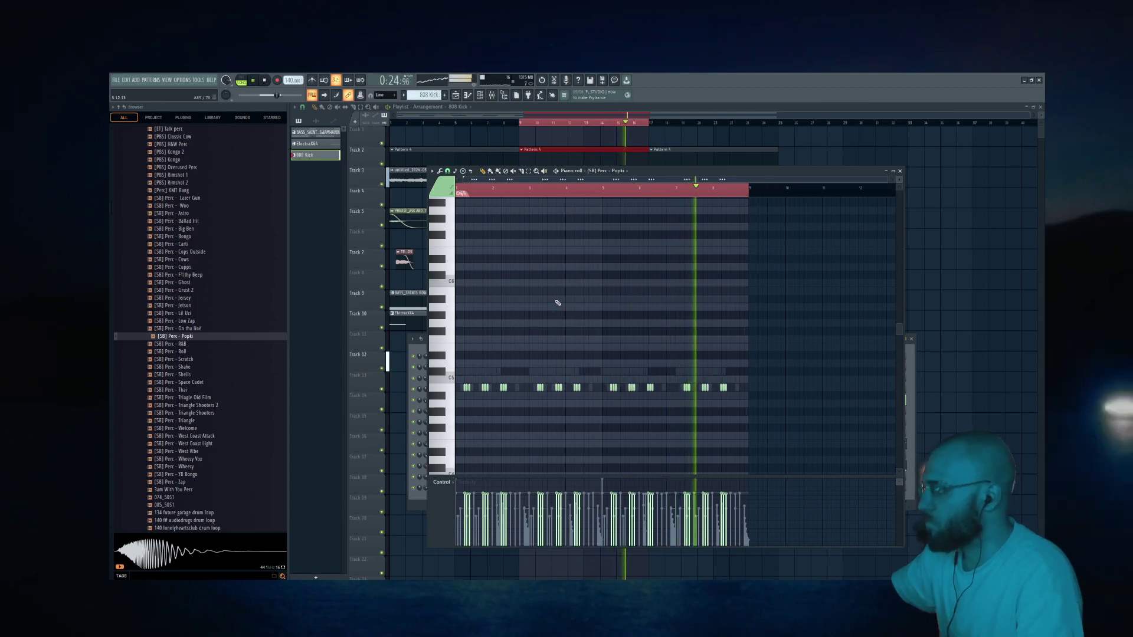
key(shift+Down)
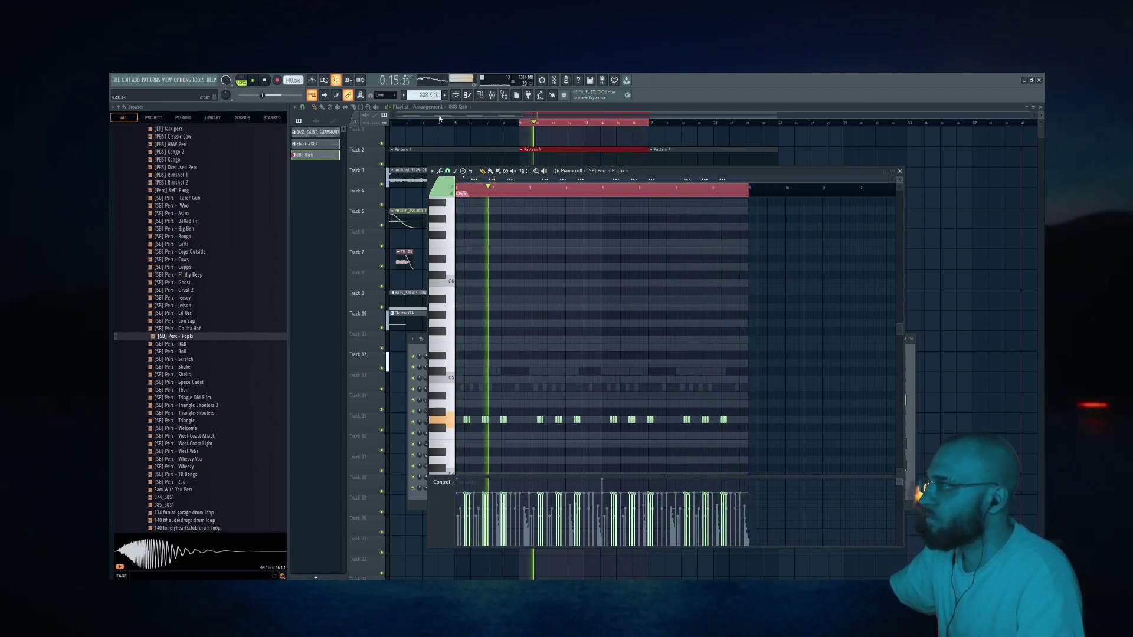
Step: Show the note panning values for [SB] Perc - Popki, pan its note groups alternately to either side by varying amounts, and play the result
key(F6)
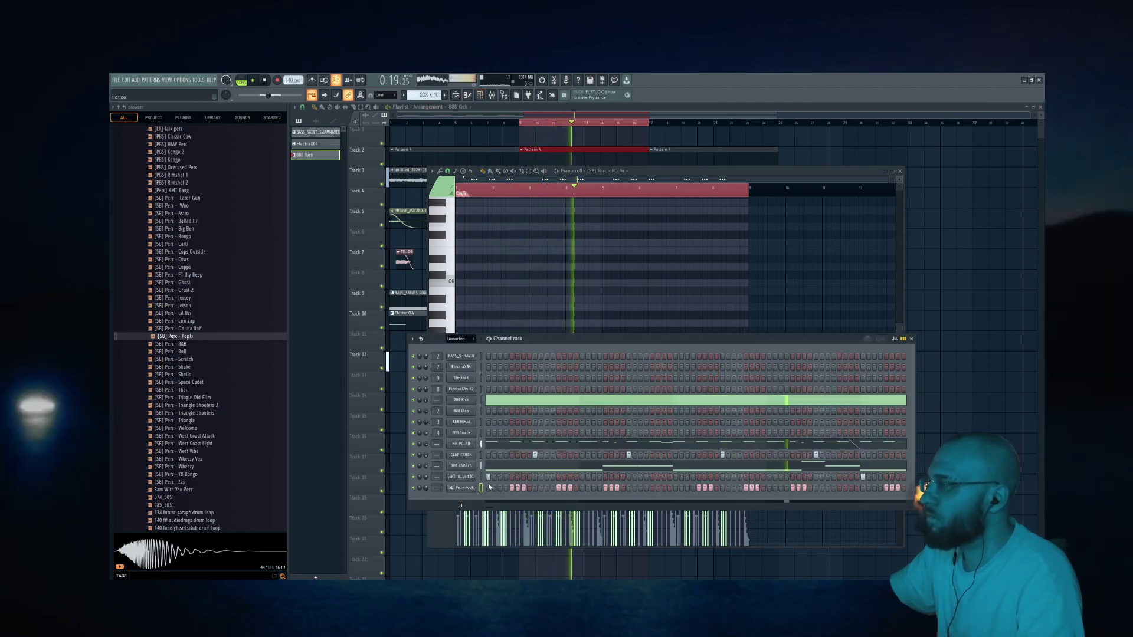
right_click(459, 490)
click(494, 478)
right_click(459, 490)
click(495, 478)
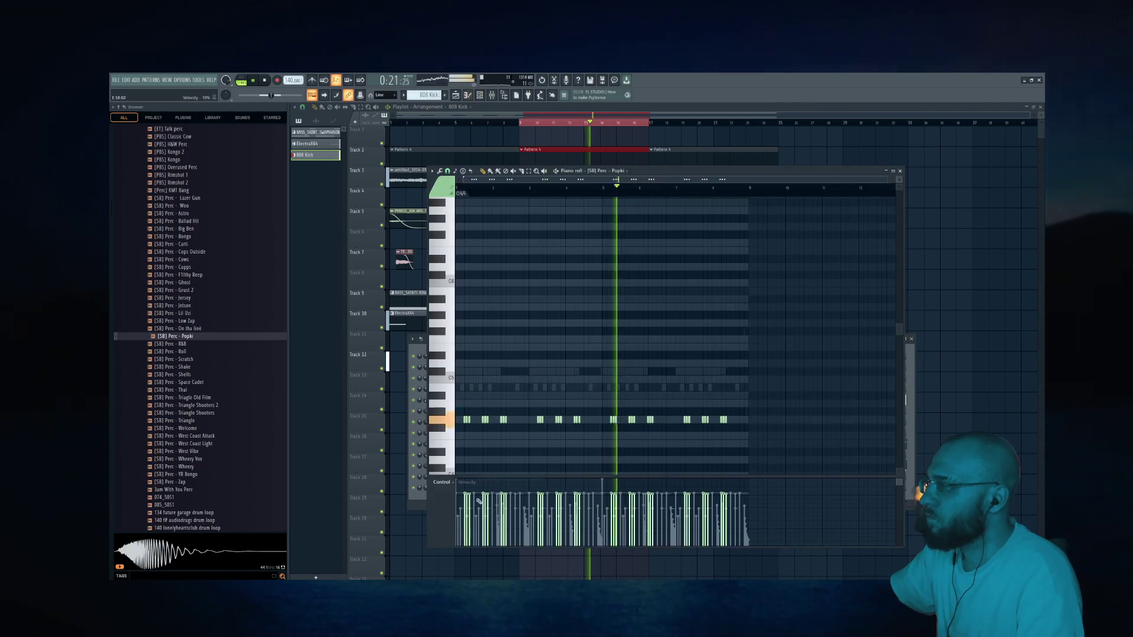
click(442, 483)
click(466, 509)
mouse_move(484, 522)
mouse_down()
mouse_move(508, 510)
mouse_move(543, 522)
mouse_move(561, 508)
mouse_move(580, 523)
mouse_move(617, 499)
mouse_move(636, 525)
mouse_move(653, 500)
mouse_move(690, 524)
mouse_move(708, 497)
mouse_move(727, 531)
mouse_up()
key(space)
key(space)
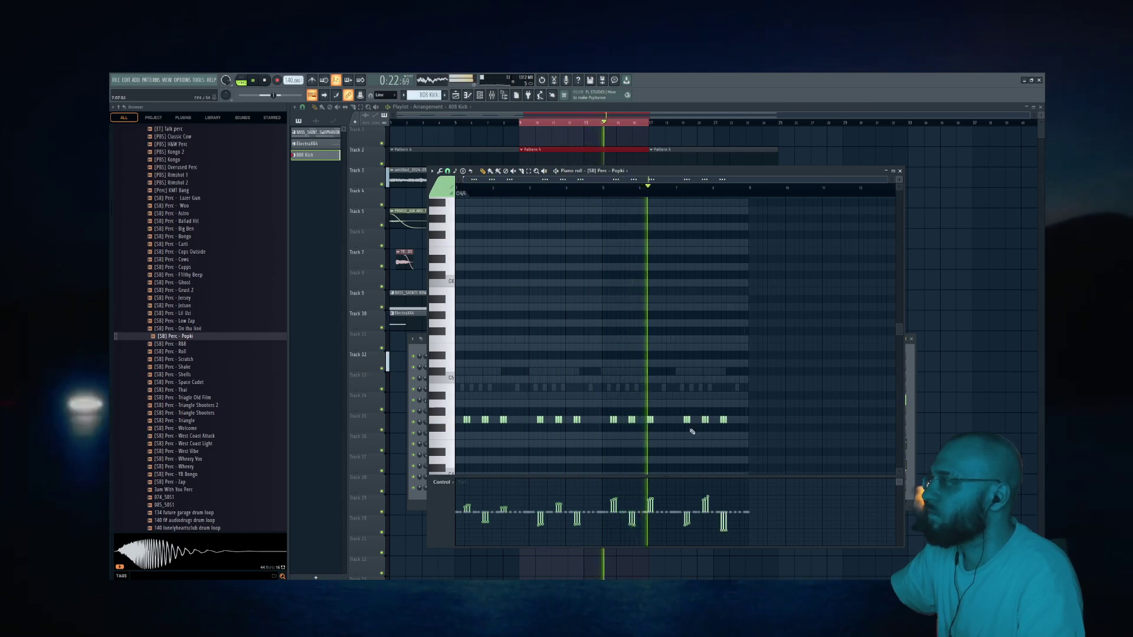
Step: Audition samples in the Open Hats folder and add [SB] Open Hat - Speed as a new channel
click(479, 95)
key(space)
click(199, 292)
scroll(188, 297, up, 4)
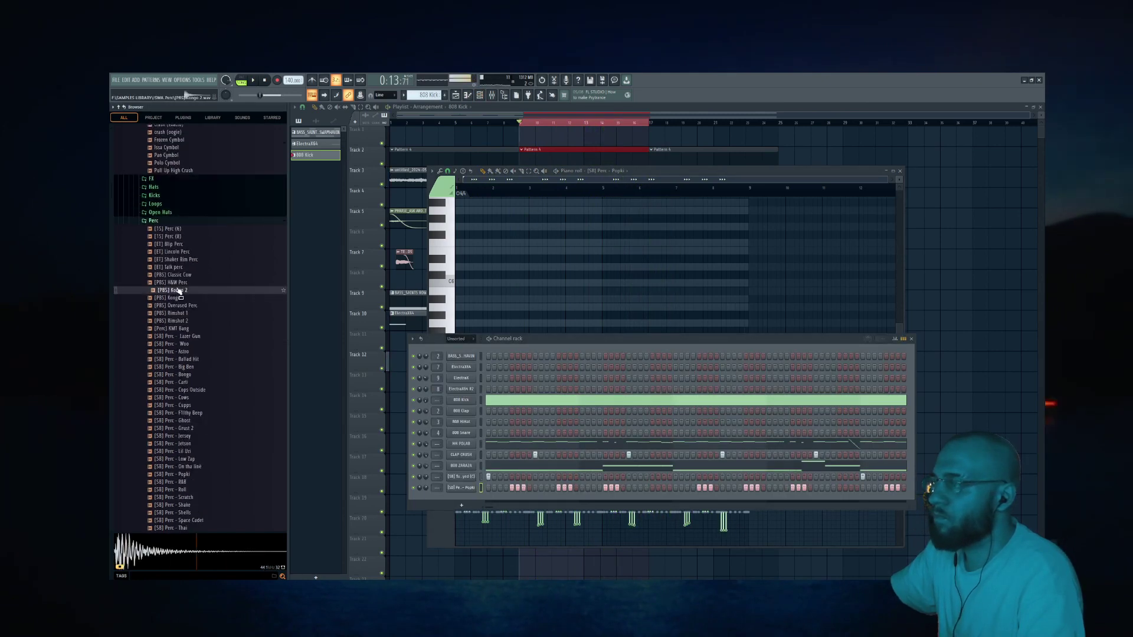
click(158, 212)
scroll(161, 295, down, 5)
click(159, 253)
scroll(162, 262, down, 2)
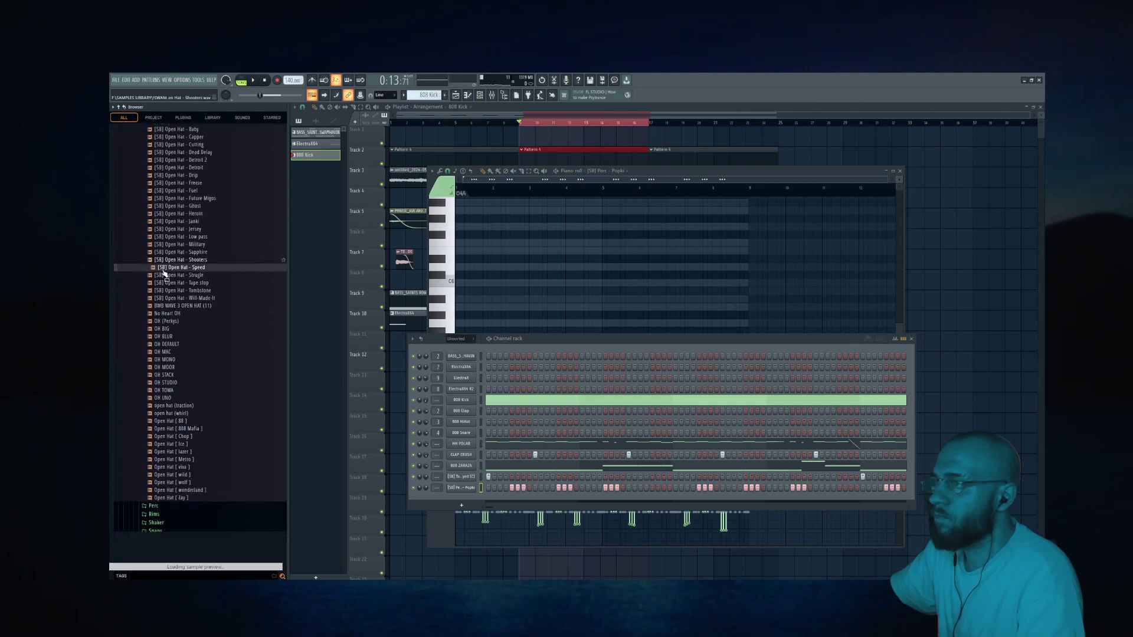
click(174, 275)
click(188, 268)
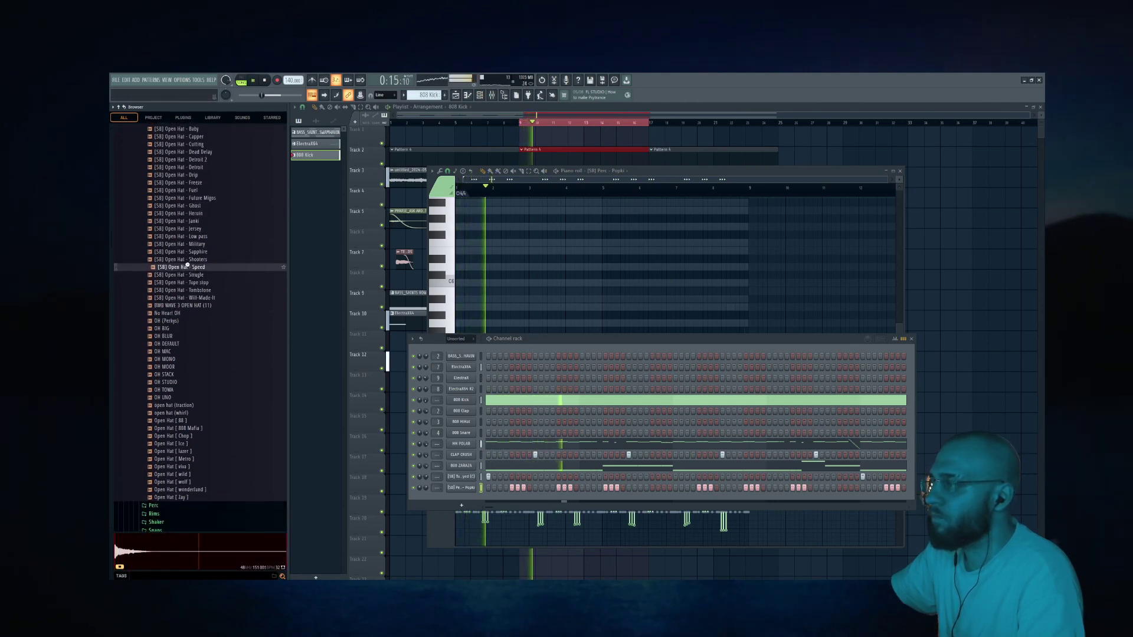
drag(505, 499, 511, 499)
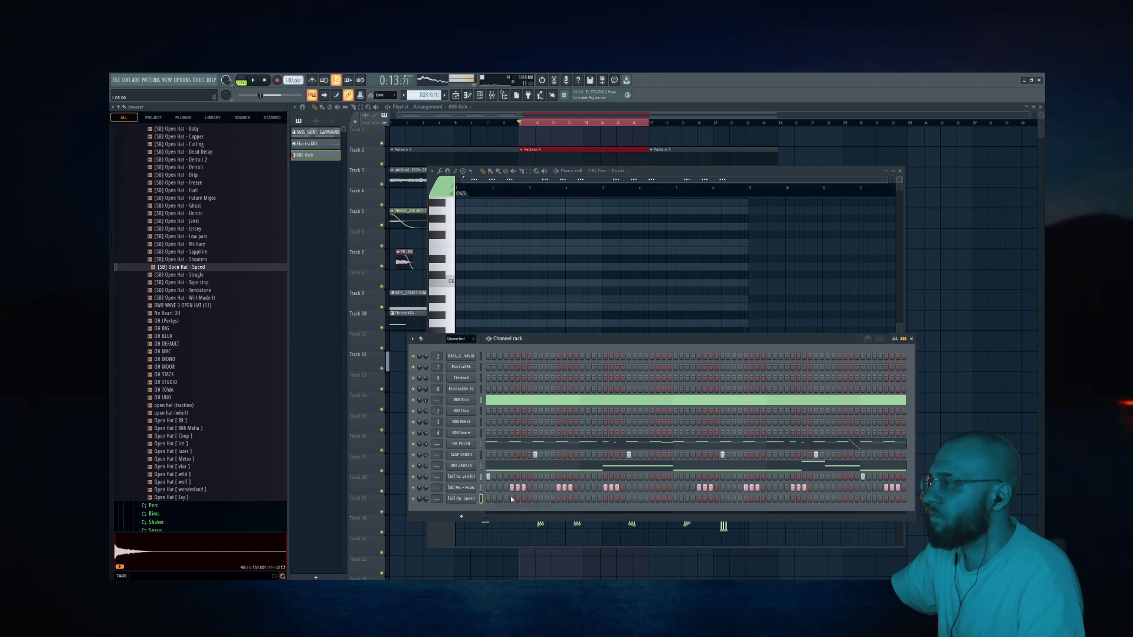
Step: Place the first open hat hits in bar 1 and open the [SB] Open Hat - Speed channel in the piano roll
click(560, 499)
right_click(565, 499)
key(space)
right_click(472, 500)
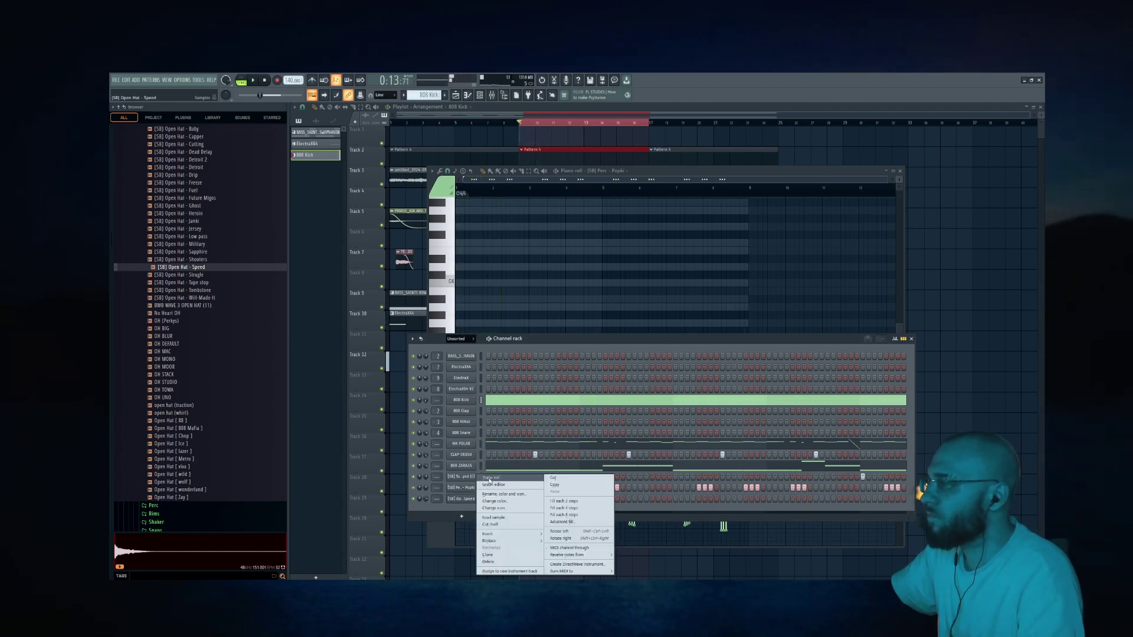
click(489, 478)
key(space)
Step: Arrange the open hat notes on beats 2 and 4 of bar 1 and beat 2 of bar 2, and play them
right_click(483, 380)
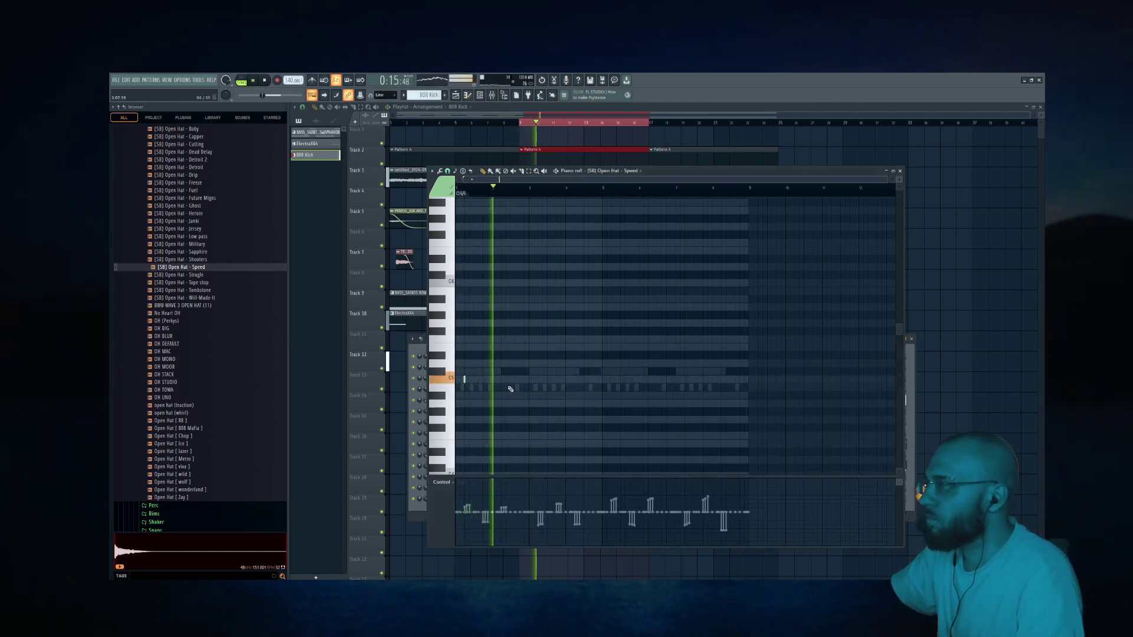
click(509, 382)
scroll(530, 386, up, 2)
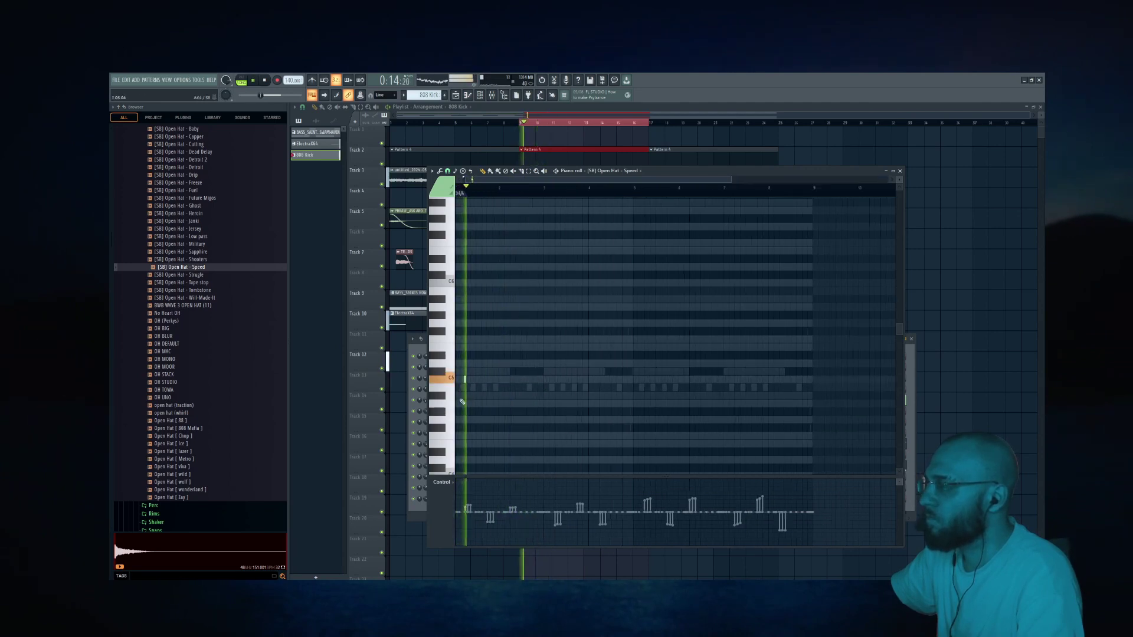
click(569, 381)
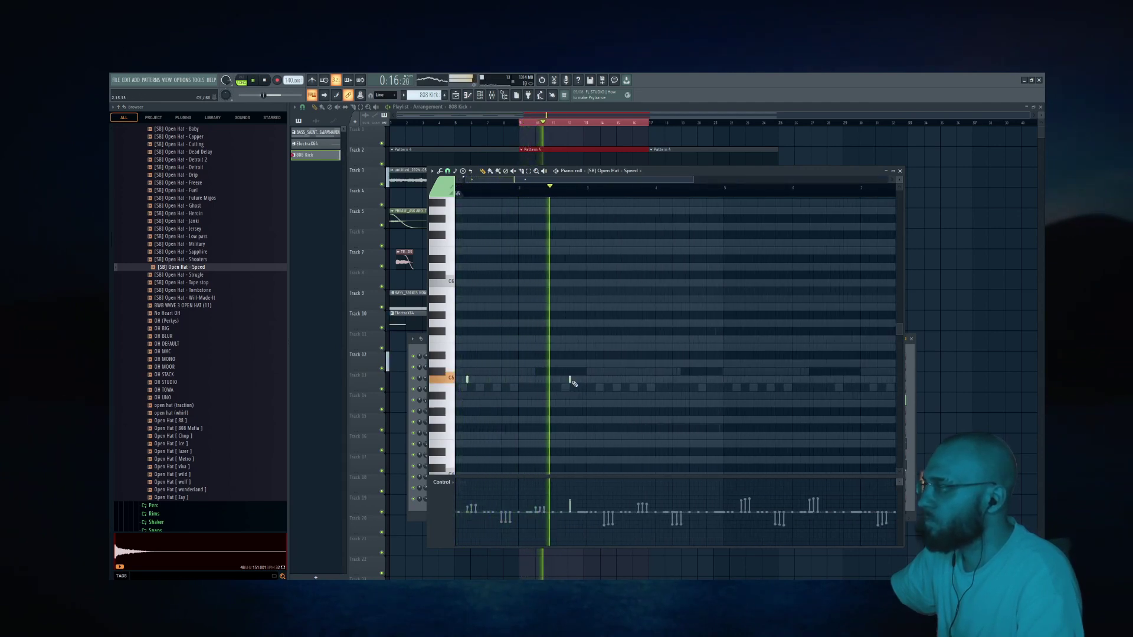
scroll(573, 389, down, 2)
drag(539, 501, 541, 515)
key(space)
key(space)
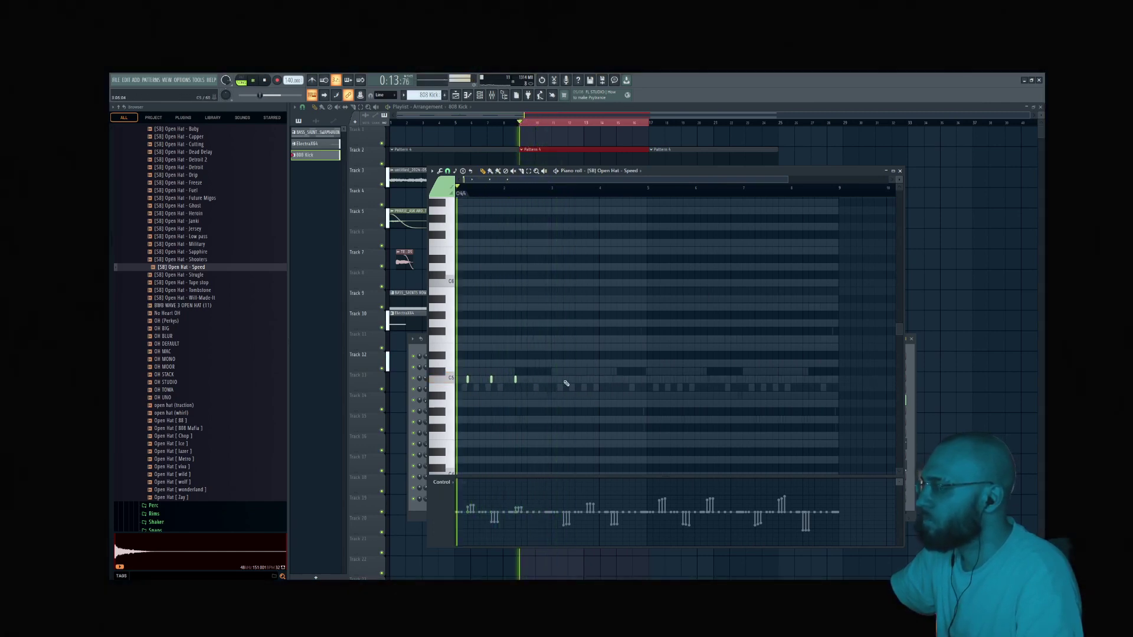
Step: Bring up the sampler settings of the [SB] Open Hat - Speed channel and return to its piano roll
key(F6)
click(466, 498)
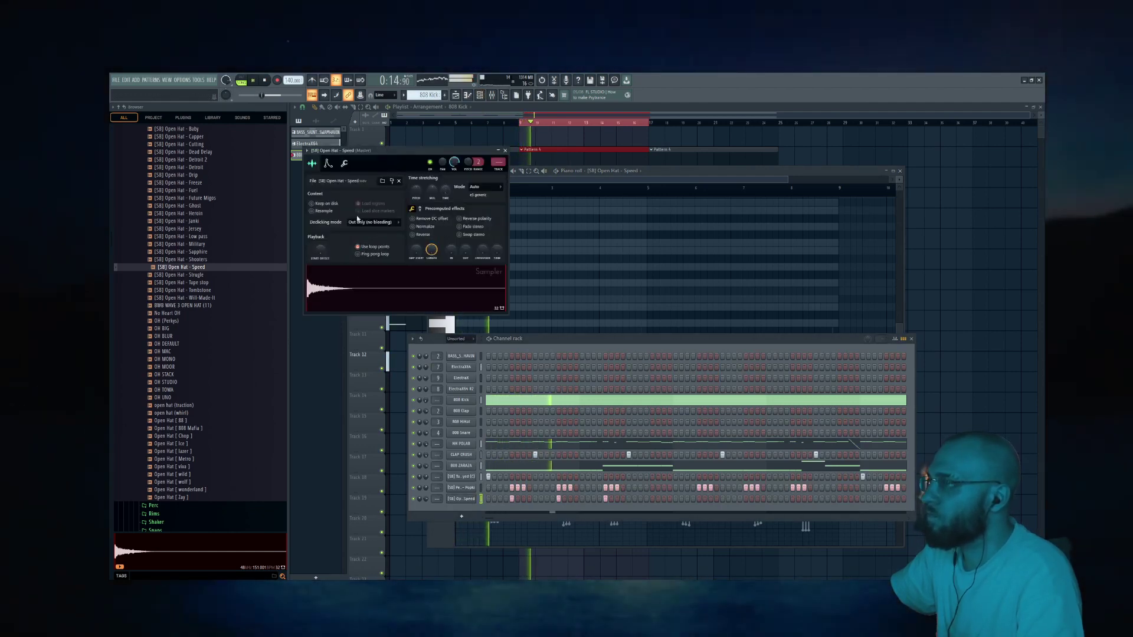
right_click(474, 501)
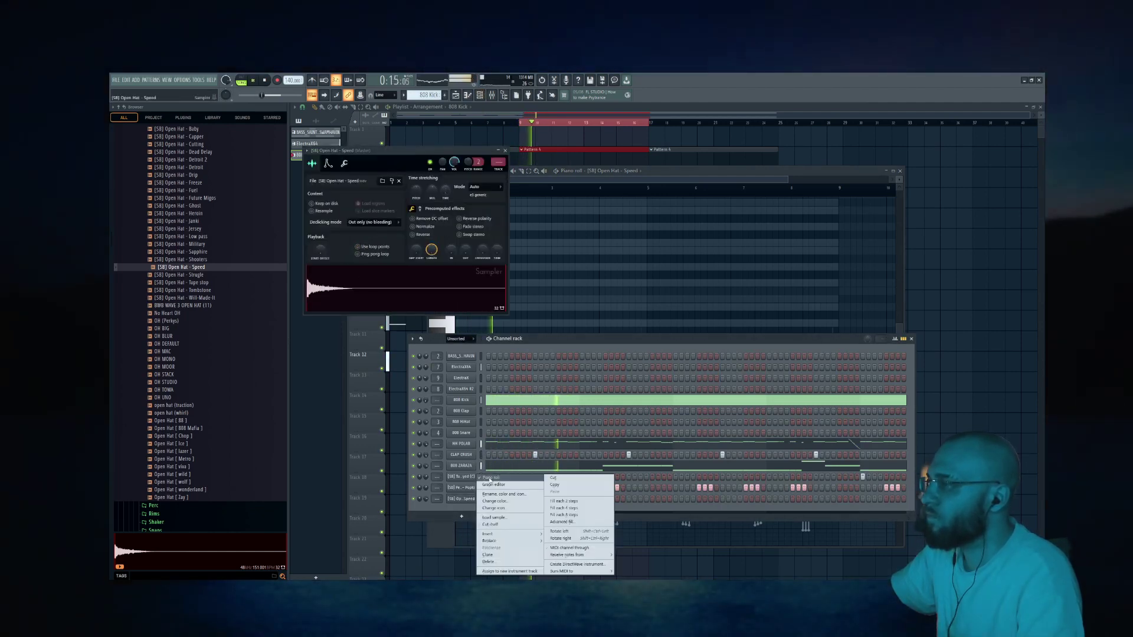
click(490, 480)
right_click(473, 500)
click(489, 480)
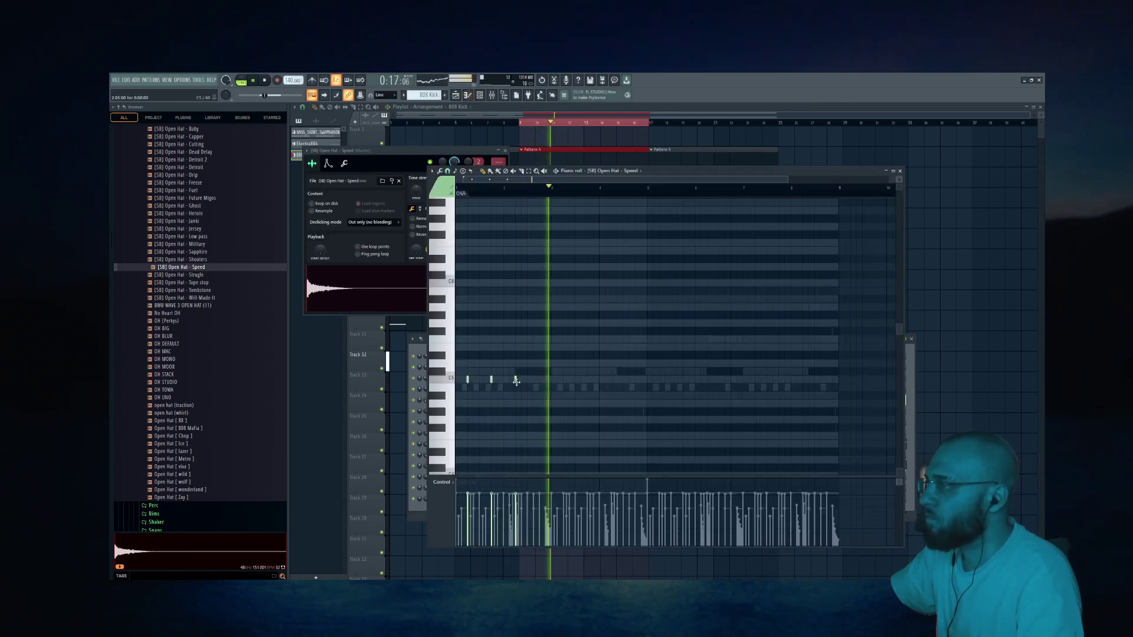
Step: Add open hat notes on C5 at beats 2 and 4 of bar 3 and beat 2 of bar 4
click(564, 381)
click(587, 379)
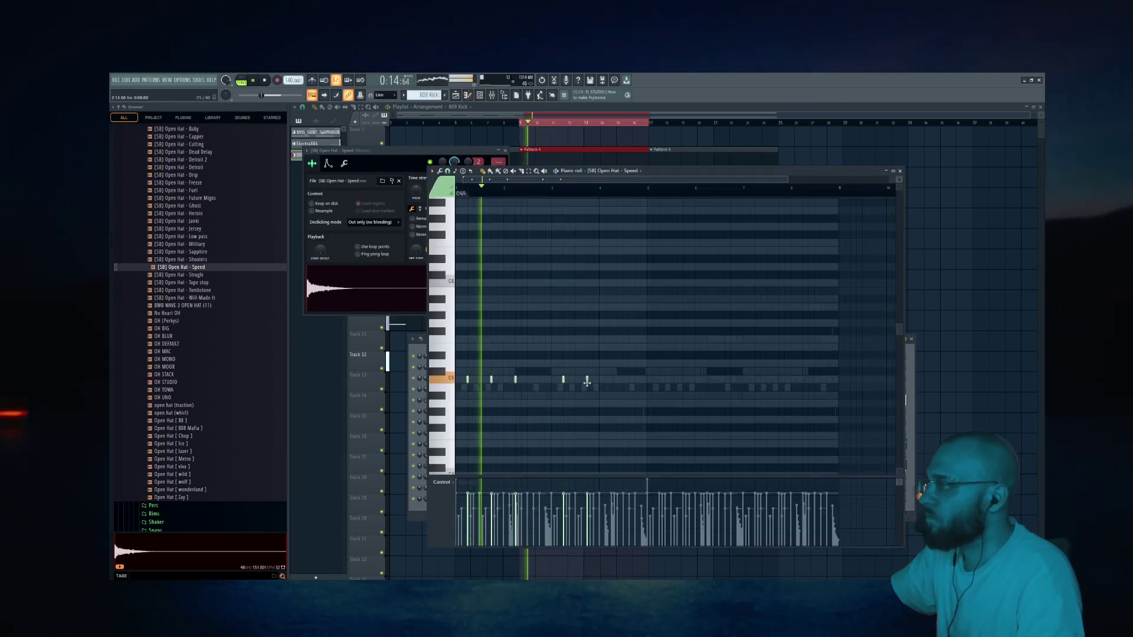
click(611, 379)
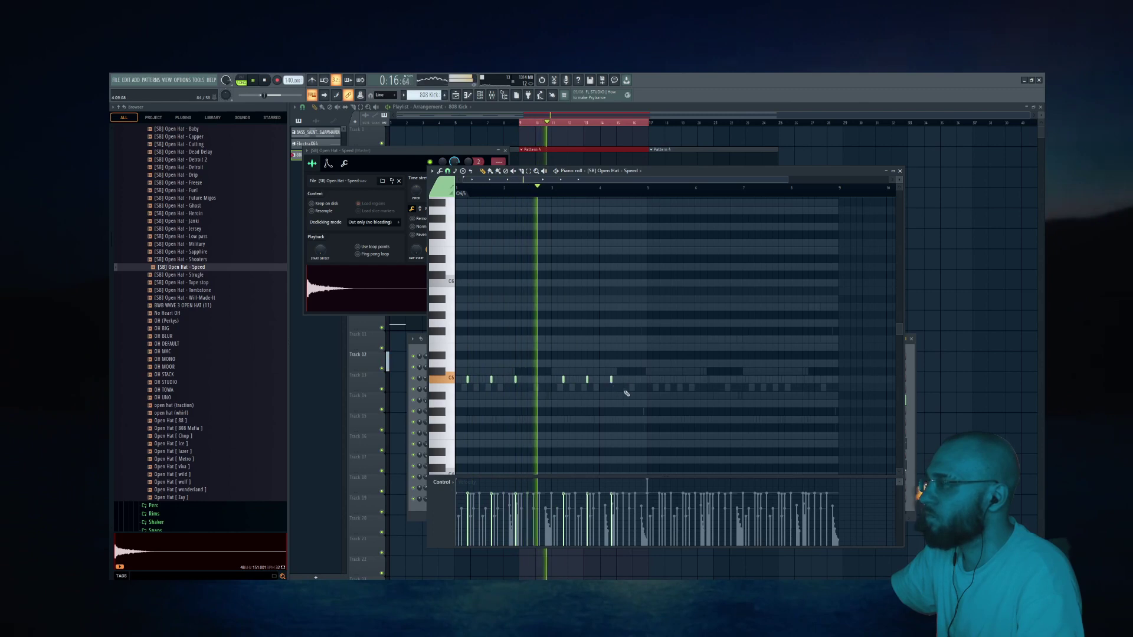
Step: Select all the open hat notes and duplicate the four-bar pattern into bars 5 to 8
key(ctrl+a)
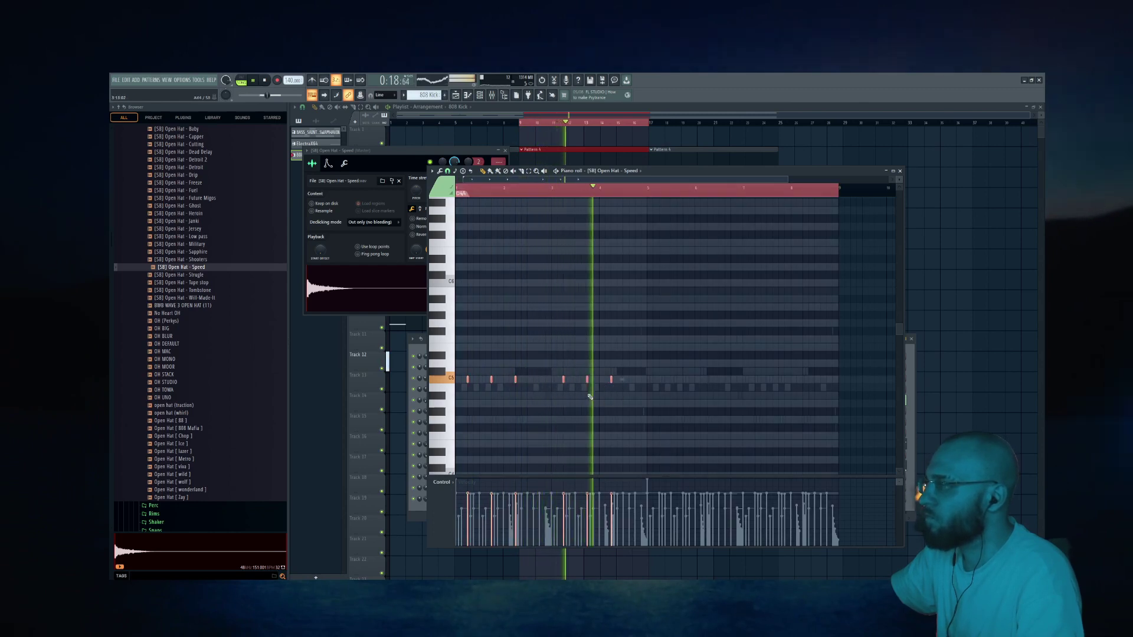
mouse_move(490, 379)
mouse_down()
mouse_move(696, 388)
mouse_move(681, 381)
mouse_up()
ctrl+click(655, 353)
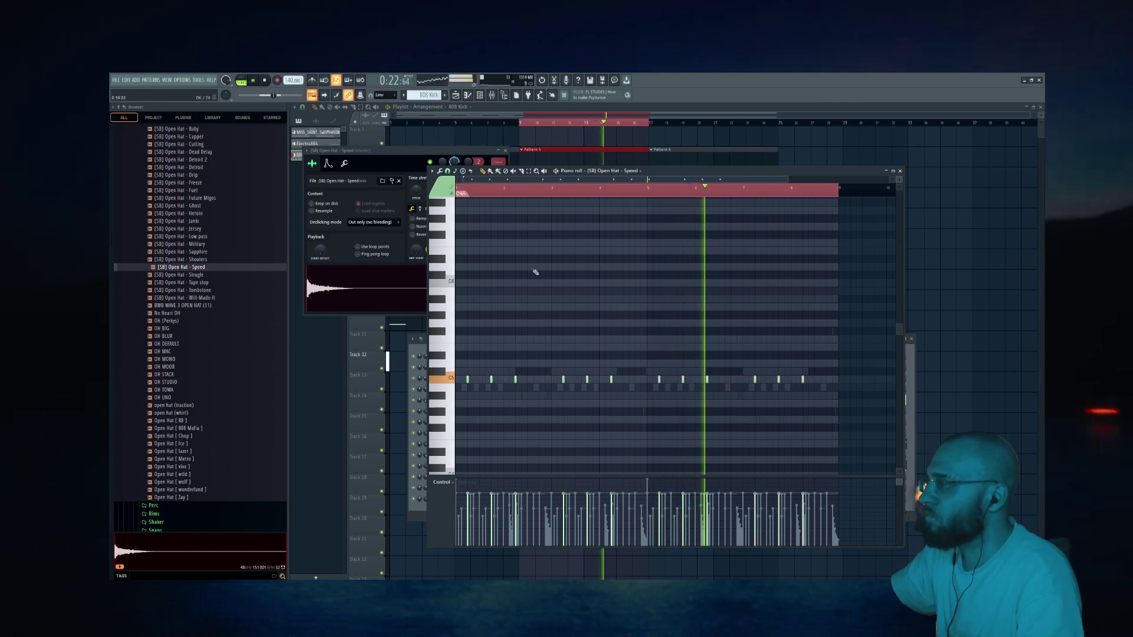
Step: Bring up the channel rack and audition the OH TOWA open hat sample
key(F6)
key(F7)
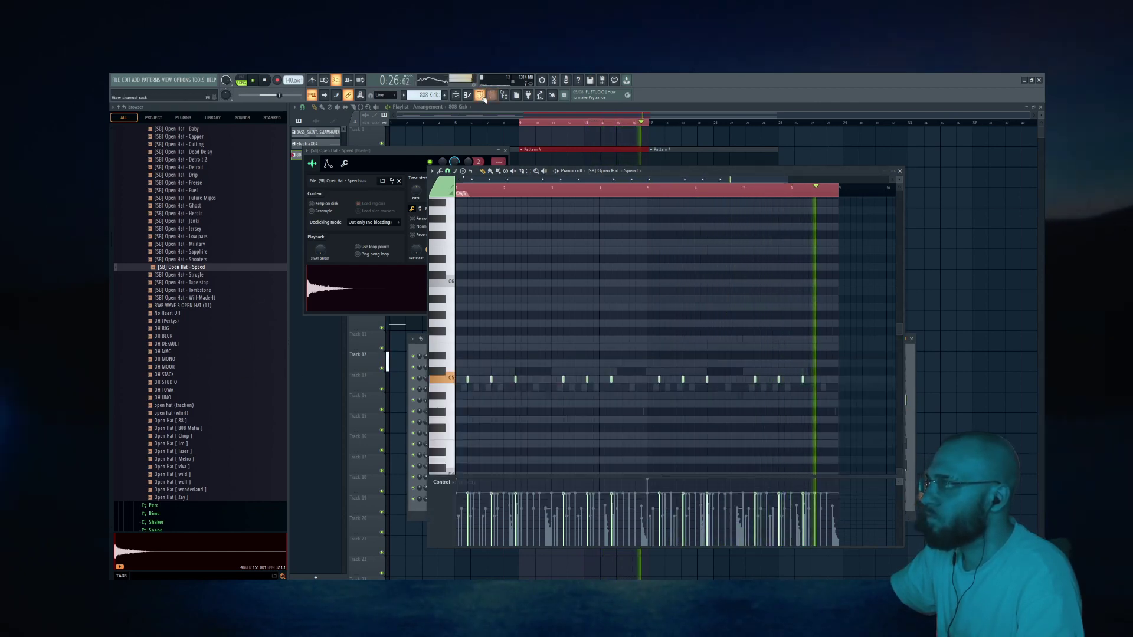
key(F6)
click(165, 389)
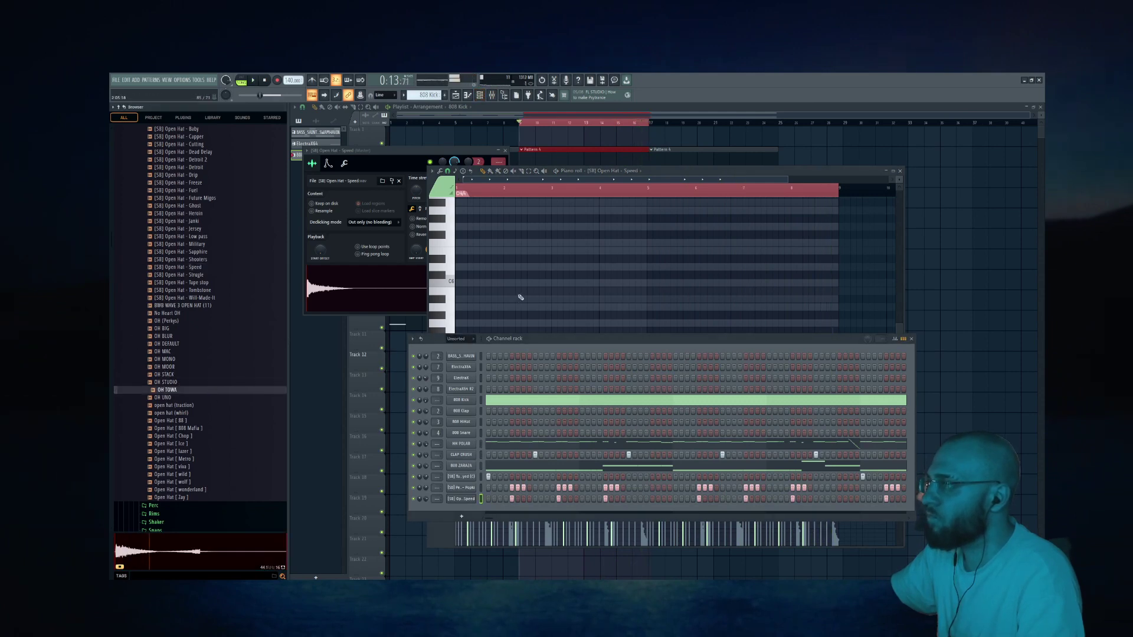
Step: Add a longer C5 open hat note on beat 4 of bar 2 with a slide note to E4 beneath it
key(F7)
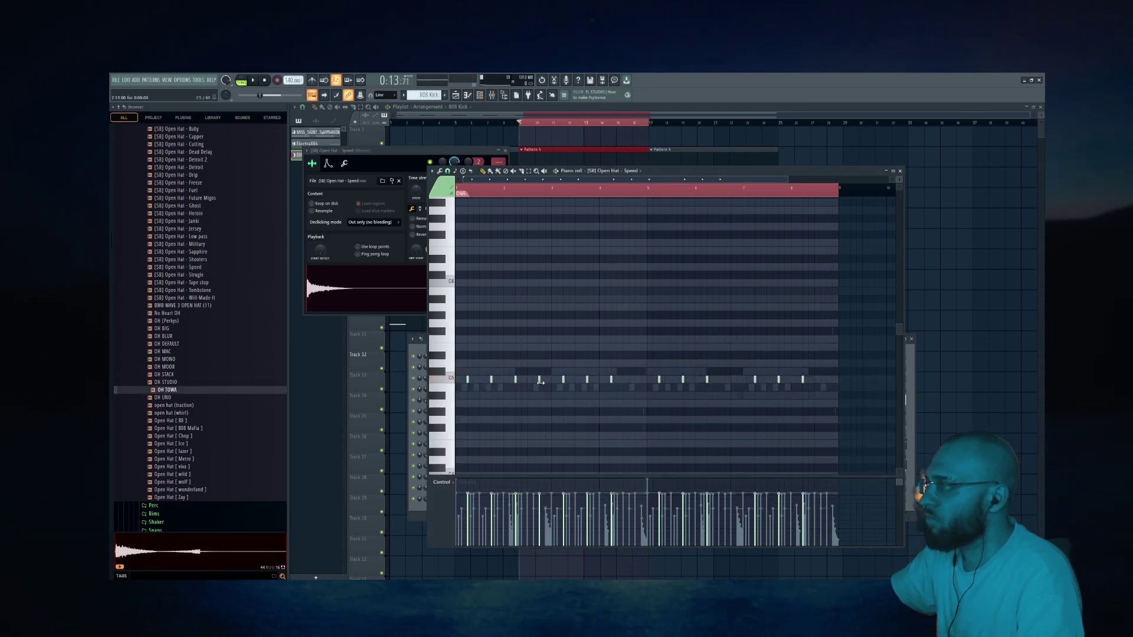
double_click(539, 444)
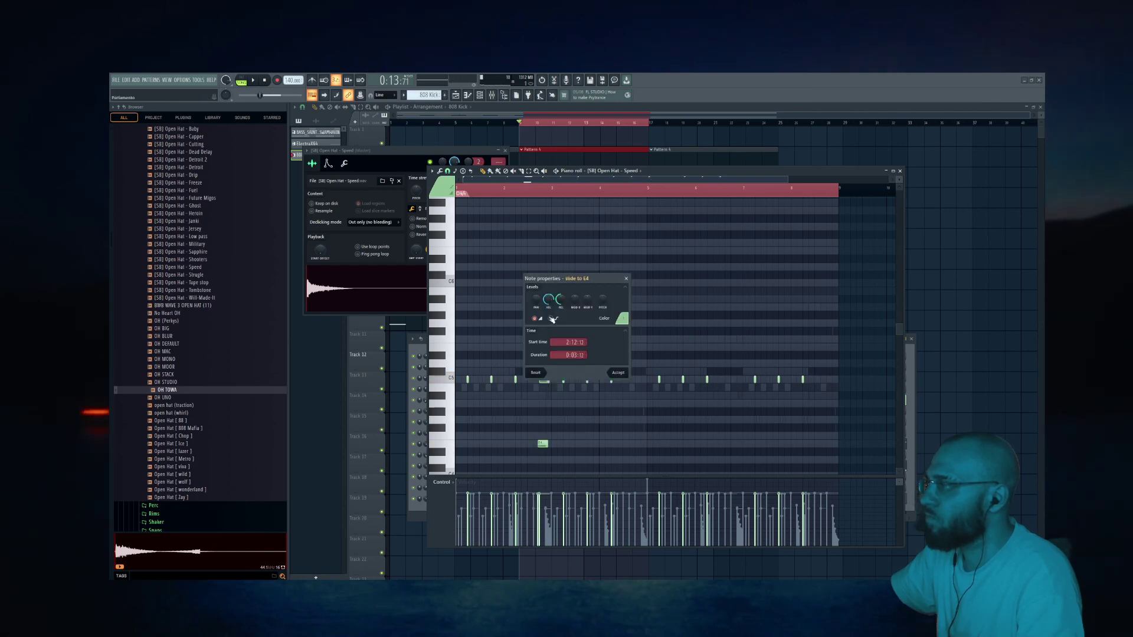
click(616, 372)
key(space)
scroll(550, 451, up, 3)
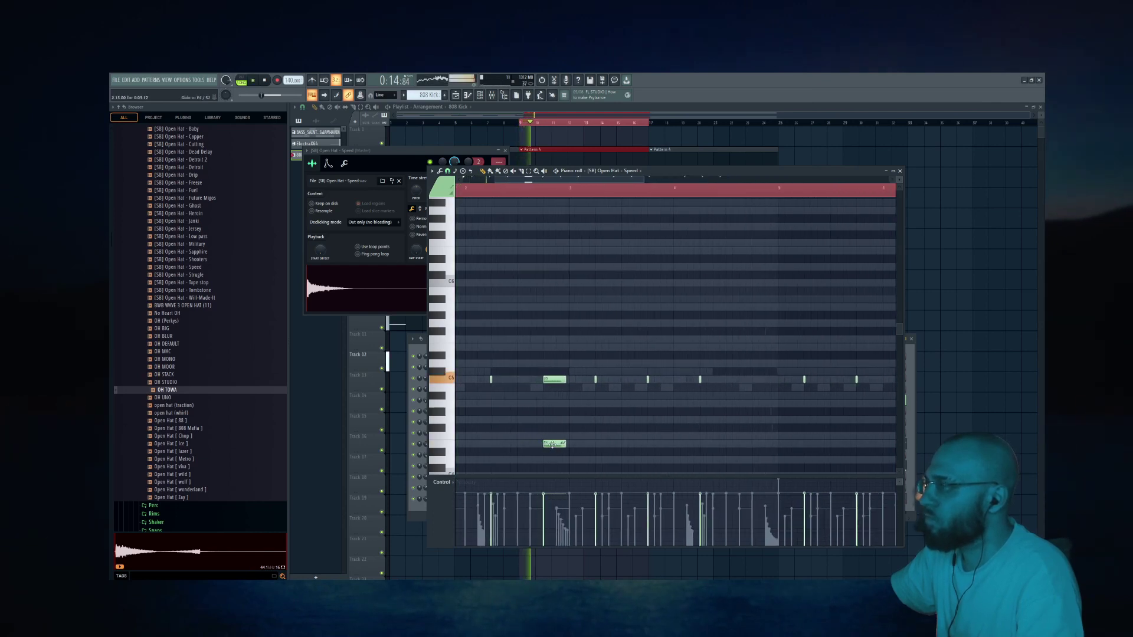
scroll(555, 443, down, 2)
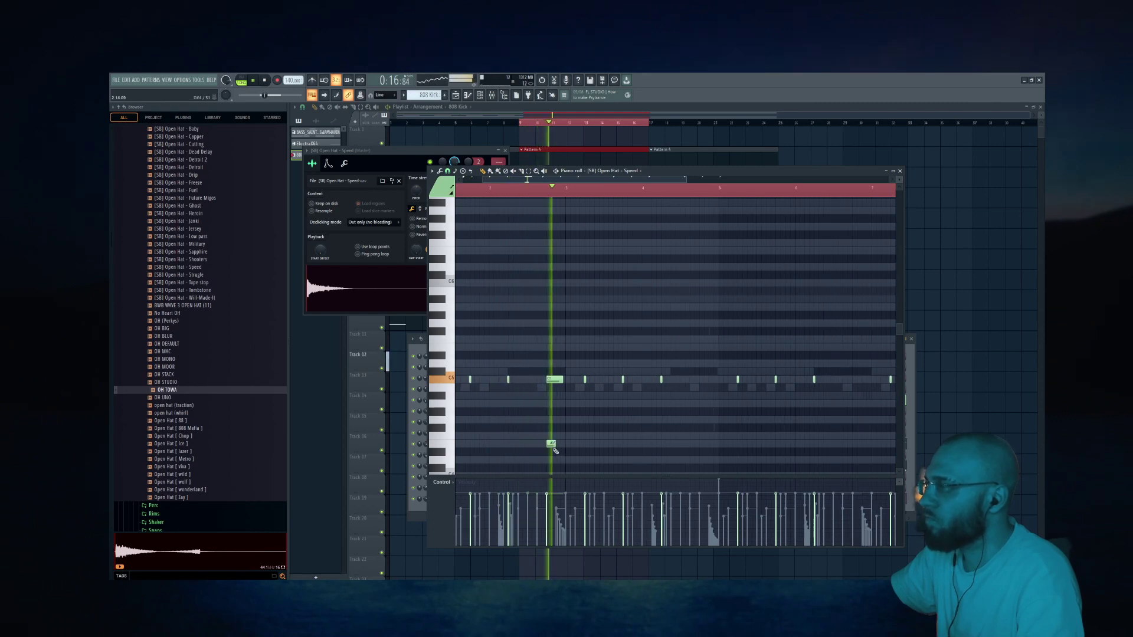
Step: Add another longer open hat note on beat 4 of bar 4 and move it to C5
scroll(557, 446, down, 2)
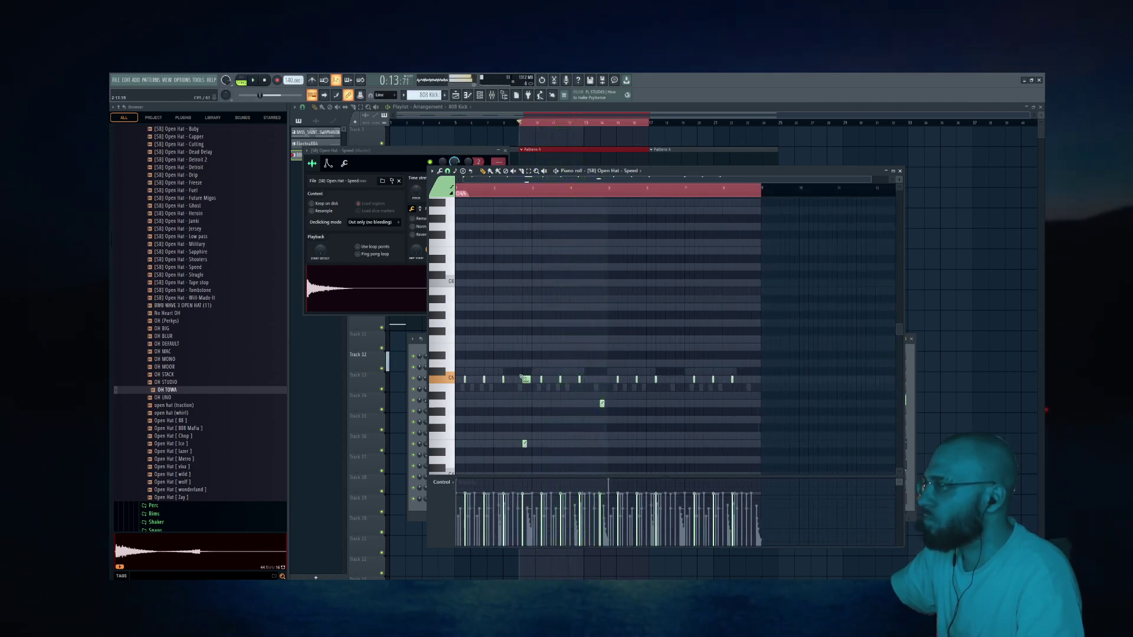
key(space)
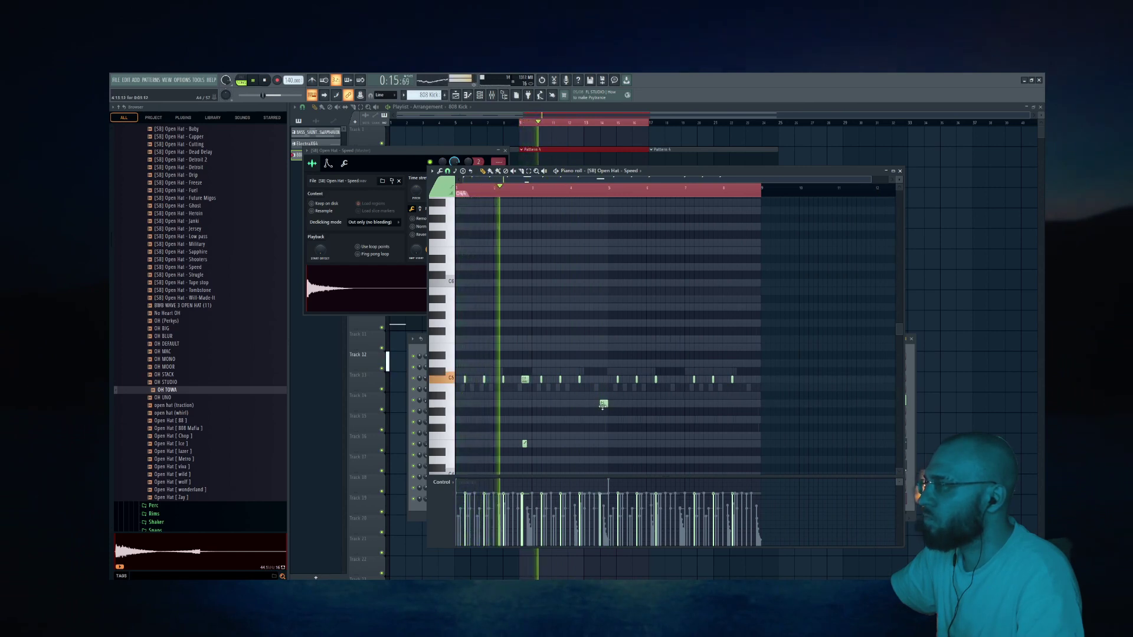
drag(603, 405, 602, 379)
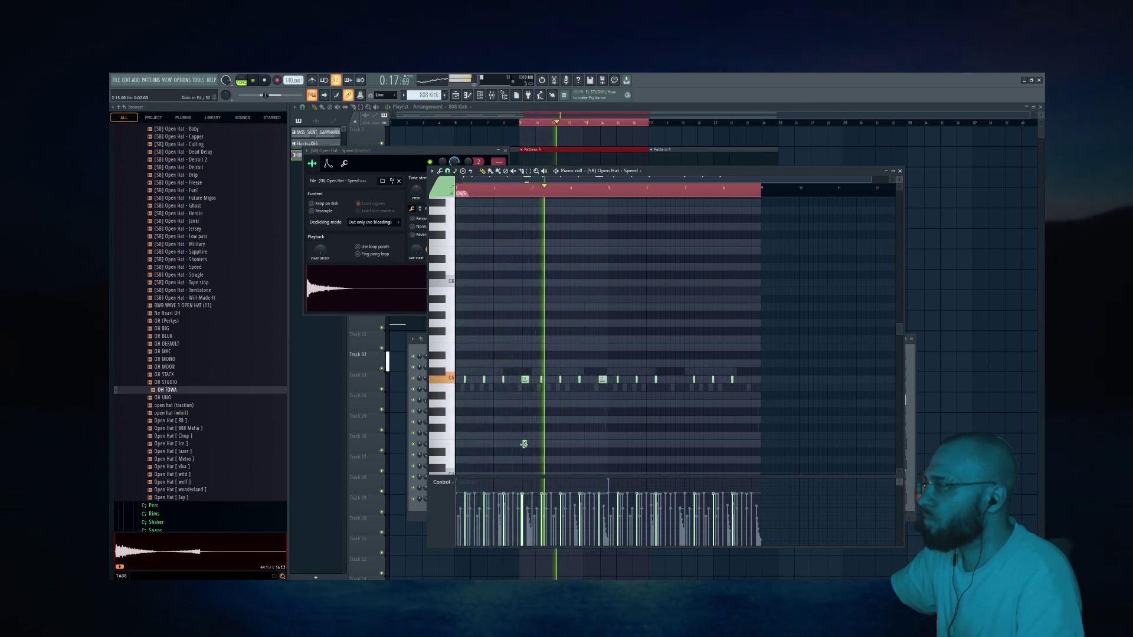
Step: Add a slide note on D#5 over the longer note at the end of bar 4, and delete the open hat notes in bars 5 to 8
scroll(524, 444, up, 3)
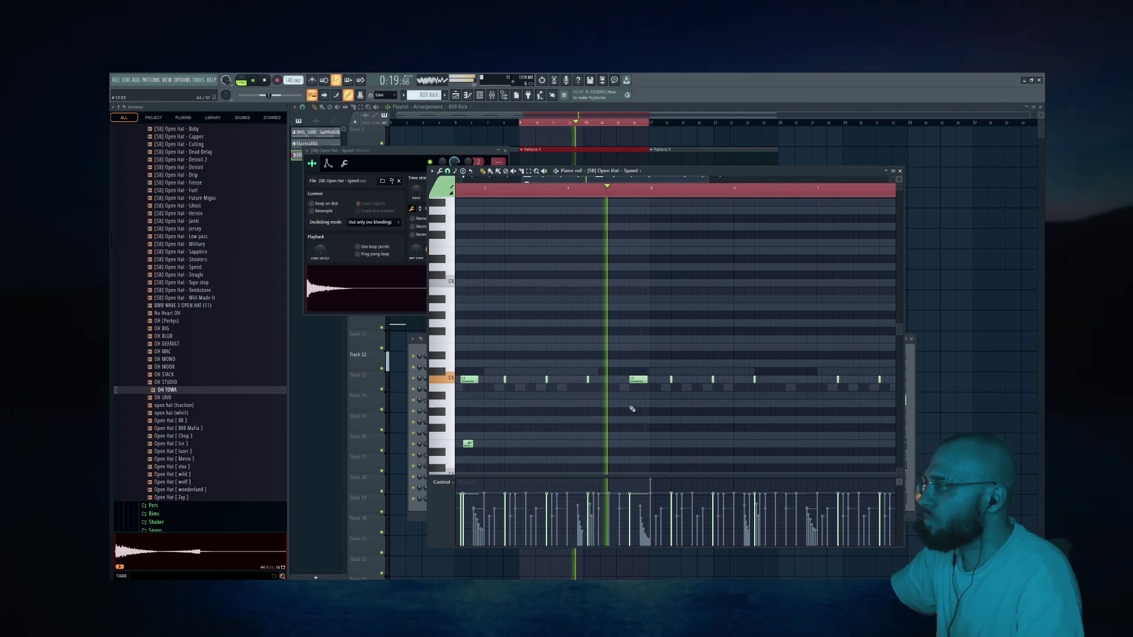
scroll(633, 406, down, 2)
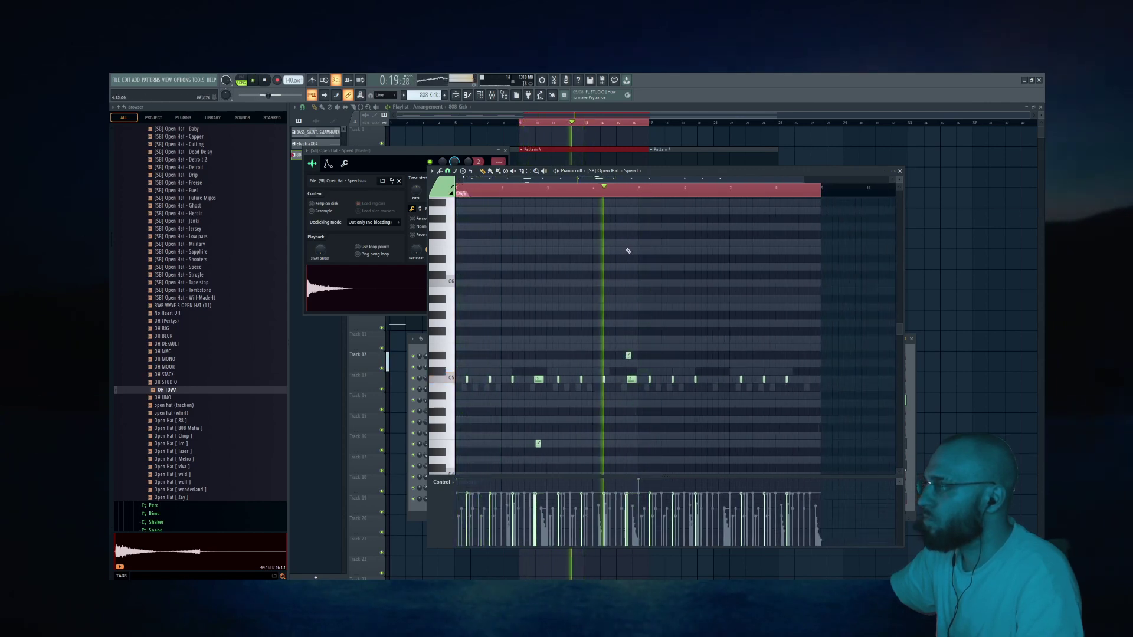
scroll(627, 356, up, 2)
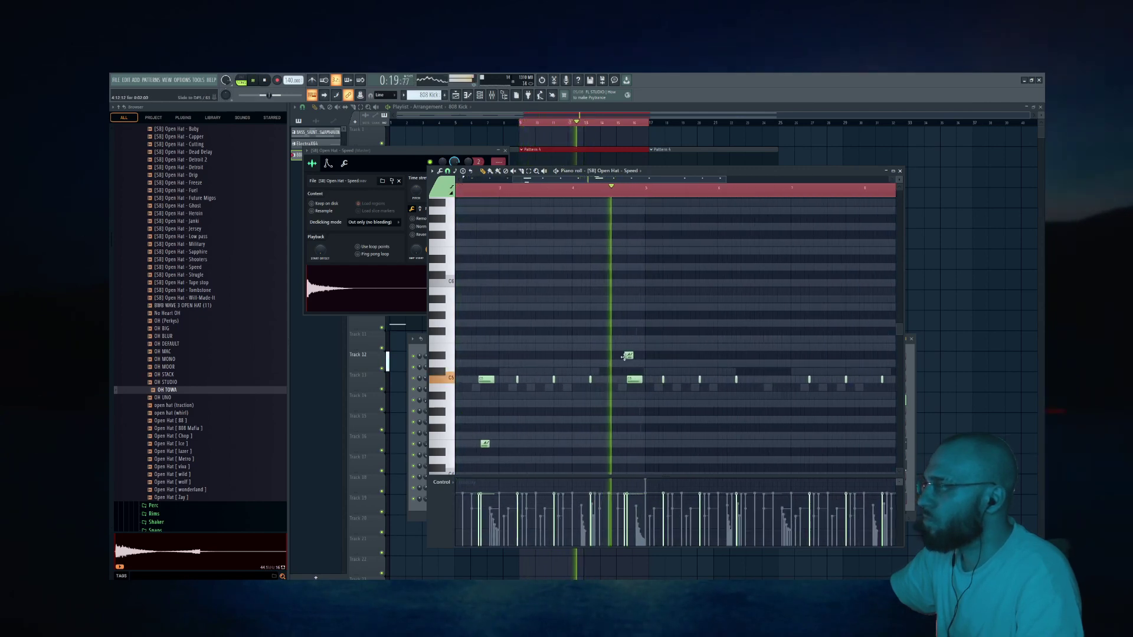
scroll(629, 377, down, 2)
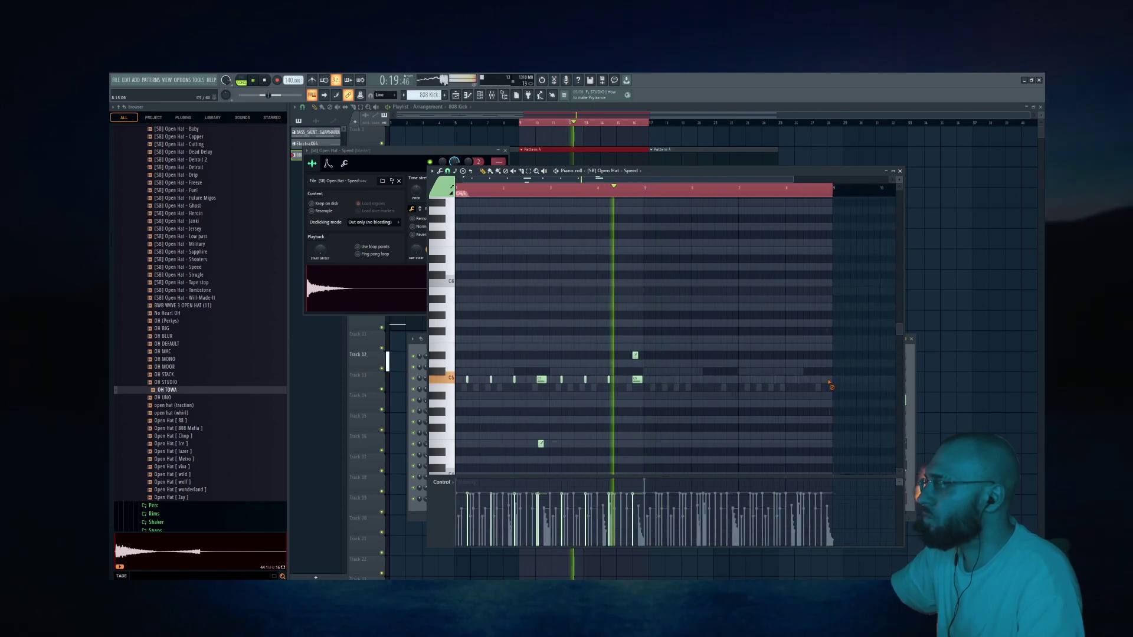
Step: Duplicate the open hat and slide notes of bars 1 to 4 into bars 5 to 8
scroll(628, 411, down, 1)
key(ctrl+b)
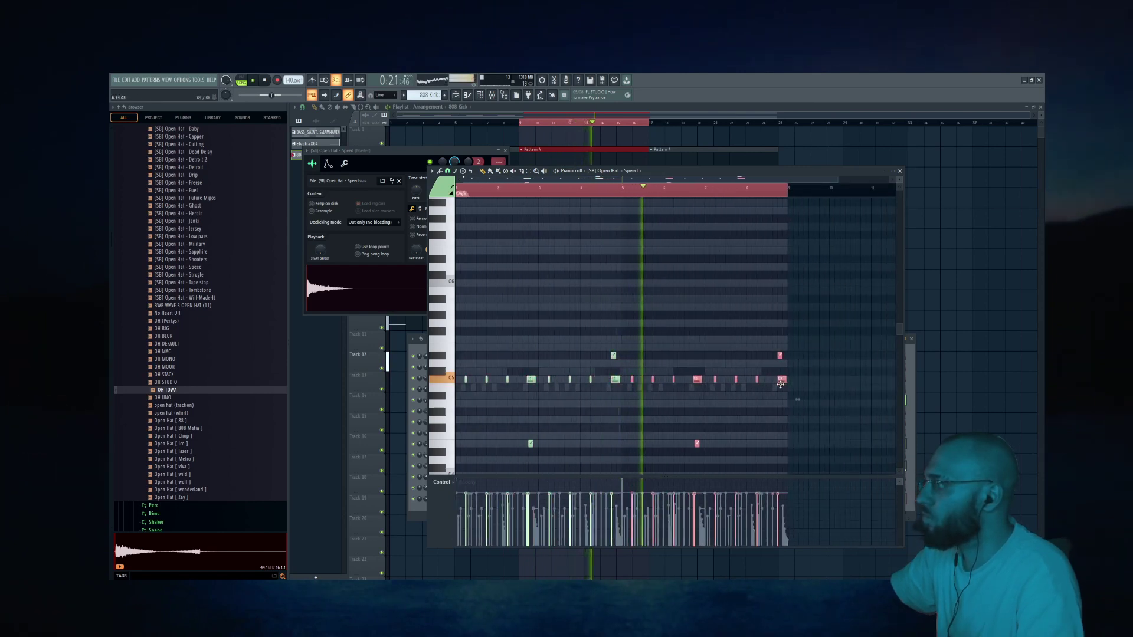
scroll(786, 382, up, 3)
scroll(777, 391, down, 3)
click(947, 280)
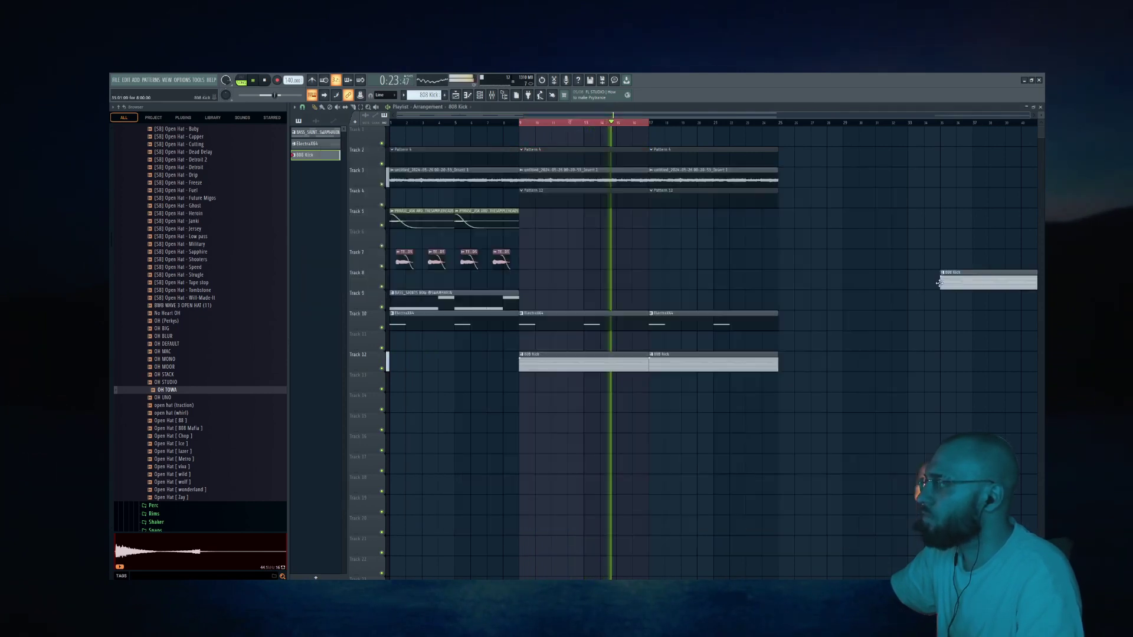
right_click(947, 280)
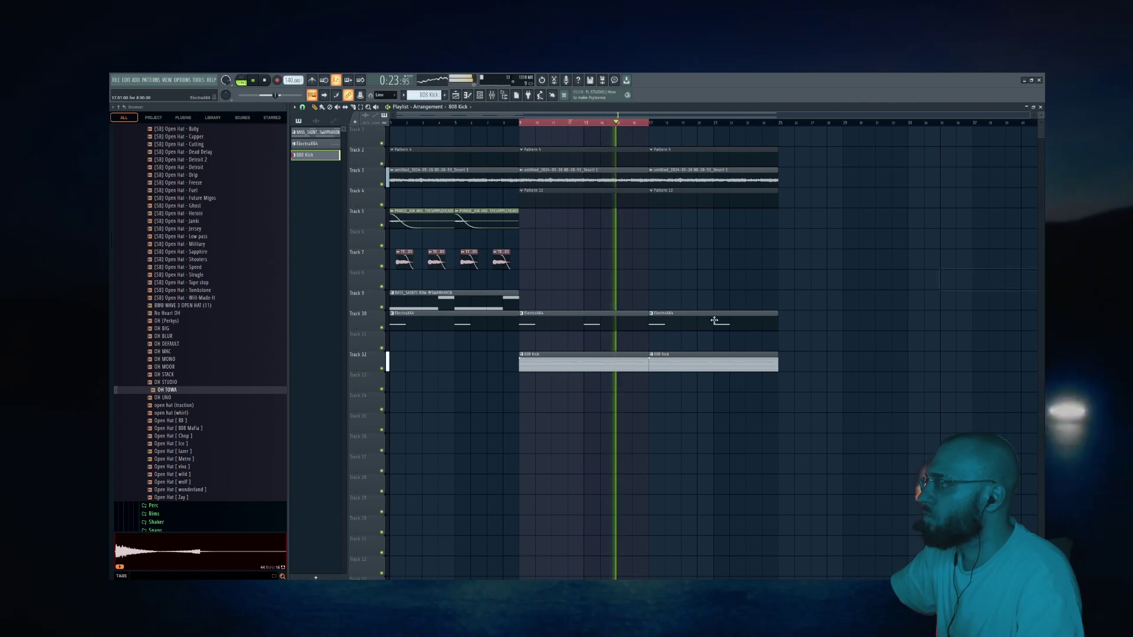
Step: Reopen the open hat notes of the 808 Kick pattern and review the notes and slides across all eight bars
double_click(601, 366)
click(480, 95)
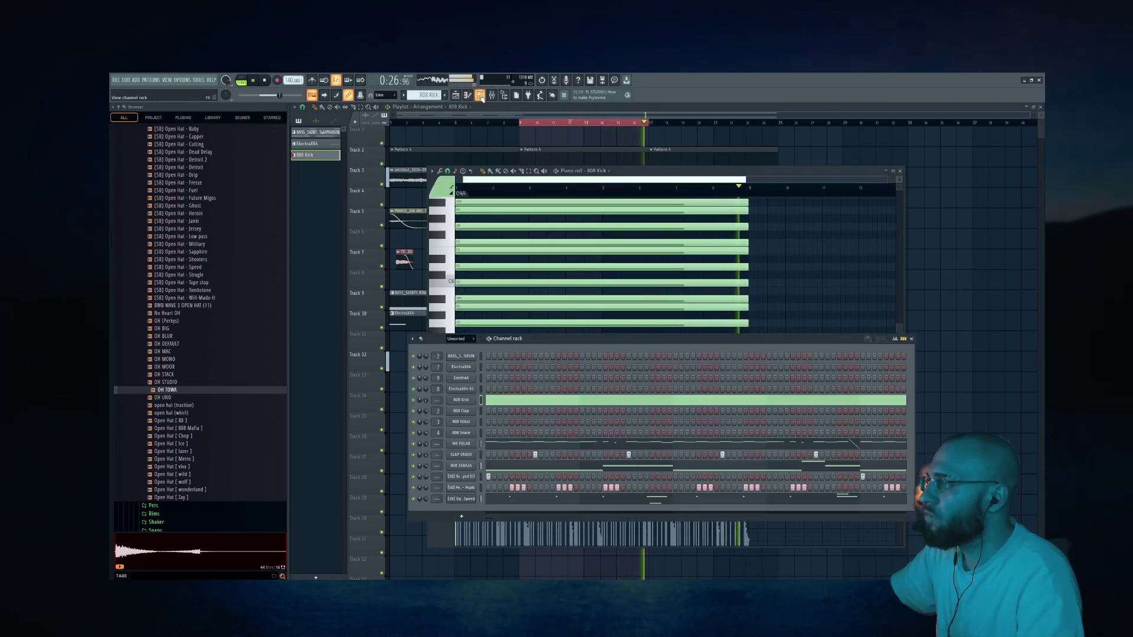
click(621, 501)
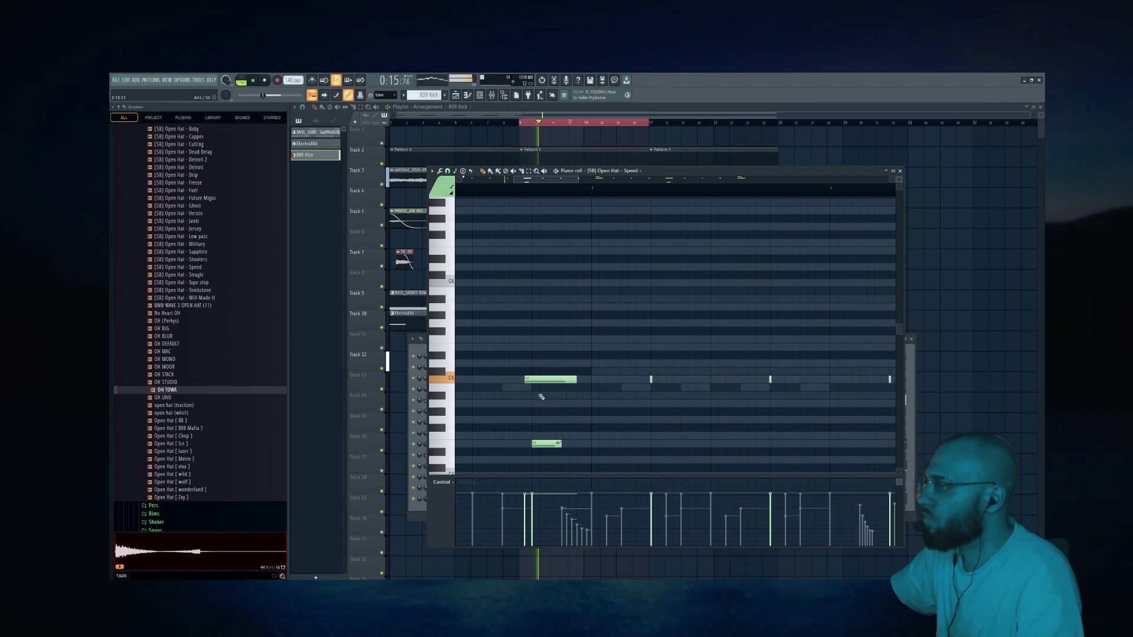
scroll(546, 382, down, 5)
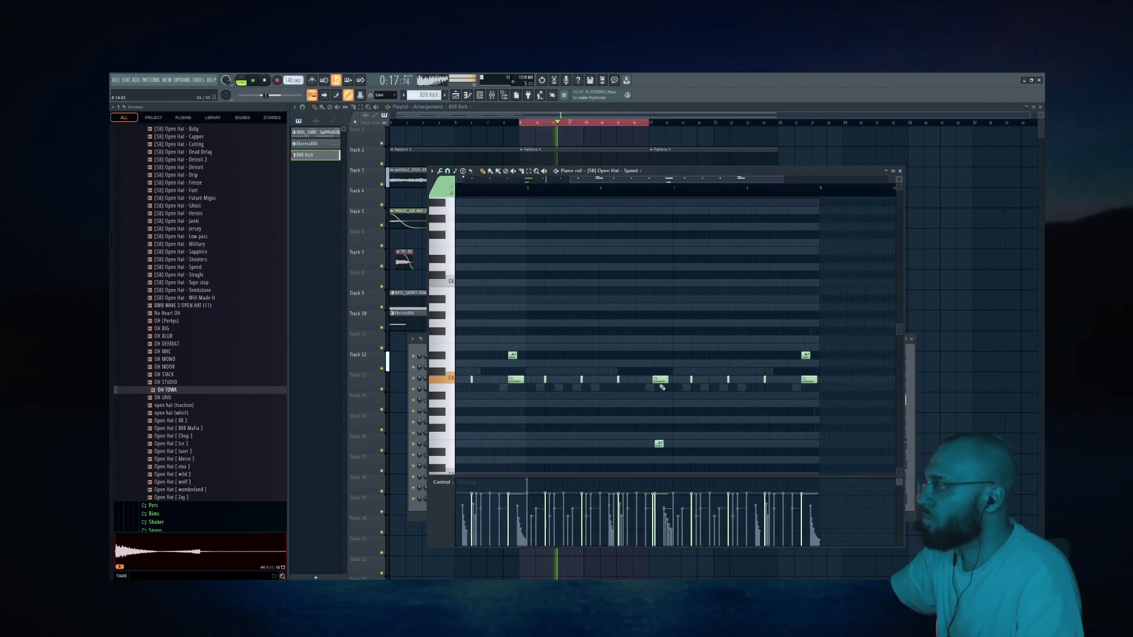
drag(658, 381, 661, 384)
scroll(658, 440, down, 4)
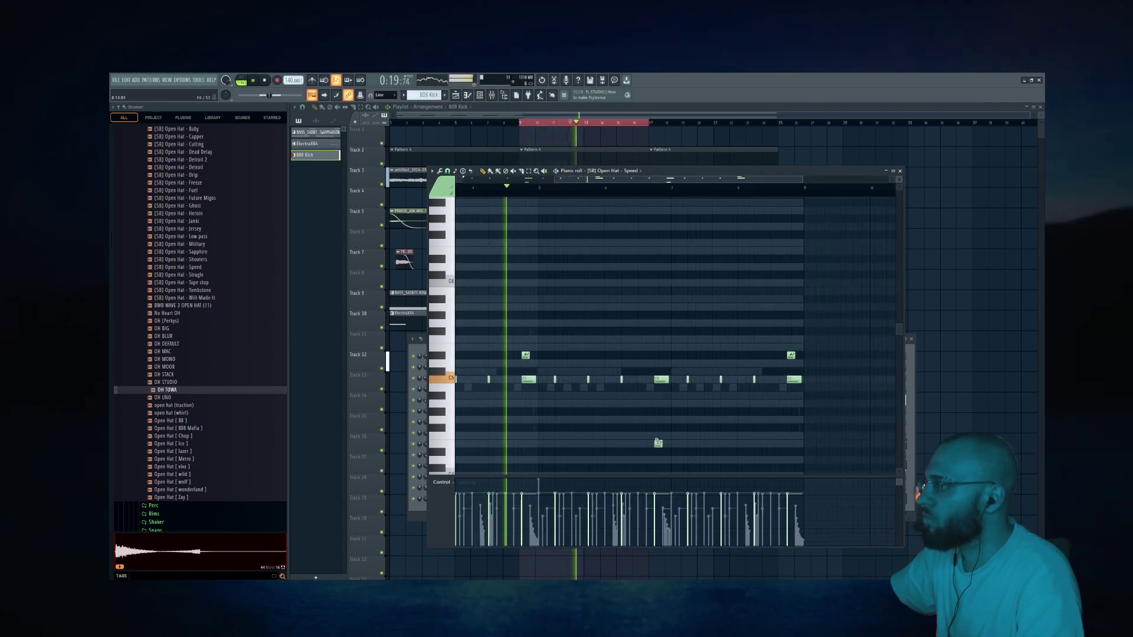
click(956, 214)
right_click(957, 215)
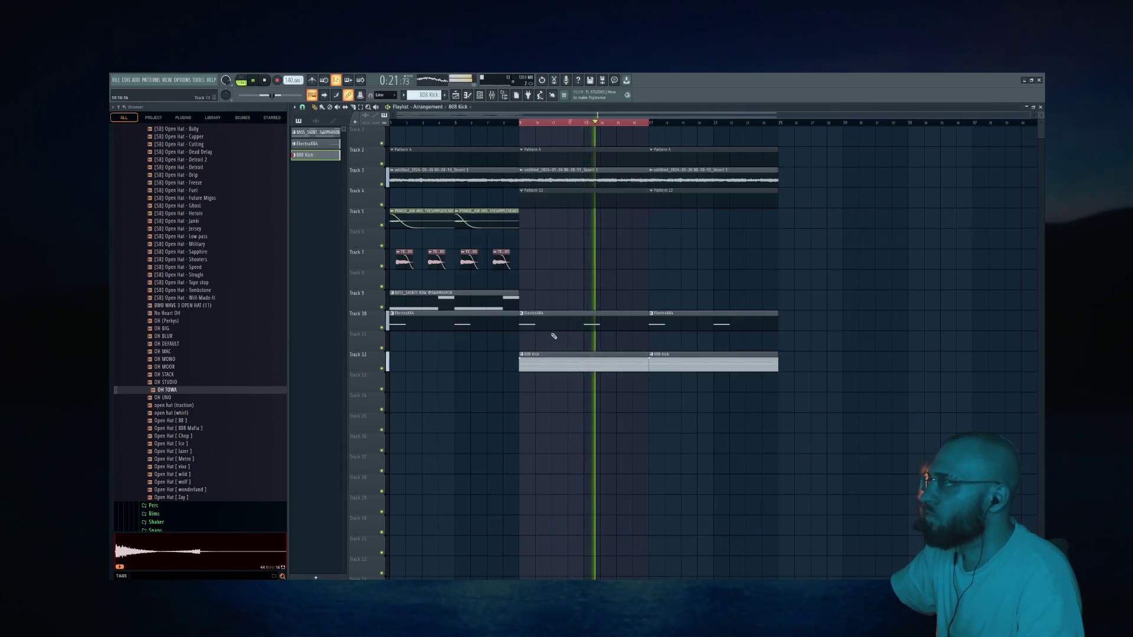
Step: Split the 808 Kick pattern by channel and collapse the Crashes sample folder
click(427, 95)
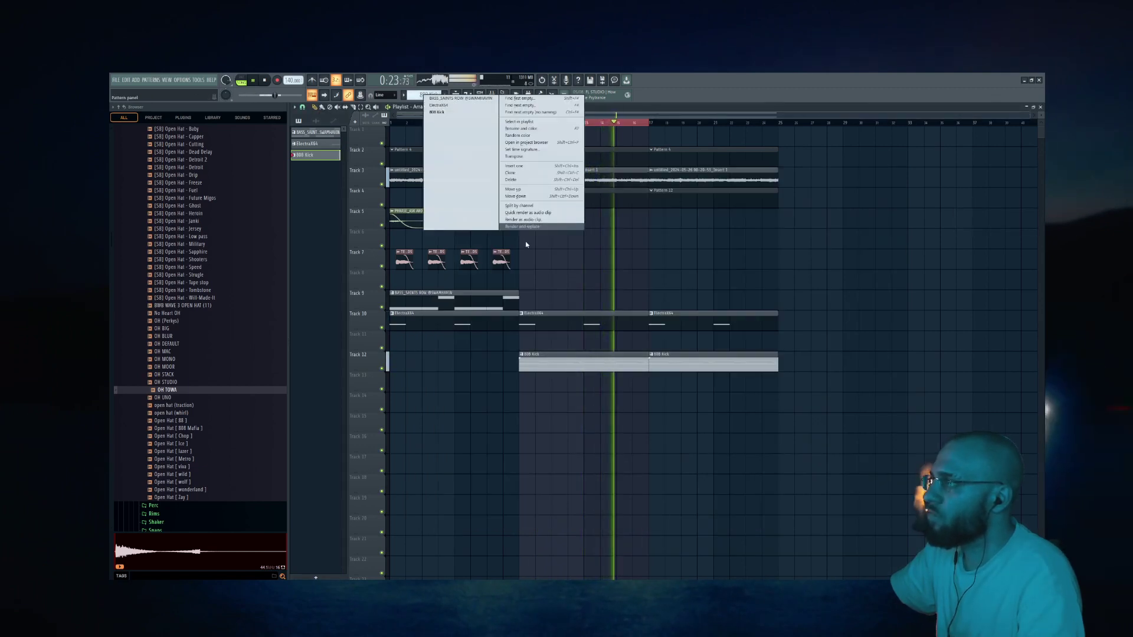
click(524, 207)
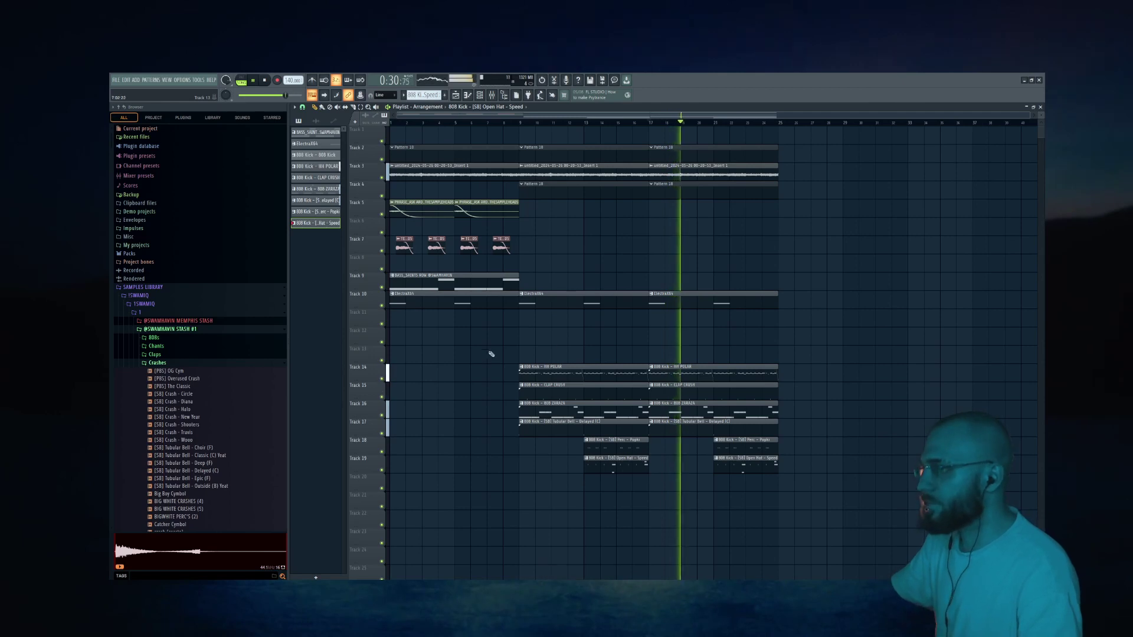
click(135, 367)
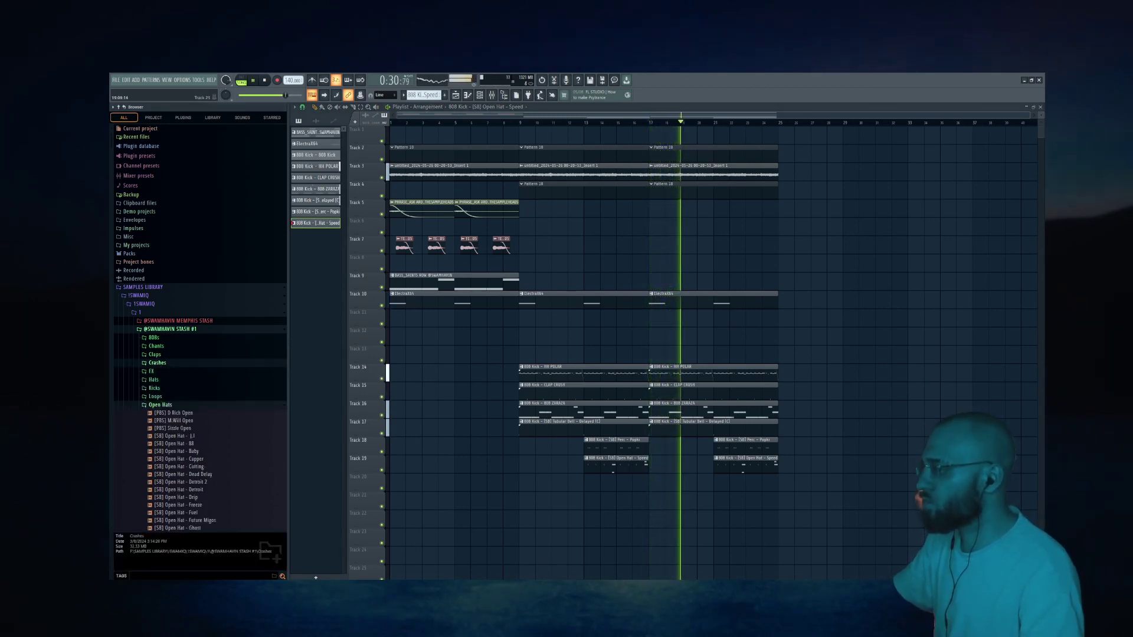
Step: Place the 808 Kick - 808 Kick pattern on track 12 at bar 17 and select bars 17 to 24 for looped playback
key(F4)
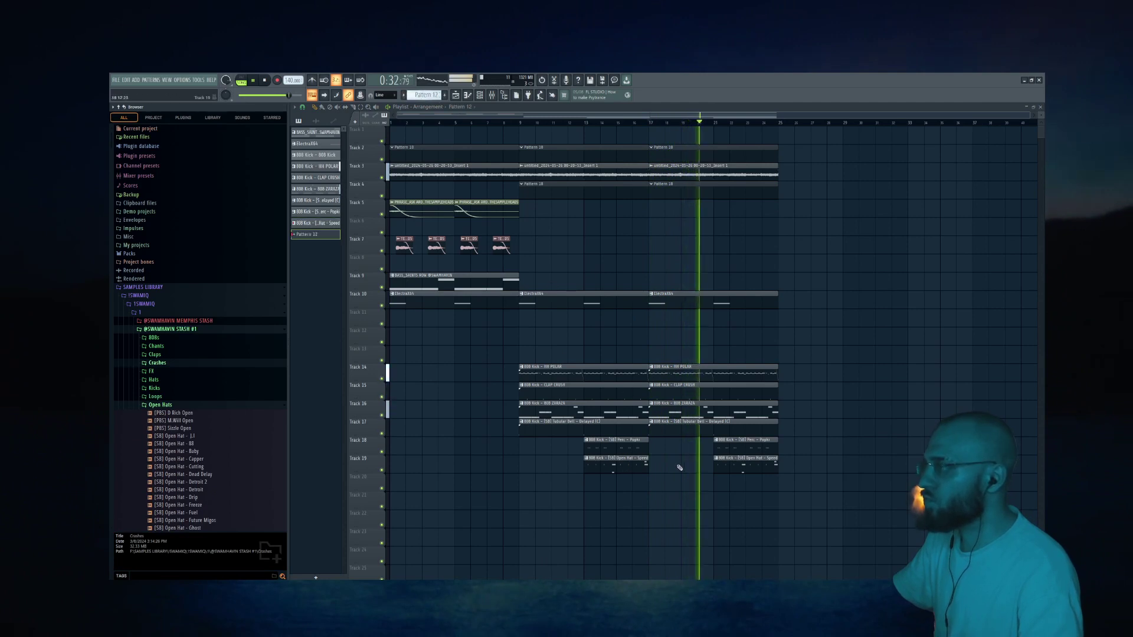
click(319, 156)
drag(593, 258, 656, 335)
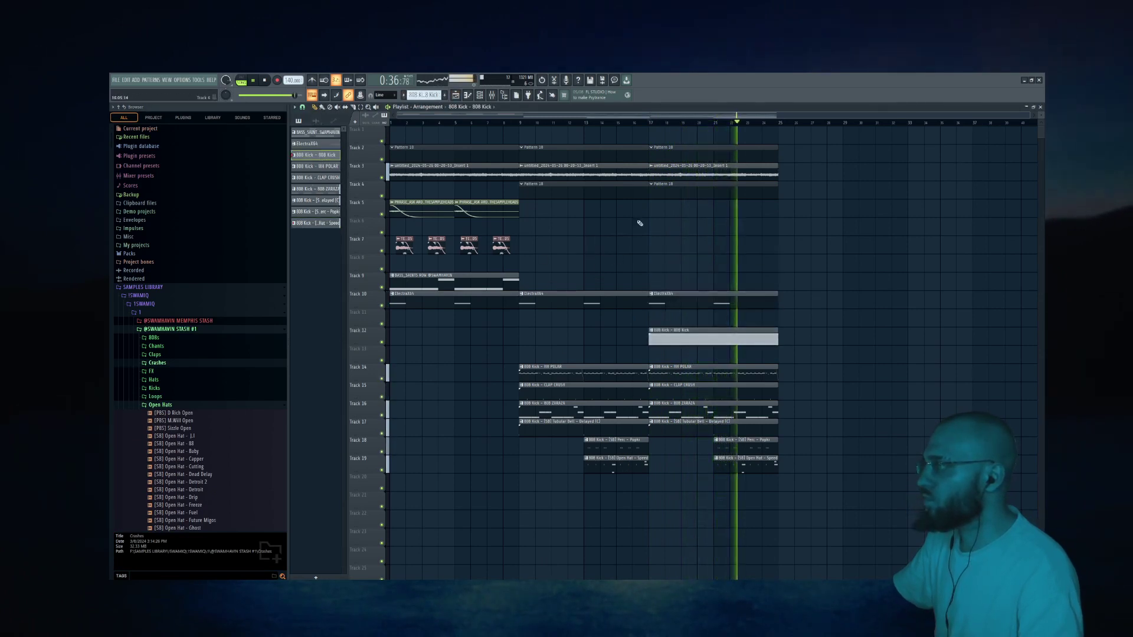
drag(653, 126, 765, 143)
Step: Draw a long A6 note of about four and a half bars from bar 1 in the pattern's ElectraX channel
double_click(676, 335)
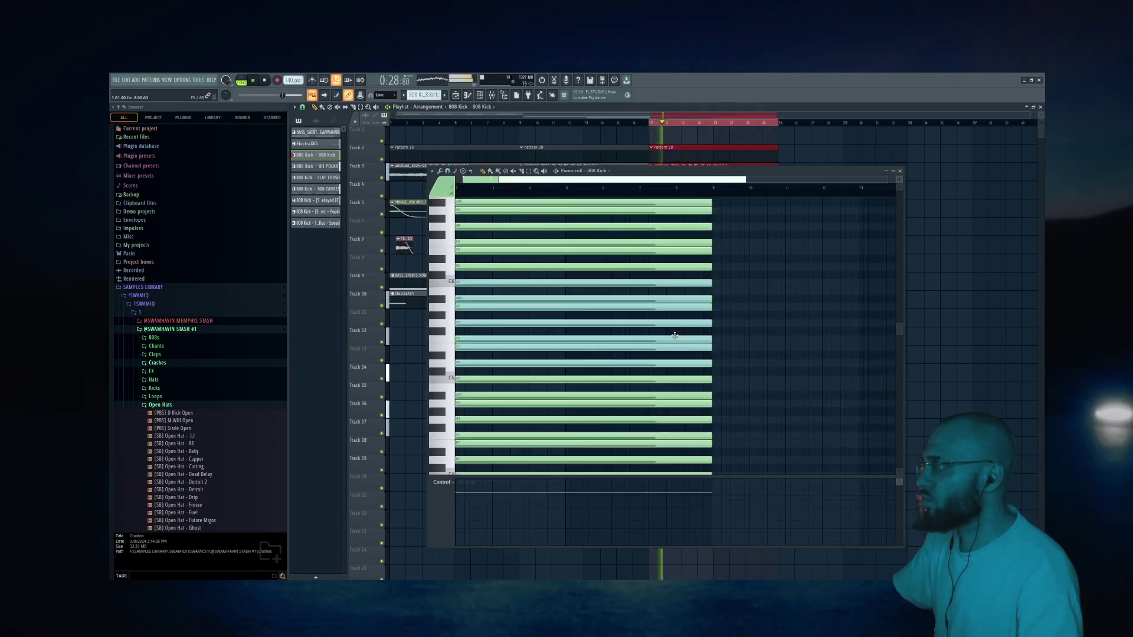
click(483, 97)
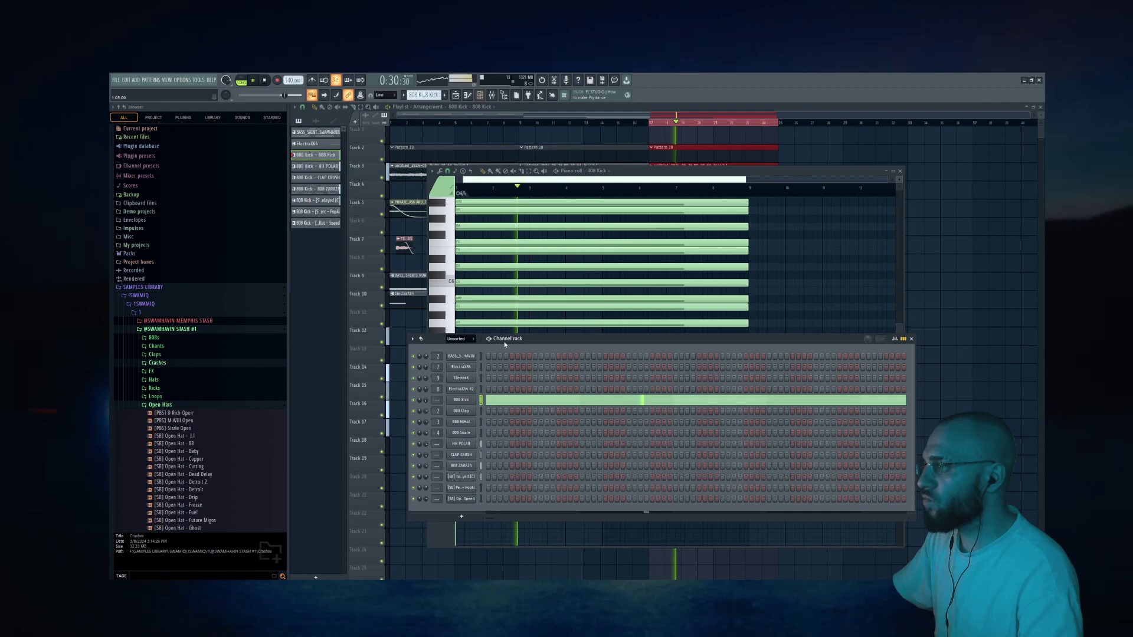
right_click(471, 389)
click(488, 389)
key(space)
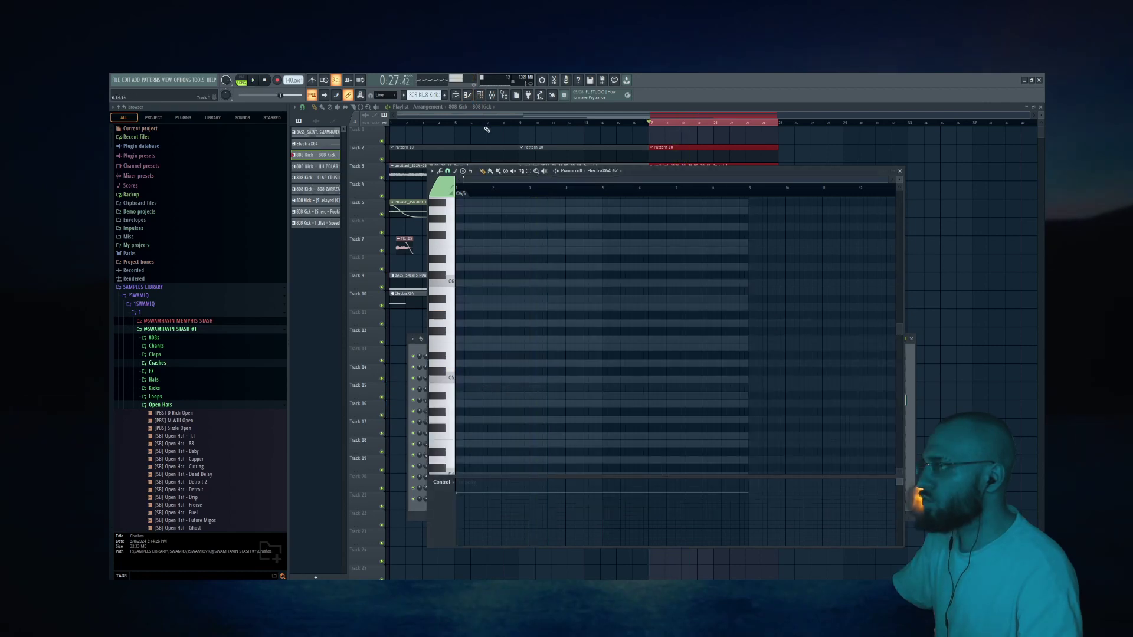
key(F6)
right_click(470, 382)
click(482, 381)
click(474, 329)
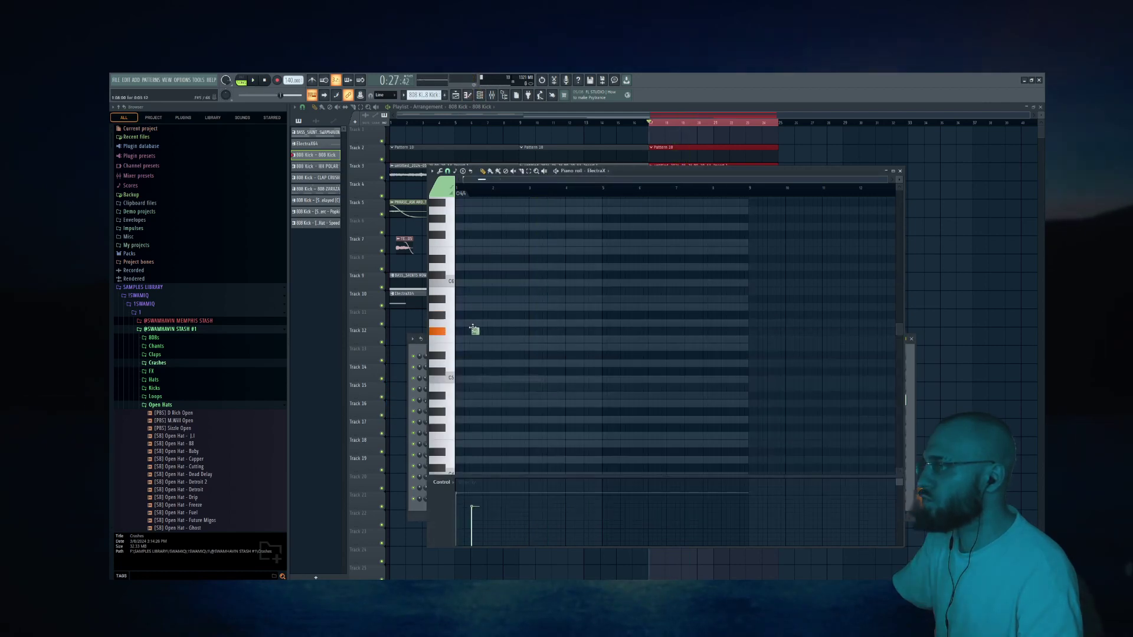
drag(462, 332, 498, 308)
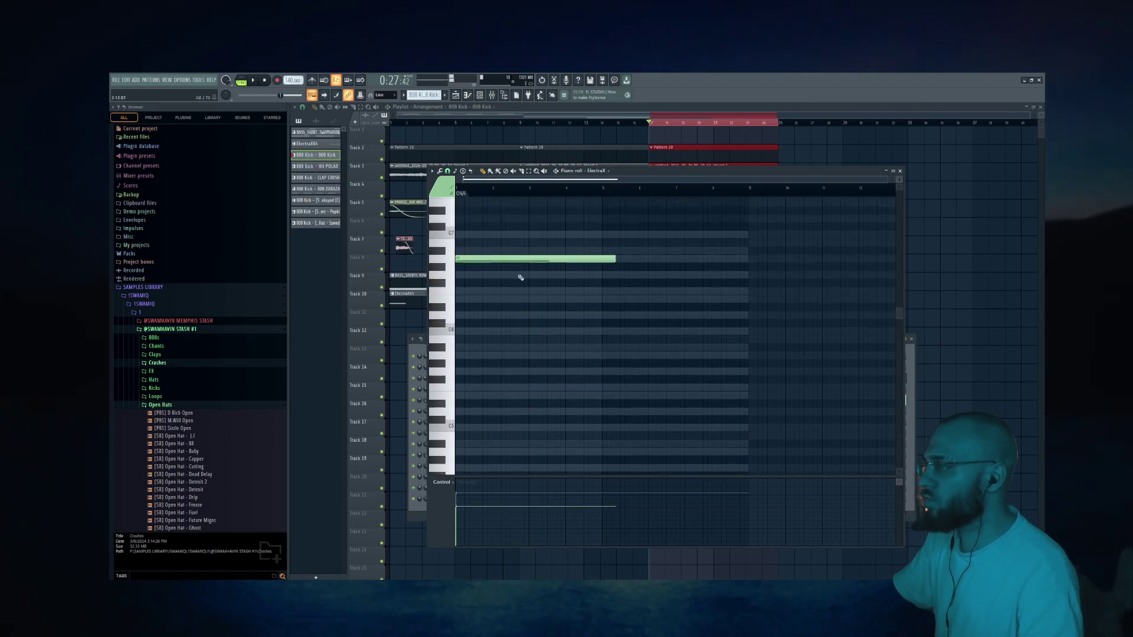
Step: Audition the long ElectraX note against the looped section while checking its channel in the channel rack
click(481, 95)
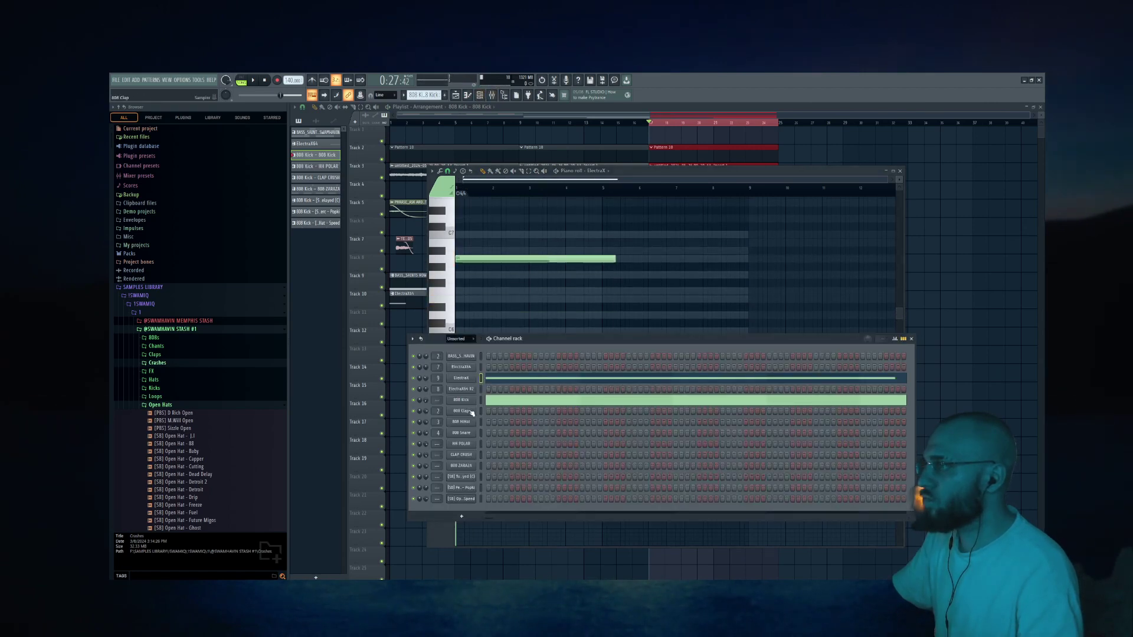
click(480, 367)
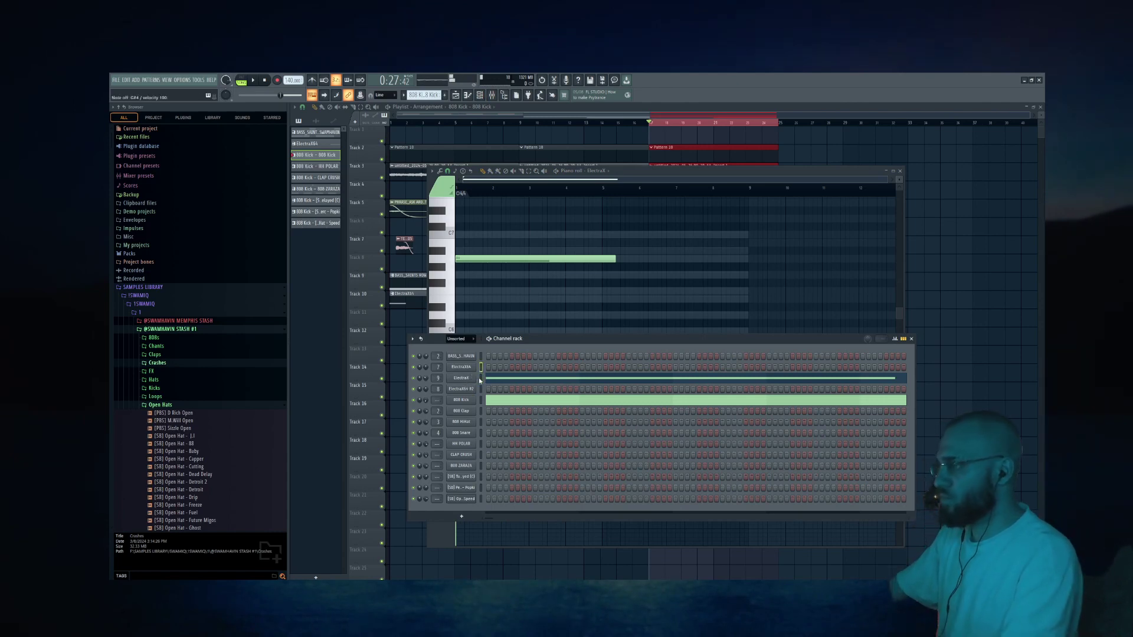
click(492, 379)
click(492, 379)
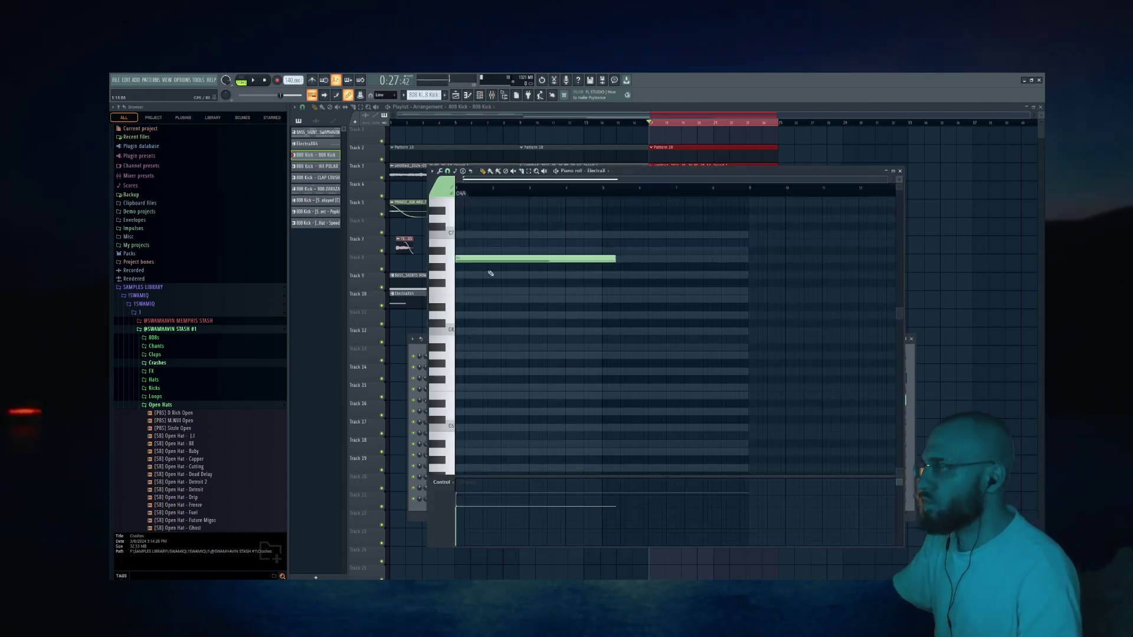
scroll(500, 334, up, 3)
key(space)
click(480, 96)
key(space)
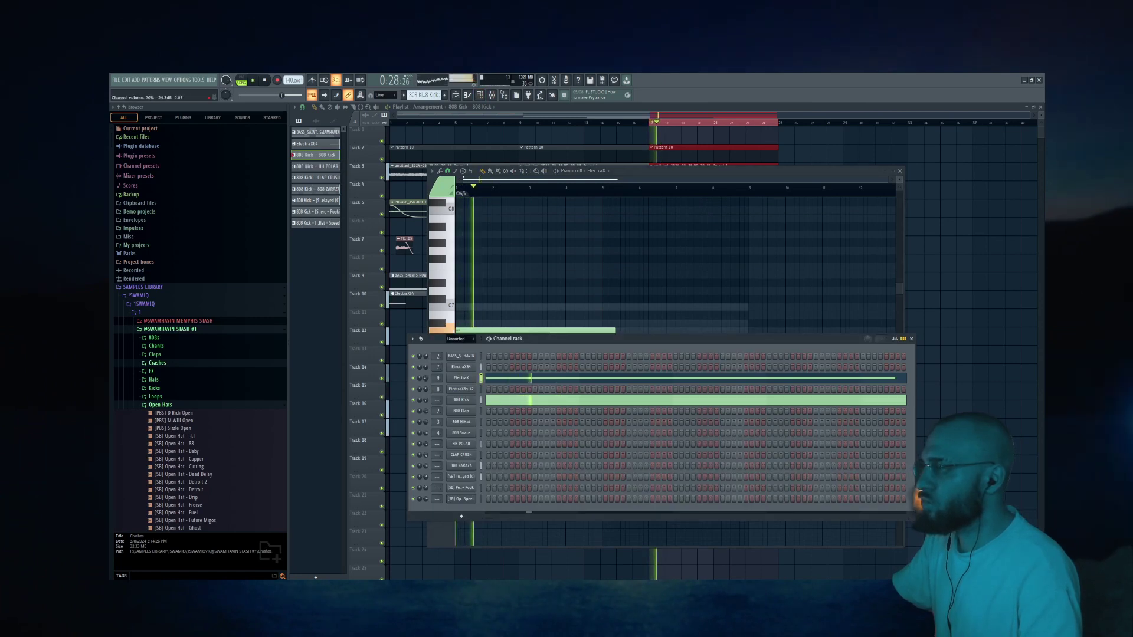
click(476, 325)
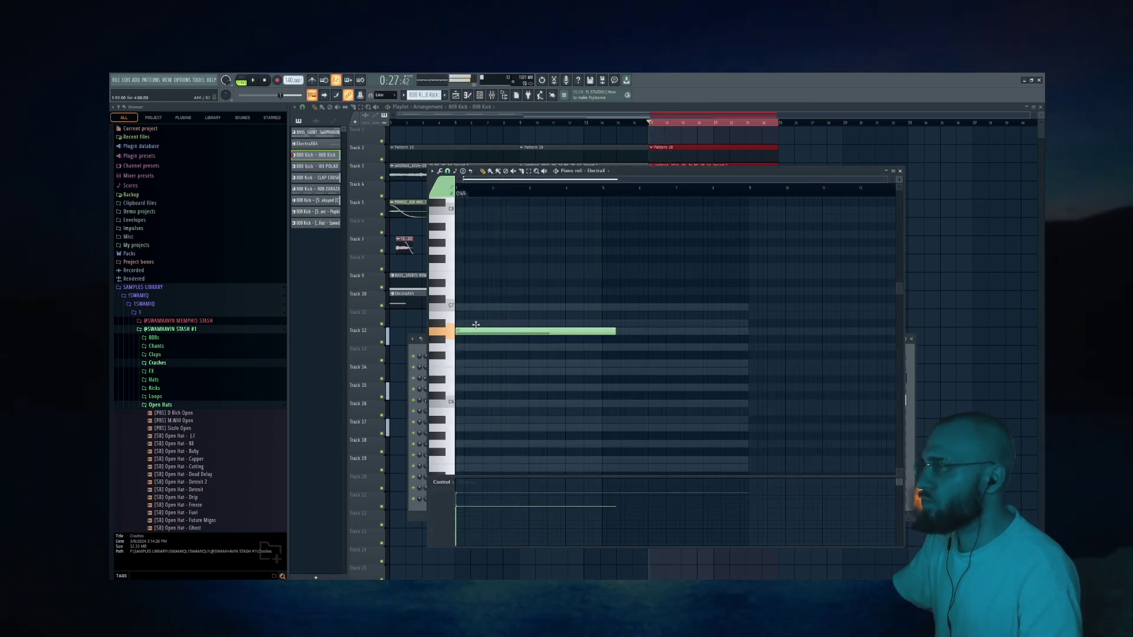
key(space)
Step: Try the long ElectraX note on A#6 and G#6 during playback and return it to A6
scroll(502, 295, down, 5)
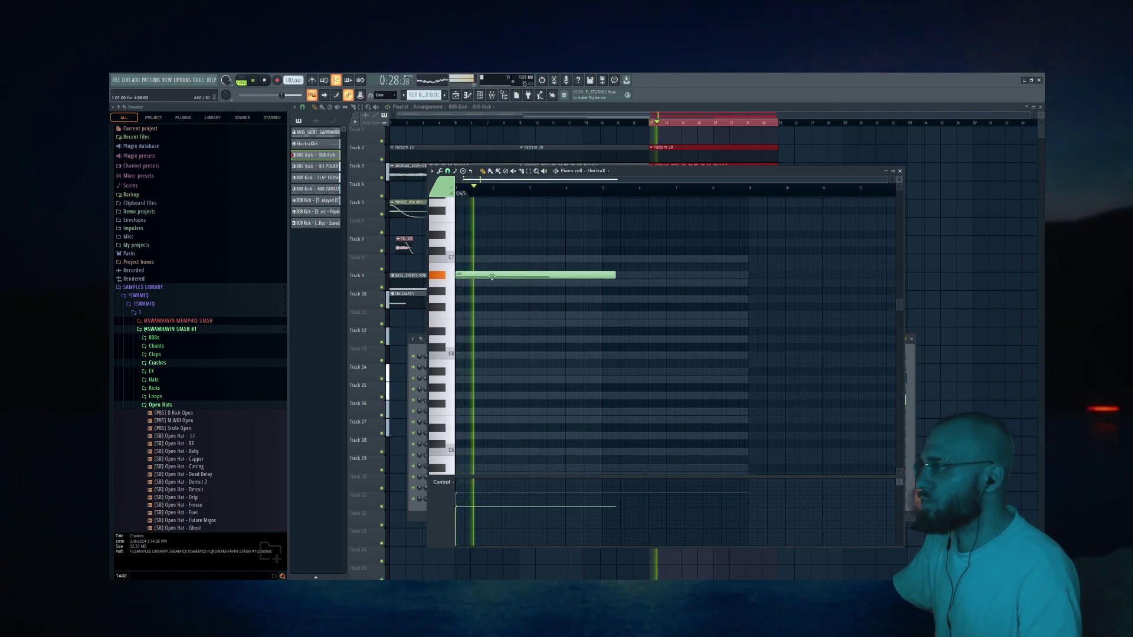
scroll(499, 284, up, 3)
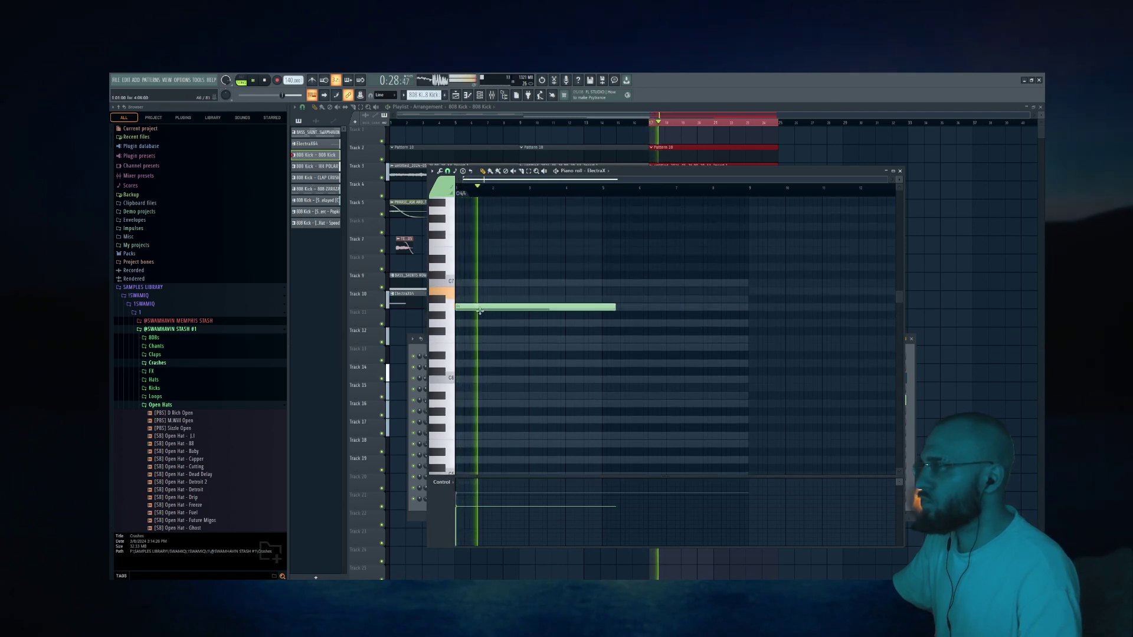
scroll(487, 320, down, 5)
scroll(485, 318, up, 6)
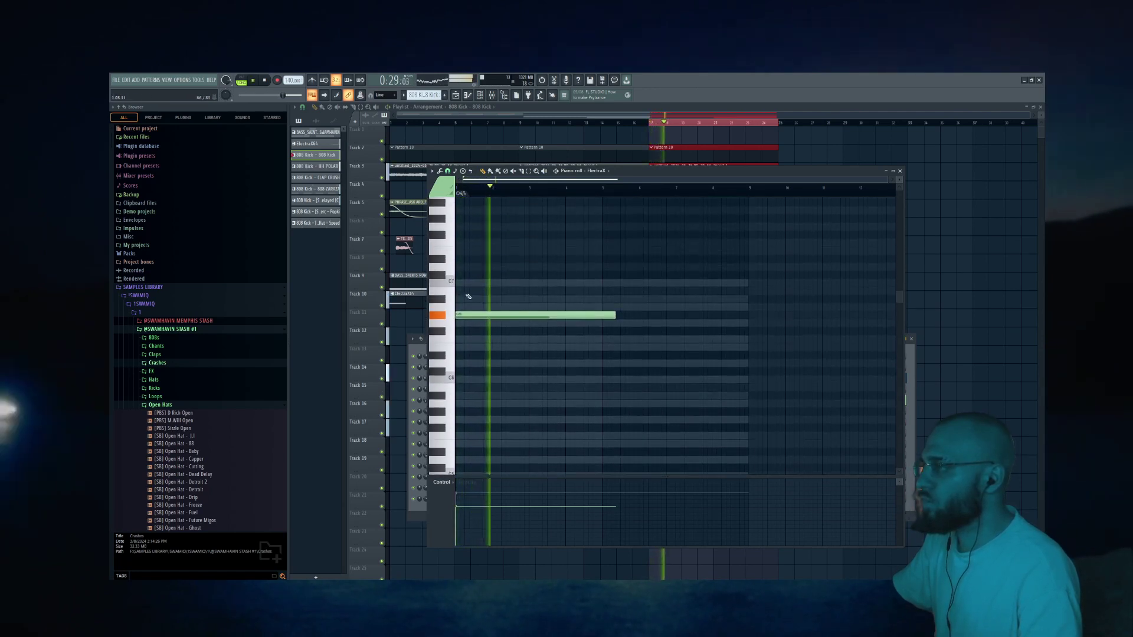
mouse_move(462, 316)
mouse_down()
mouse_move(470, 335)
mouse_move(474, 307)
mouse_up()
key(space)
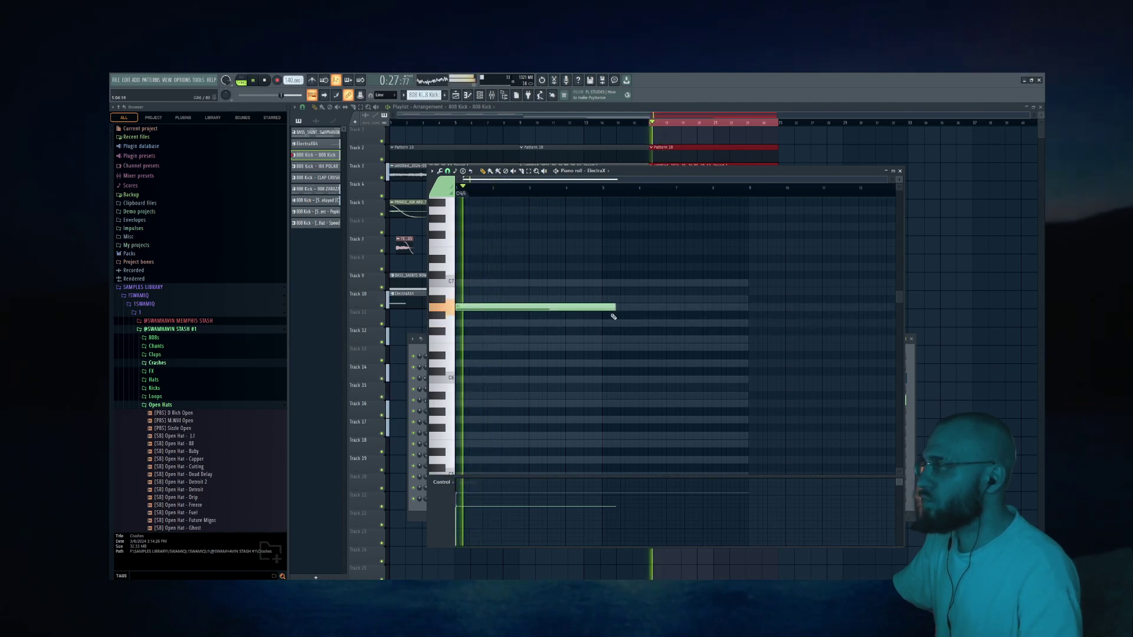
Step: Shorten the A6 note to two bars and add a two-bar C7 note from beat 3 of bar 2
drag(587, 316, 529, 316)
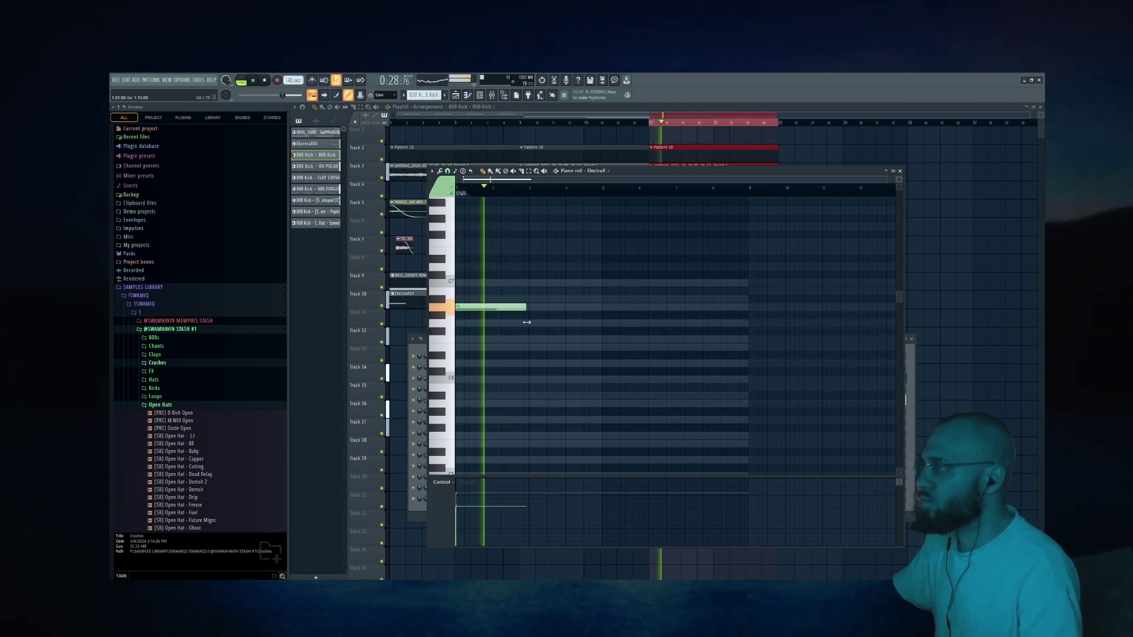
click(512, 283)
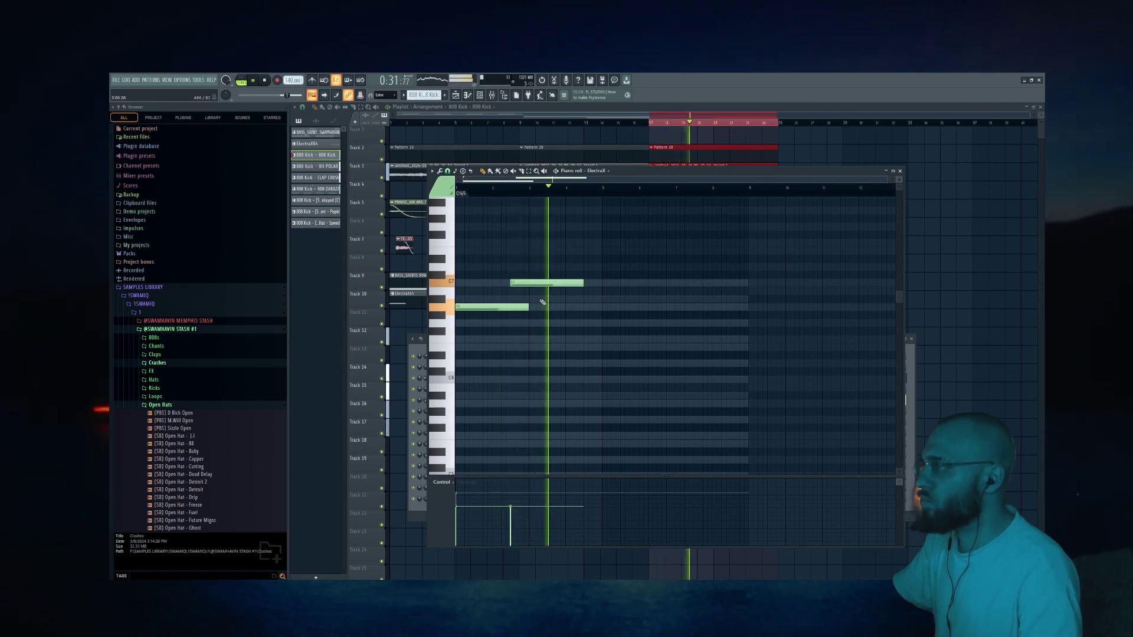
Step: Try a half-bar third note at beat 3 of bar 4 on A#6 and B6, and delete it
click(586, 299)
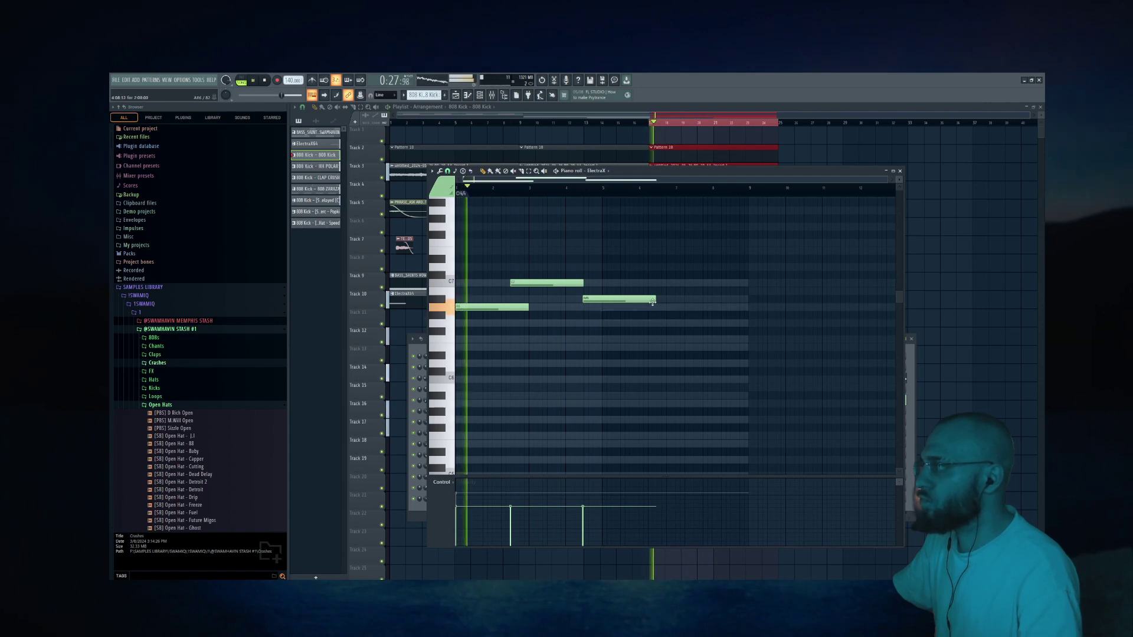
drag(653, 301, 632, 300)
scroll(585, 290, up, 1)
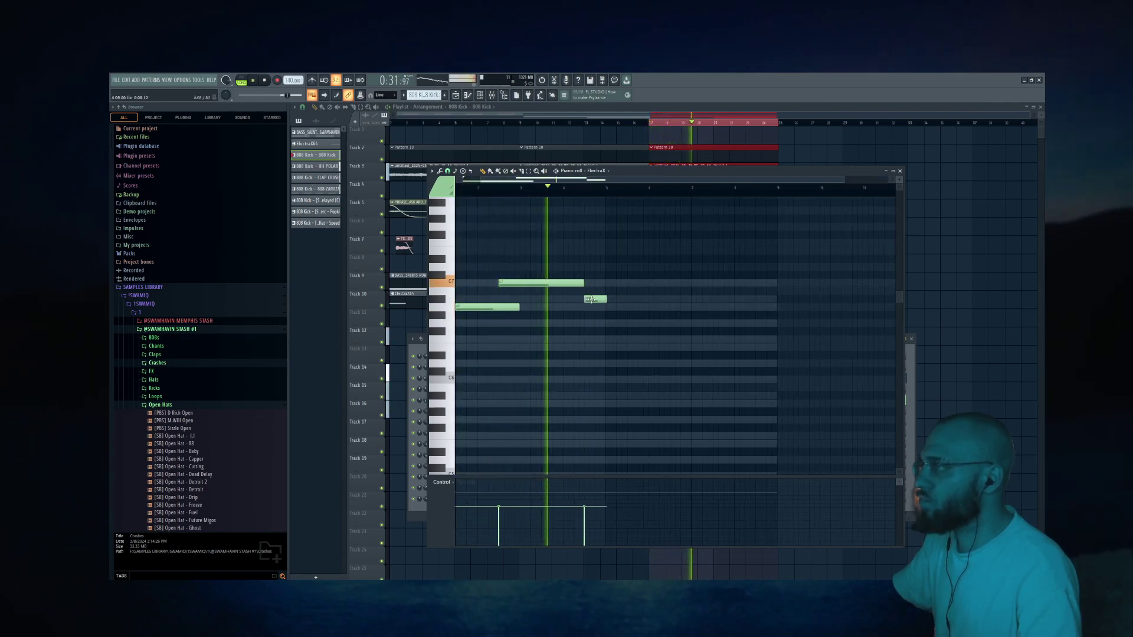
drag(605, 298, 592, 290)
key(space)
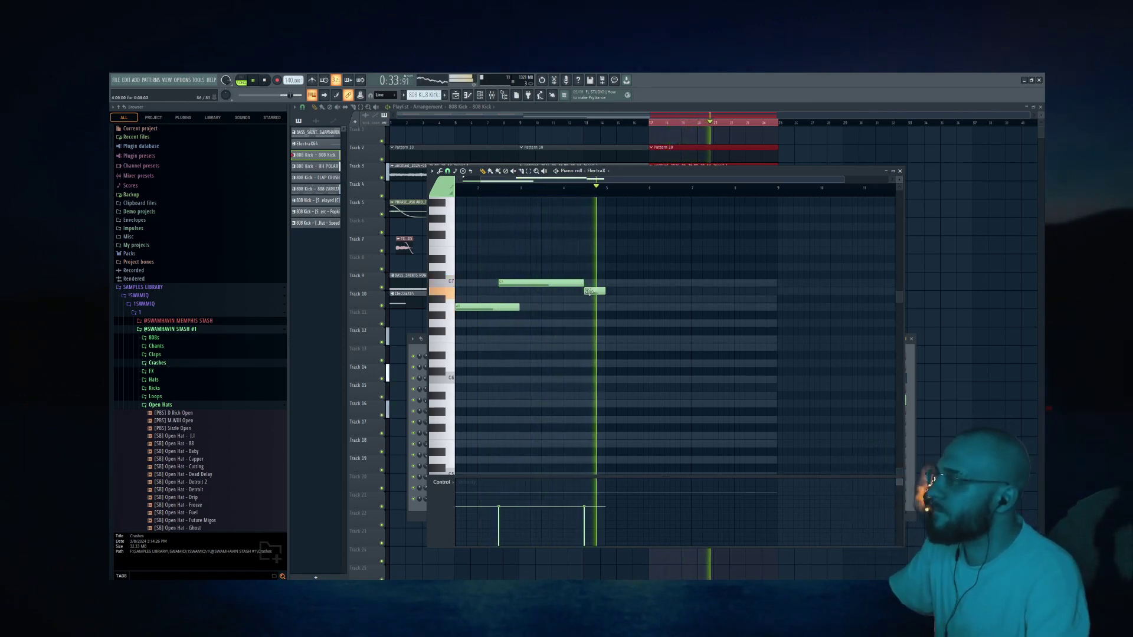
scroll(585, 296, down, 1)
key(space)
key(space)
right_click(592, 291)
Step: Copy the A6 and C7 notes four bars along to start at bar 5, and bring up the channel rack
key(ctrl+a)
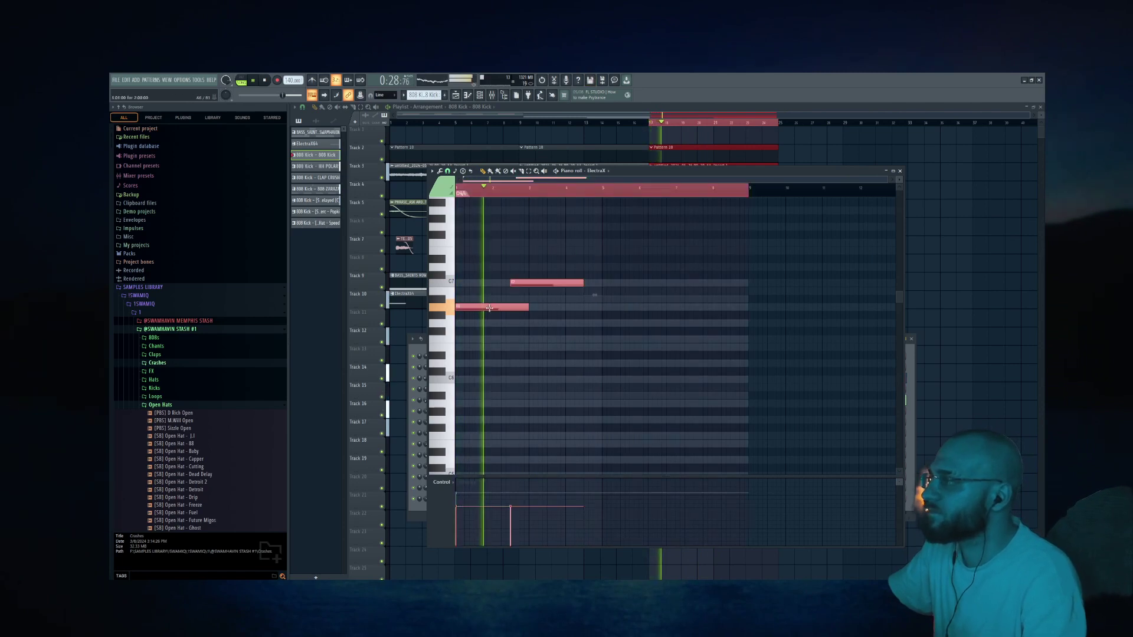
mouse_move(481, 307)
mouse_down()
mouse_move(648, 315)
mouse_move(630, 311)
mouse_up()
ctrl+click(597, 270)
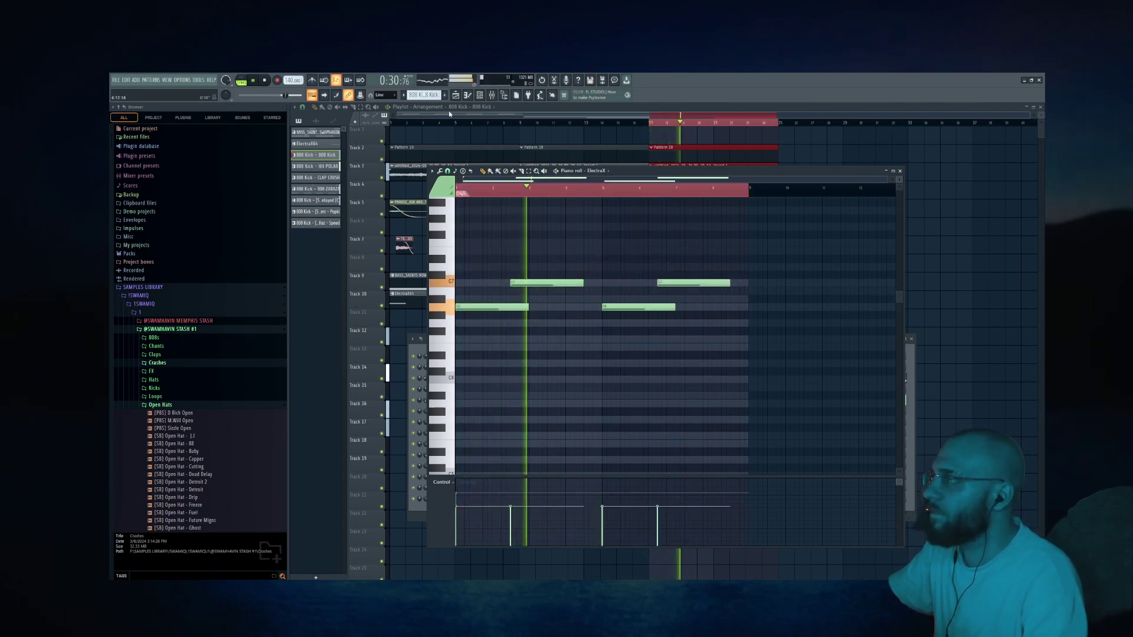
click(482, 96)
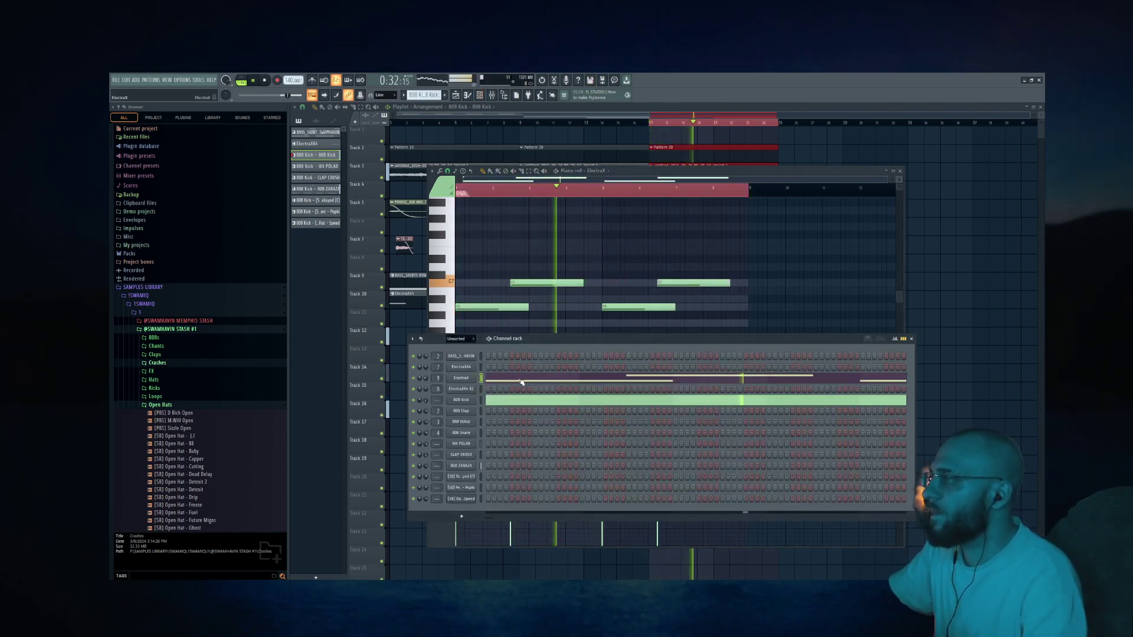
Step: Open ElectraX, switch it to the Basic Lead MF patch, and return to its piano roll
click(461, 378)
click(426, 241)
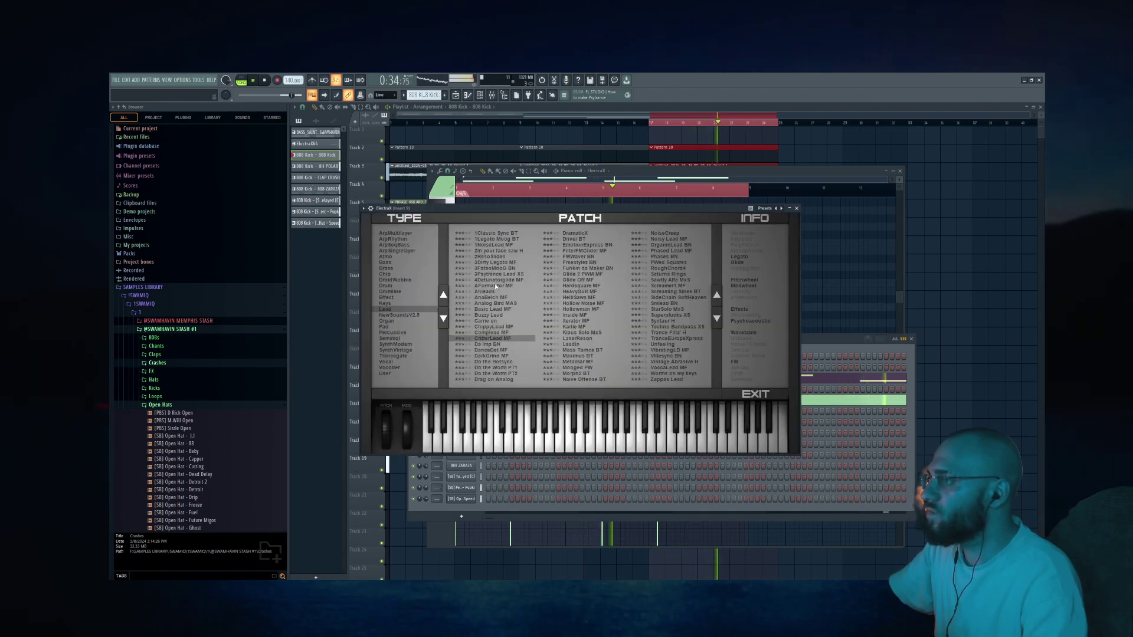
drag(490, 207, 501, 201)
key(space)
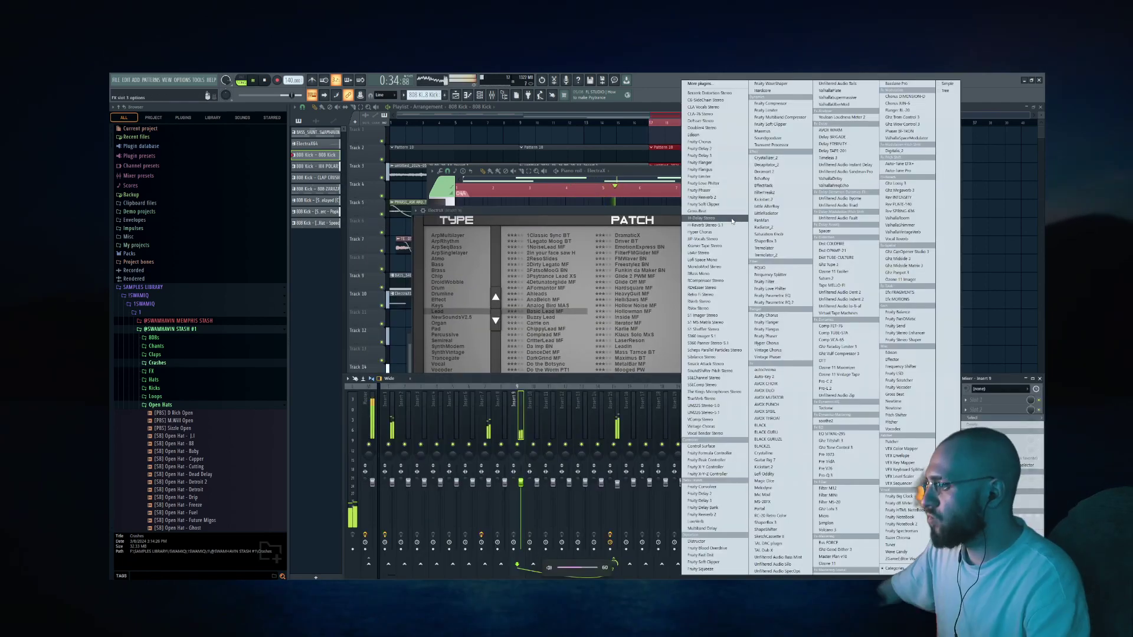
click(648, 176)
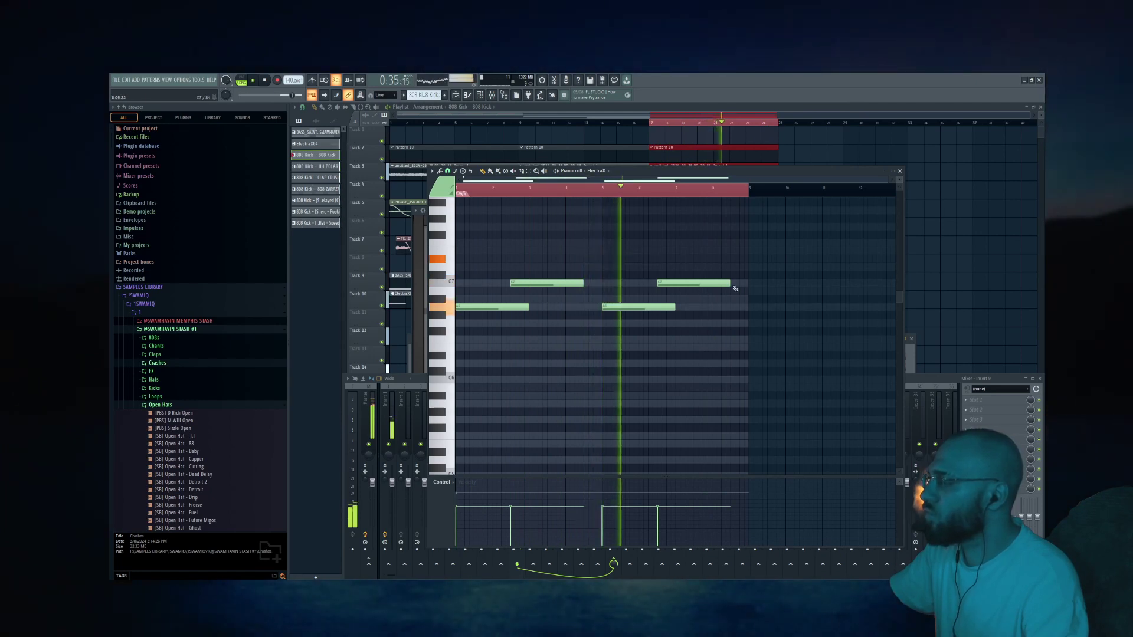
Step: In bar 8, add a half-bar G6 note on beat 3 preceded by short A#6 and A6 notes, and shorten the preceding C7 note
click(736, 324)
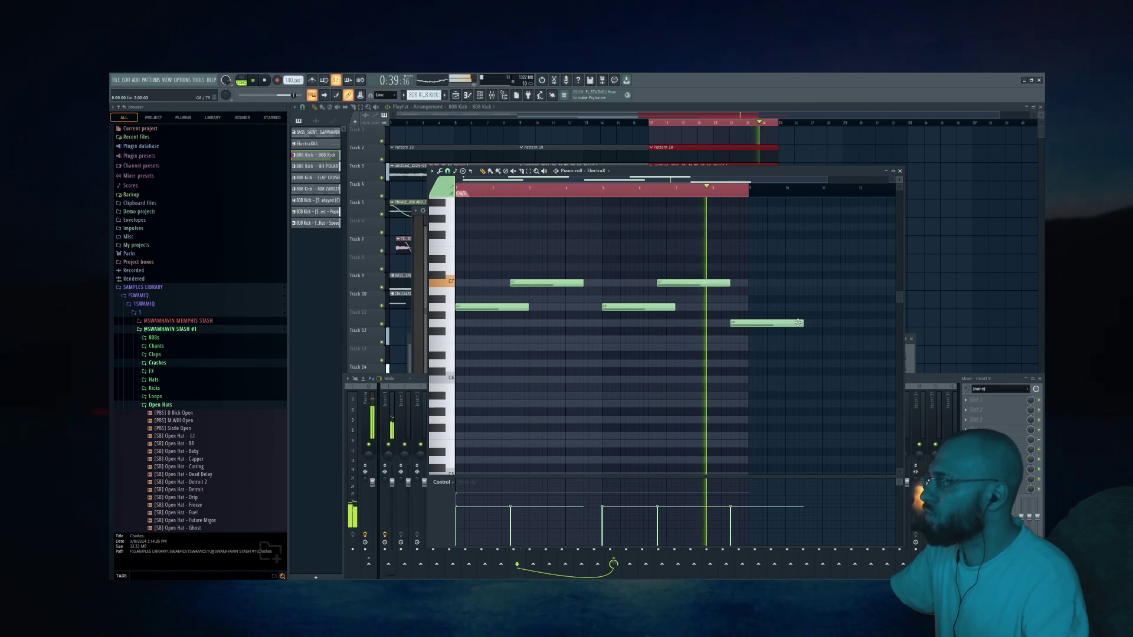
drag(771, 323, 749, 324)
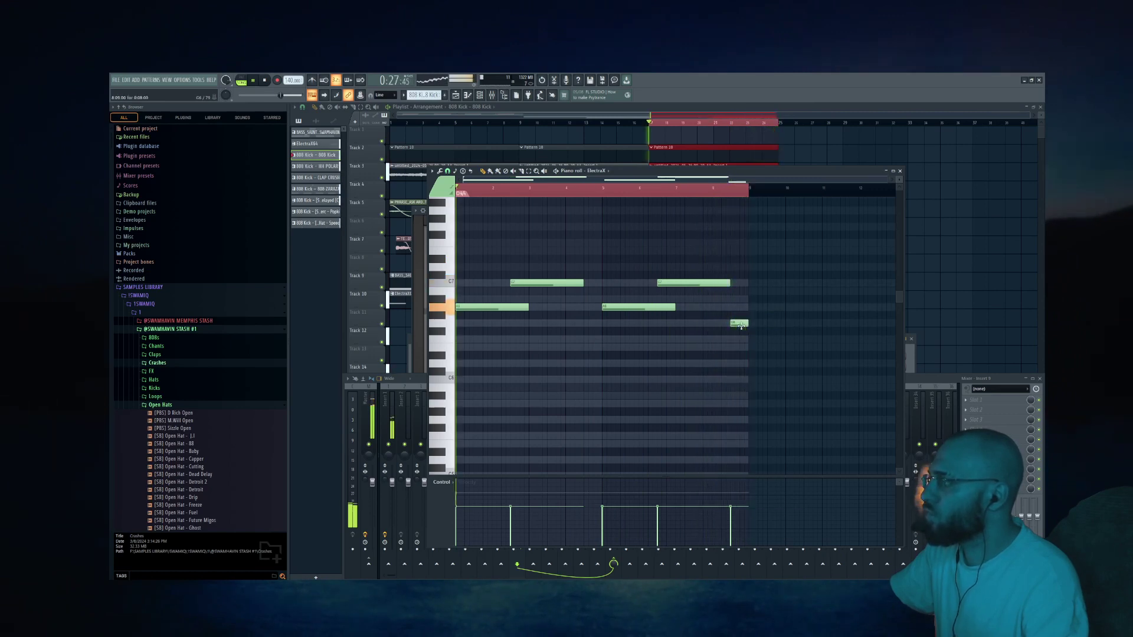
click(725, 303)
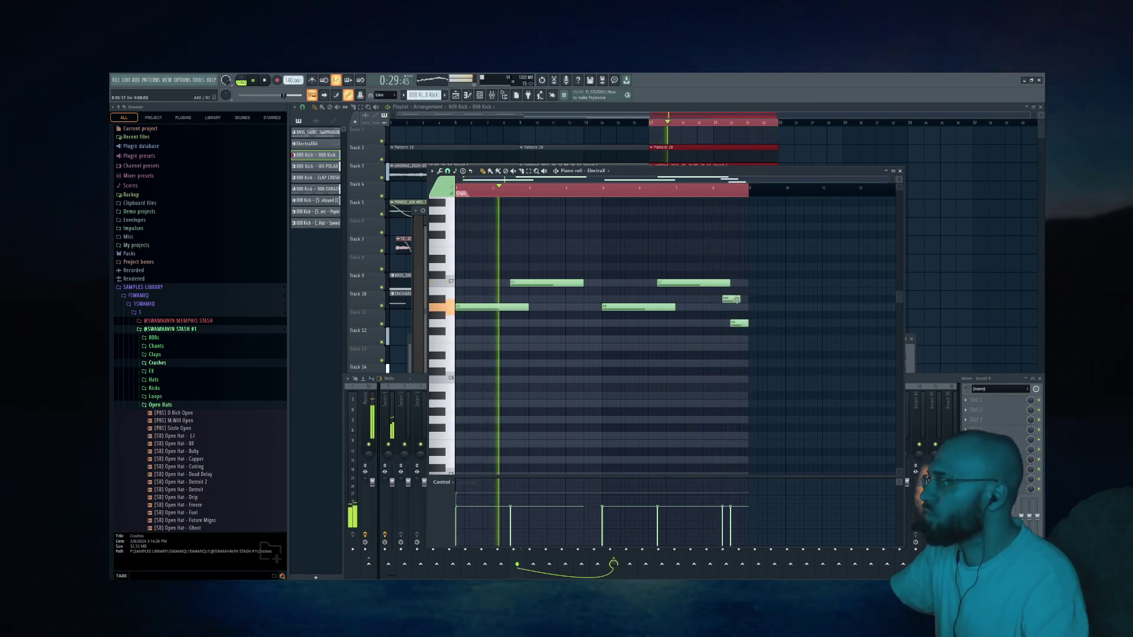
drag(738, 300, 732, 300)
scroll(729, 300, up, 2)
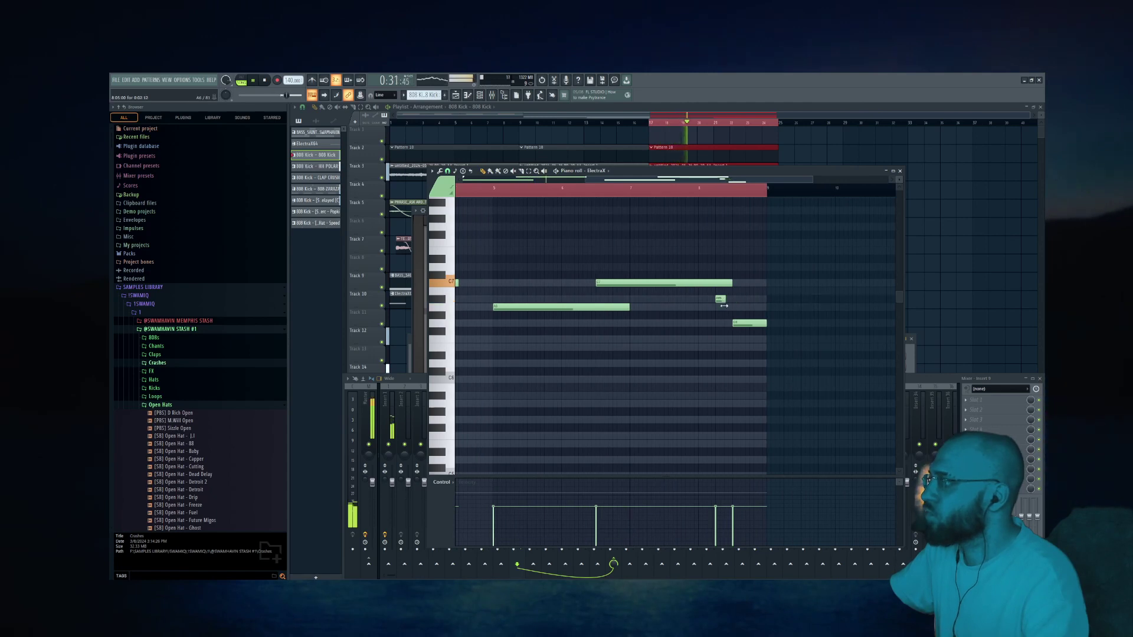
click(725, 307)
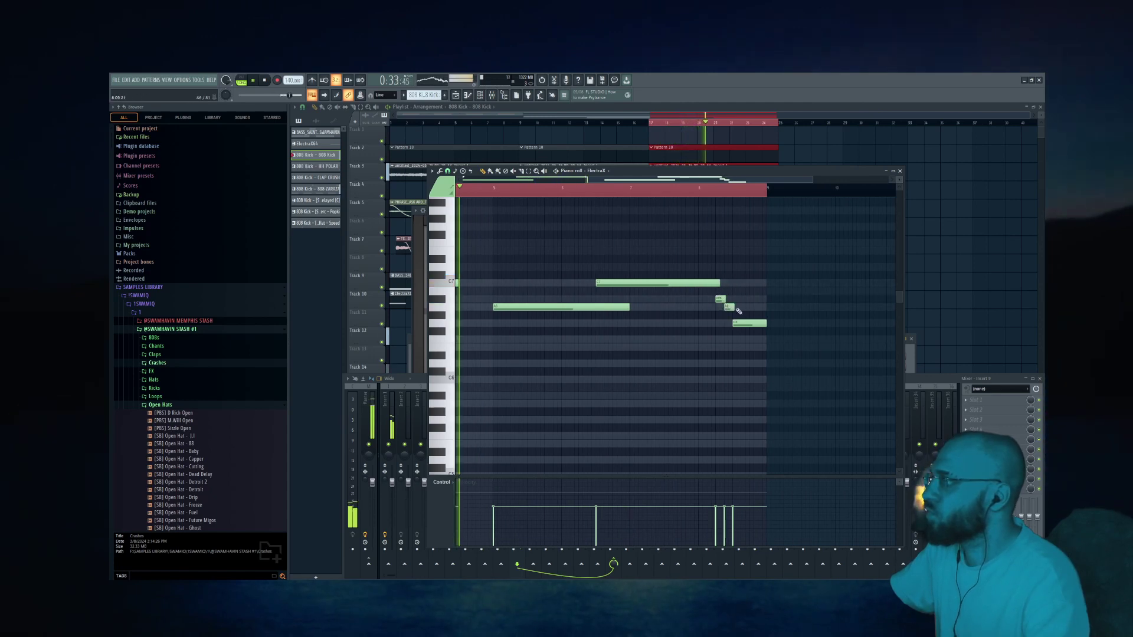
scroll(729, 314, down, 2)
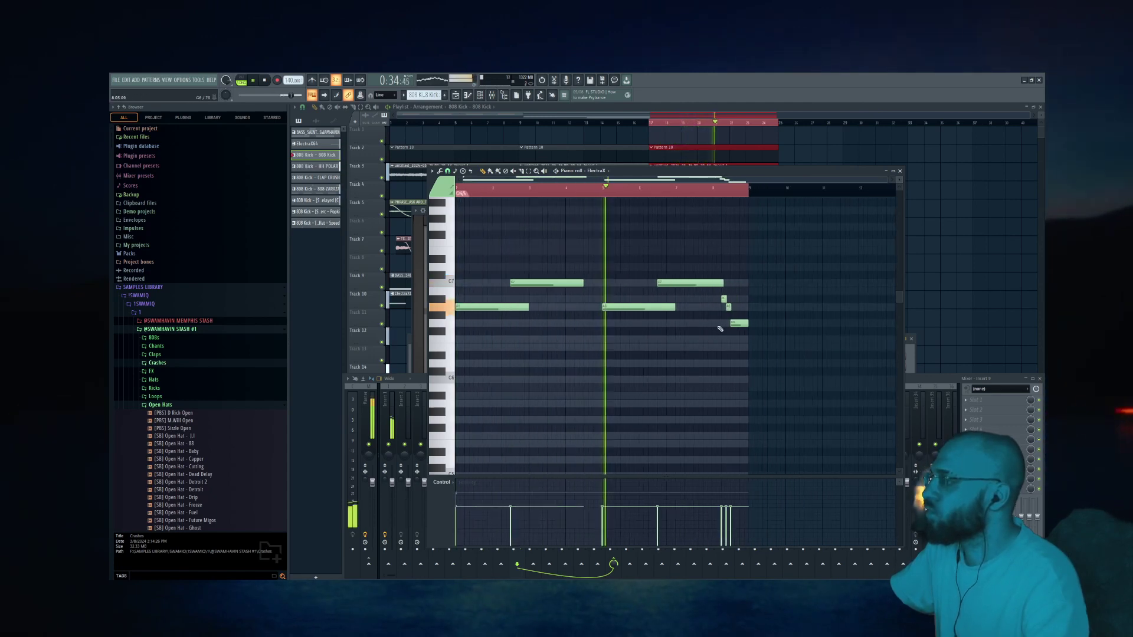
Step: Load Fruity Chorus on the ElectraX mixer track
click(982, 419)
click(710, 145)
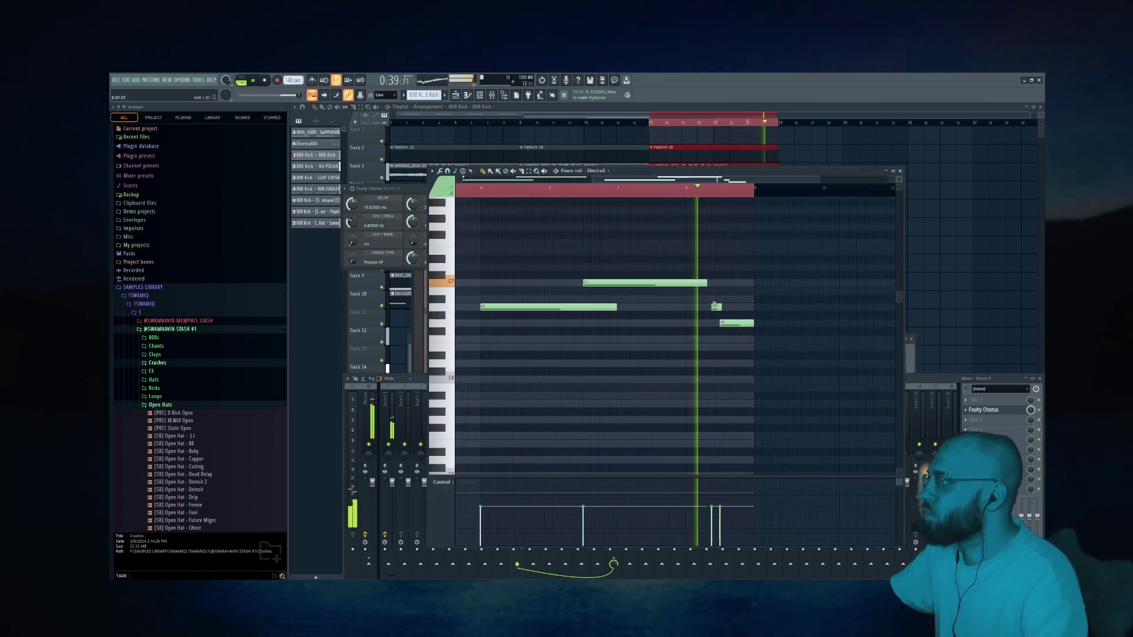
Step: Trim the end of the second C7 note and tighten the short A#6 and A6 notes leading into G6
drag(717, 288, 705, 287)
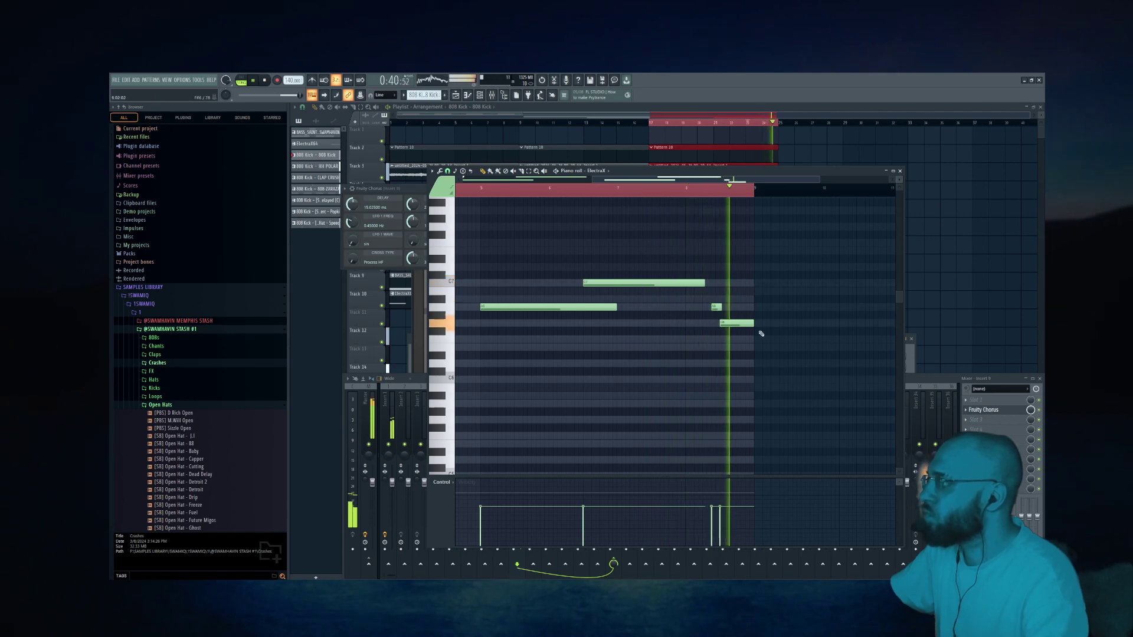
scroll(732, 304, up, 1)
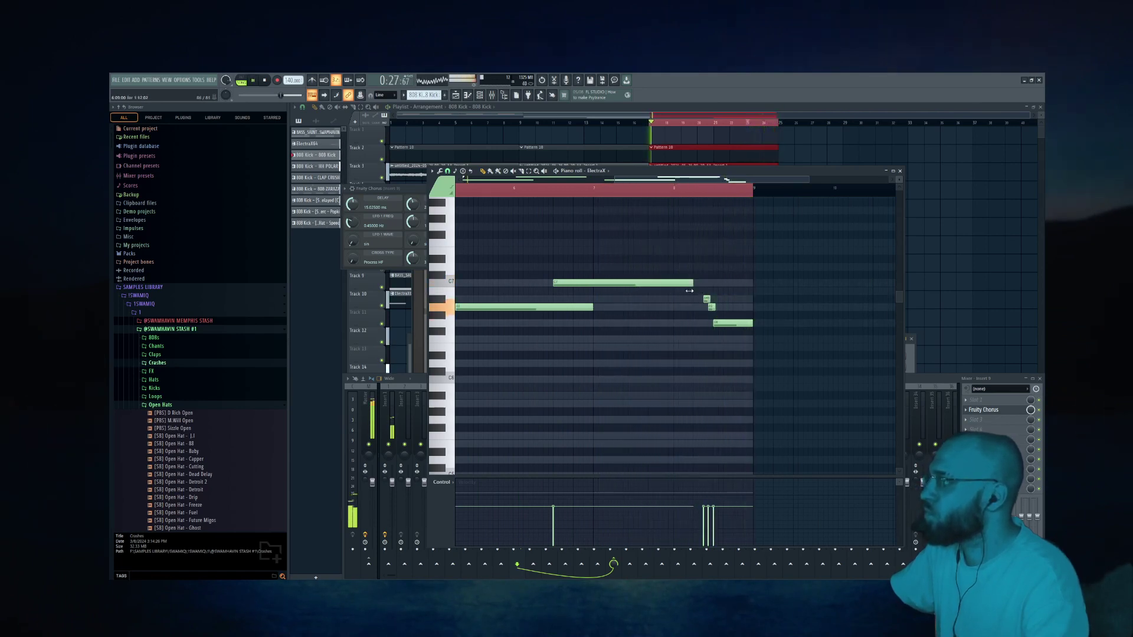
Step: Try Fruity Phaser in slot 4 of the ElectraX mixer track and replace it with Fruity Flangus
click(980, 429)
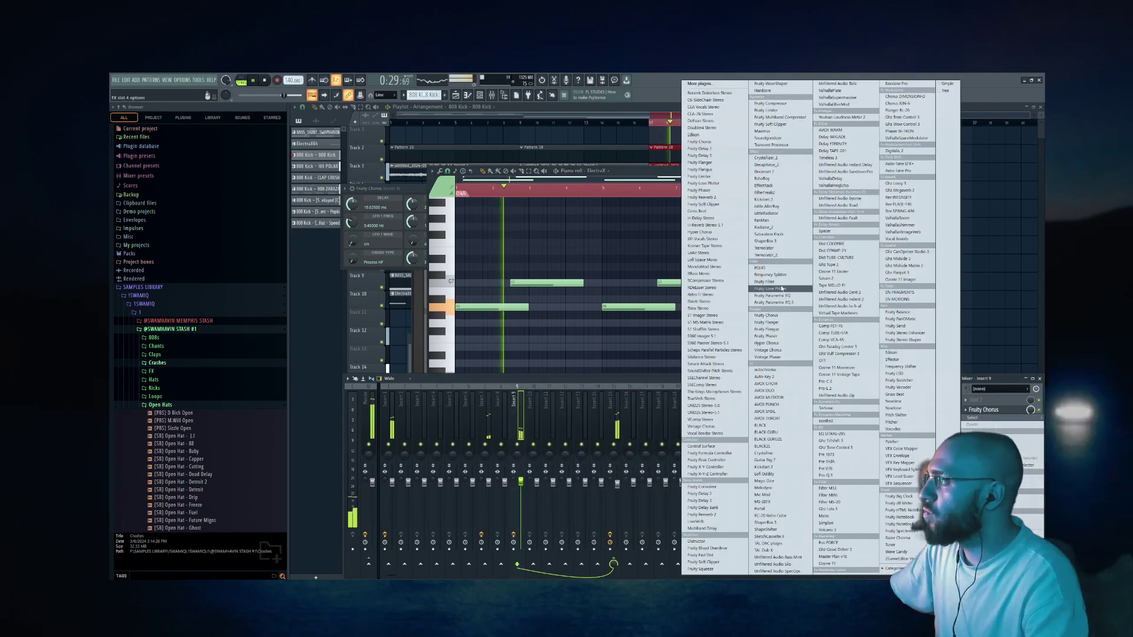
click(708, 190)
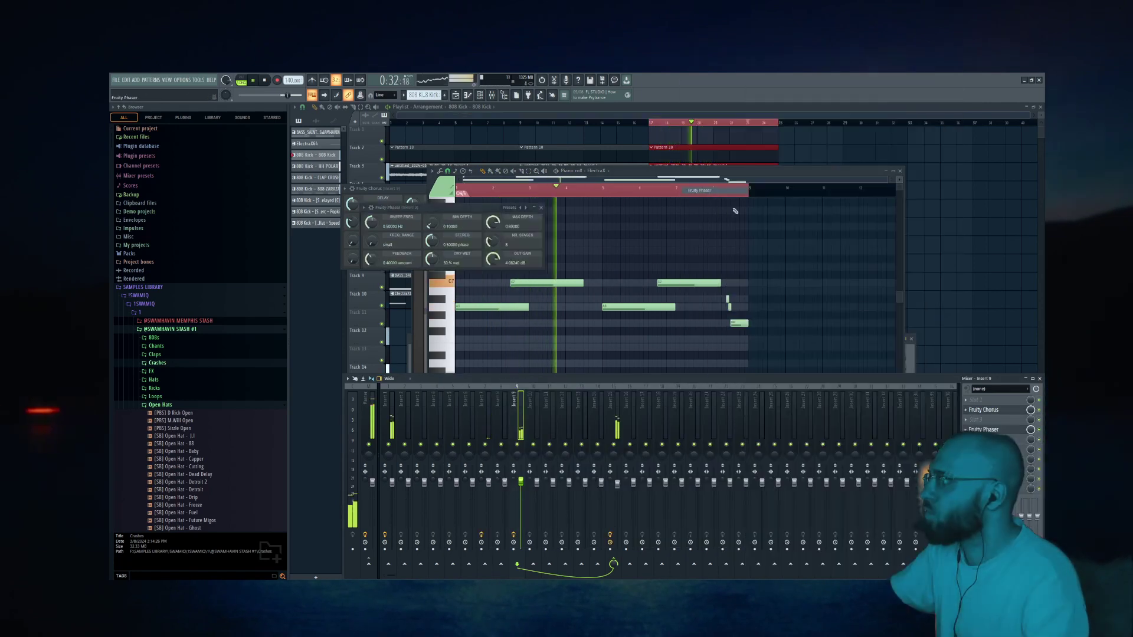
click(989, 430)
mouse_move(973, 408)
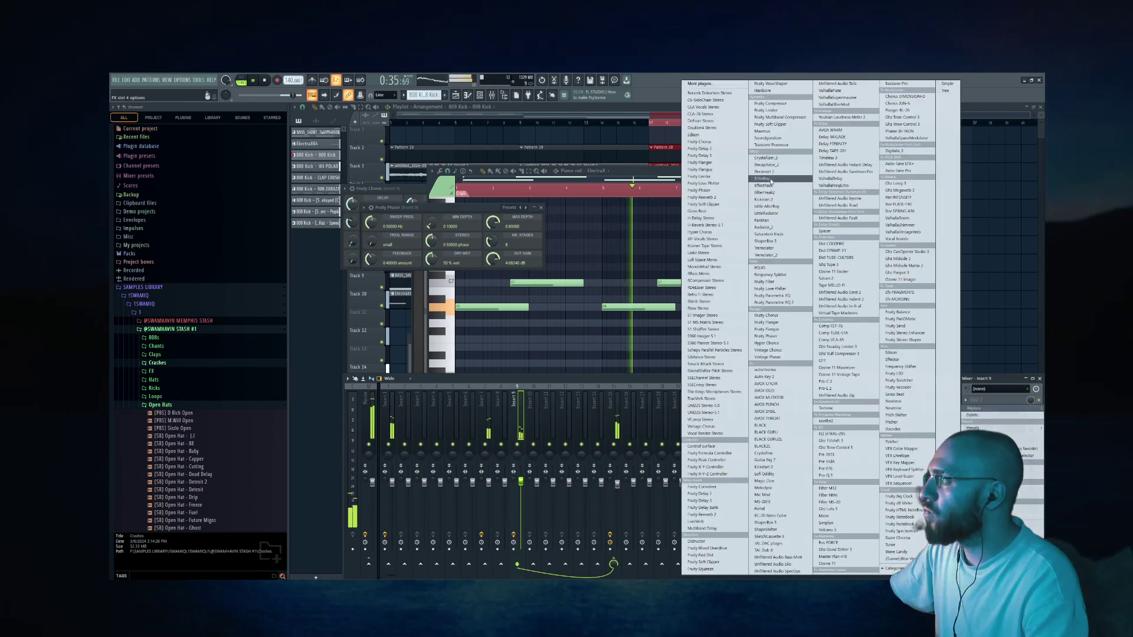
click(709, 169)
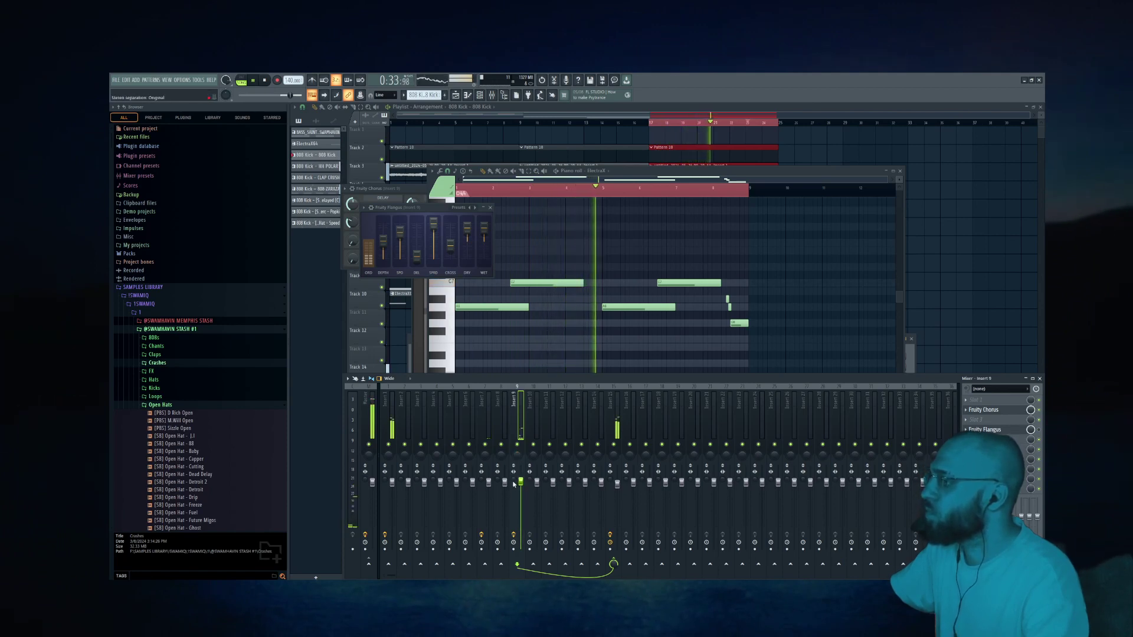
Step: Adjust the stereo separation of the ElectraX mixer track and close all plugin and editor windows
drag(518, 454, 517, 469)
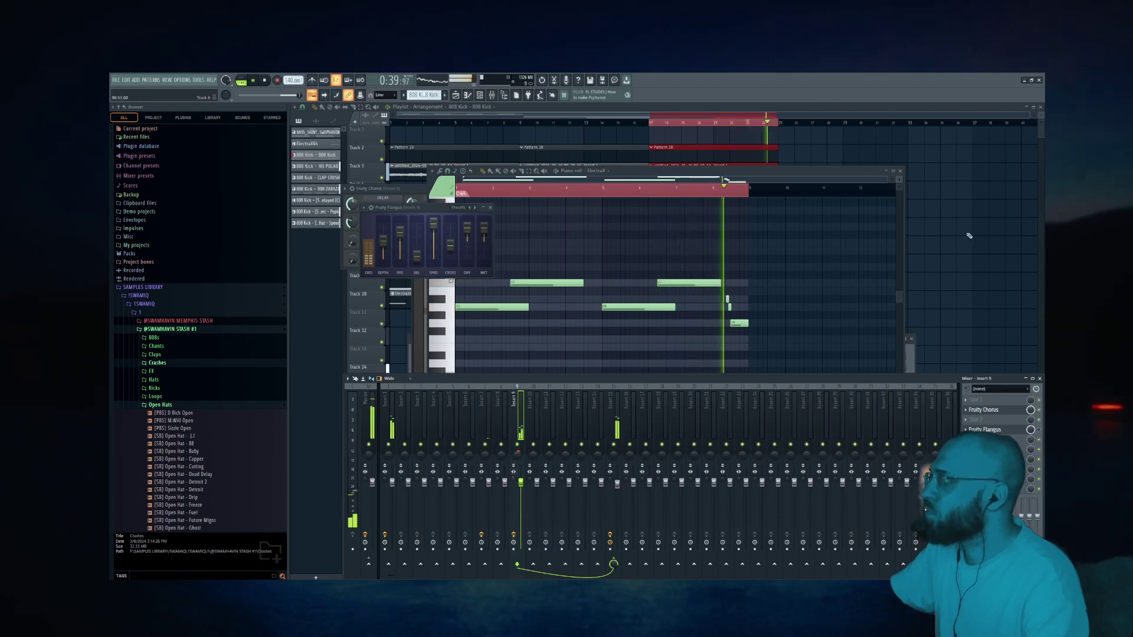
key(F12)
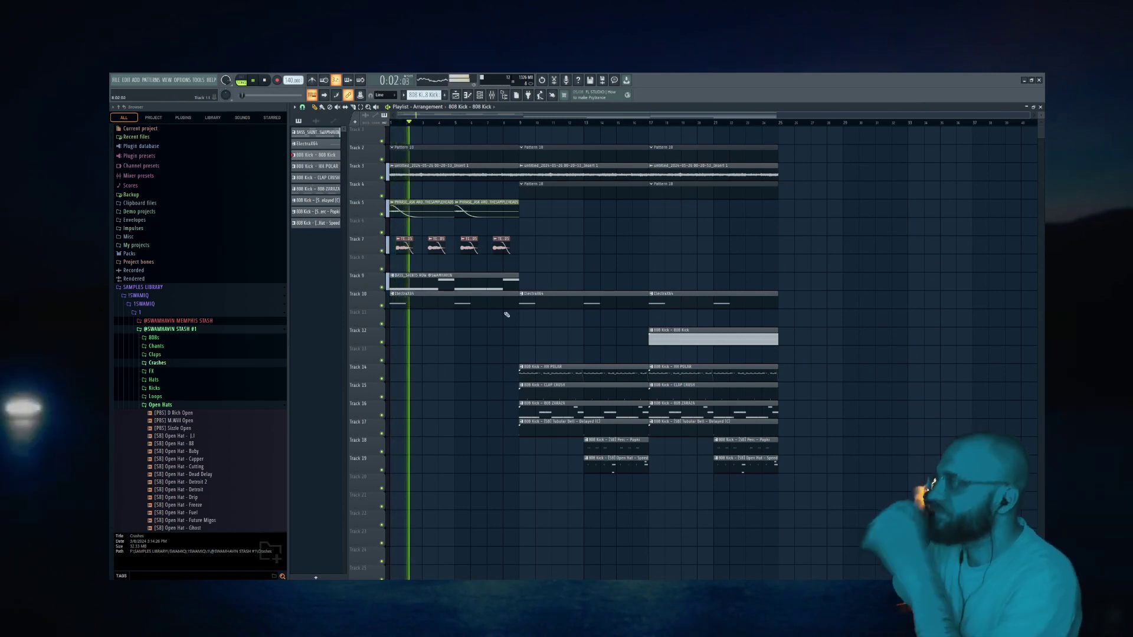
Step: Duplicate all playlist clips from bars 9 to 24 so the copies fill bars 25 to 40
drag(859, 490, 535, 154)
key(ctrl+b)
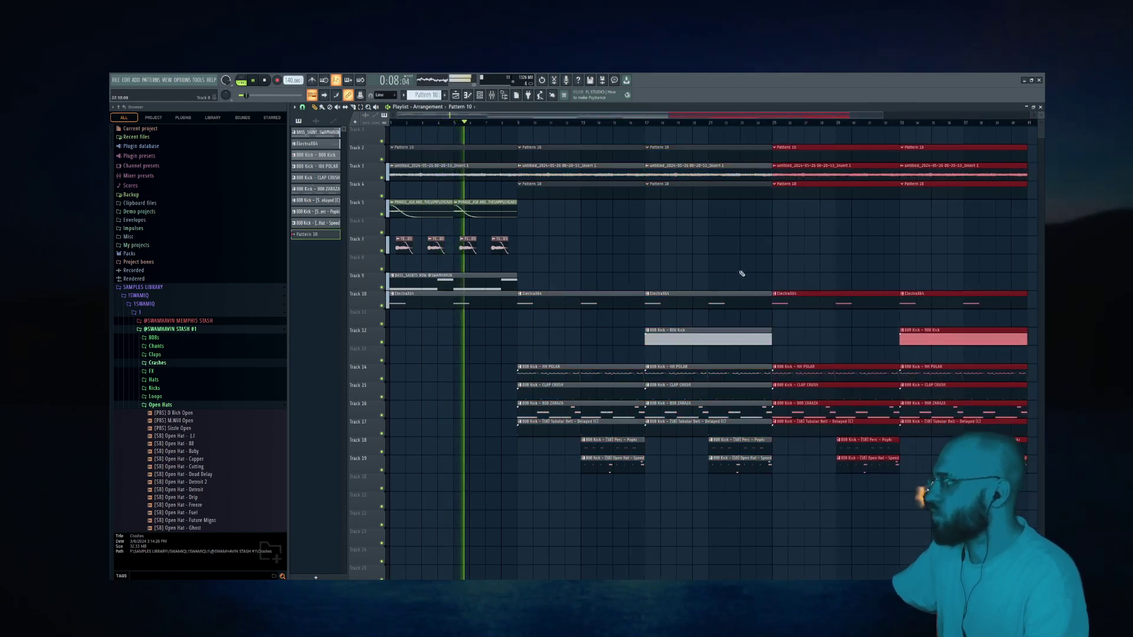
scroll(740, 266, down, 2)
click(737, 245)
right_click(737, 246)
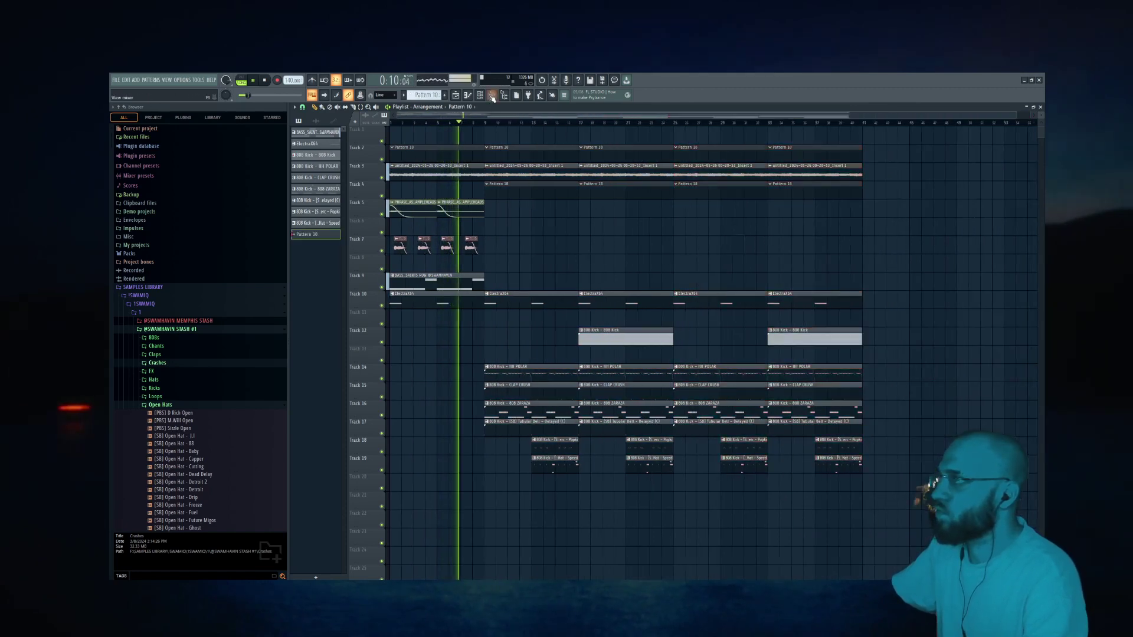
Step: Check the track 3 audio clip's mixer routing and open the Fruity Parametric EQ 2 on Insert 1
key(F9)
click(390, 423)
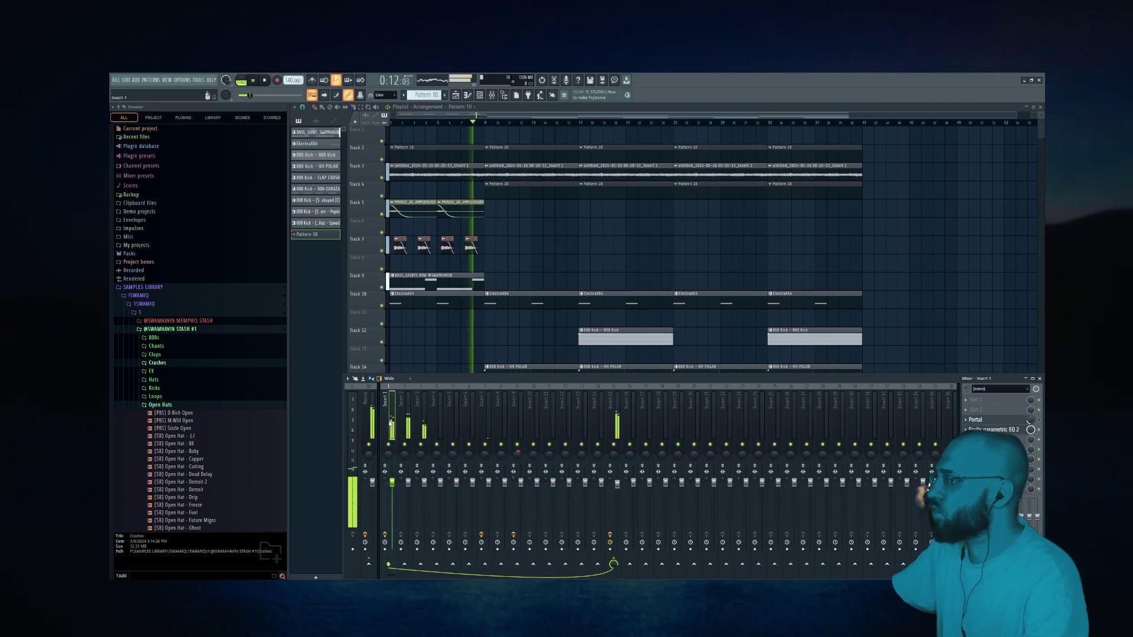
double_click(448, 175)
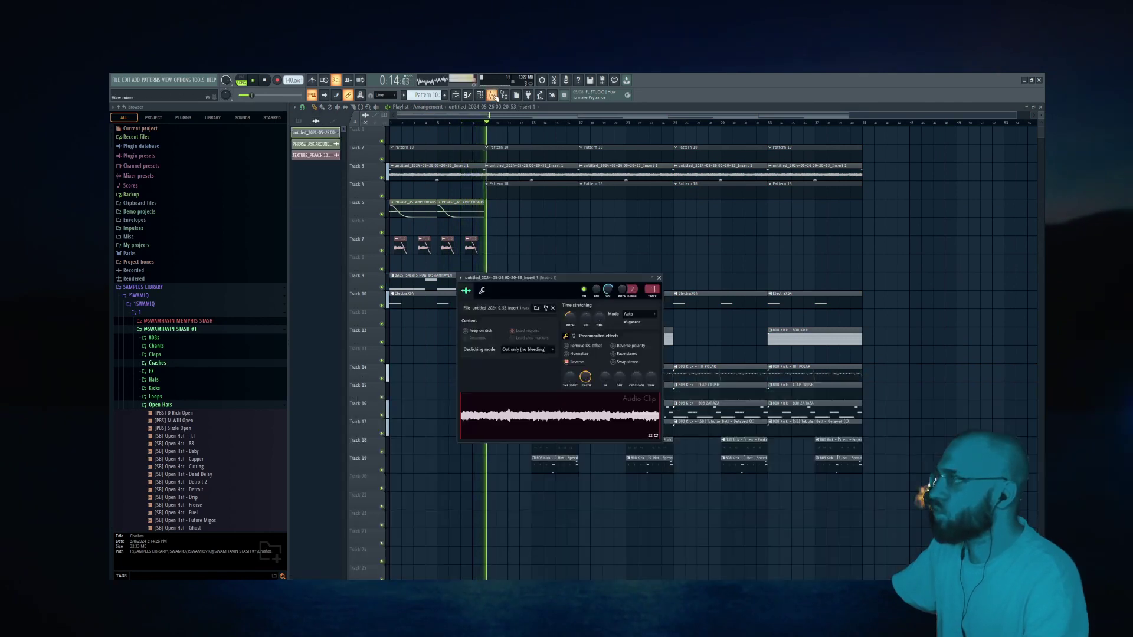
key(F9)
click(997, 431)
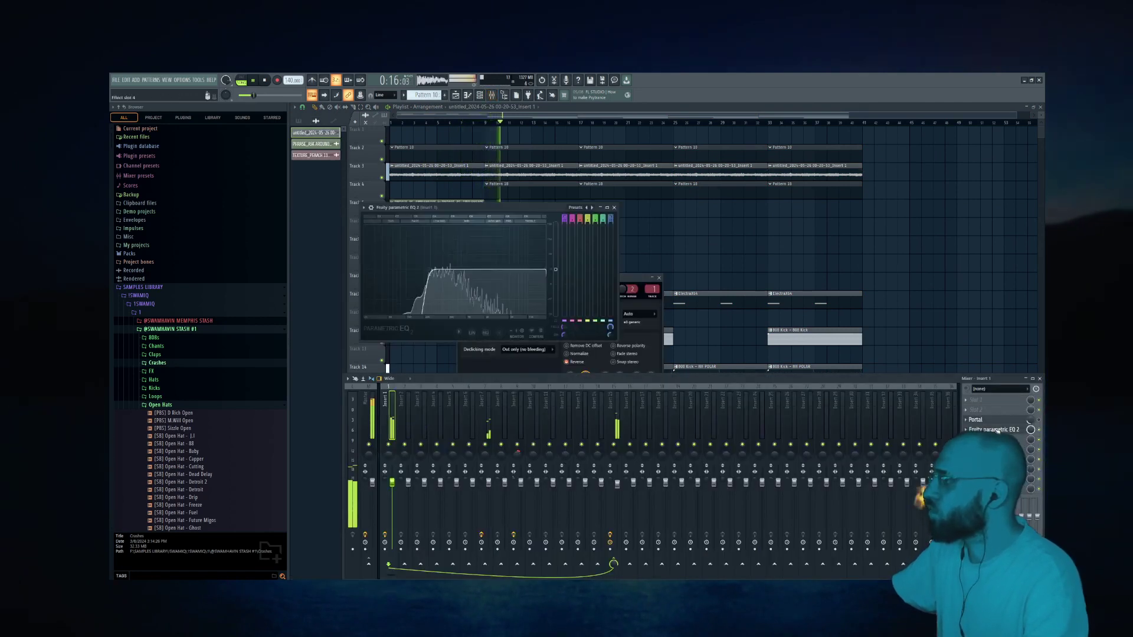
Step: Add a second Fruity Parametric EQ 2 to Insert 1, choose a low- and high-cut preset, and lower its high cut to the midrange
click(966, 450)
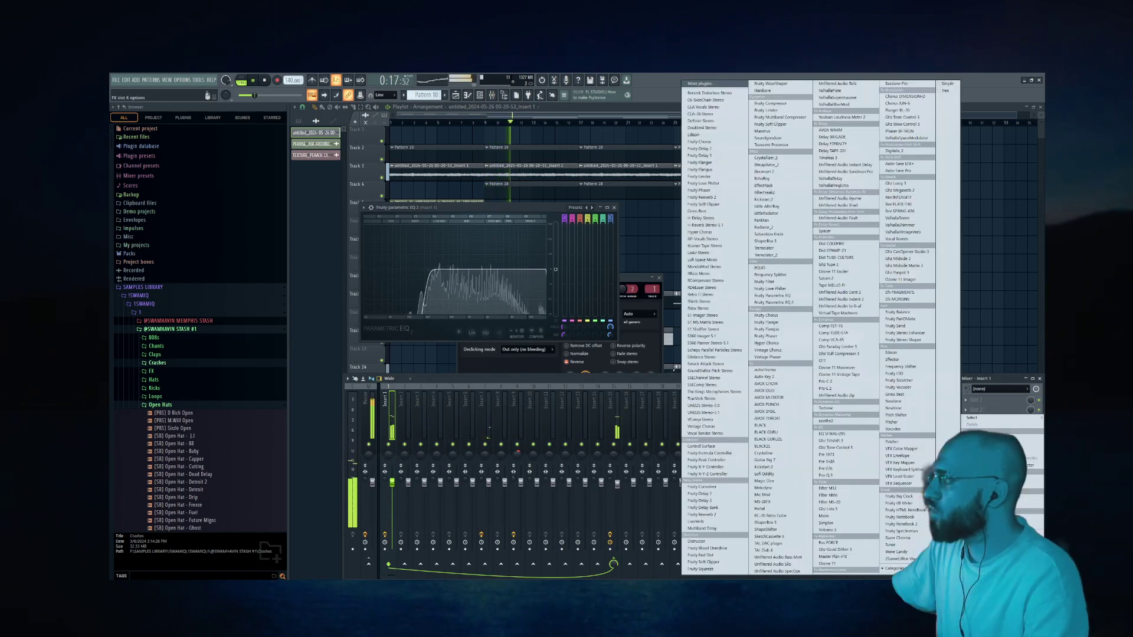
click(769, 303)
click(536, 152)
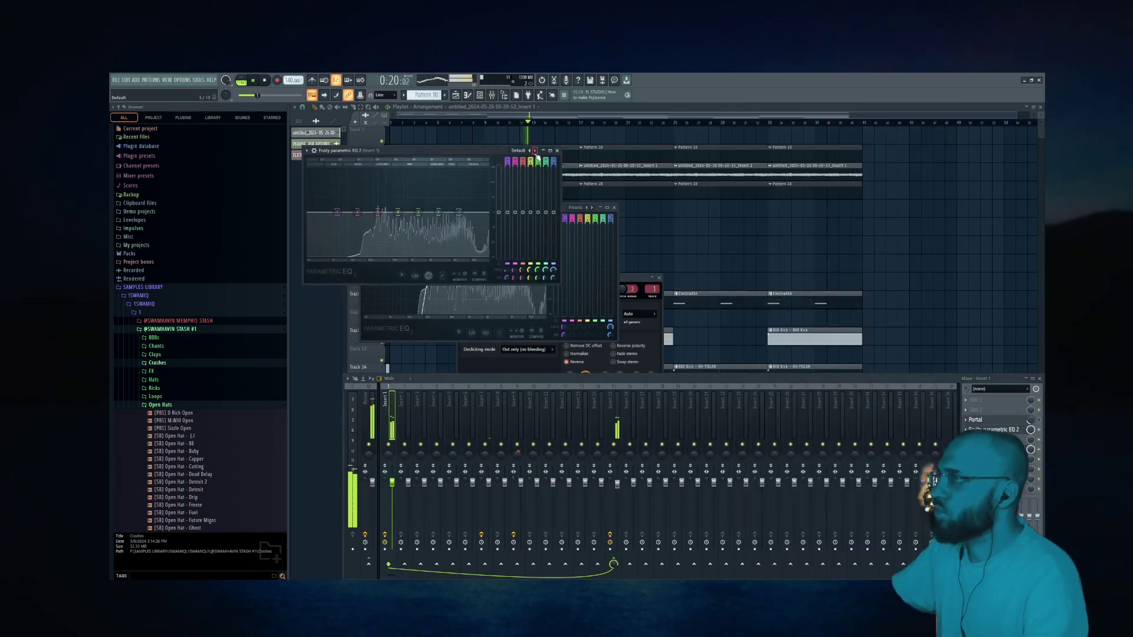
drag(489, 212, 404, 213)
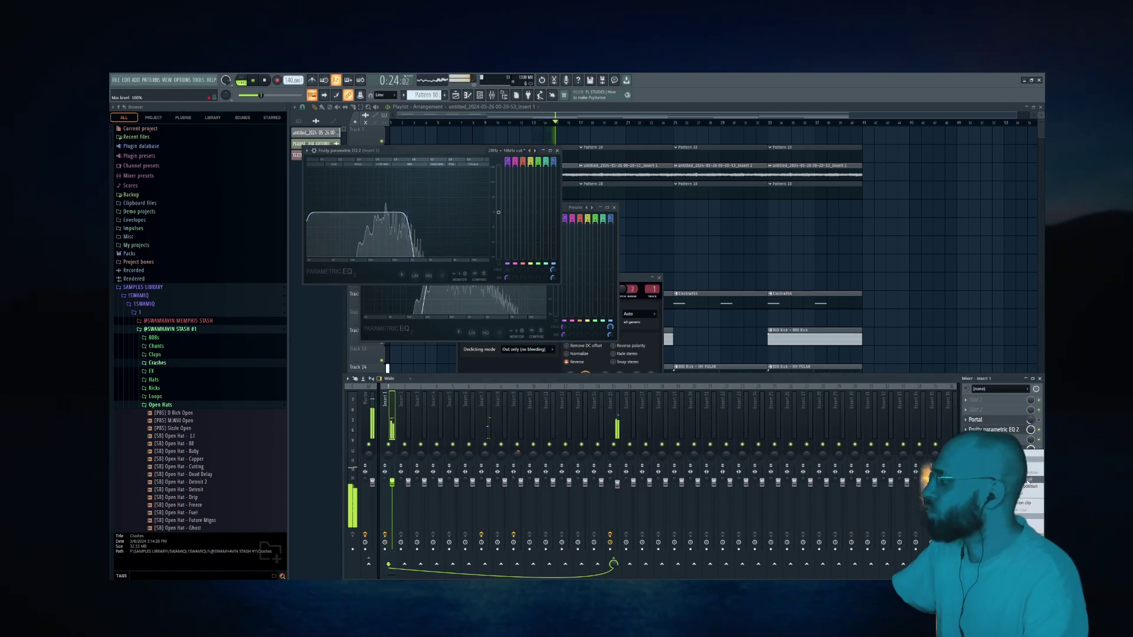
Step: Create an automation clip for the new EQ's mix level, starting at the minimum with an abrupt step at bar 25
click(1006, 503)
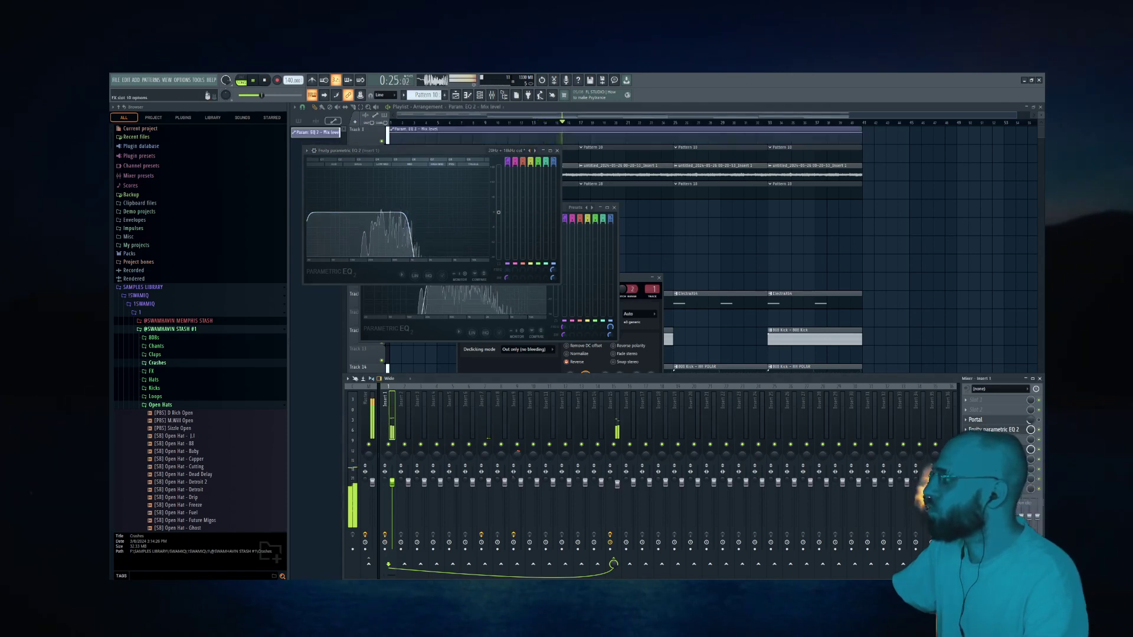
click(579, 108)
drag(390, 133, 389, 144)
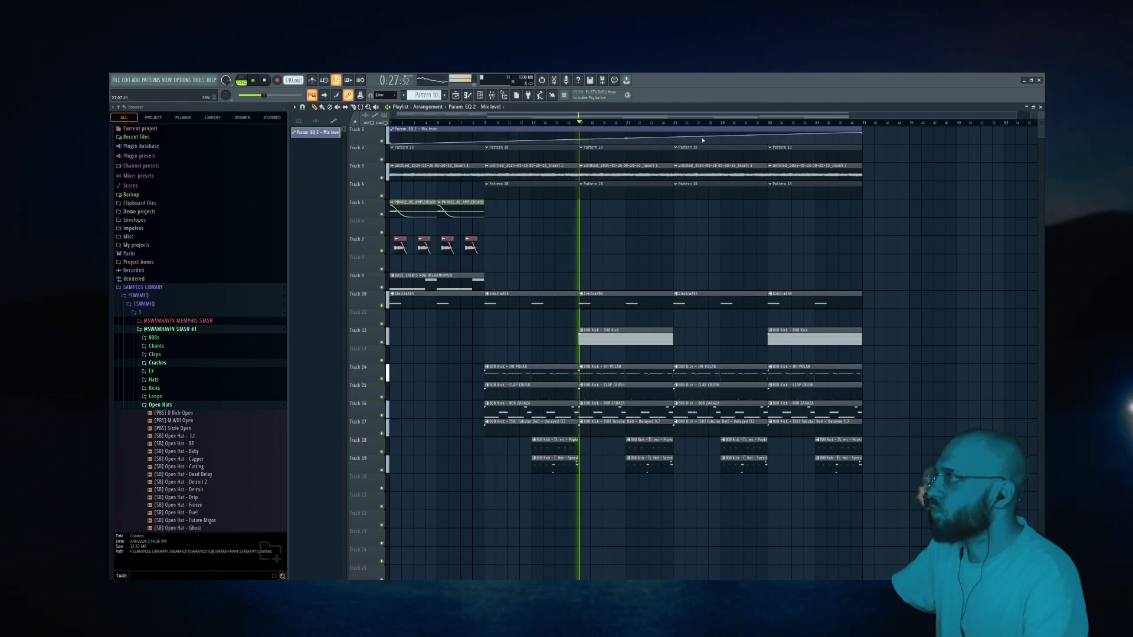
right_click(673, 142)
right_click(674, 138)
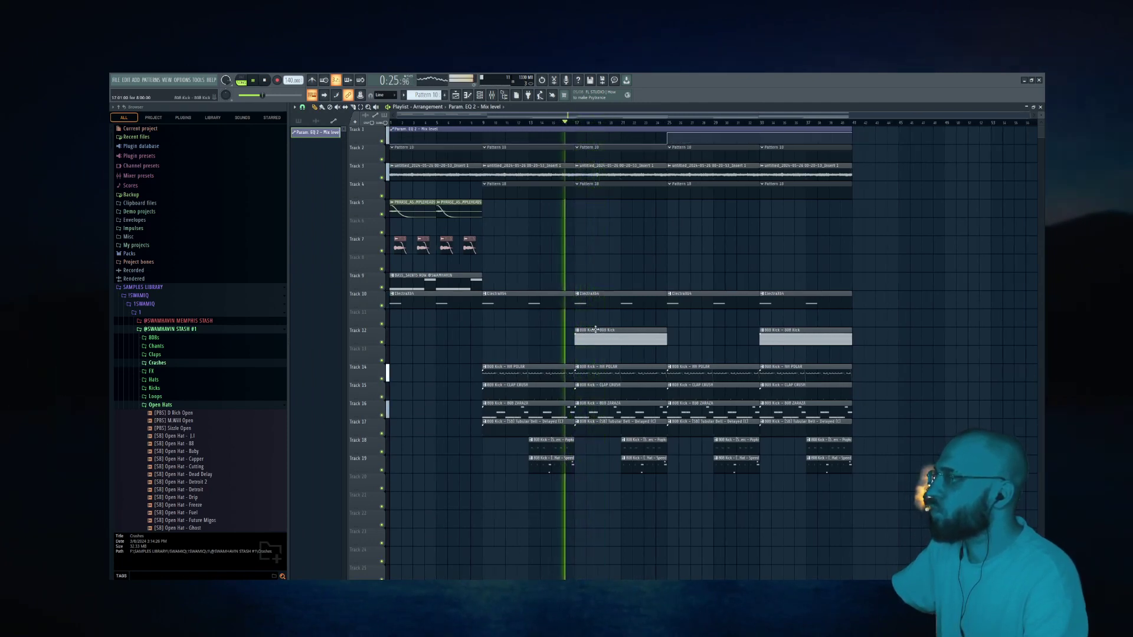
Step: Open the 808 Kick clip at bar 17 and inspect the master track's effects in the mixer
double_click(595, 329)
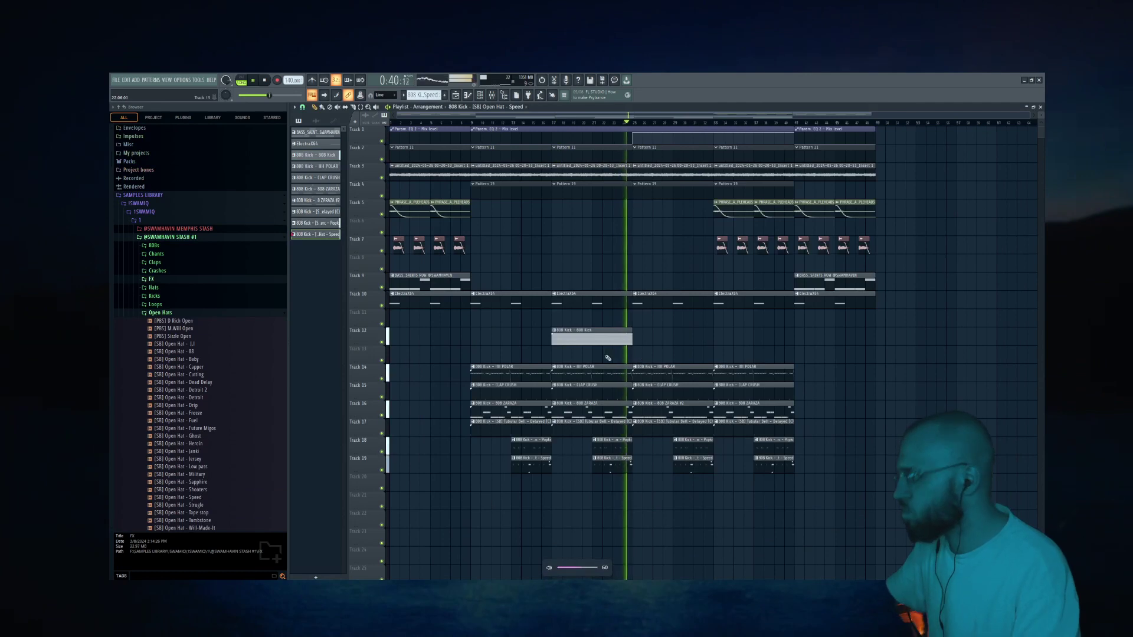
key(F9)
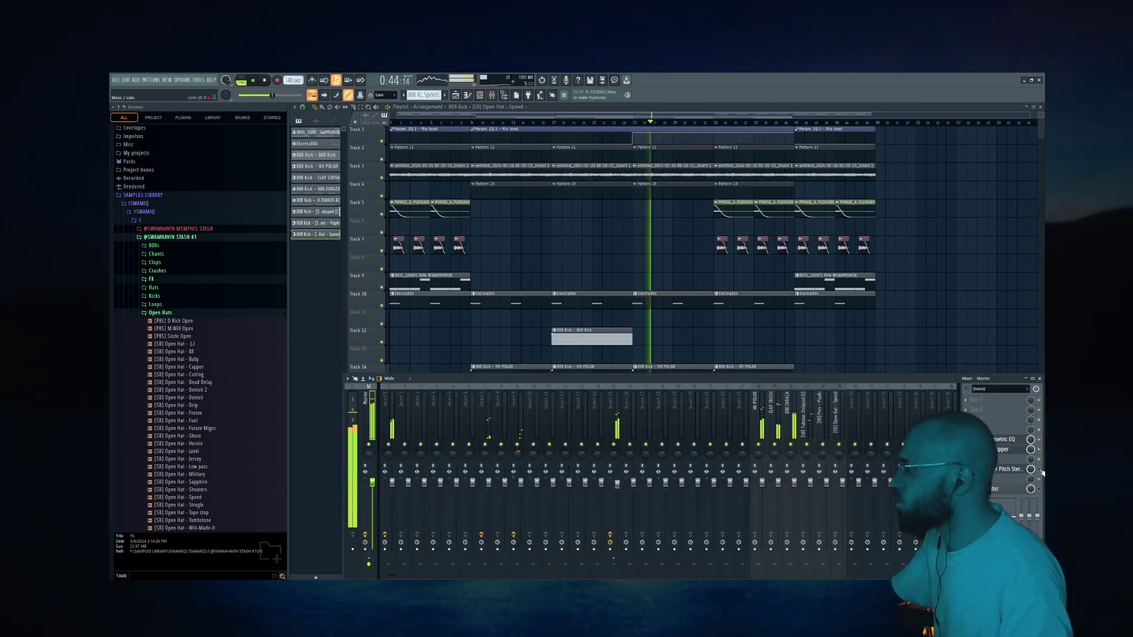
key(F9)
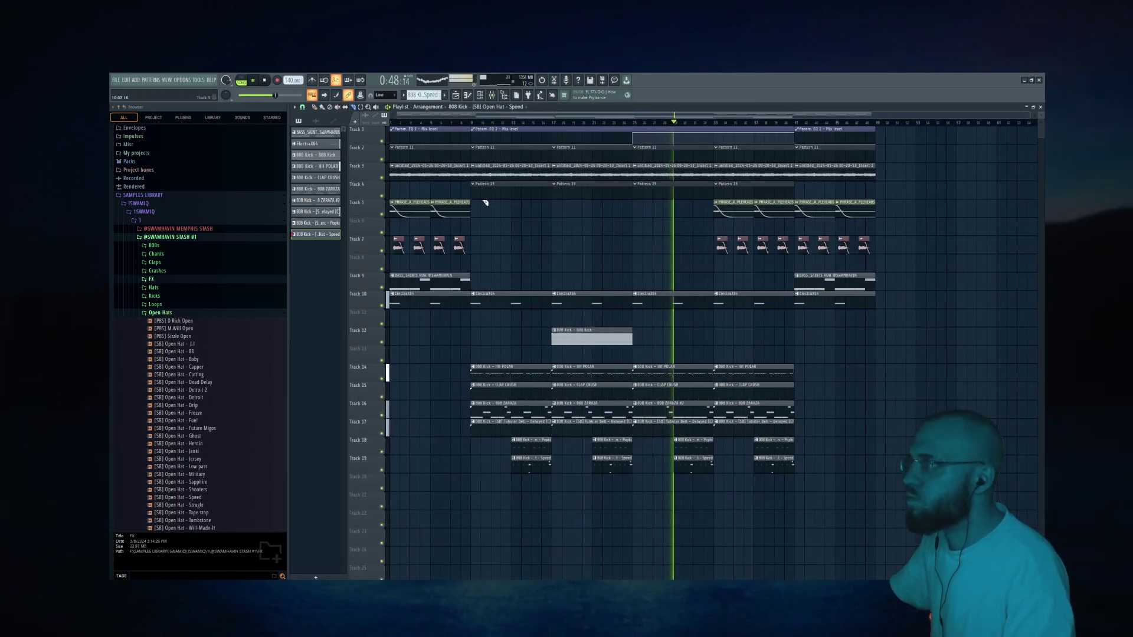
Step: Delete the Tubular Bell and ElectraX clips from bars 25 to 32, replaying the transition into bar 25
key(p)
right_click(643, 424)
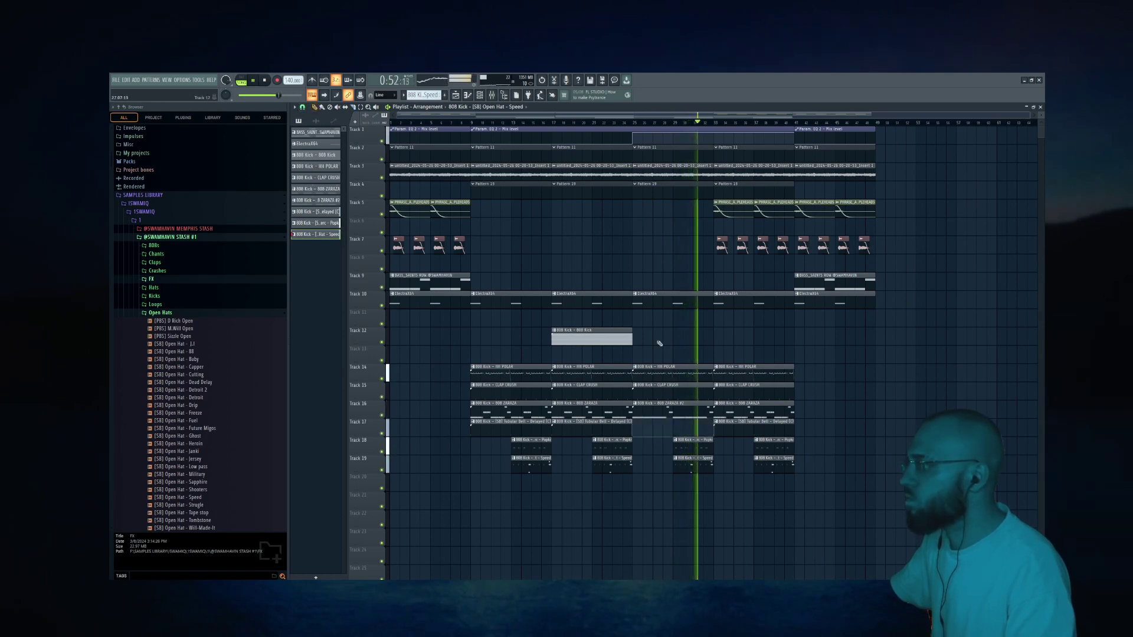
click(620, 122)
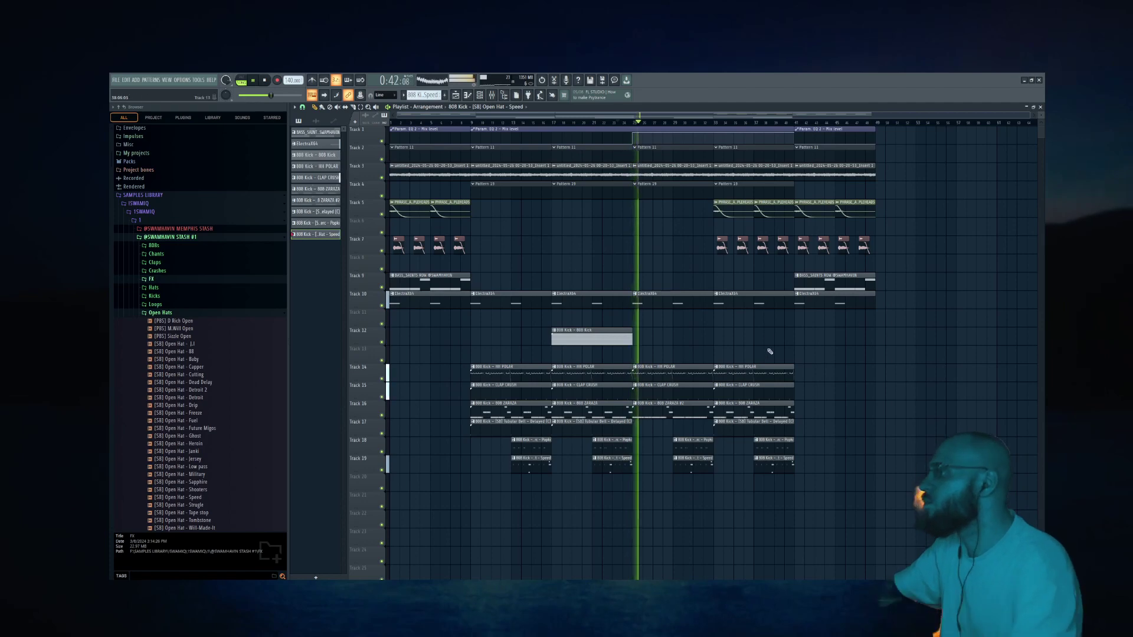
click(624, 123)
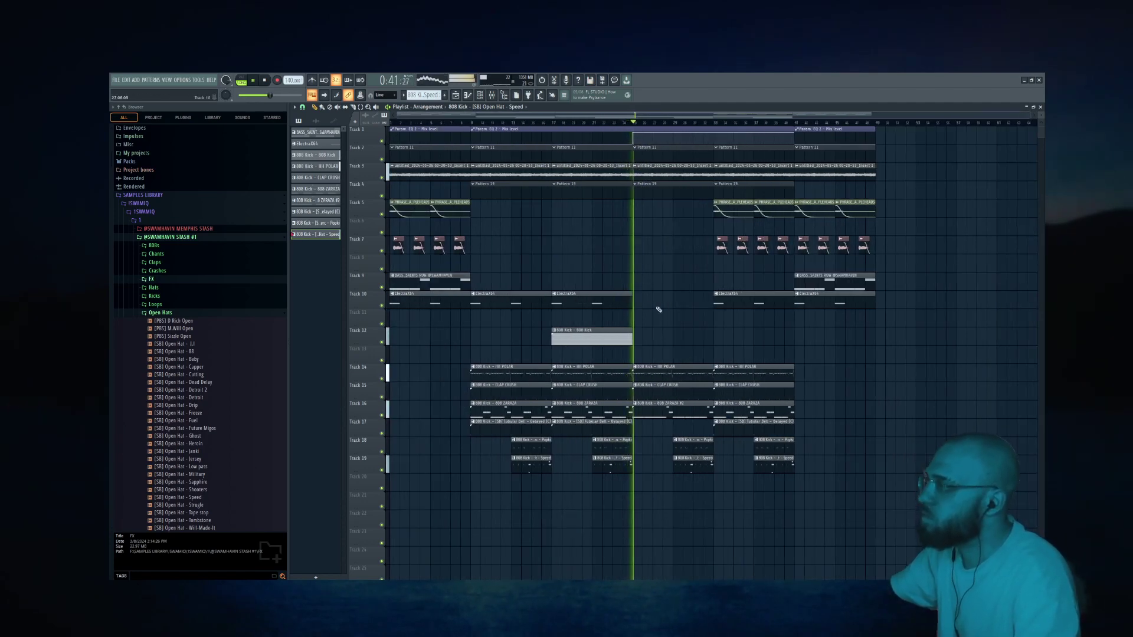
Step: Delete the ElectraX clip on Track 10 spanning bars 33 to 40
scroll(665, 316, up, 2)
scroll(666, 316, down, 2)
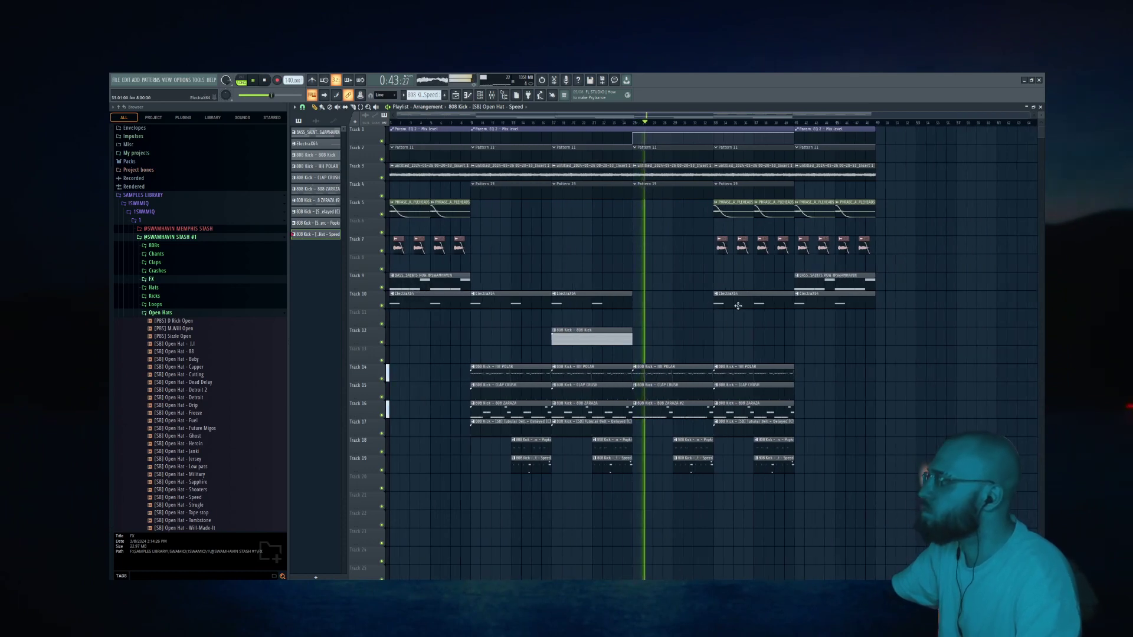
mouse_move(735, 428)
mouse_down()
mouse_move(785, 432)
mouse_move(743, 433)
mouse_up()
right_click(740, 293)
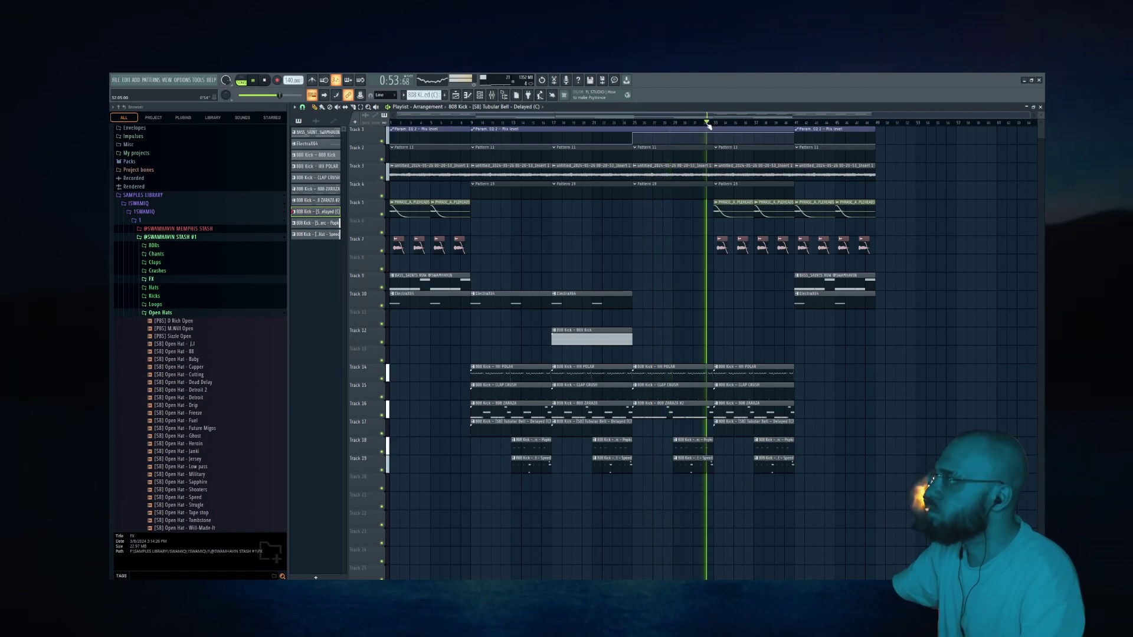
Step: Select every clip from bars 9 to 48 and duplicate the whole block directly behind the arrangement, starting at bar 49
scroll(745, 384, up, 2)
scroll(745, 384, up, 3)
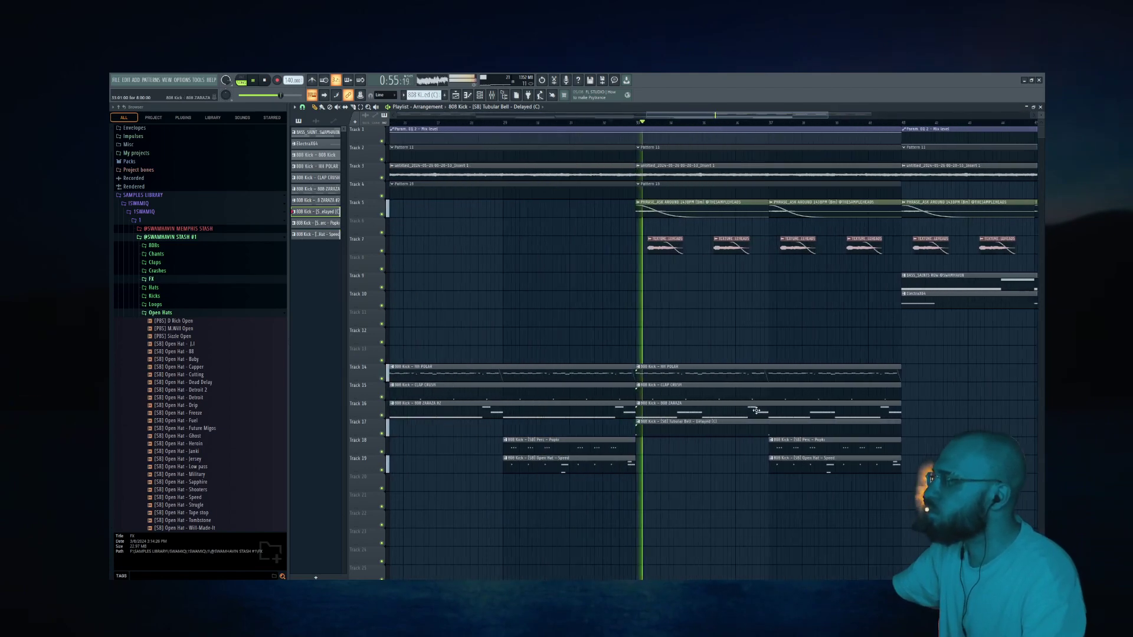
scroll(738, 389, down, 4)
scroll(873, 330, up, 3)
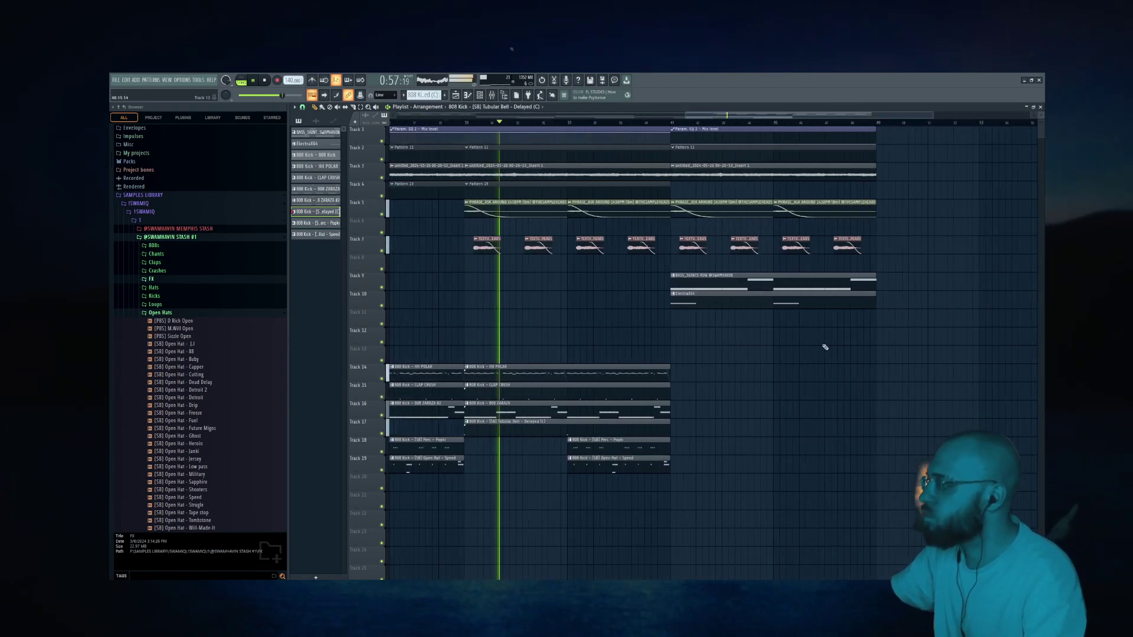
scroll(794, 335, down, 3)
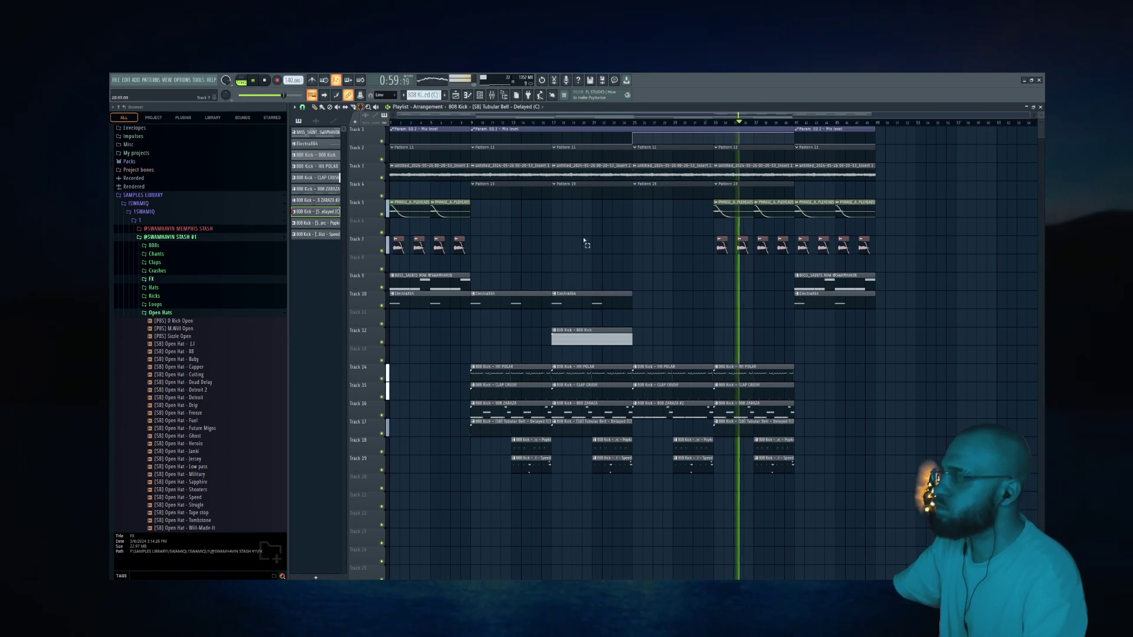
drag(923, 508, 478, 137)
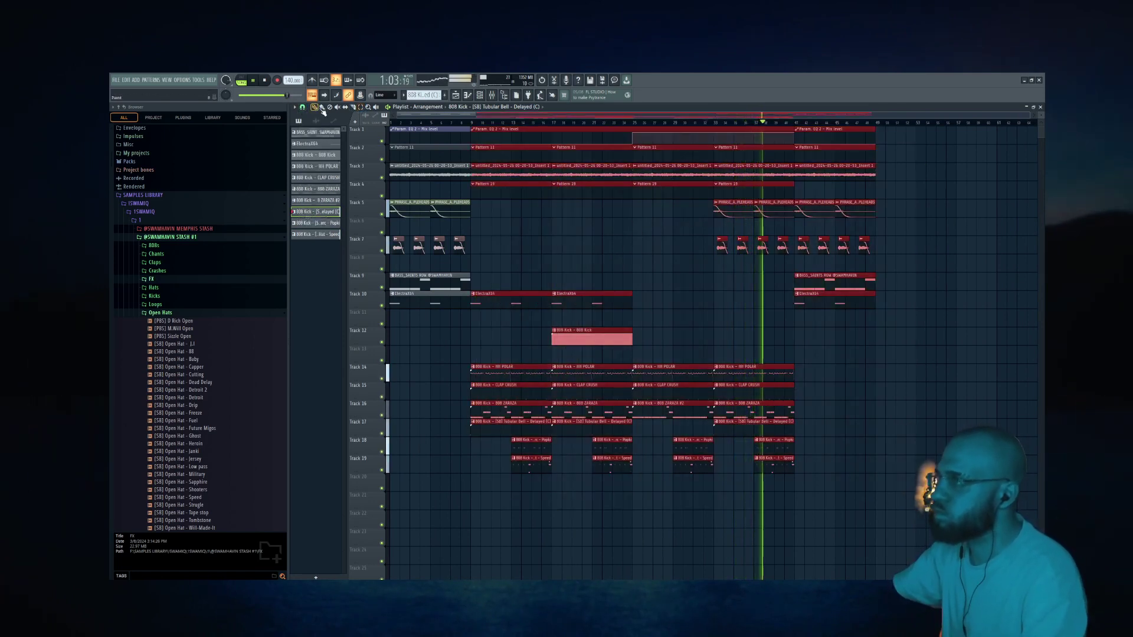
key(ctrl+b)
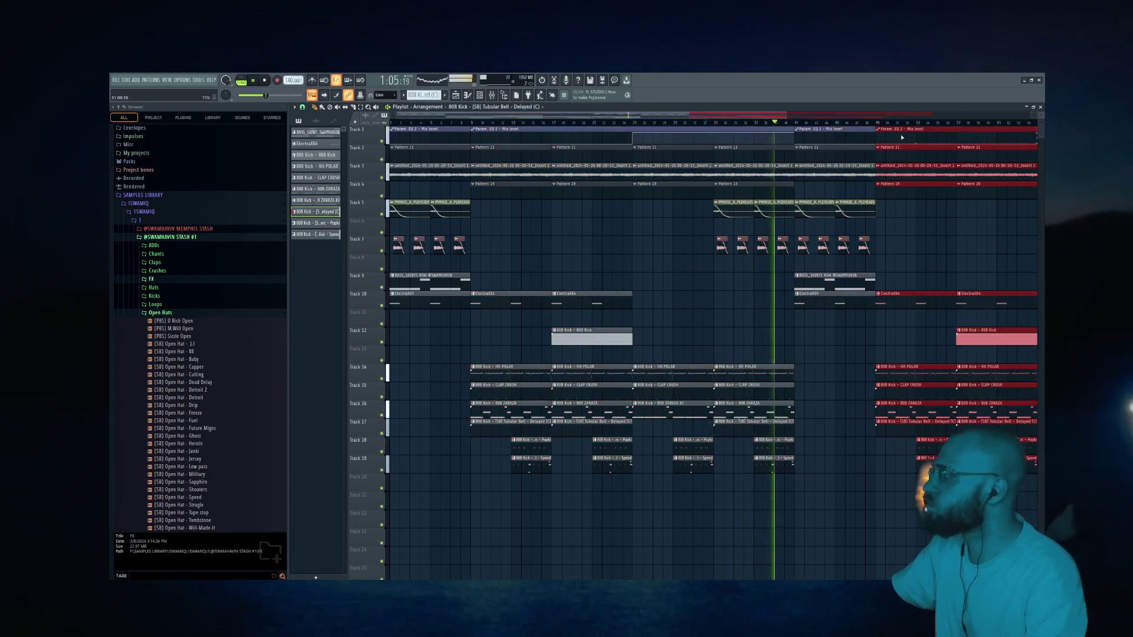
scroll(901, 136, down, 3)
click(831, 281)
right_click(831, 282)
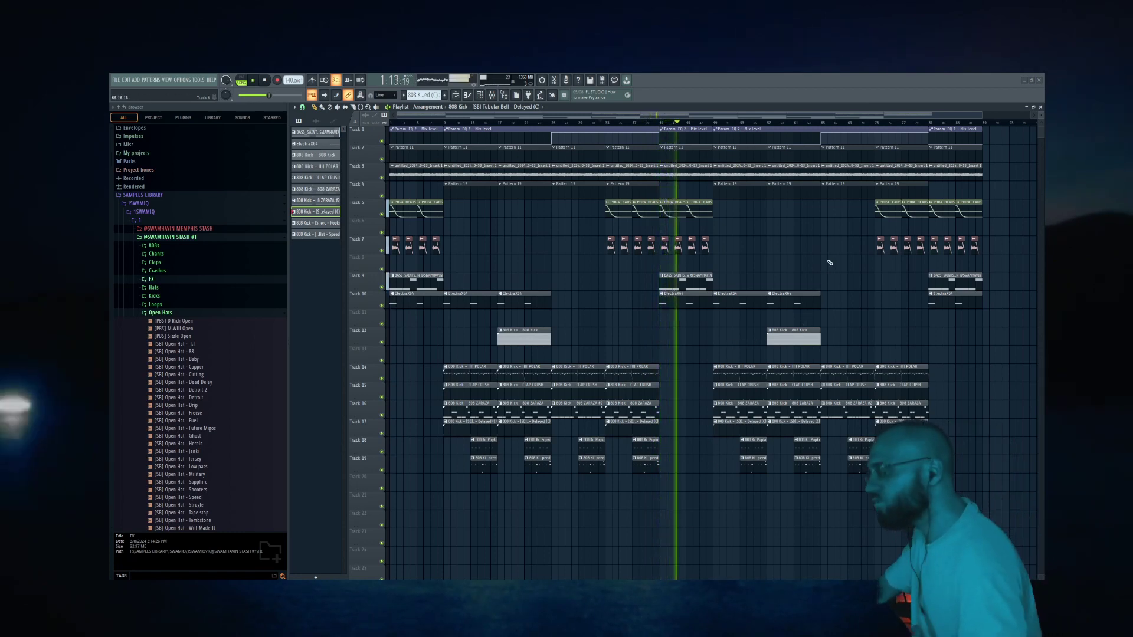
Step: Switch to Splice and search the sample library for "techno vox"
key(super+e)
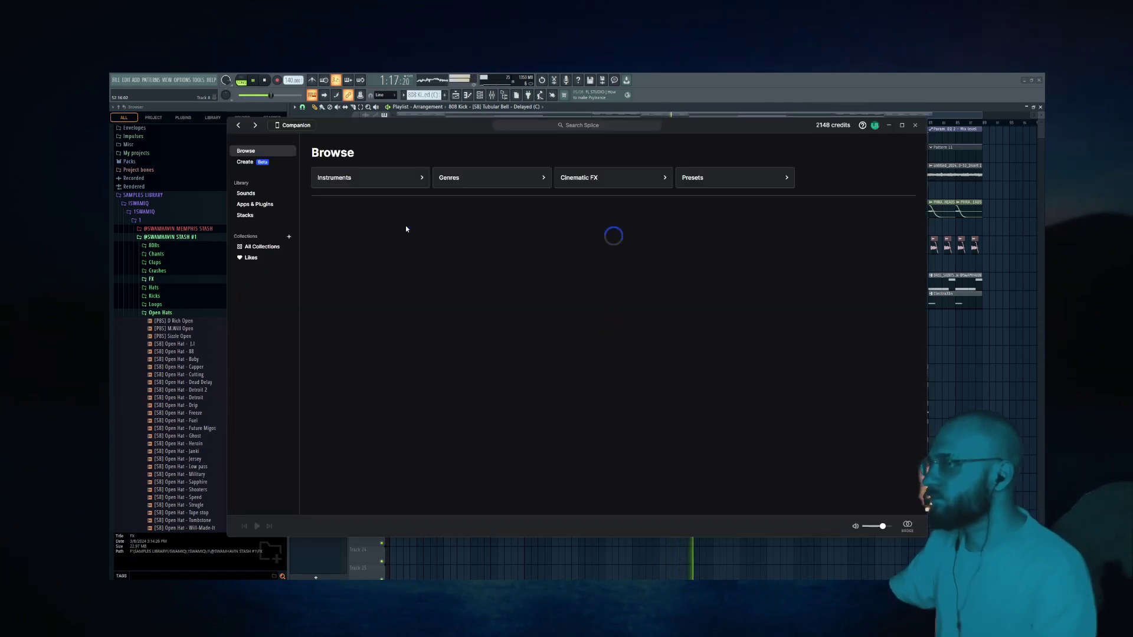
click(593, 125)
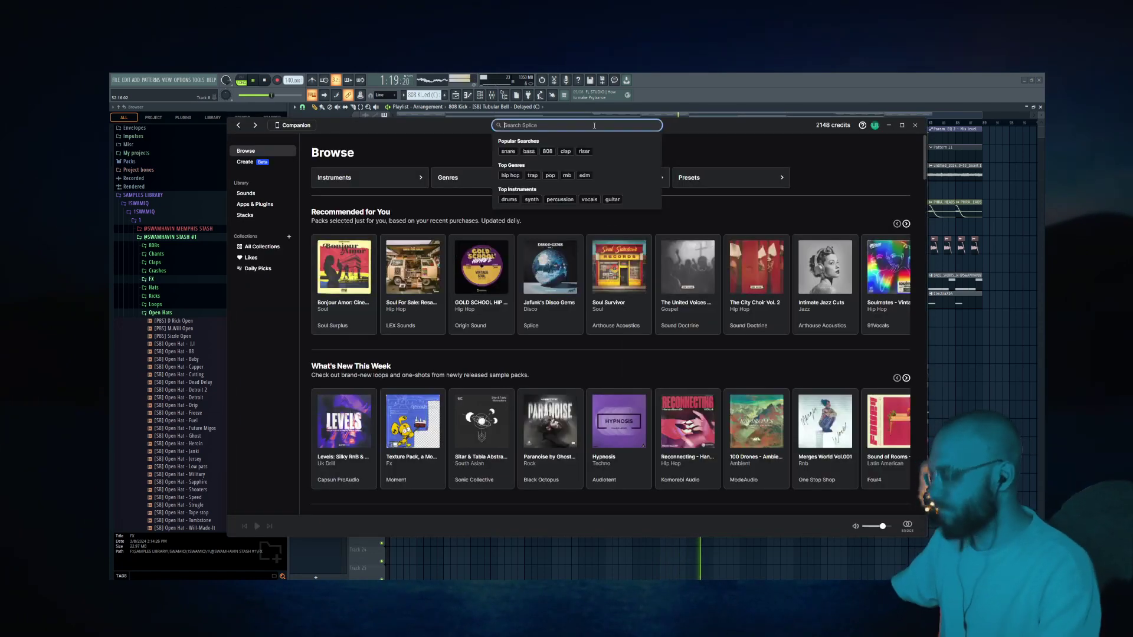
text(techno vox)
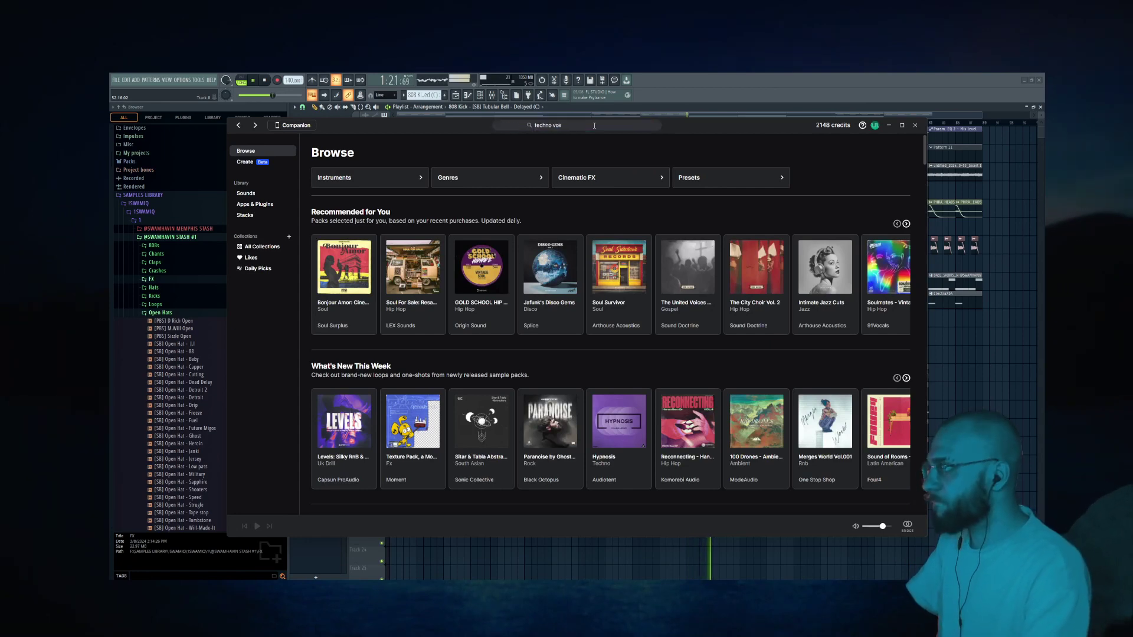
key(Return)
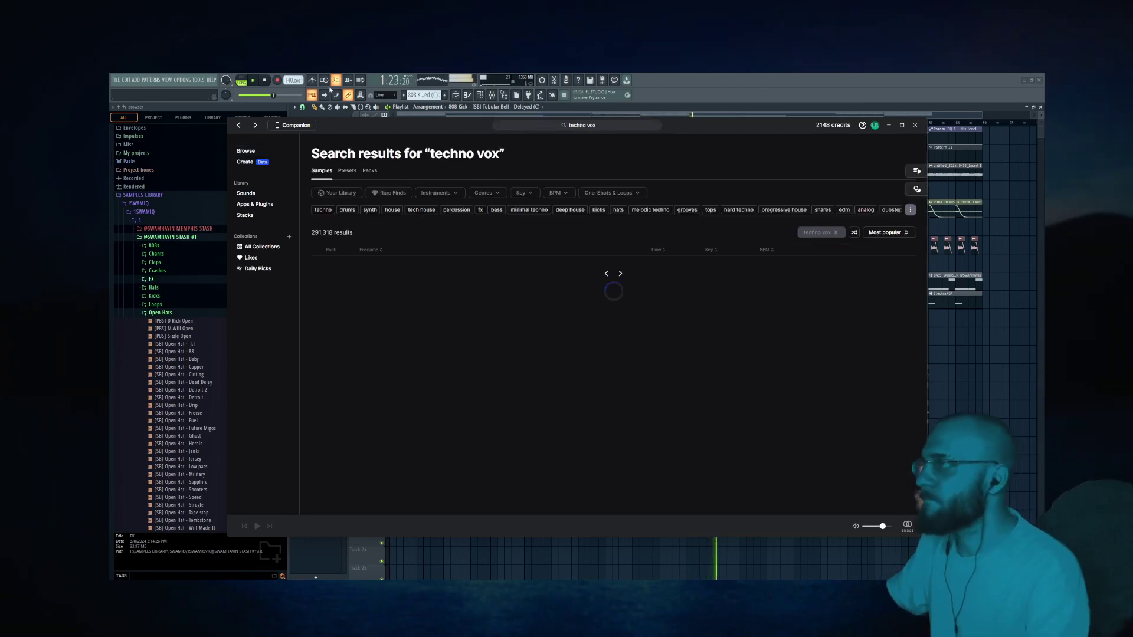
click(255, 81)
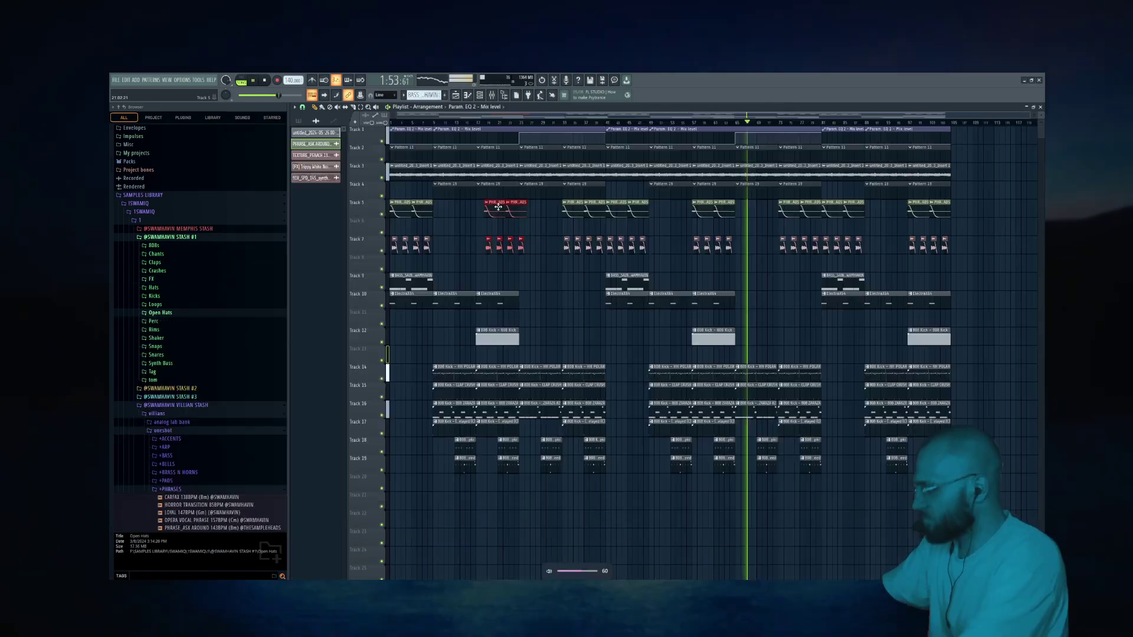
Step: Move the selected phrase and texture clips on Tracks 5 and 7 earlier to the section starting at bar 17, and deselect them
drag(498, 207, 491, 208)
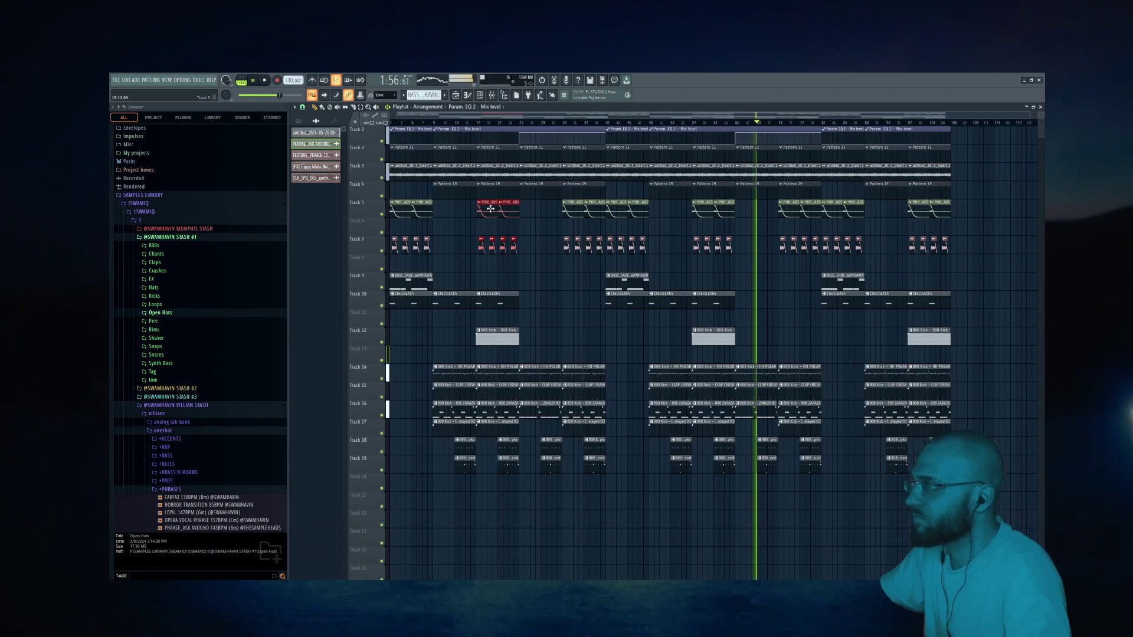
scroll(469, 239, up, 8)
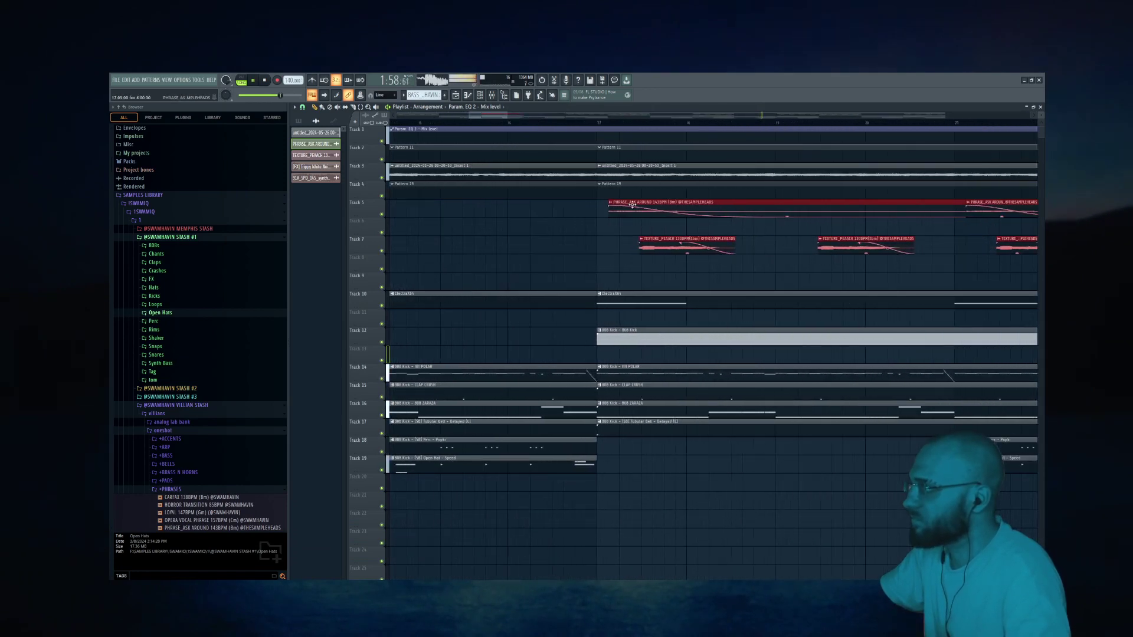
scroll(632, 205, down, 10)
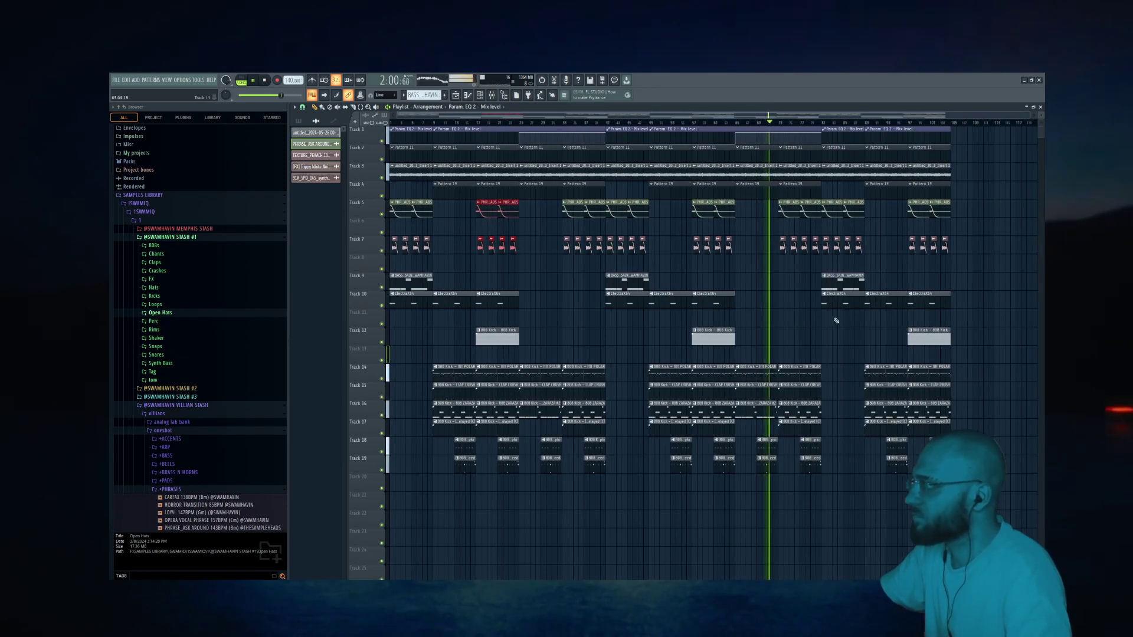
click(836, 321)
right_click(859, 318)
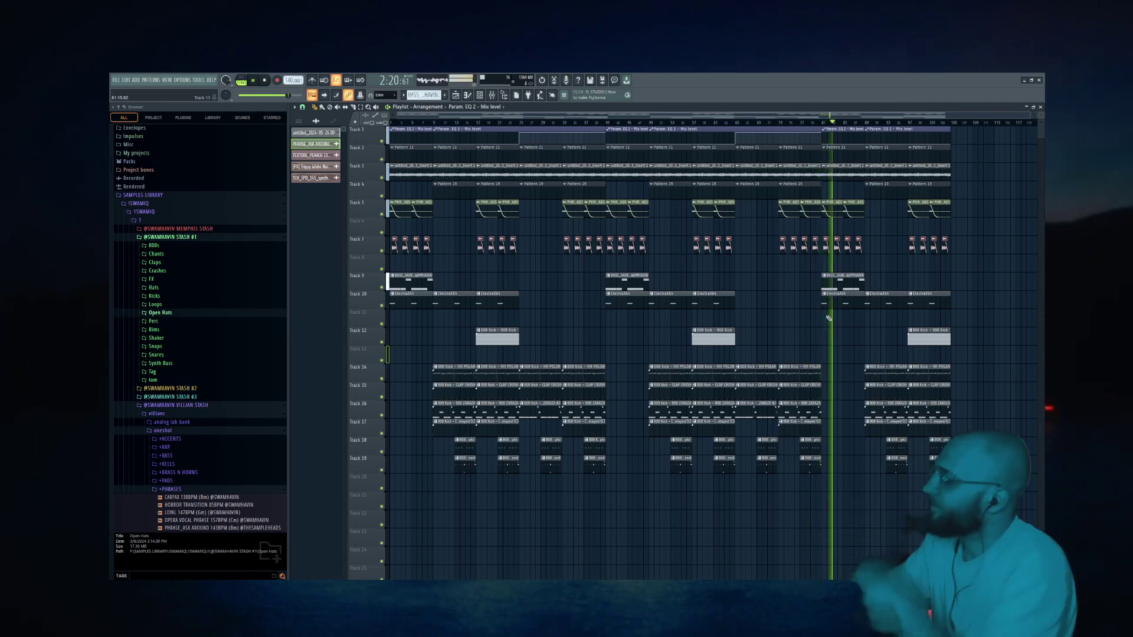
Step: Delete the texture clips on Track 7 from bars 73 to 80
scroll(873, 253, up, 4)
scroll(679, 260, down, 2)
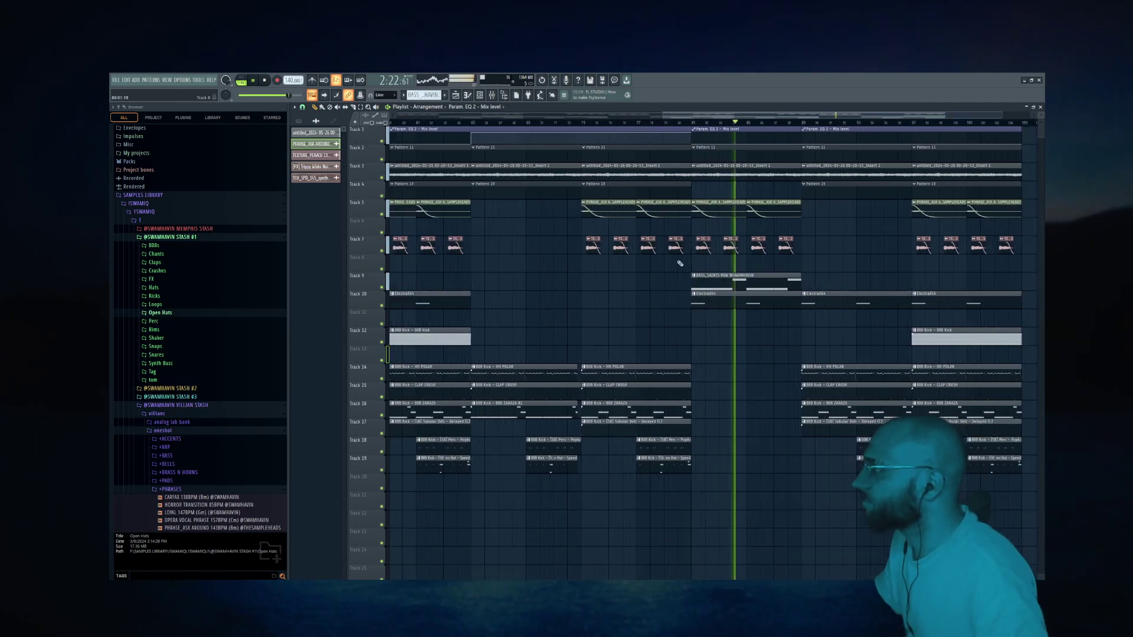
right_click(656, 251)
right_click(637, 250)
right_click(613, 250)
scroll(632, 272, down, 3)
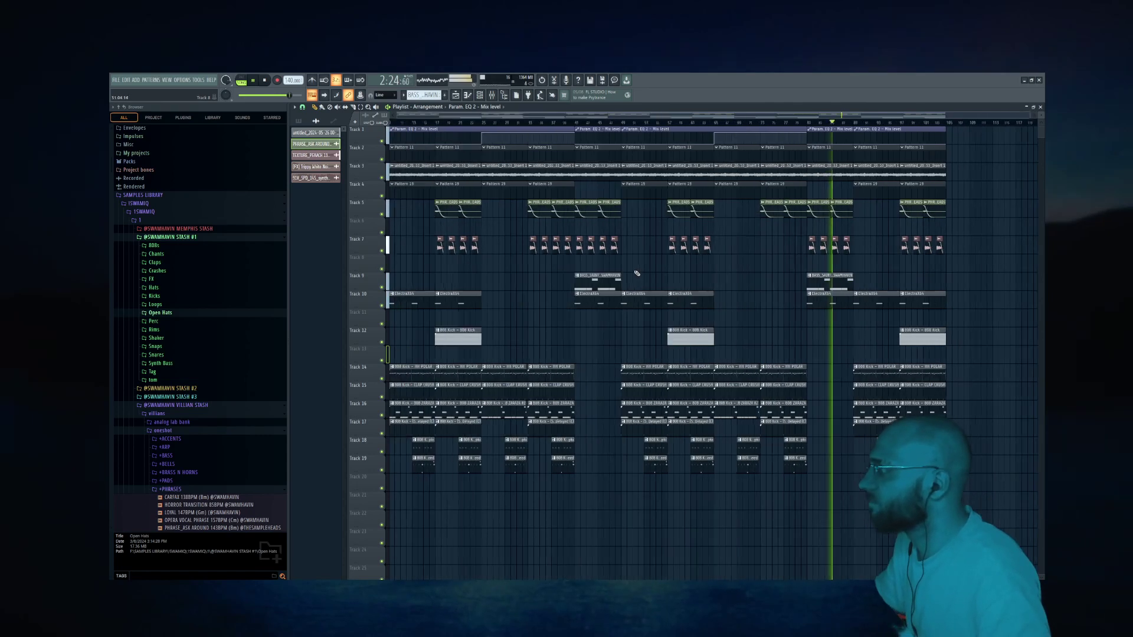